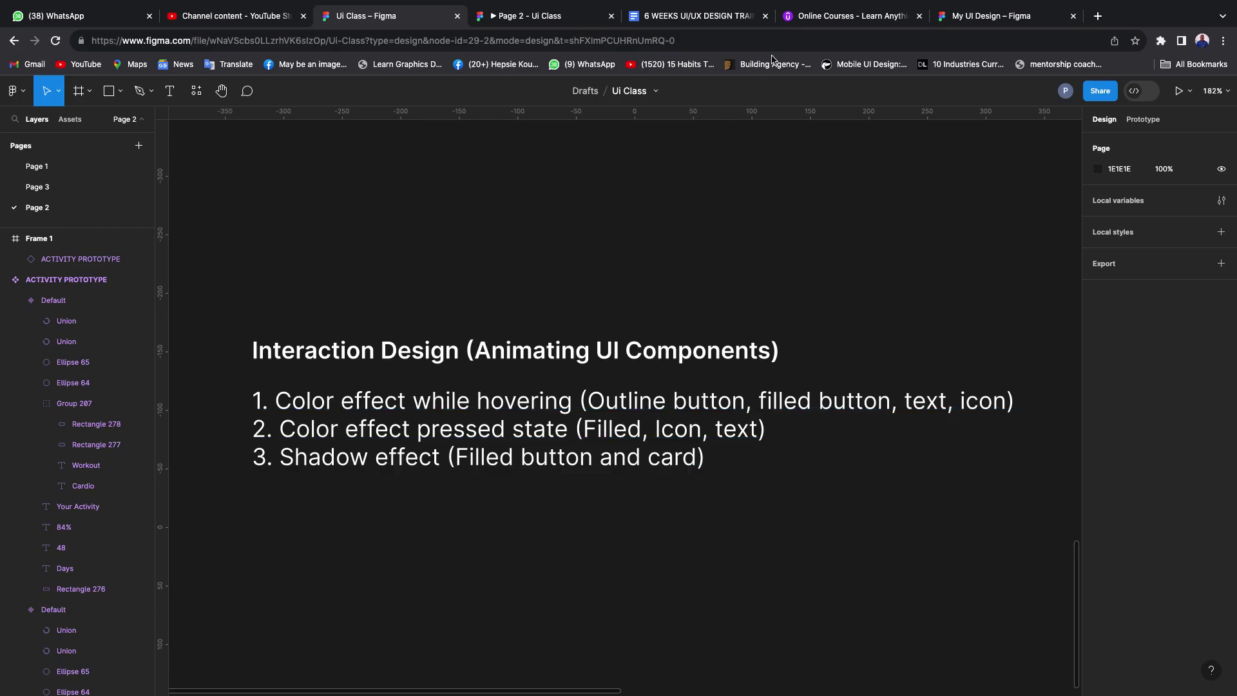
# - Switch to the Udemy page and examine the hover effects on the header's text links, such as Udemy Business, My learning and Categories
pyautogui.click(827, 19)
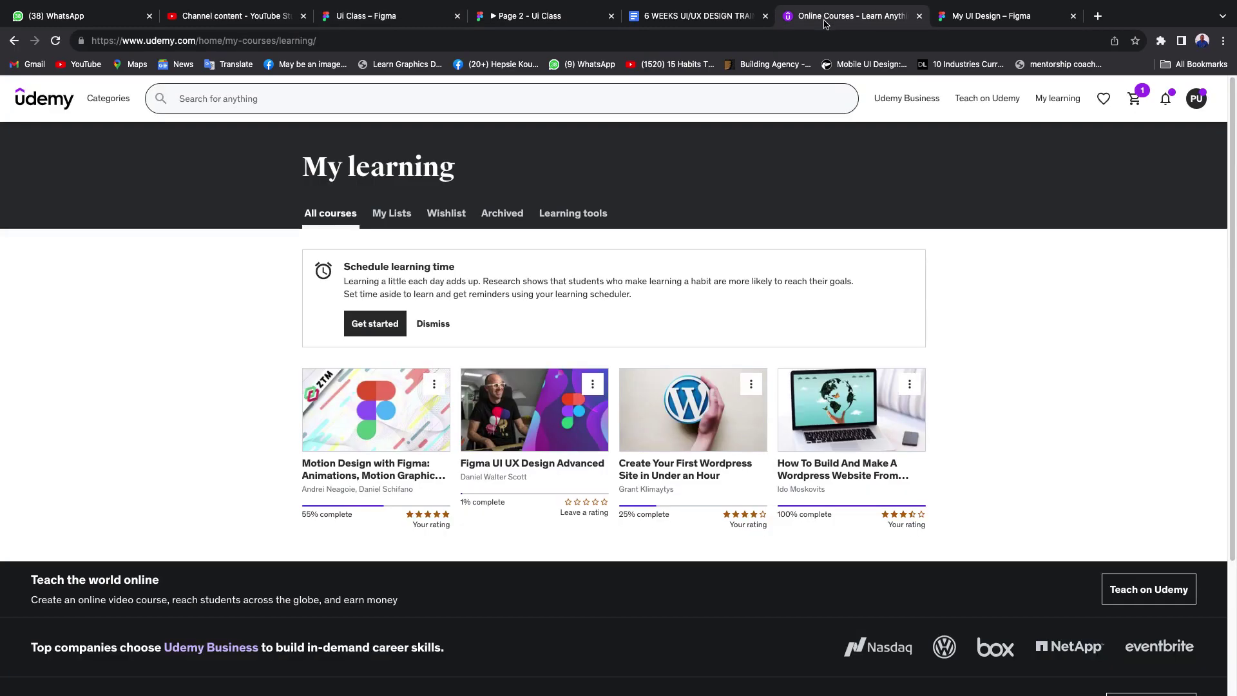
pyautogui.moveTo(905, 104)
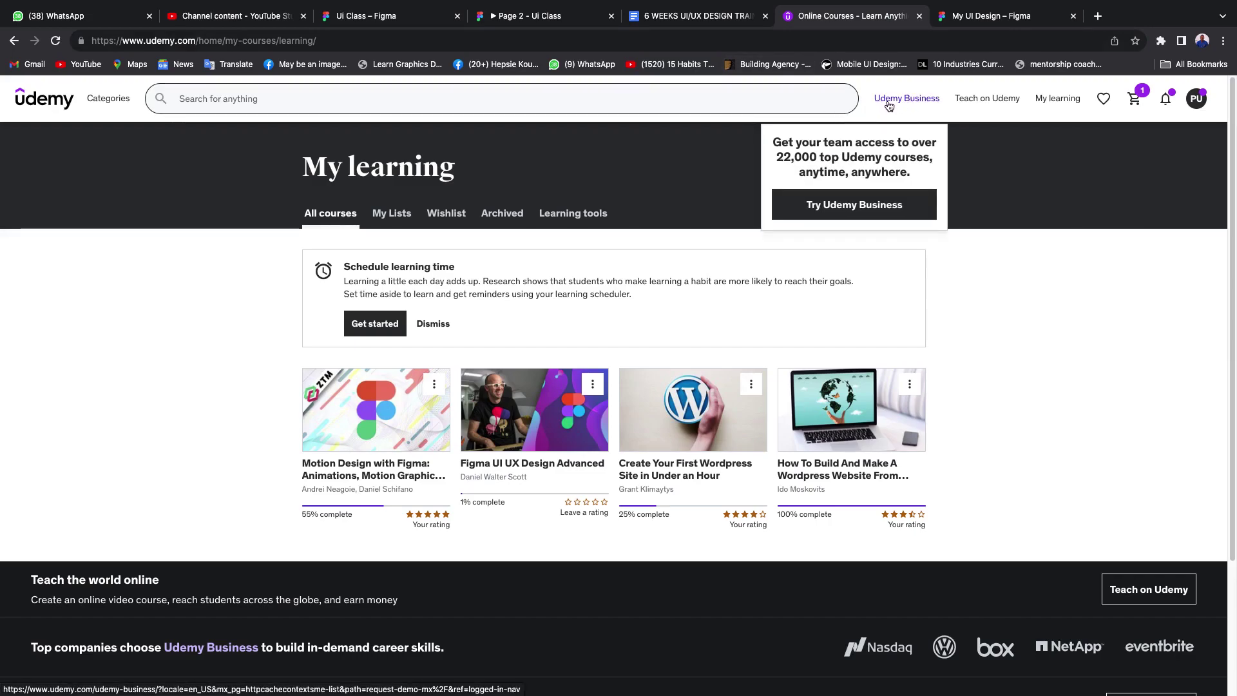
pyautogui.moveTo(1057, 103)
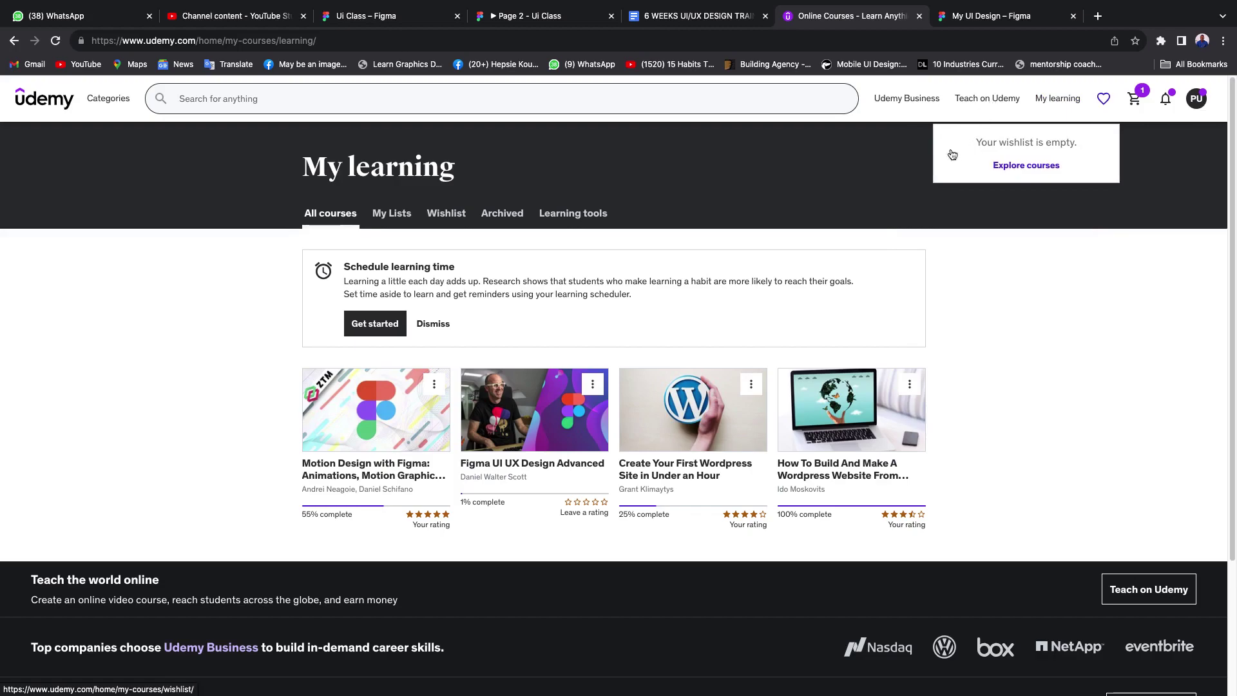
pyautogui.moveTo(984, 104)
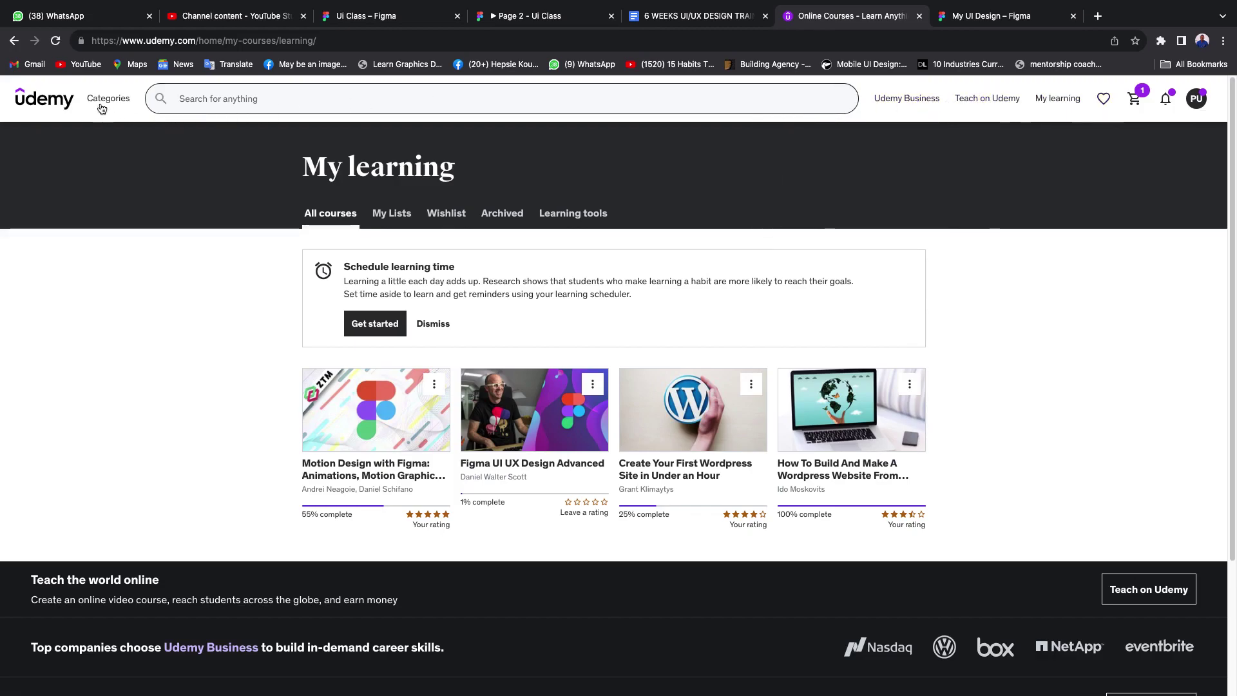
pyautogui.moveTo(106, 104)
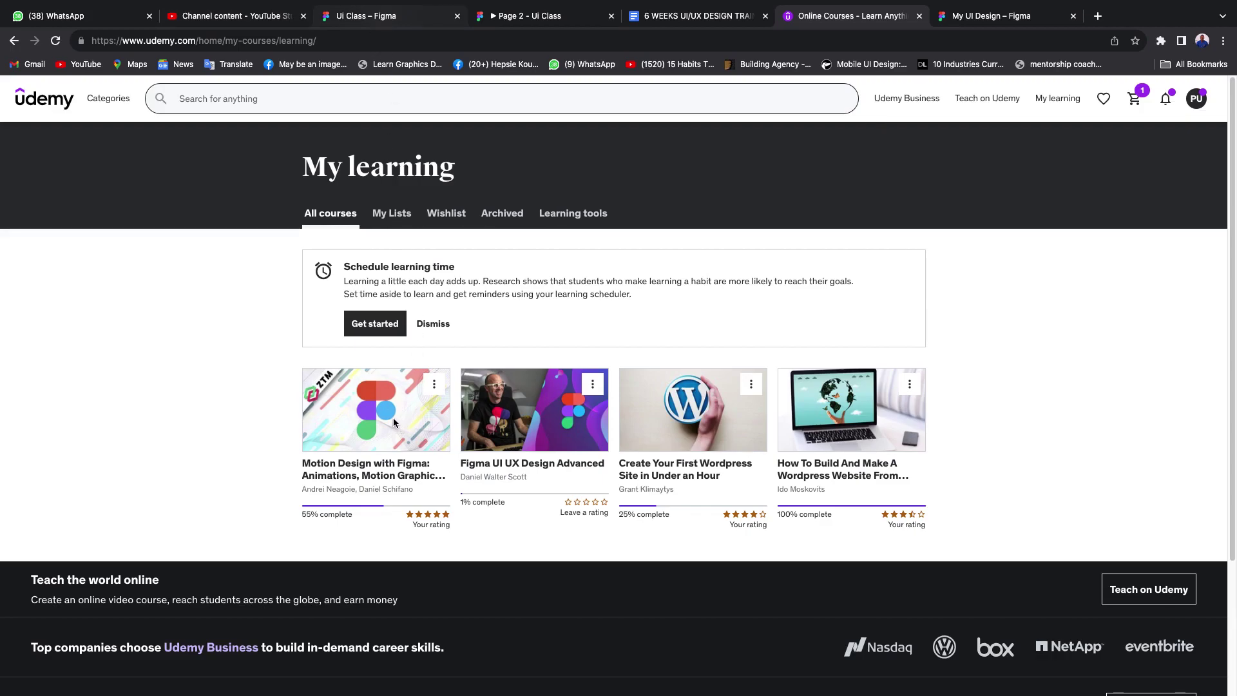
# - Switch back to the Ui Class file in Figma and add the text "Get started" below the numbered list
pyautogui.hotkey('ctrl', '3')
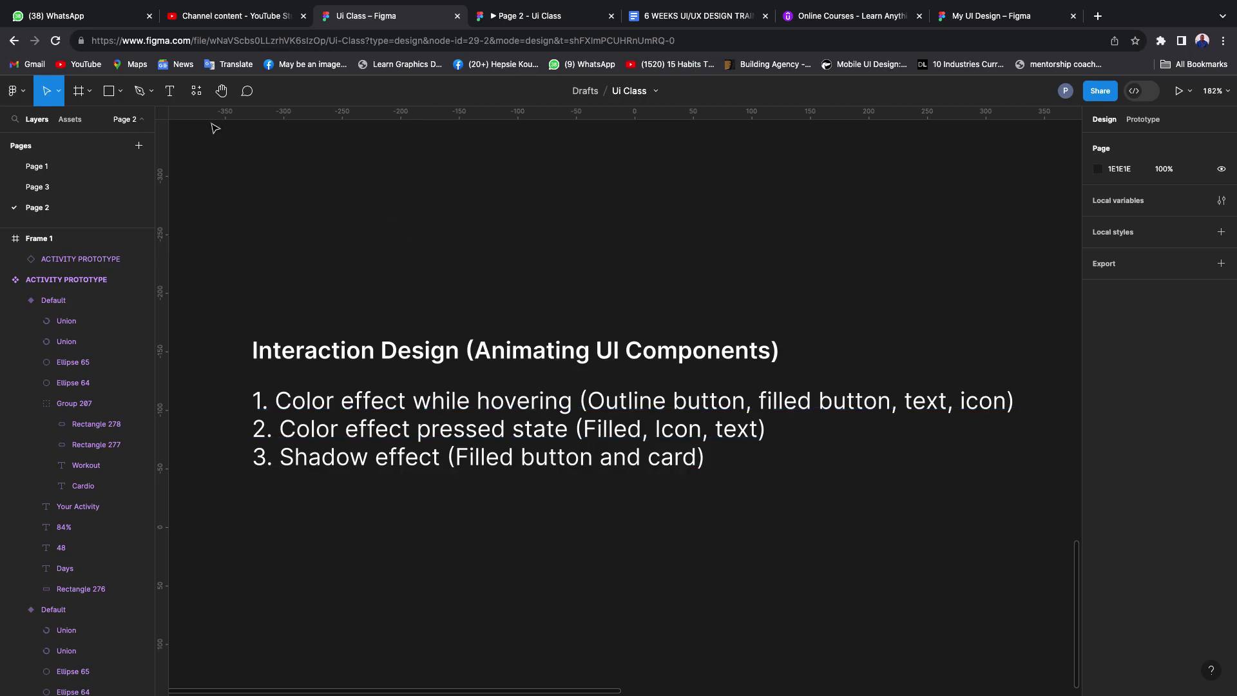
pyautogui.press('t')
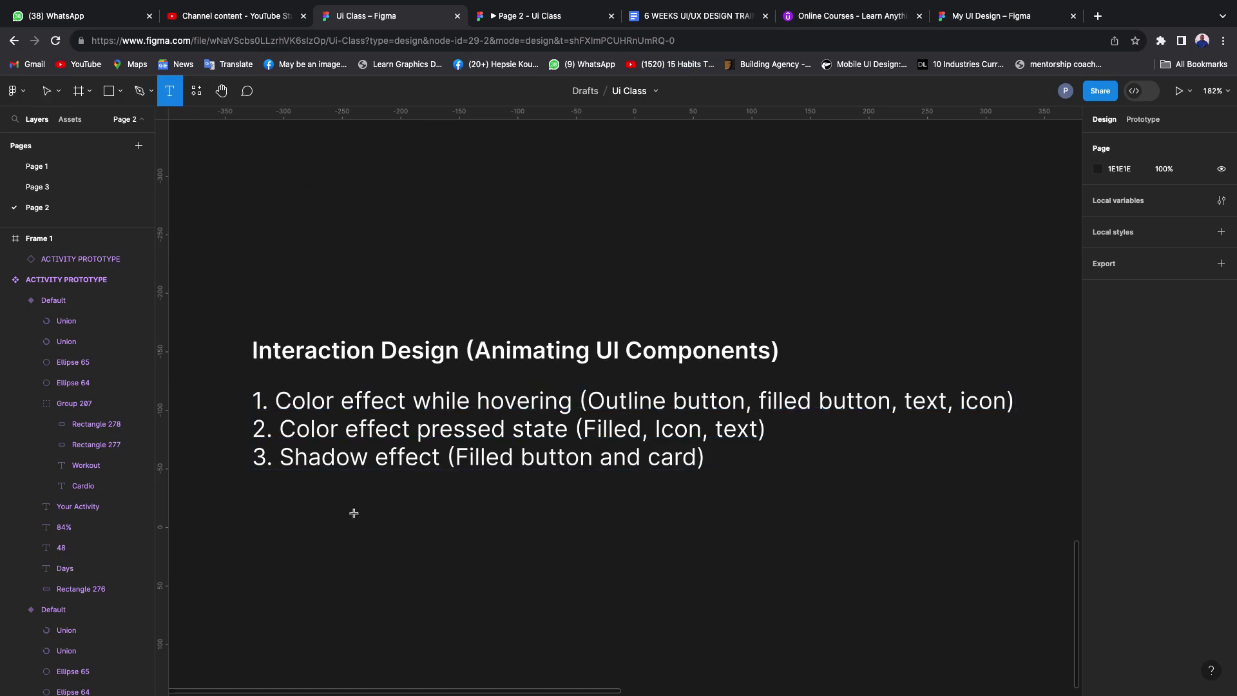
pyautogui.click(446, 489)
pyautogui.scroll(-1, 395, 552)
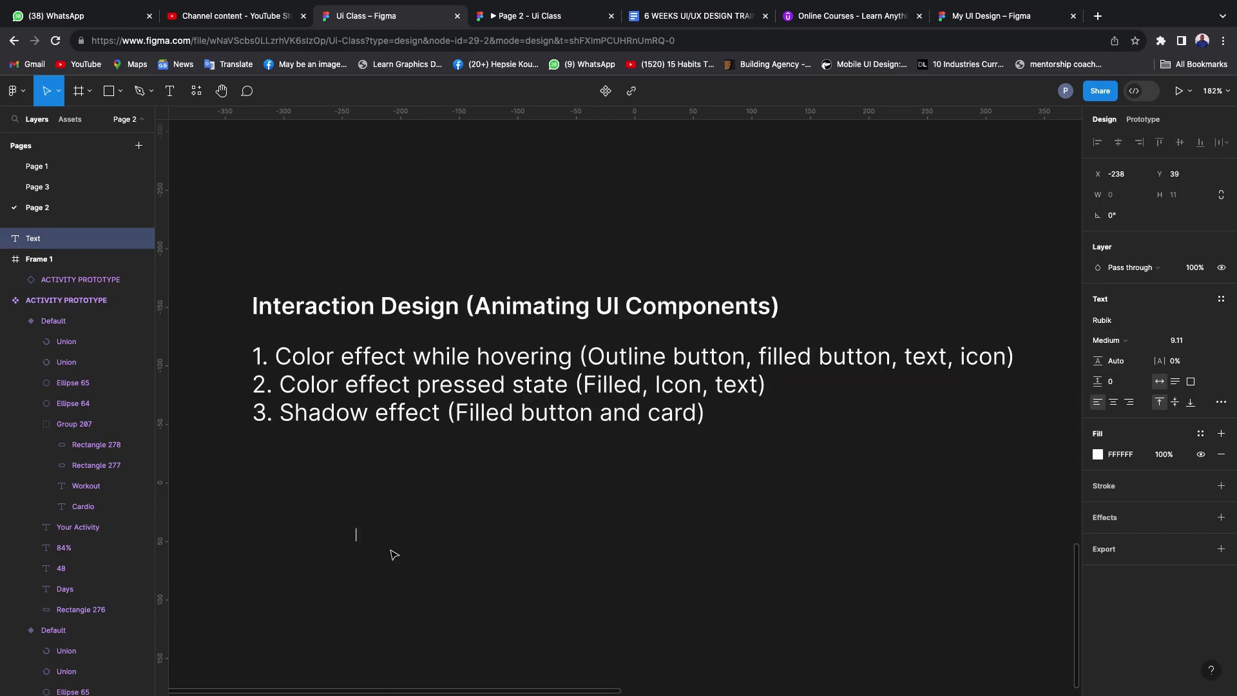
pyautogui.write('Get started')
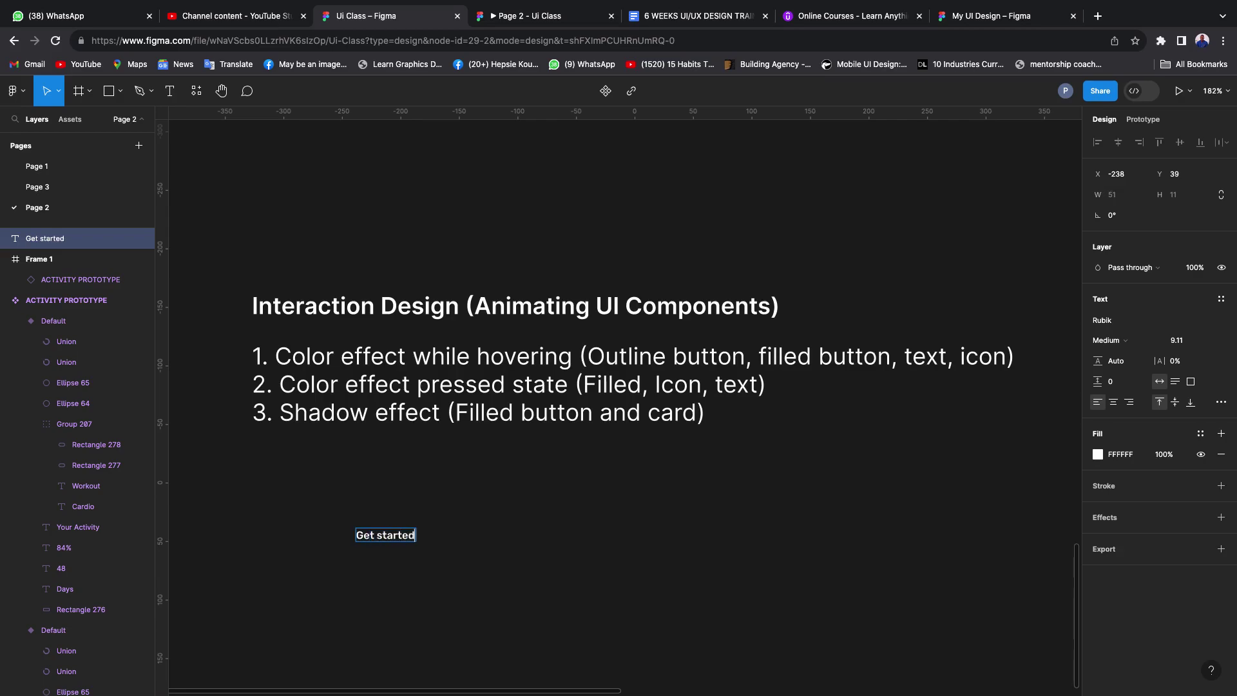
pyautogui.press('Escape')
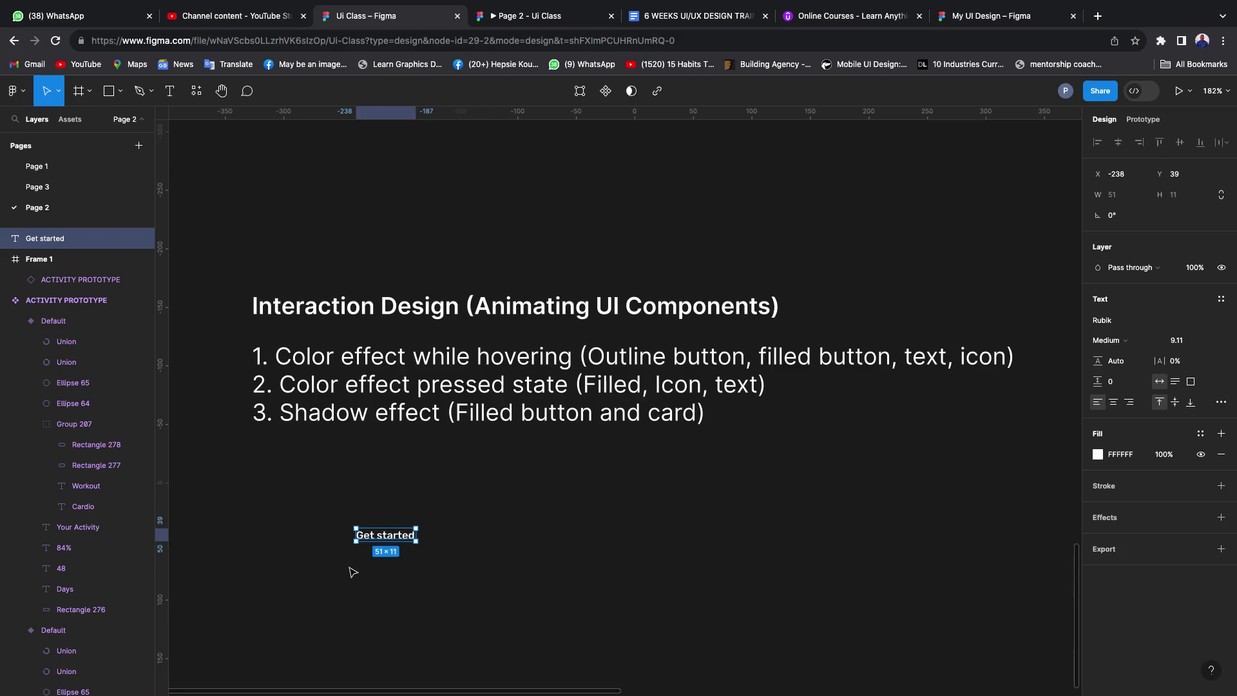
# - Set the "Get started" text to font size 12 and Regular weight
pyautogui.scroll(5, 353, 568)
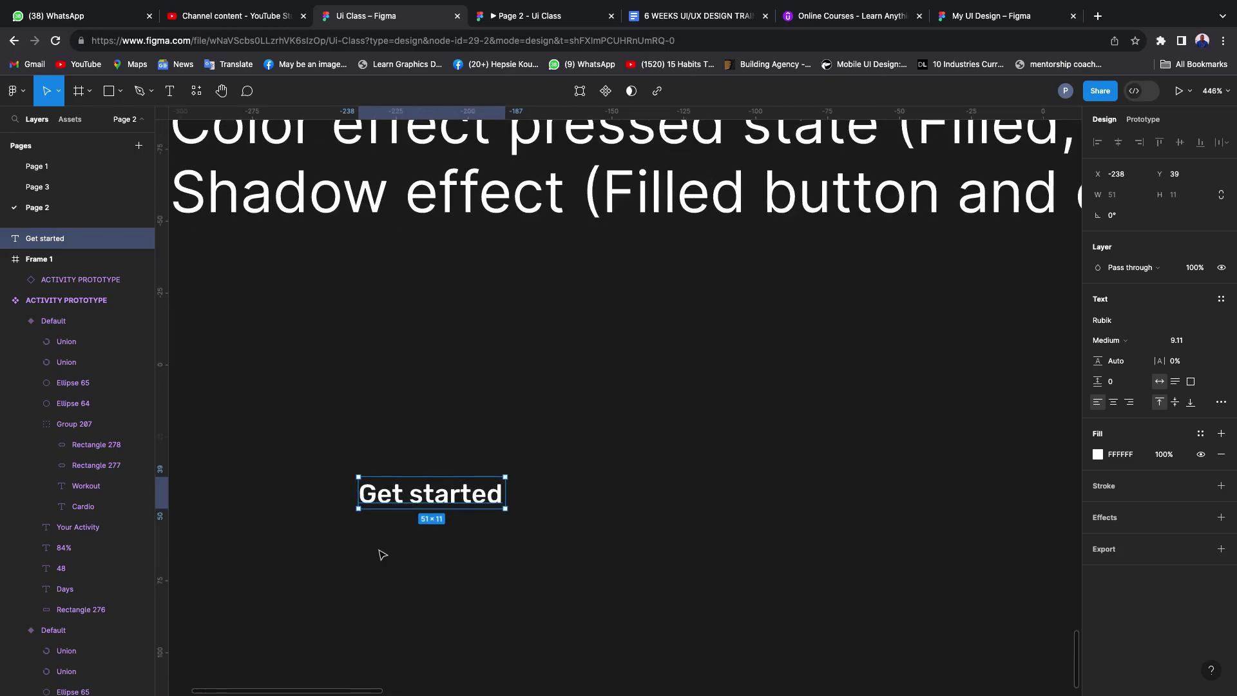
pyautogui.click(1150, 348)
pyautogui.click(1147, 345)
pyautogui.click(1129, 343)
pyautogui.click(1129, 341)
pyautogui.click(1187, 346)
pyautogui.write('1')
pyautogui.press('Return')
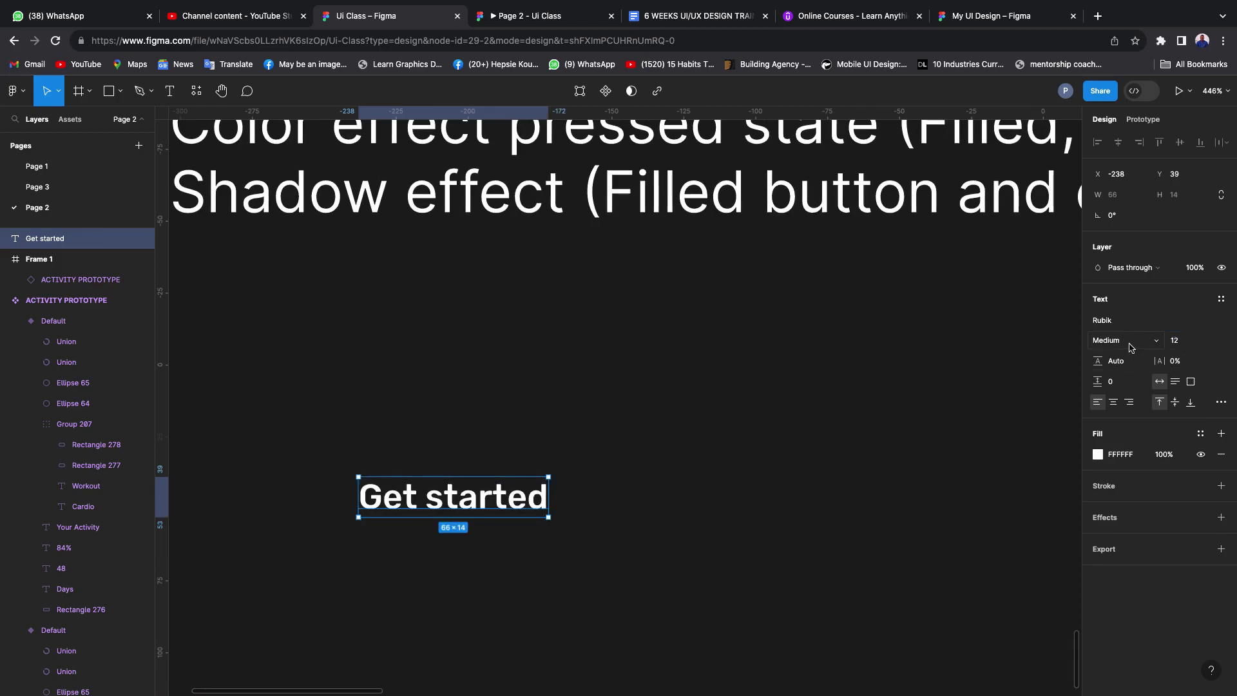
pyautogui.click(1132, 348)
pyautogui.click(1127, 326)
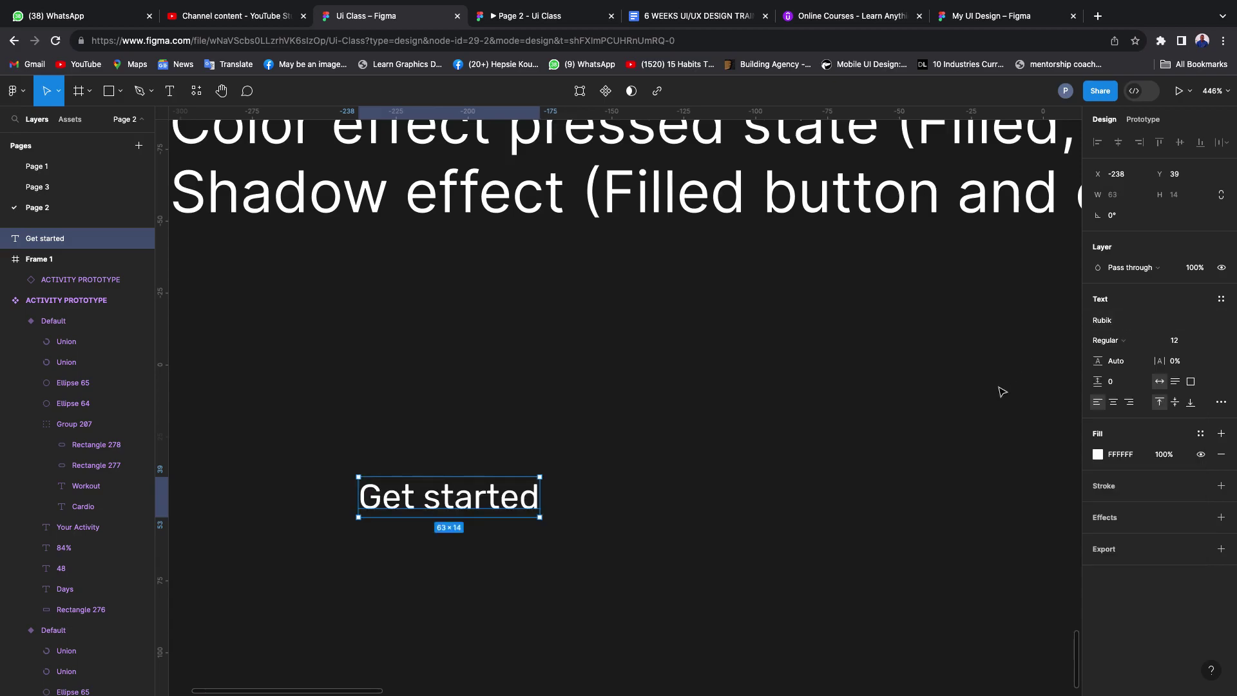
# - Wrap the "Get started" text in an auto layout frame and move the frame to about X -188, Y 19
pyautogui.hotkey('shift', 'a')
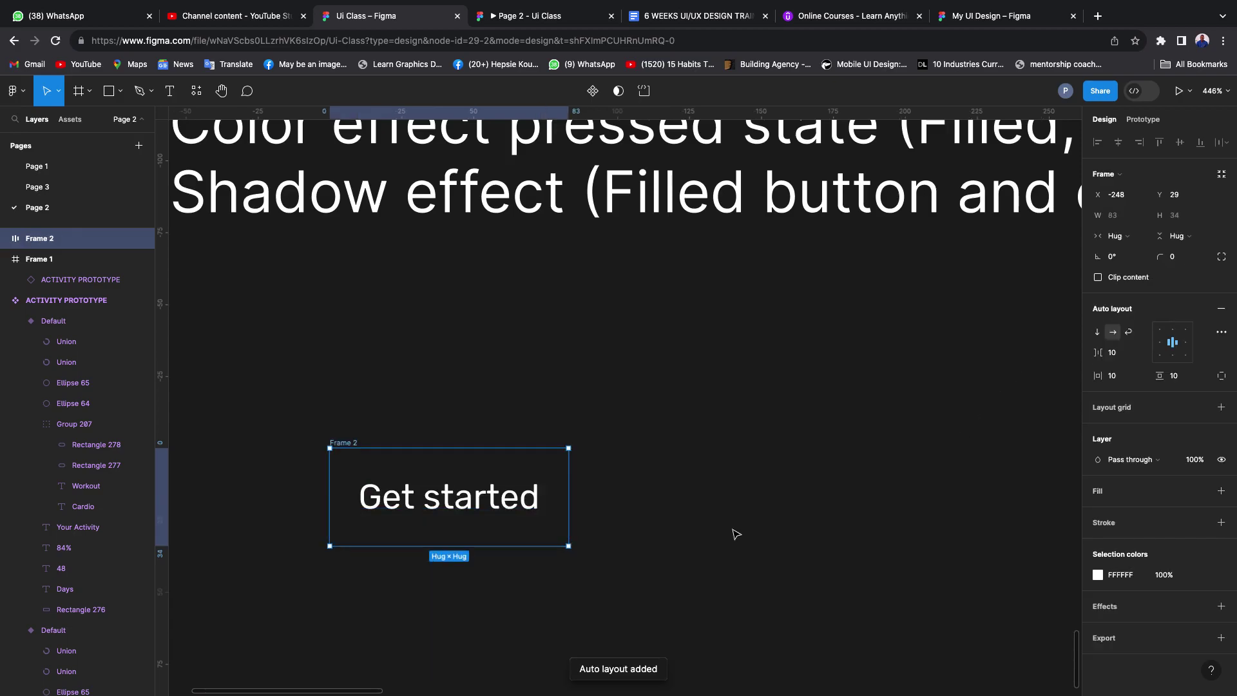
pyautogui.moveTo(462, 495); pyautogui.dragTo(630, 471)
pyautogui.scroll(-5, 569, 456)
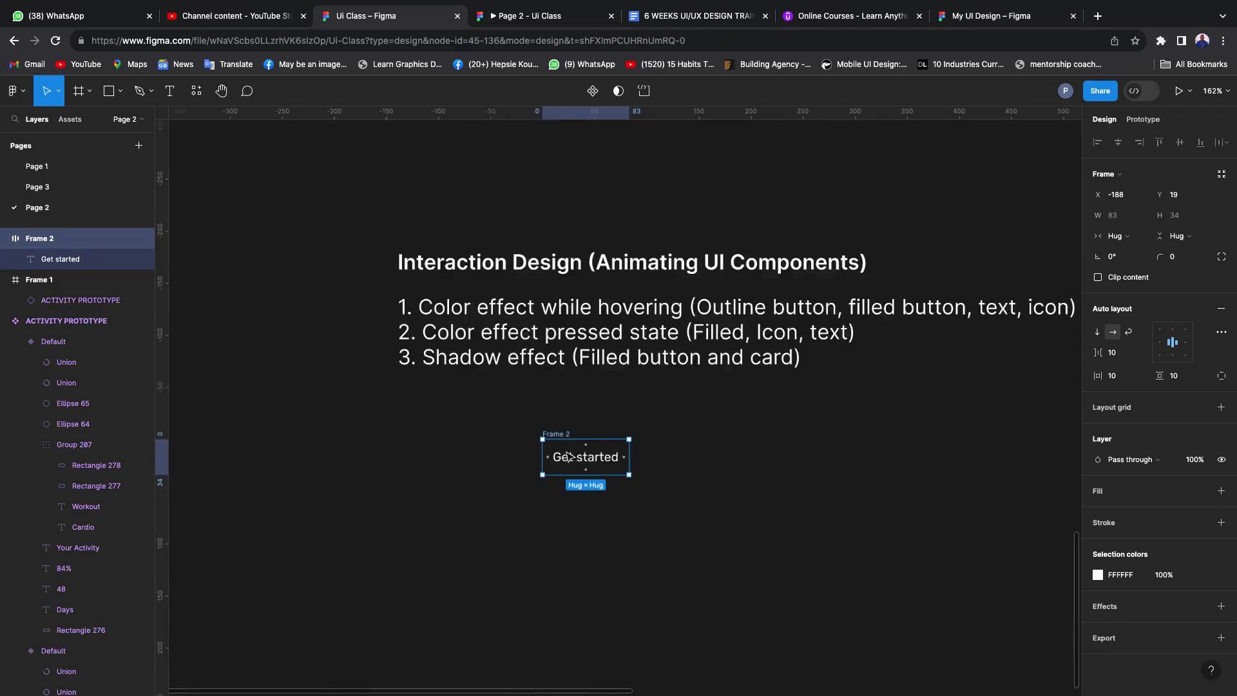
pyautogui.hscroll(3, 569, 456)
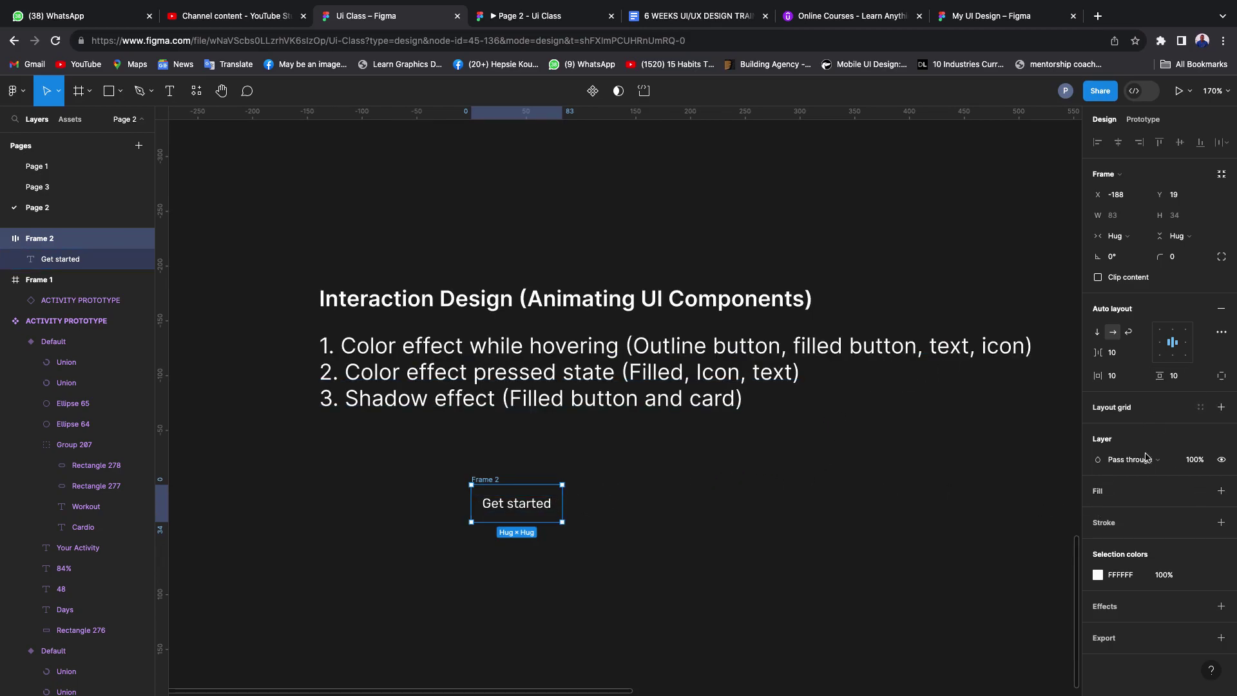
# - Add a stroke to the "Get started" frame and set its colour to the grey document colour 979797
pyautogui.click(1221, 523)
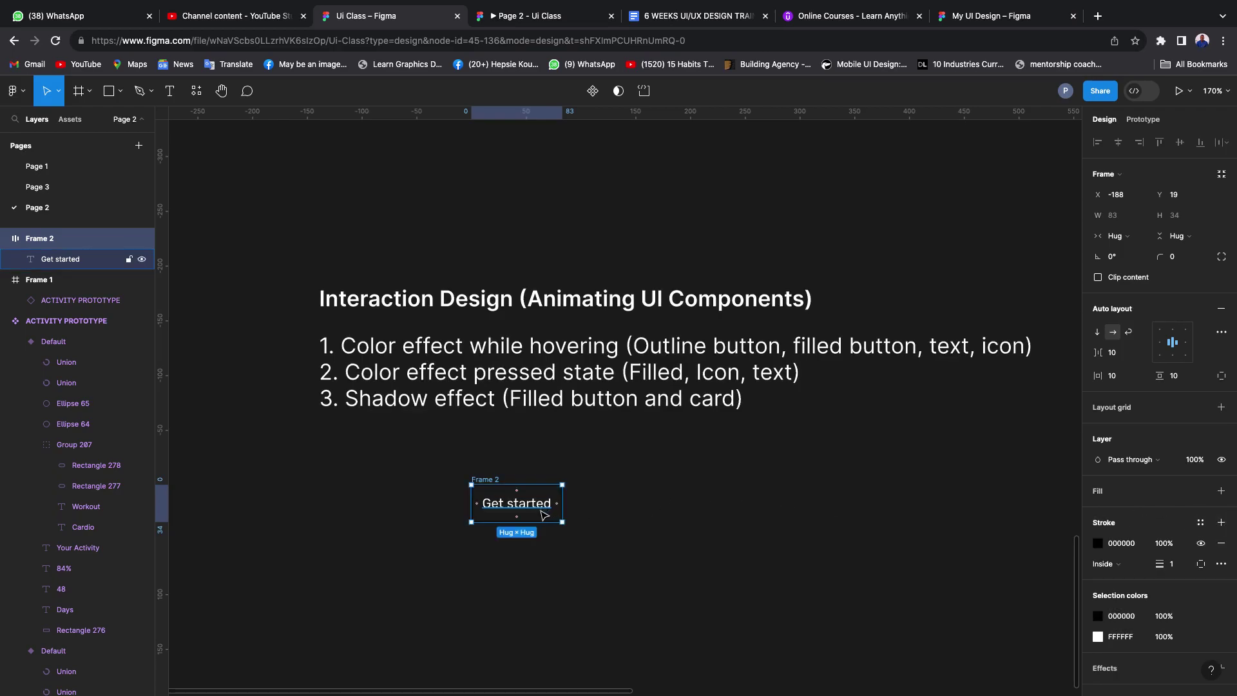
pyautogui.scroll(5, 544, 516)
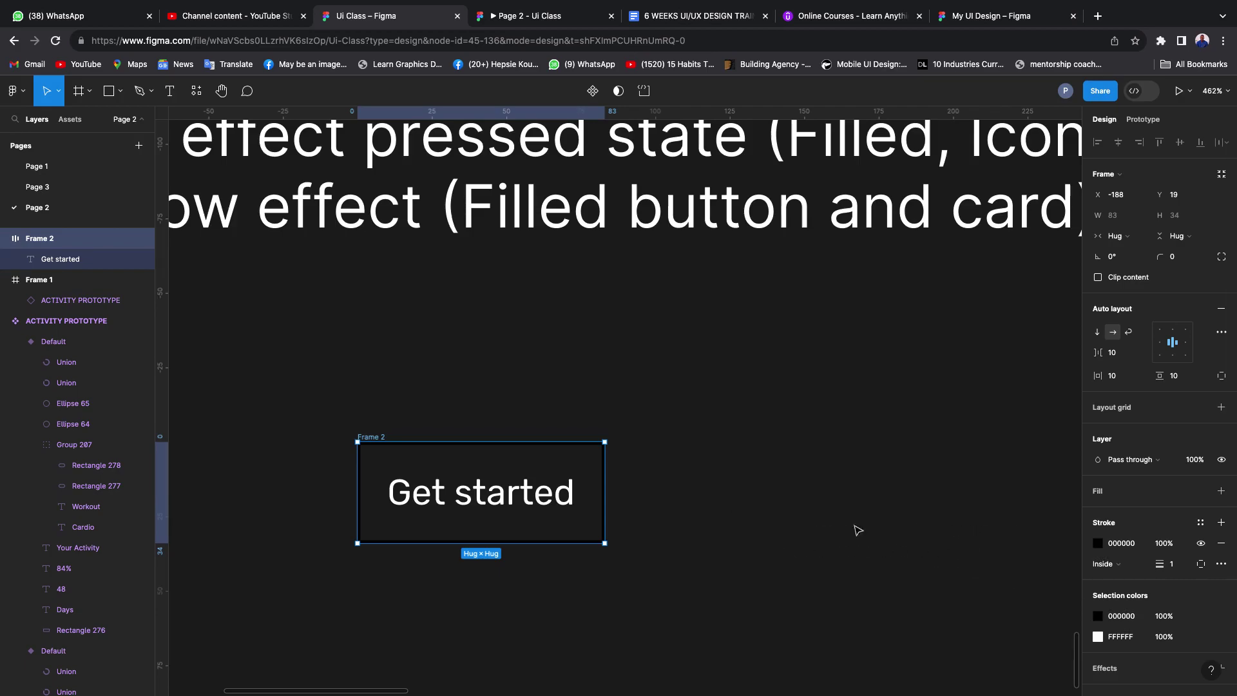
pyautogui.click(1098, 545)
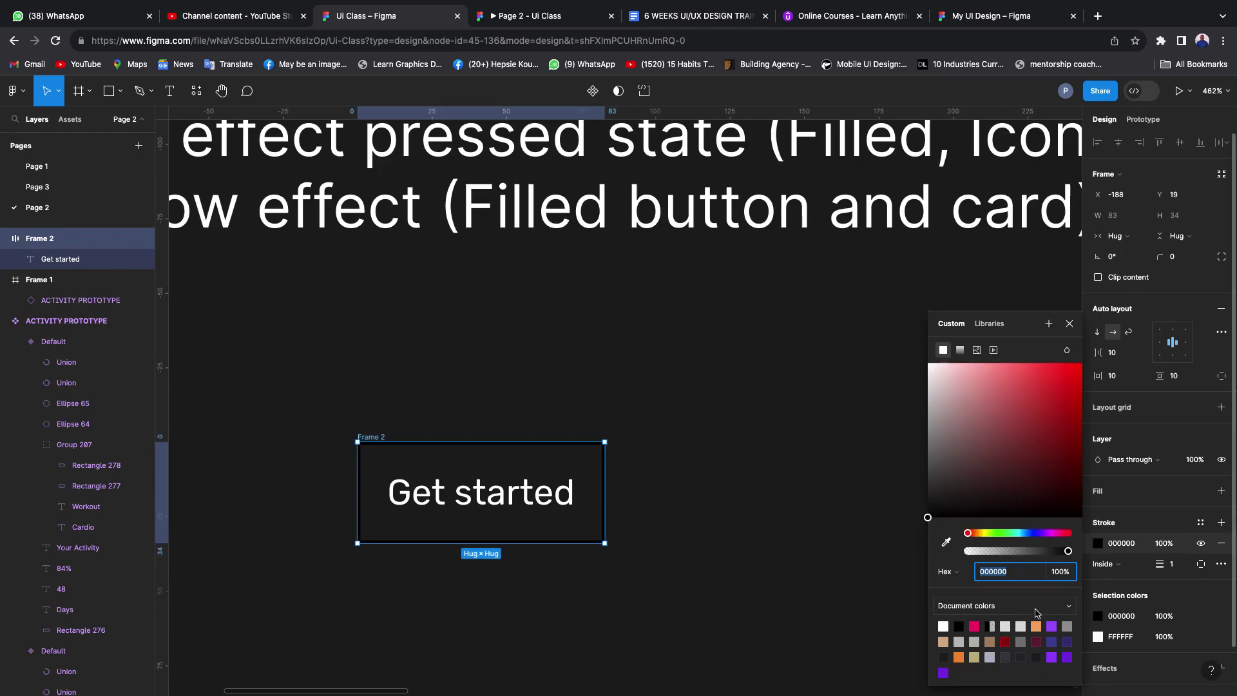
pyautogui.click(1068, 625)
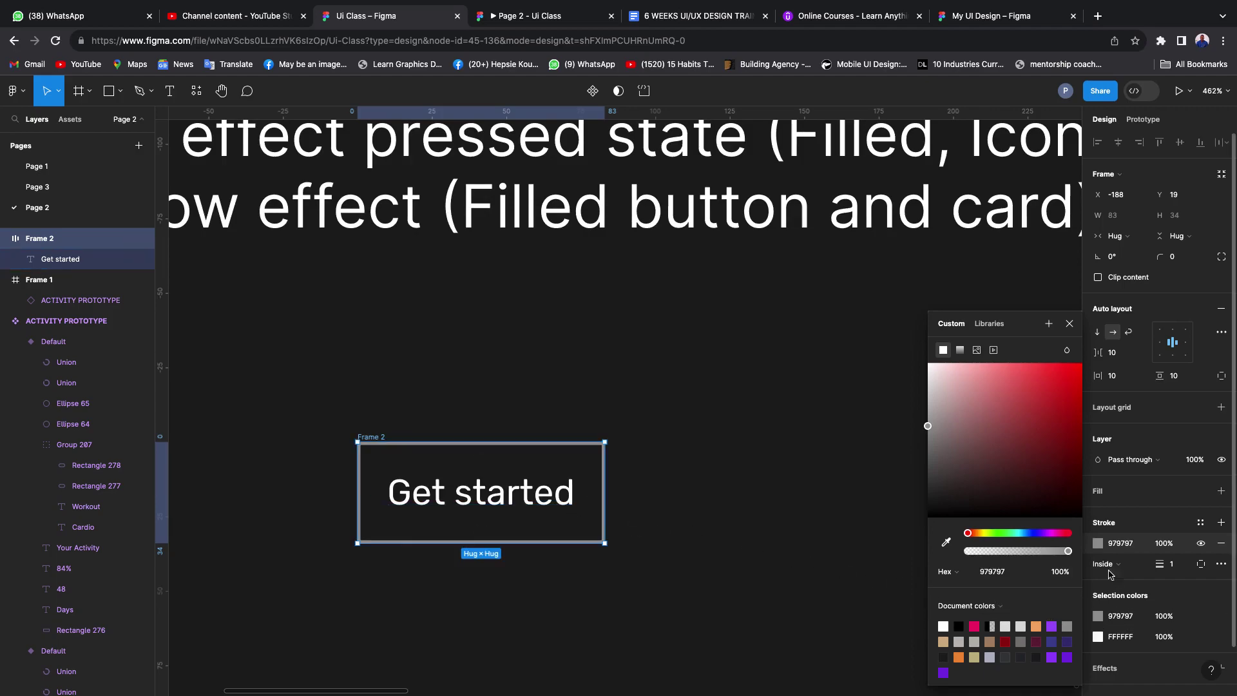
# - Copy the frame's stroke colour 979797 and apply it as the fill of the "Get started" text
pyautogui.click(1122, 546)
pyautogui.hotkey('ctrl', 'c')
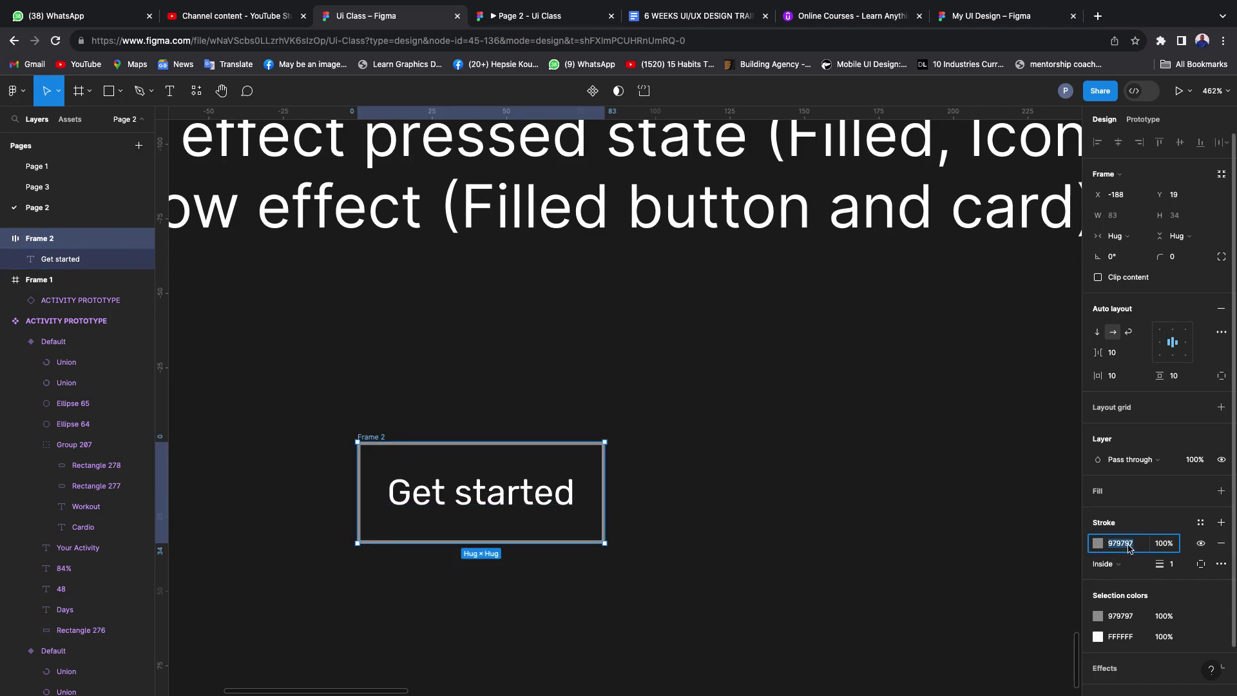
pyautogui.click(571, 519)
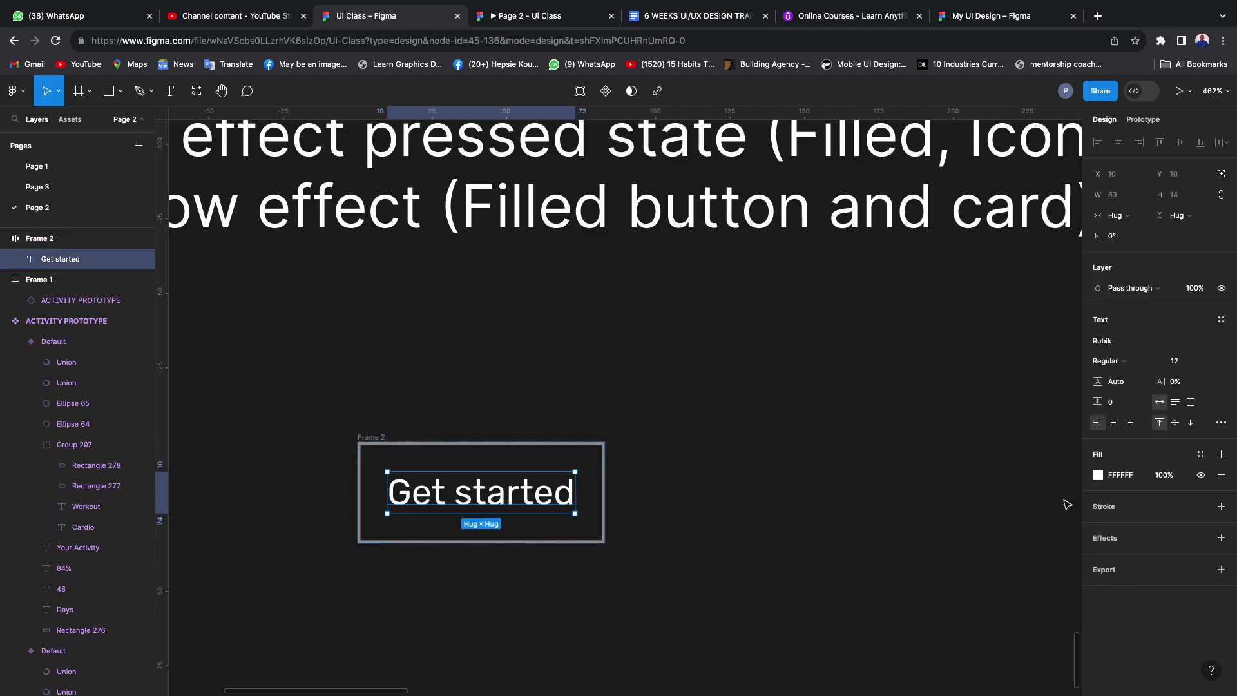
pyautogui.click(1128, 479)
pyautogui.hotkey('ctrl', 'v')
pyautogui.press('Return')
pyautogui.click(828, 483)
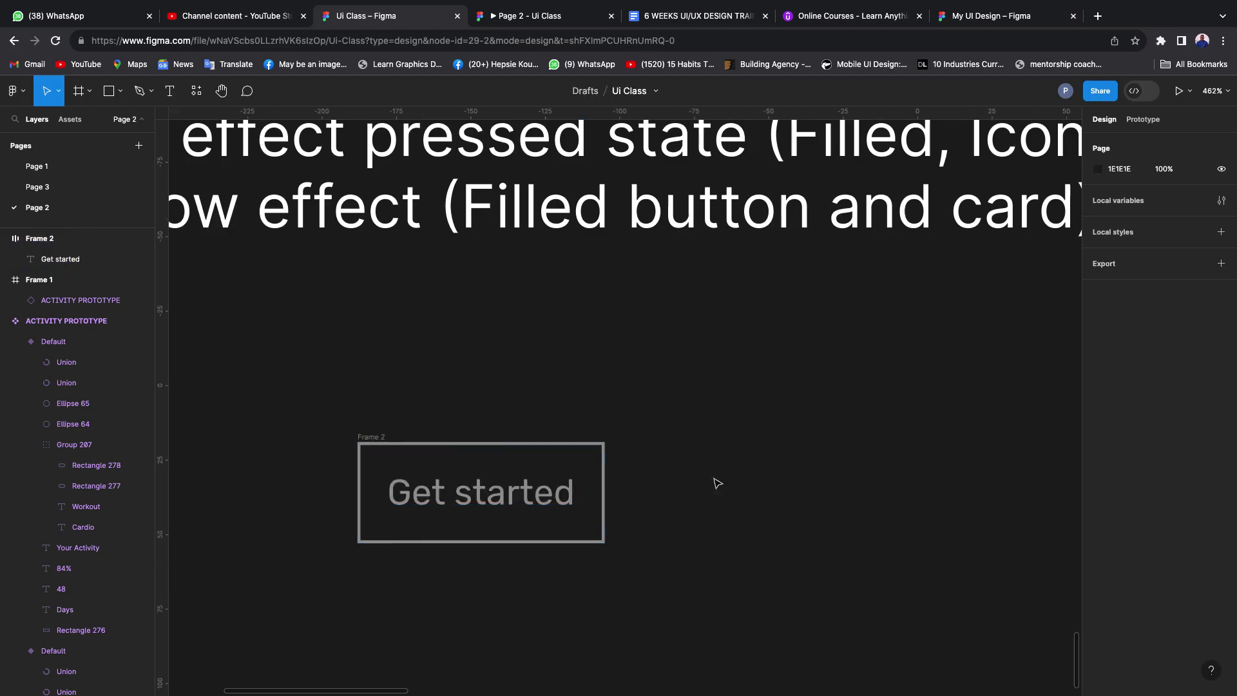
# - Set the corner radius of the outlined "Get started" frame to 10
pyautogui.click(603, 458)
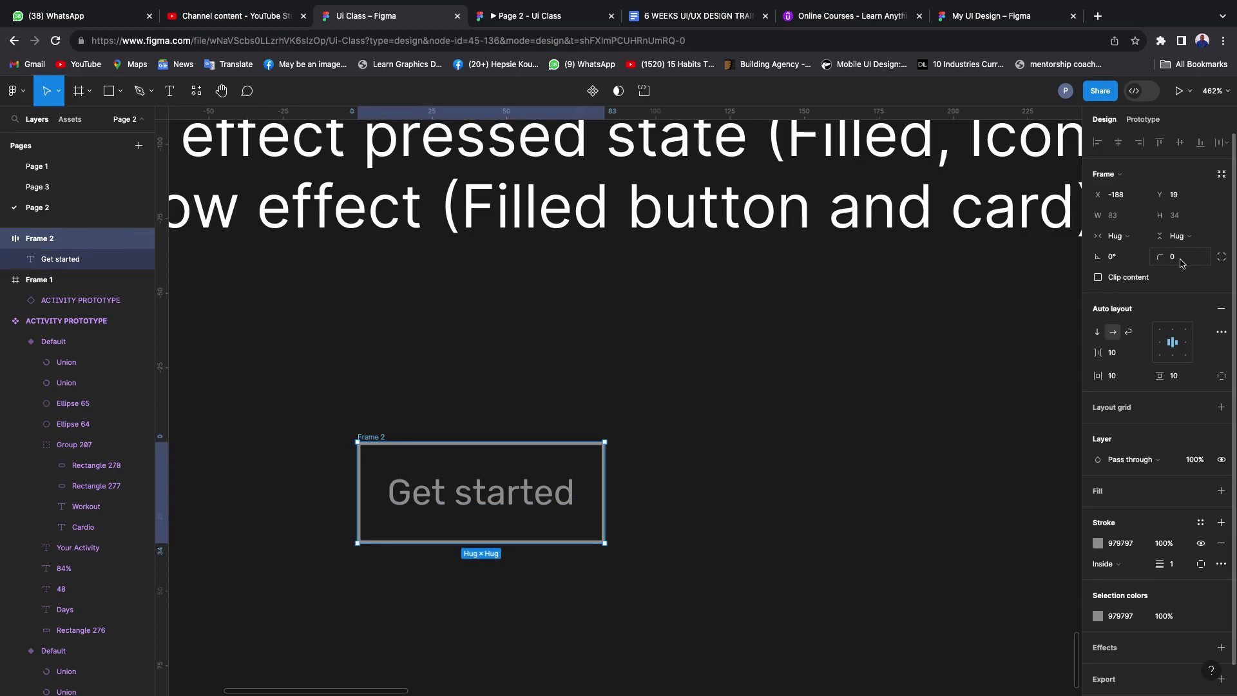
pyautogui.click(1184, 258)
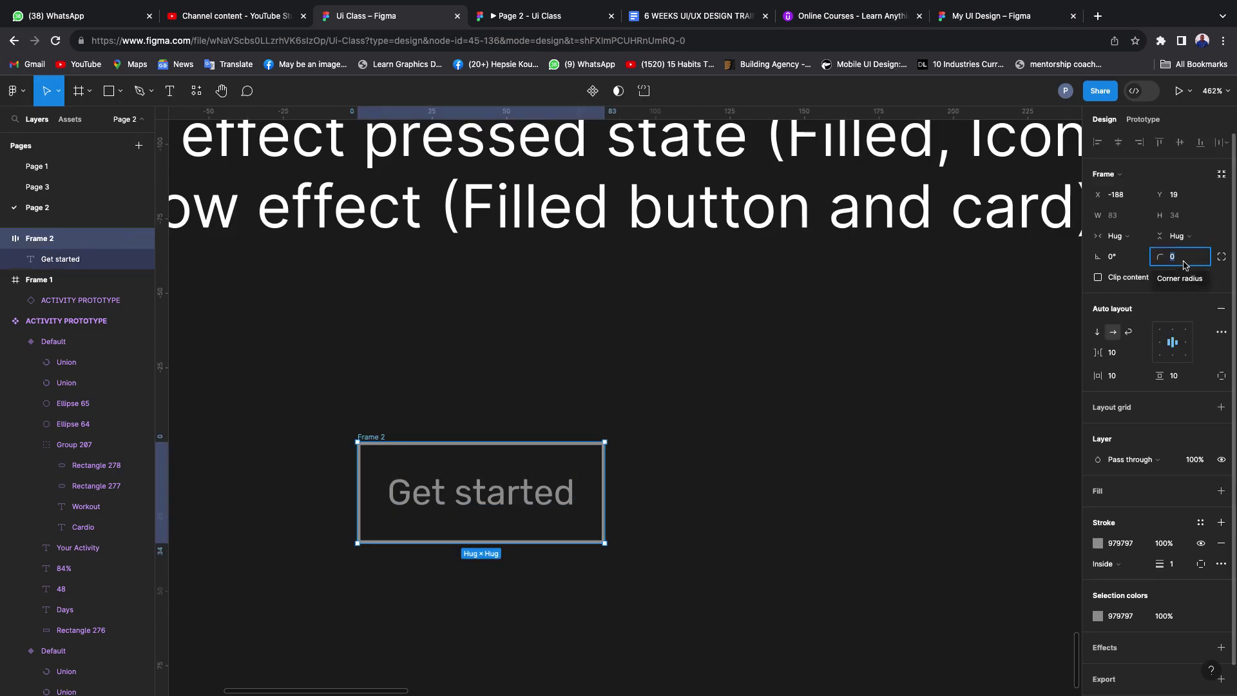
pyautogui.write('10')
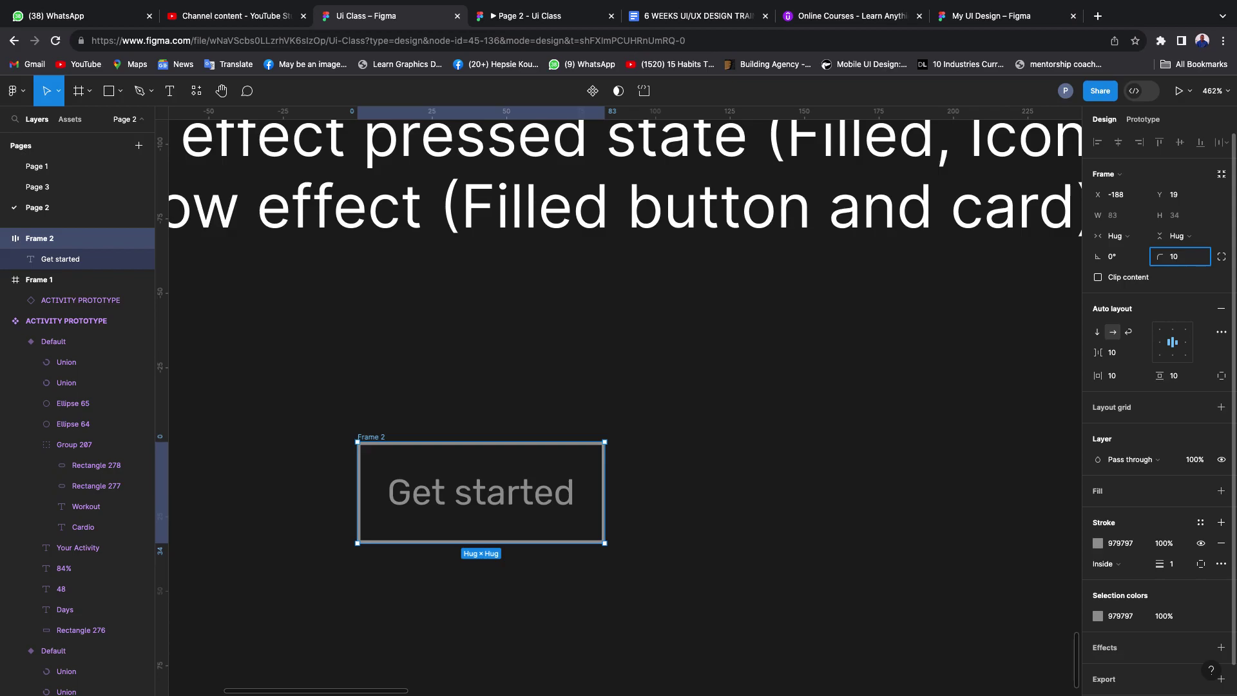
pyautogui.press('Return')
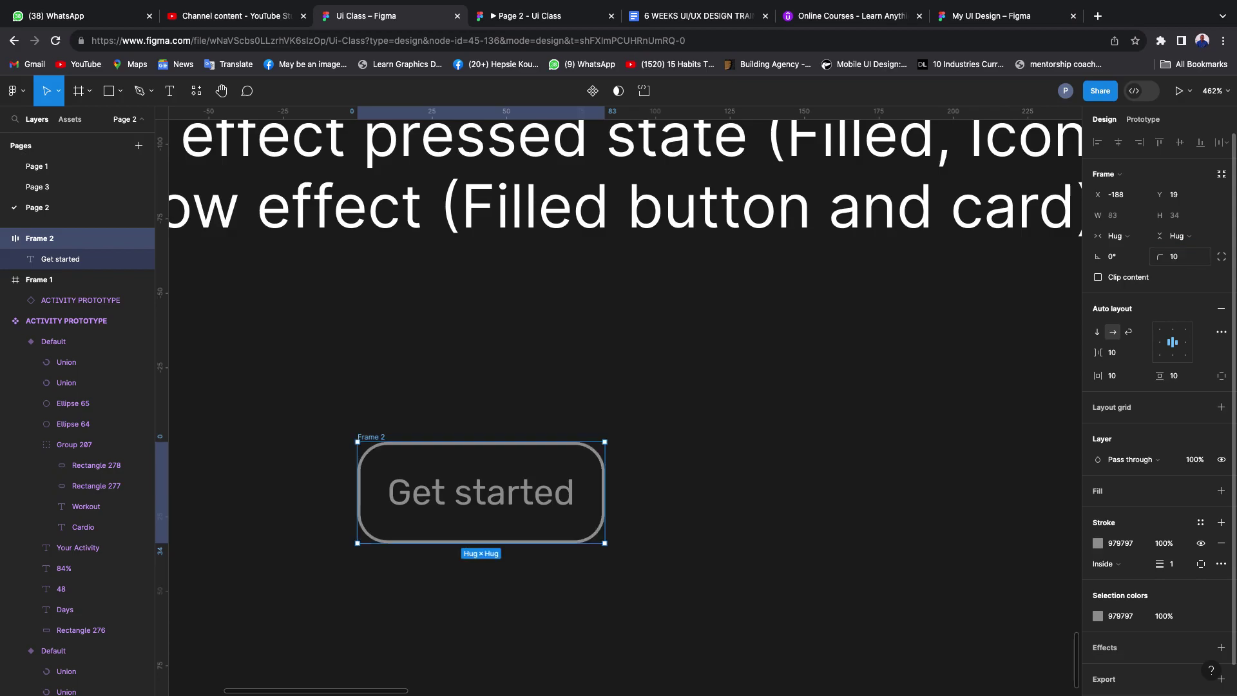
pyautogui.click(764, 483)
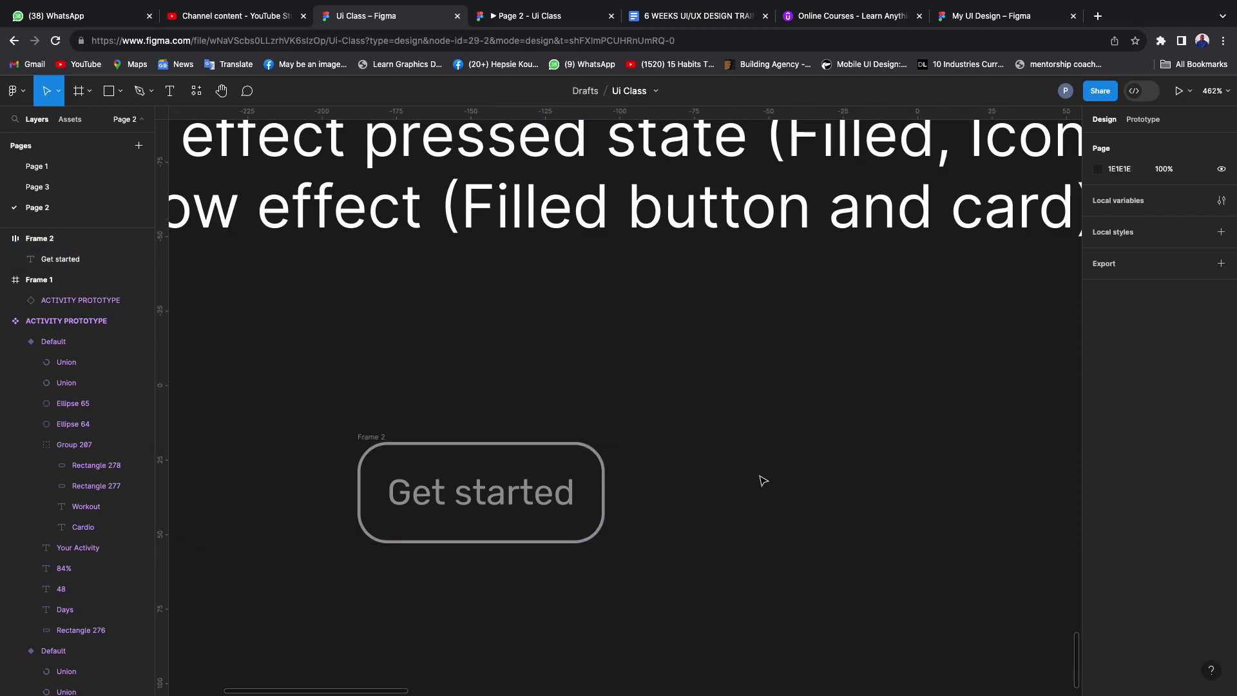
# - Duplicate the outlined "Get started" button and place the copy beside it on its right, at about X -87, Y 19
pyautogui.click(567, 474)
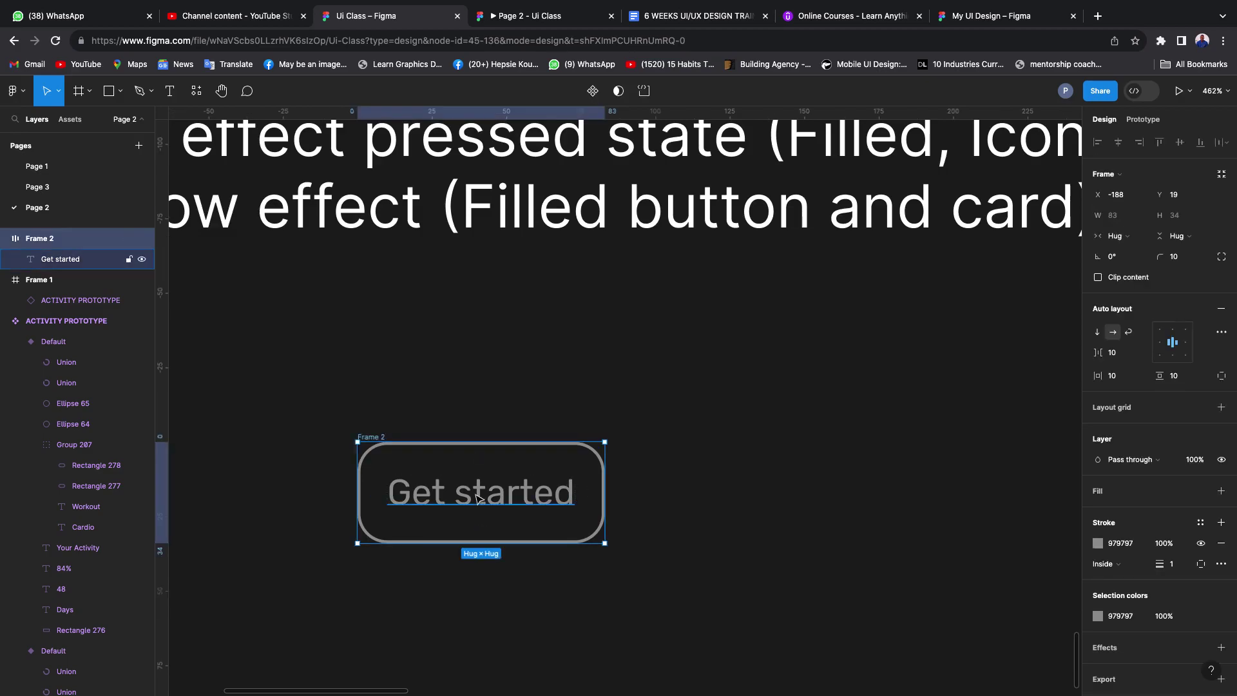
pyautogui.moveTo(479, 498); pyautogui.dragTo(777, 498)
pyautogui.hscroll(3, 770, 495)
pyautogui.scroll(-1, 770, 494)
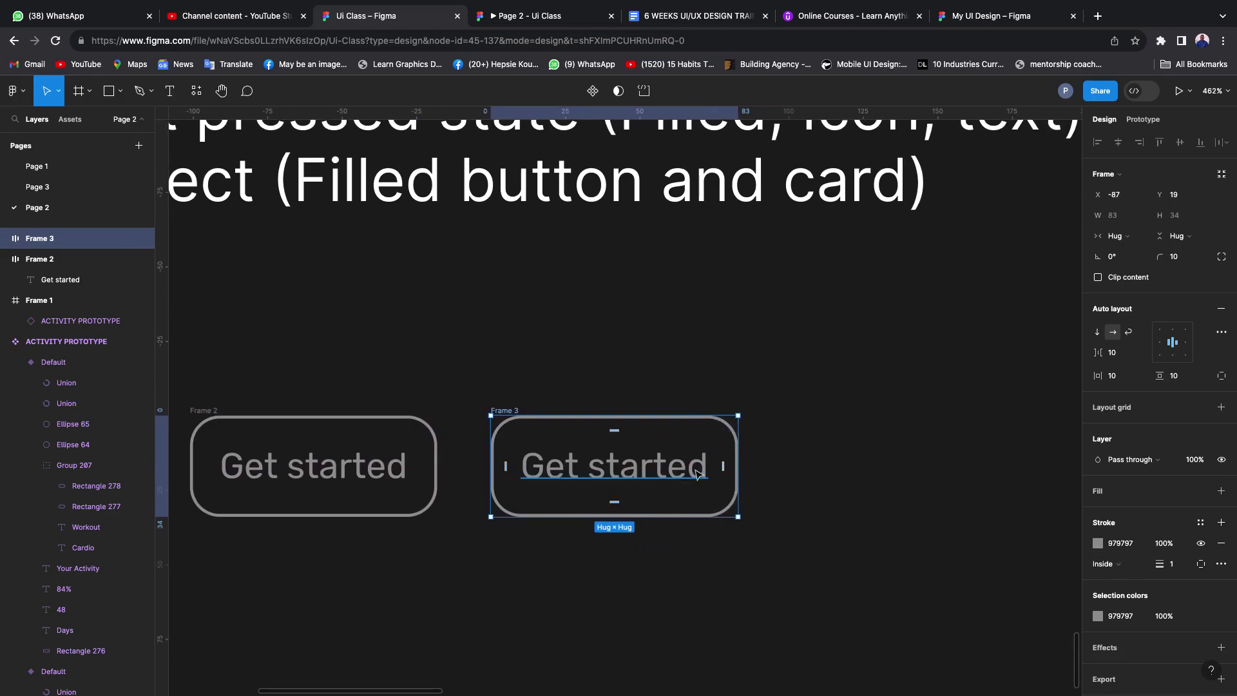
# - Add a fill to the duplicated button's frame and set its colour to 979797
pyautogui.click(1221, 492)
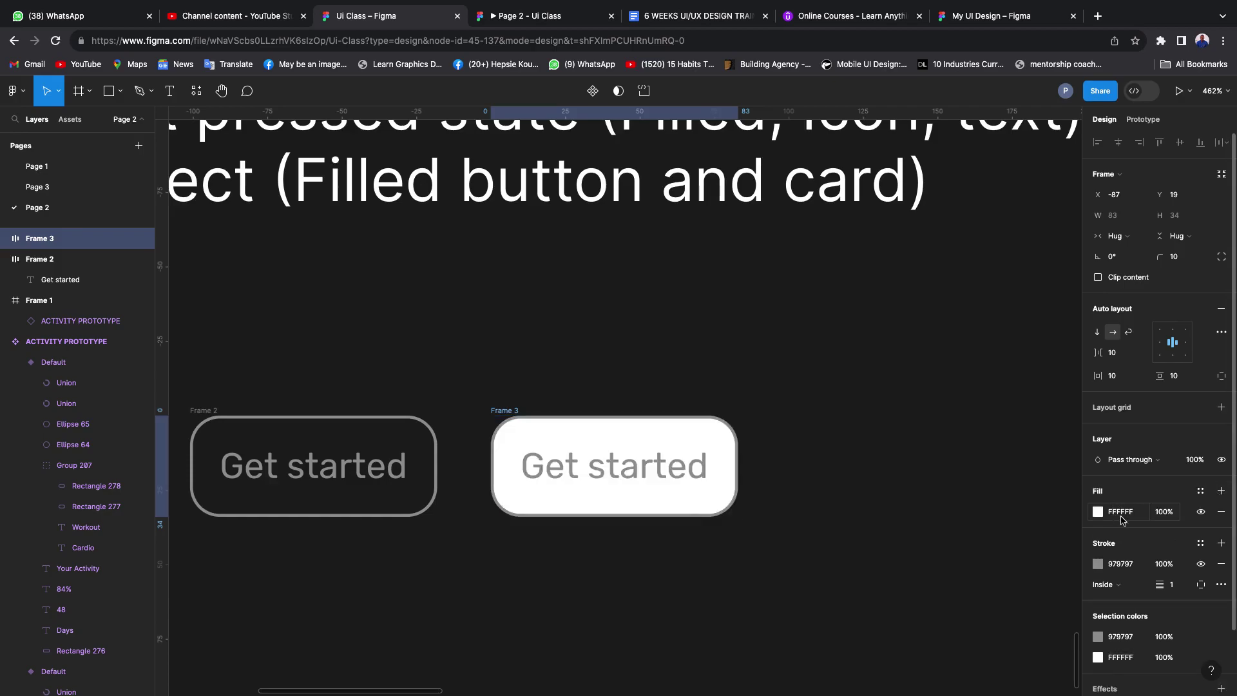
pyautogui.click(1119, 513)
pyautogui.write('979797')
pyautogui.press('Return')
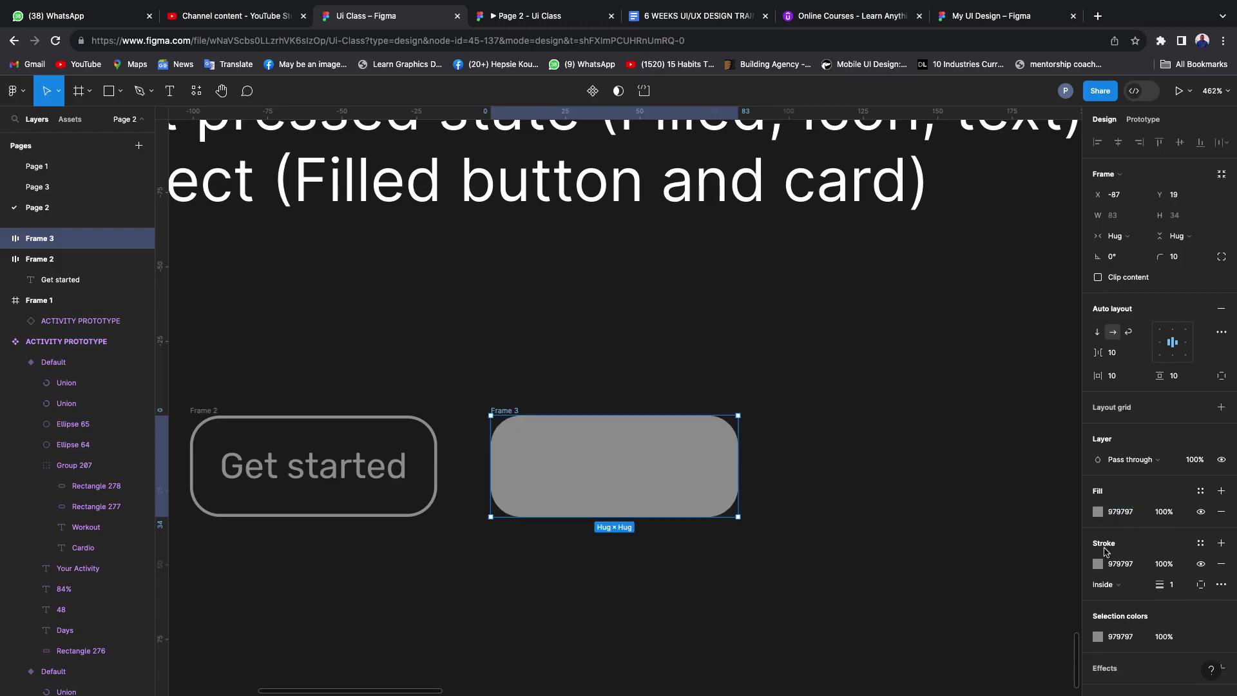
# - Set the fill of the duplicated button's "Get started" text to black, 000000
pyautogui.doubleClick(625, 468)
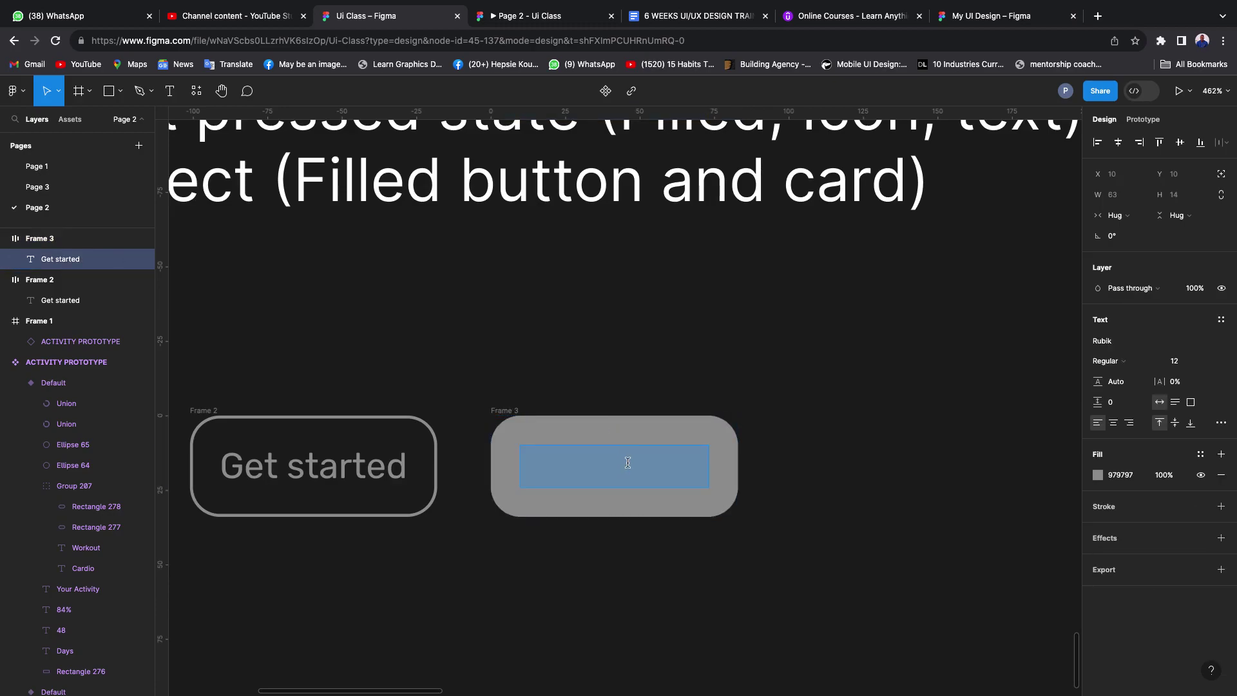
pyautogui.click(1115, 475)
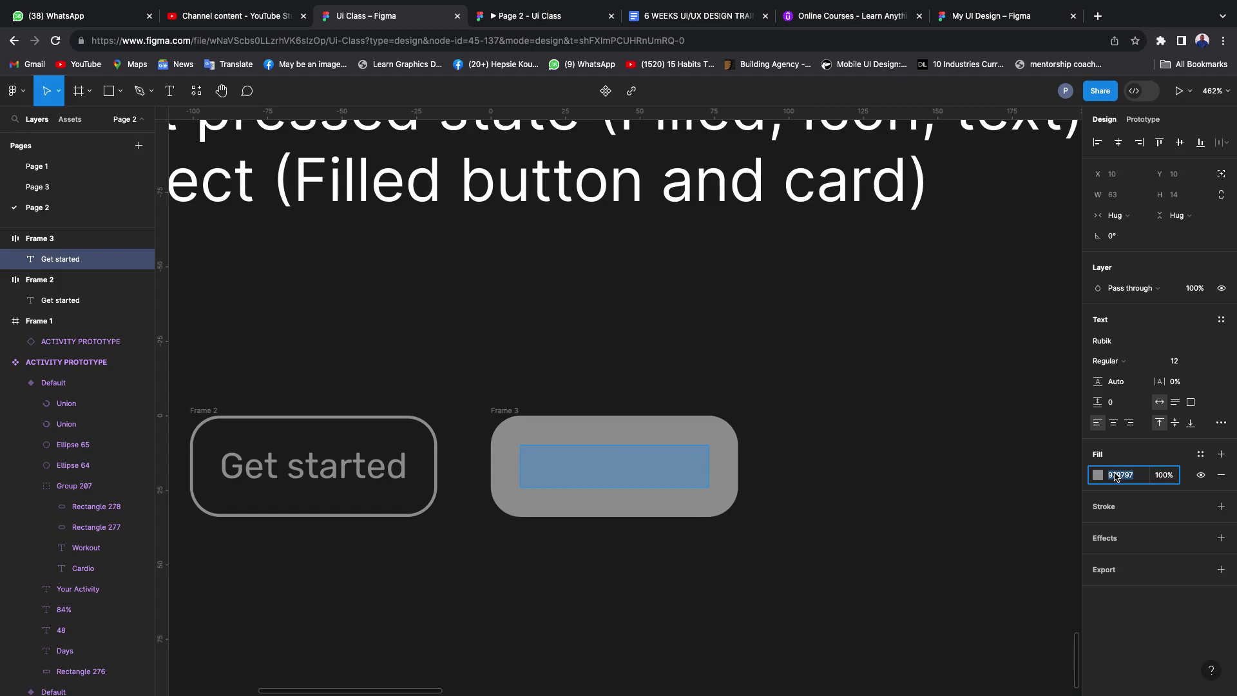
pyautogui.write('000000')
pyautogui.press('Return')
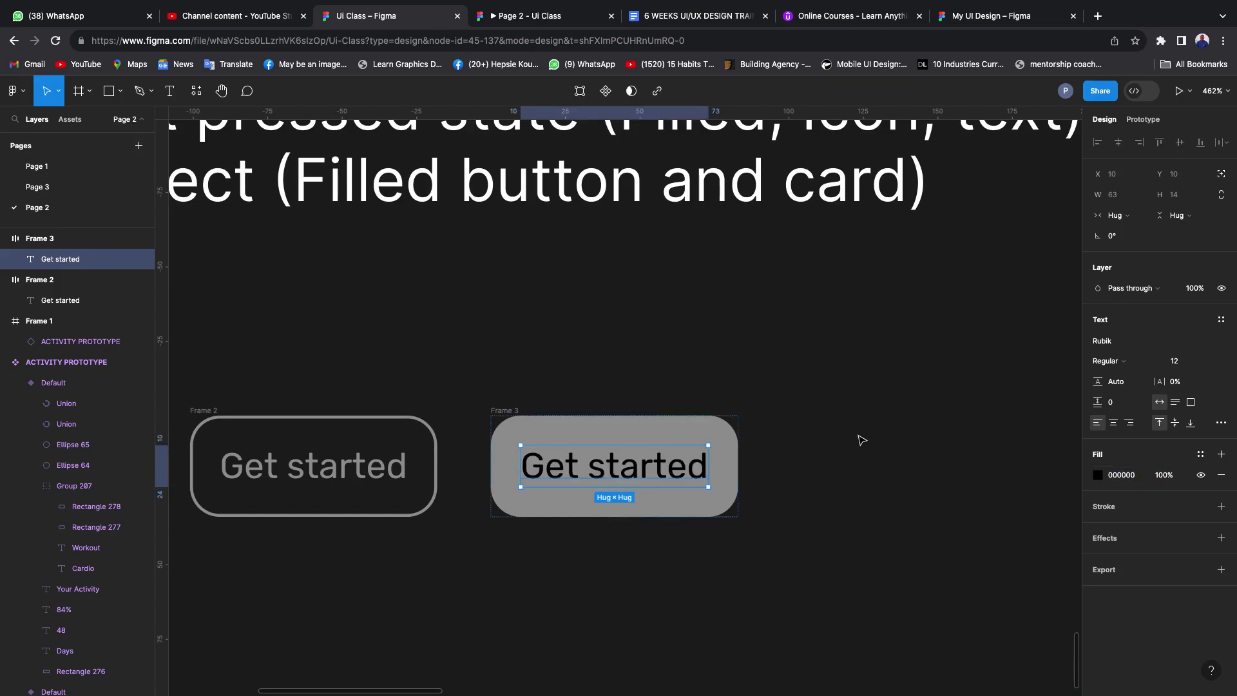
# - Rename the outlined button's frame to "Outline 1" and the filled button's frame to "Filled 1"
pyautogui.doubleClick(205, 412)
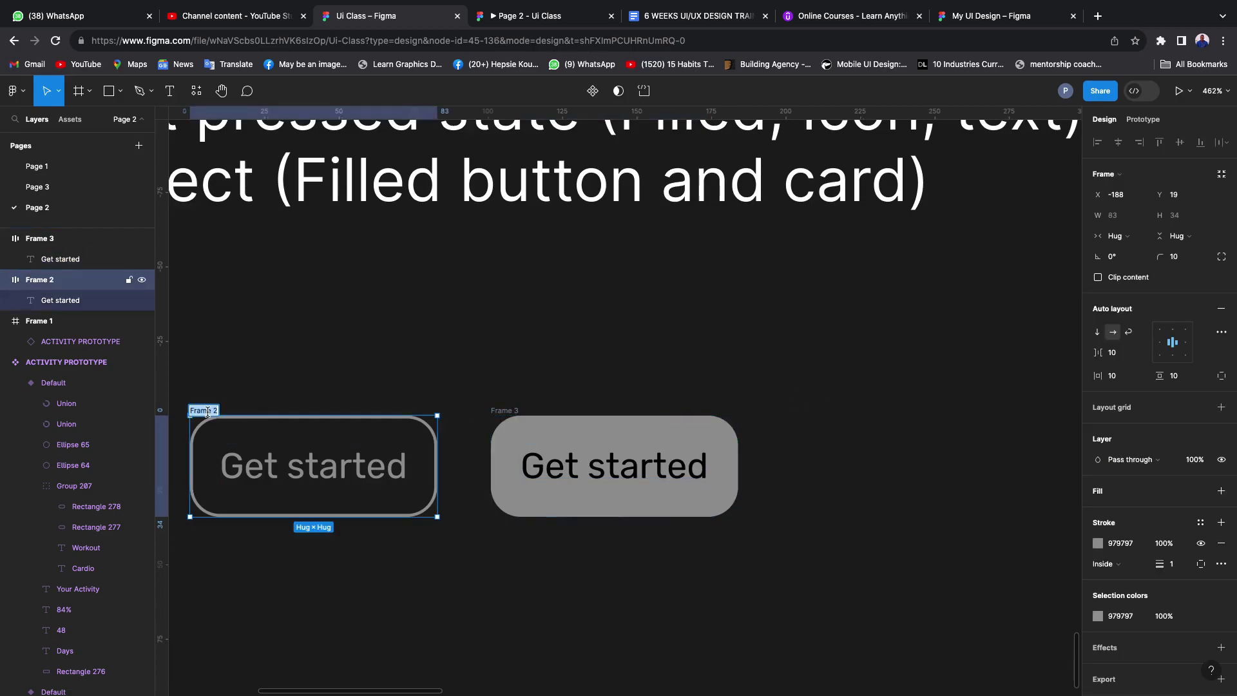
pyautogui.write('Outline 1')
pyautogui.click(502, 411)
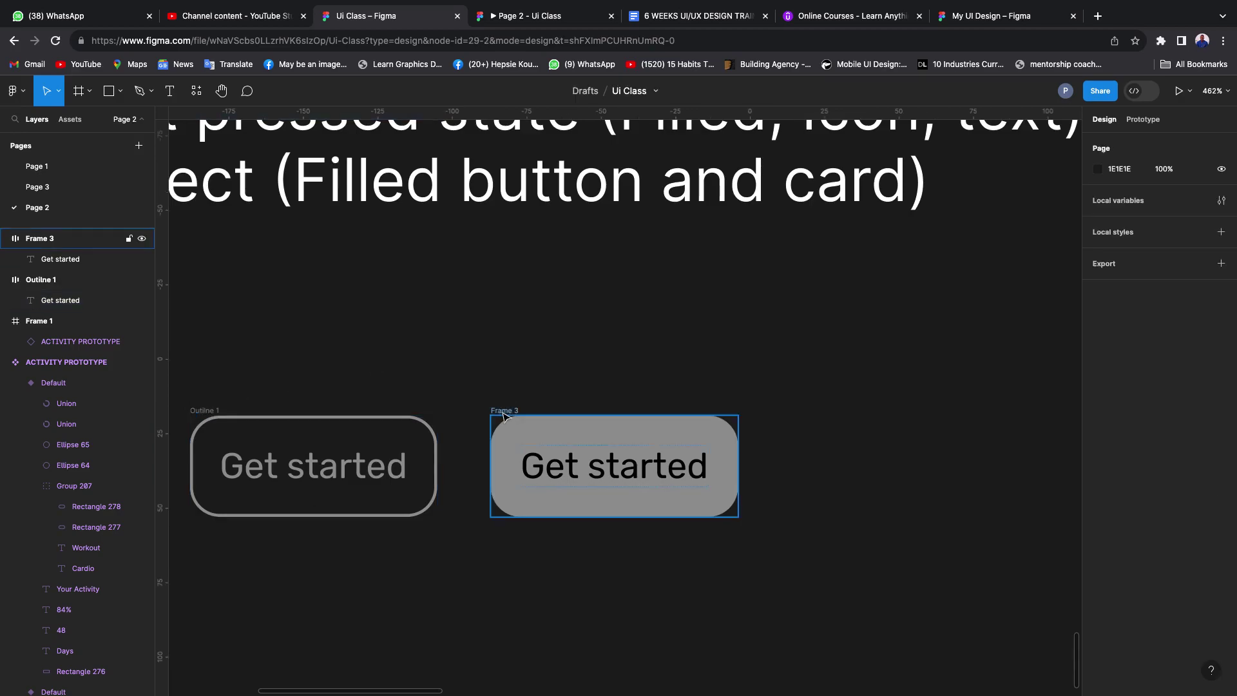
pyautogui.doubleClick(502, 411)
pyautogui.write('Filled 1')
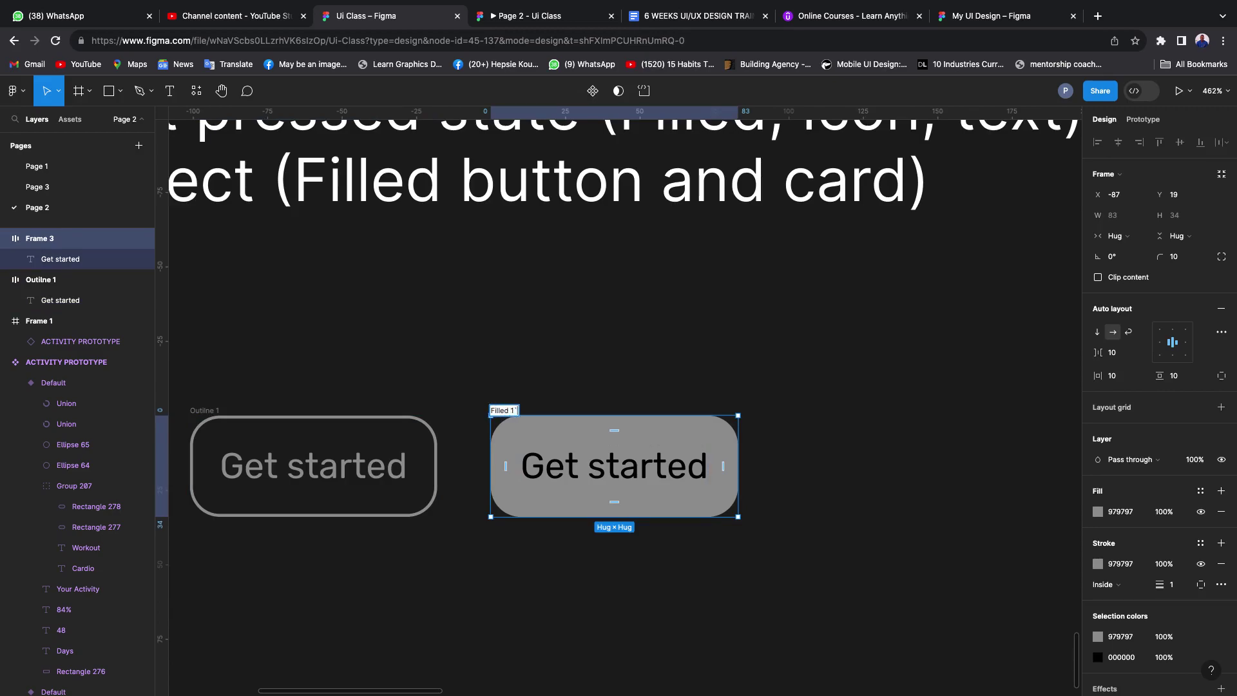
pyautogui.press('Return')
pyautogui.doubleClick(509, 411)
pyautogui.press('Right')
pyautogui.press('Return')
pyautogui.click(540, 433)
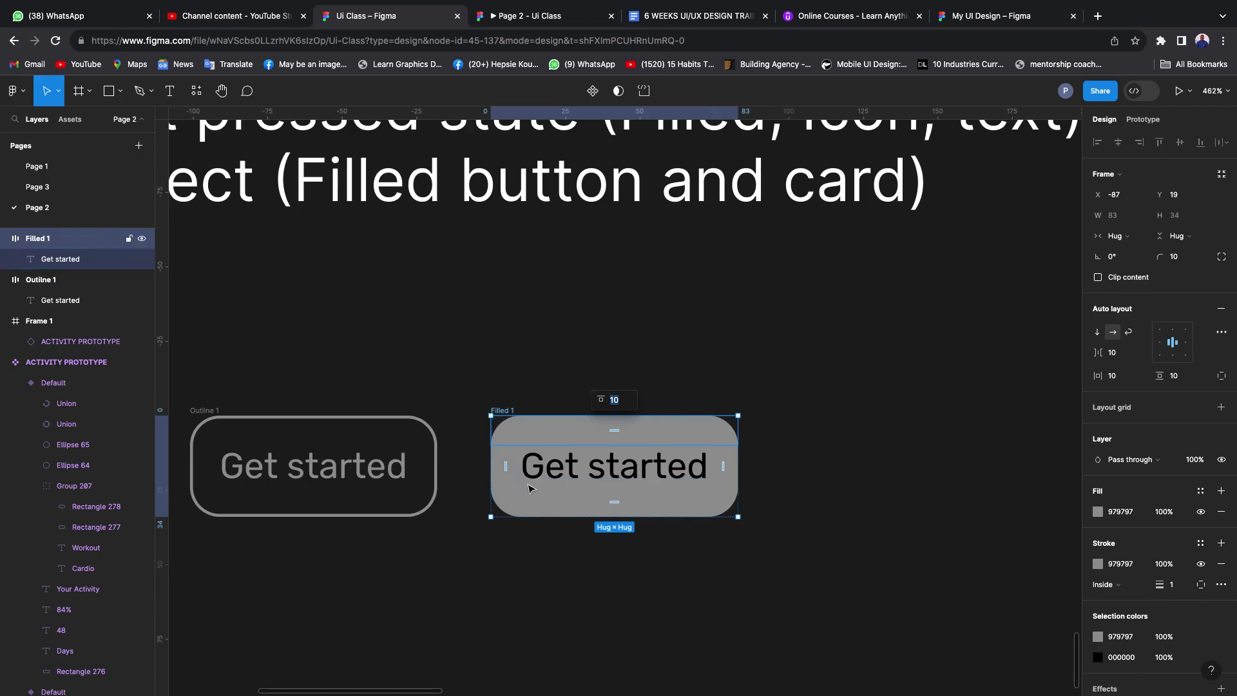
pyautogui.press('Escape')
# - Duplicate the "Filled 1" button and place the copy beside it on its right, at about X 14, Y 19
pyautogui.hotkey('ctrl', 'd')
pyautogui.moveTo(784, 487); pyautogui.dragTo(834, 484)
pyautogui.hscroll(5, 812, 483)
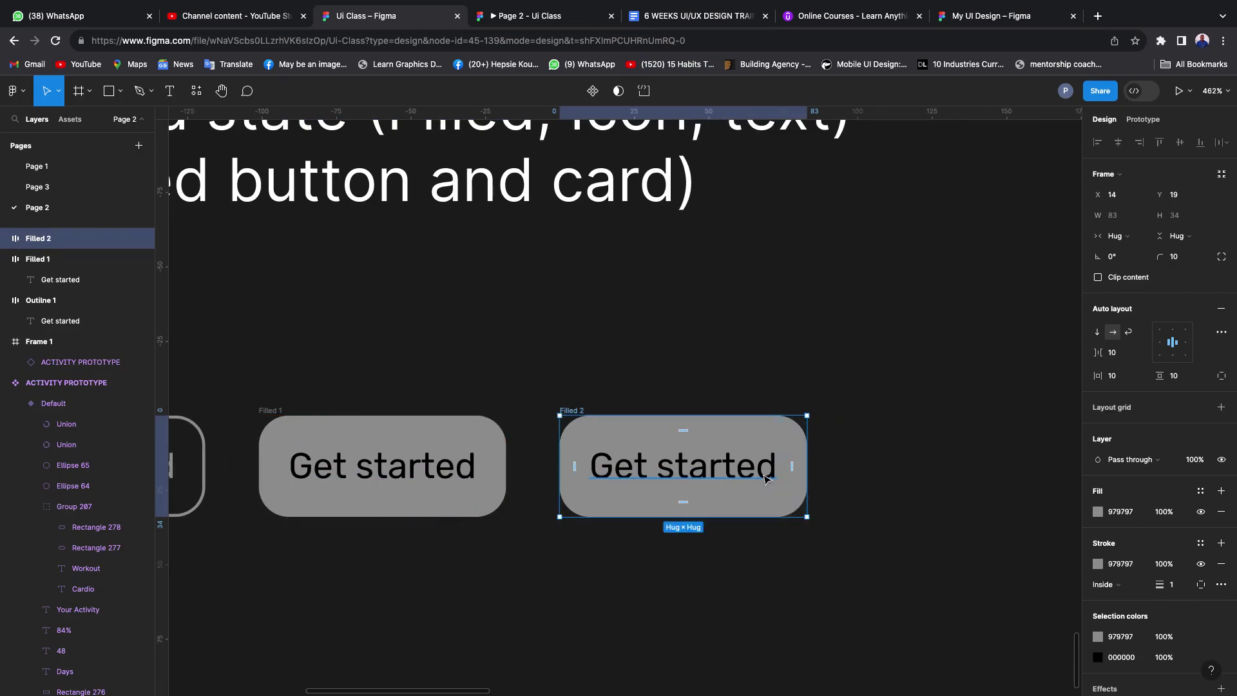
pyautogui.click(850, 464)
# - Pull the "Get started" text out of the duplicated filled button and delete the emptied button frame
pyautogui.doubleClick(648, 465)
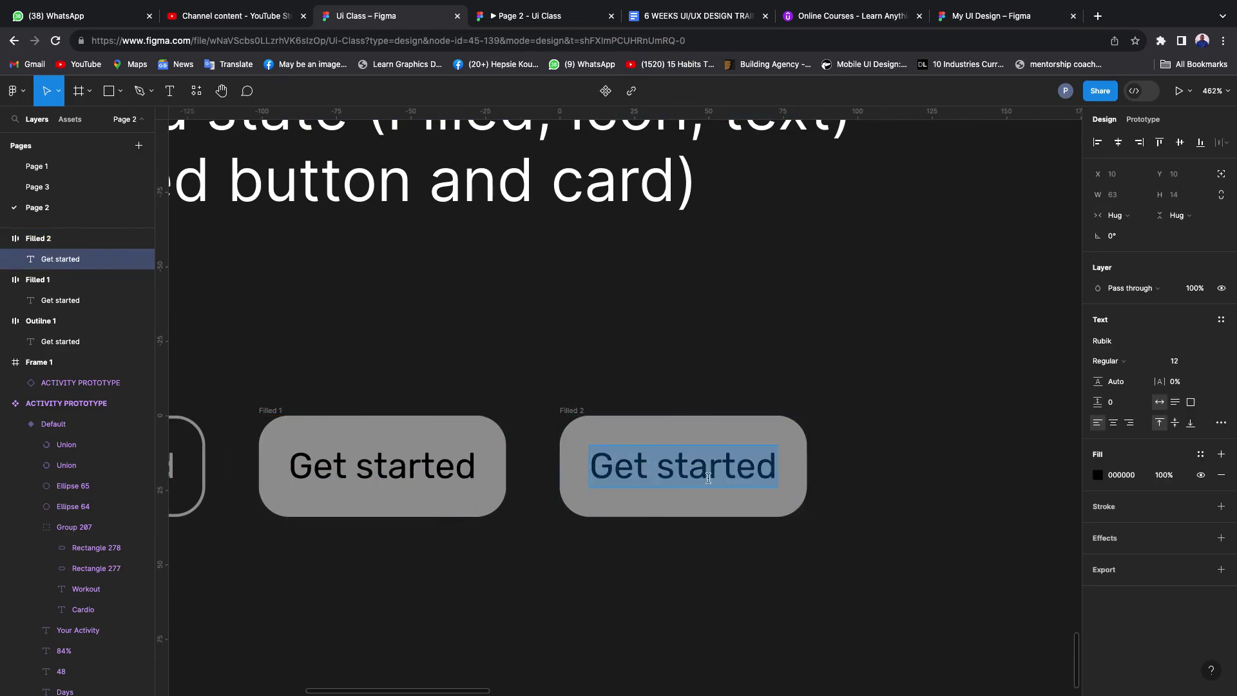
pyautogui.press('Escape')
pyautogui.moveTo(691, 468); pyautogui.dragTo(698, 594)
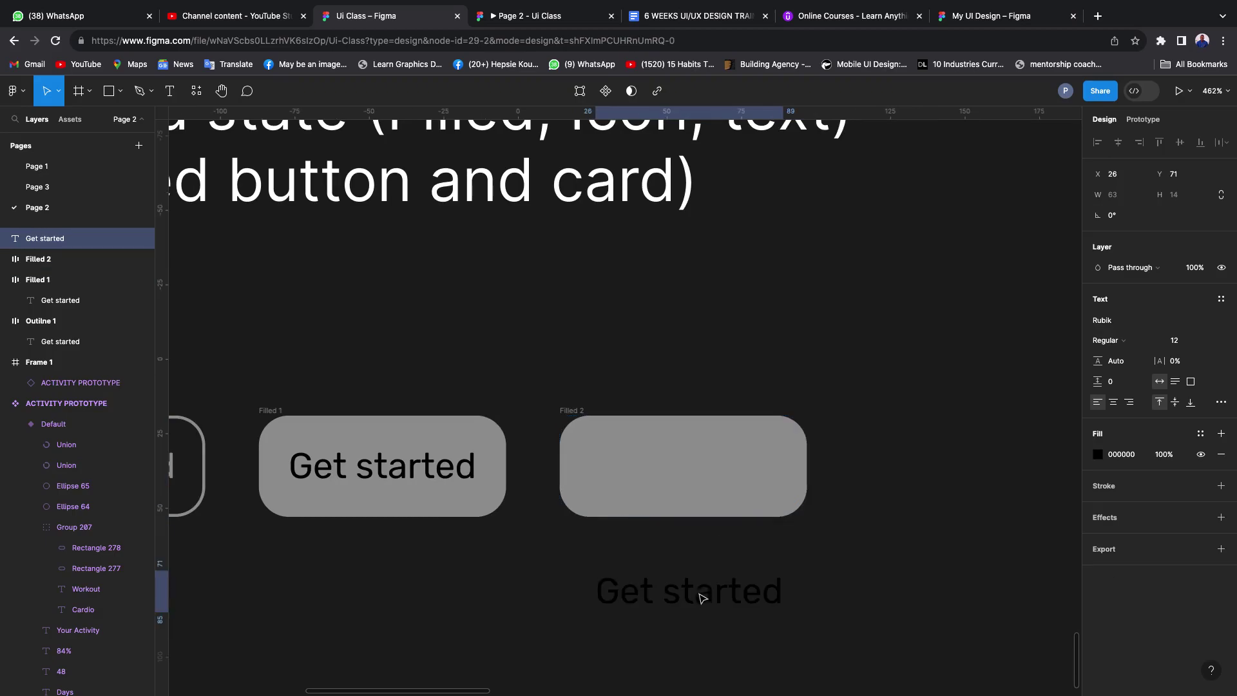
pyautogui.click(706, 507)
pyautogui.press('Delete')
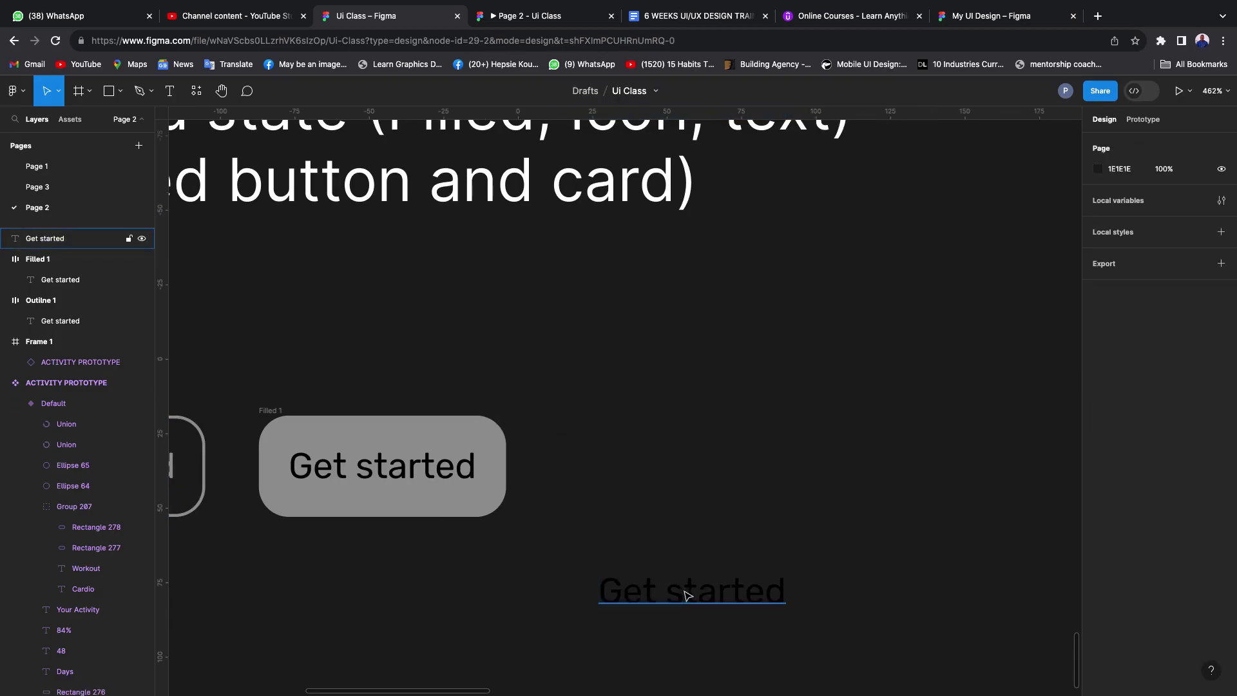
# - Move the loose "Get started" text level with the buttons, at about X 24, Y 29, and set its fill to 979797
pyautogui.click(684, 588)
pyautogui.moveTo(684, 589); pyautogui.dragTo(678, 466)
pyautogui.click(1118, 458)
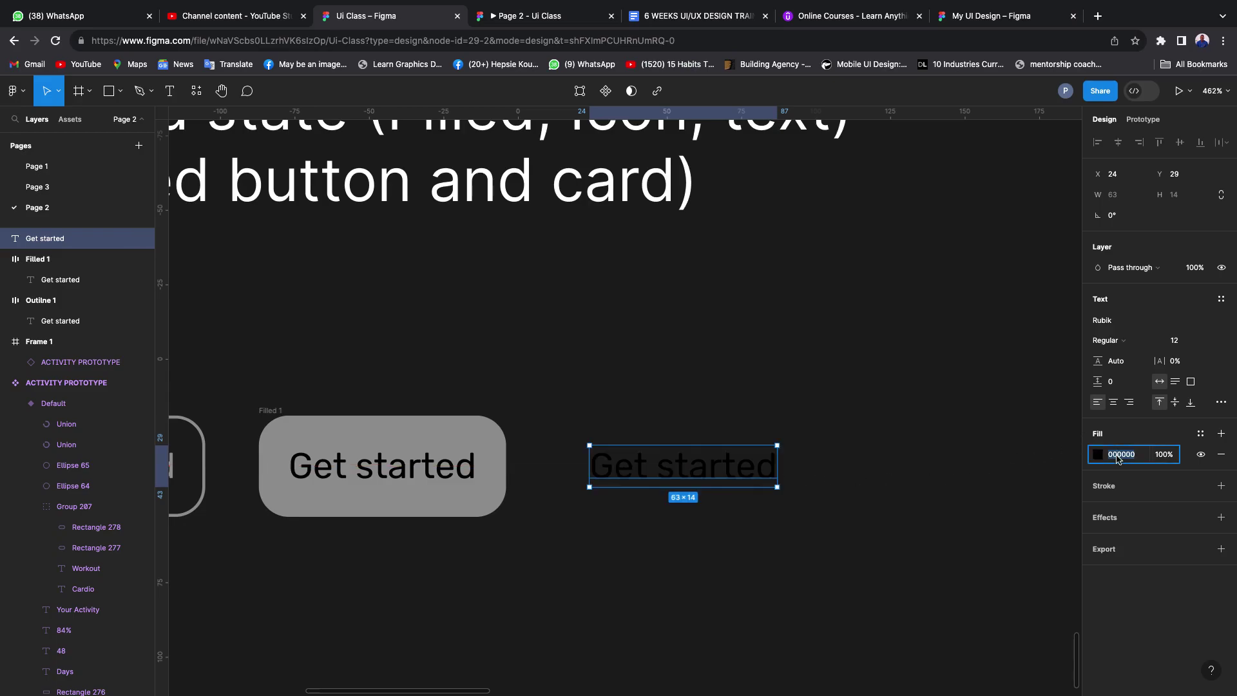
pyautogui.write('979797')
pyautogui.press('Return')
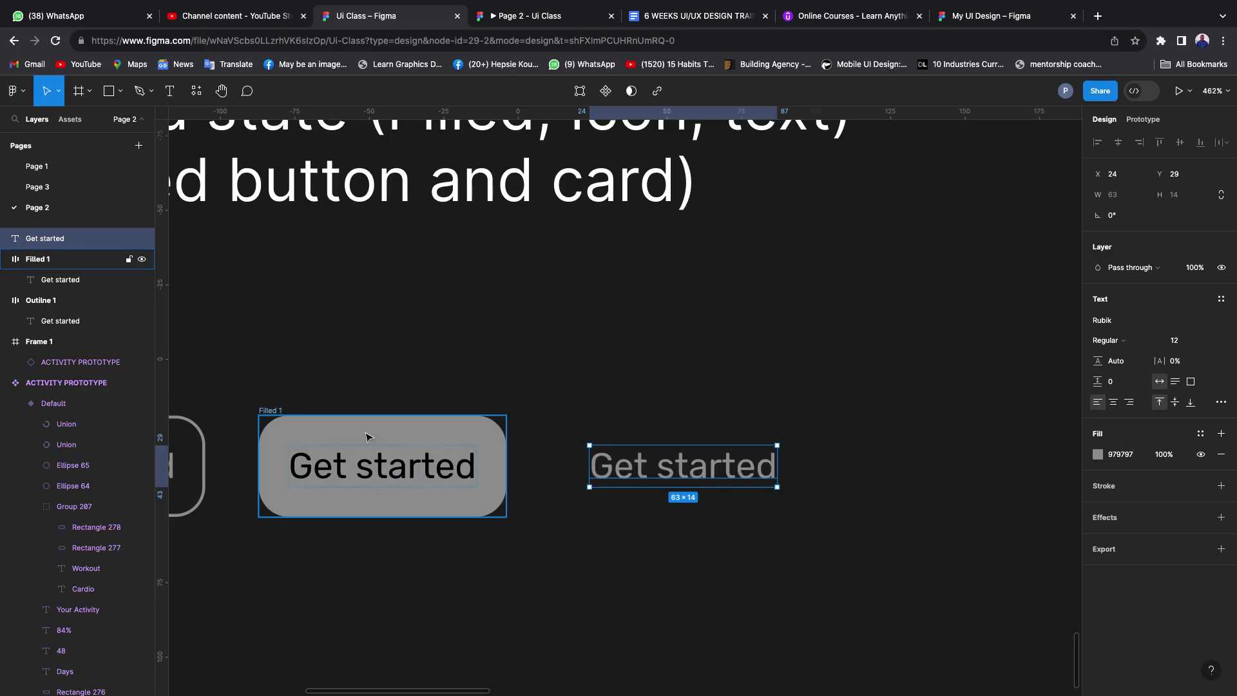
pyautogui.click(902, 464)
# - Run the Iconify plugin to get an icon for the empty space beside the loose "Get started" text
pyautogui.scroll(-3, 903, 464)
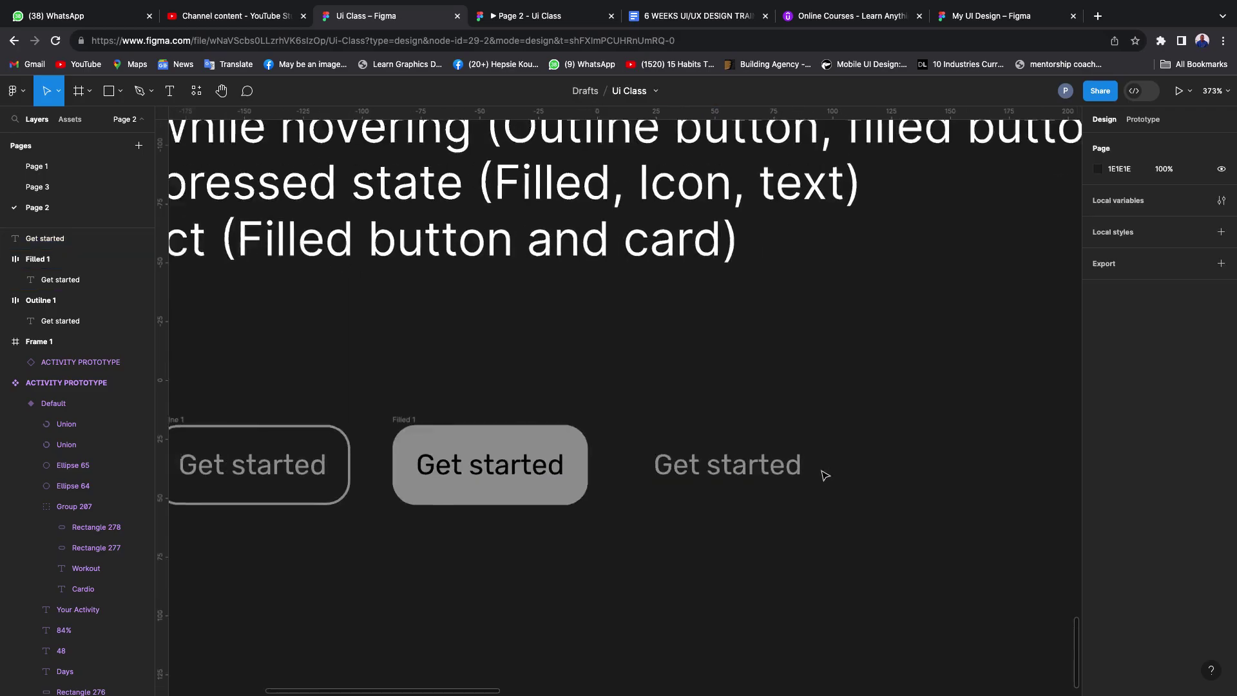
pyautogui.scroll(-2, 825, 475)
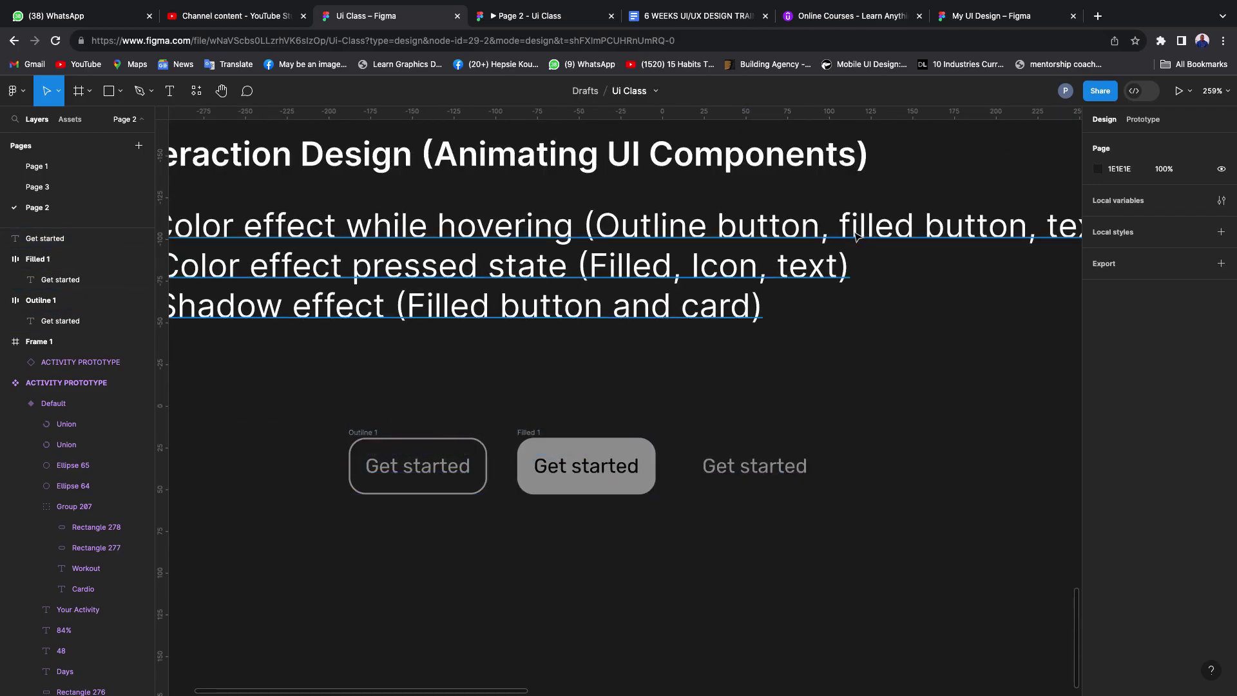
pyautogui.hscroll(5, 669, 467)
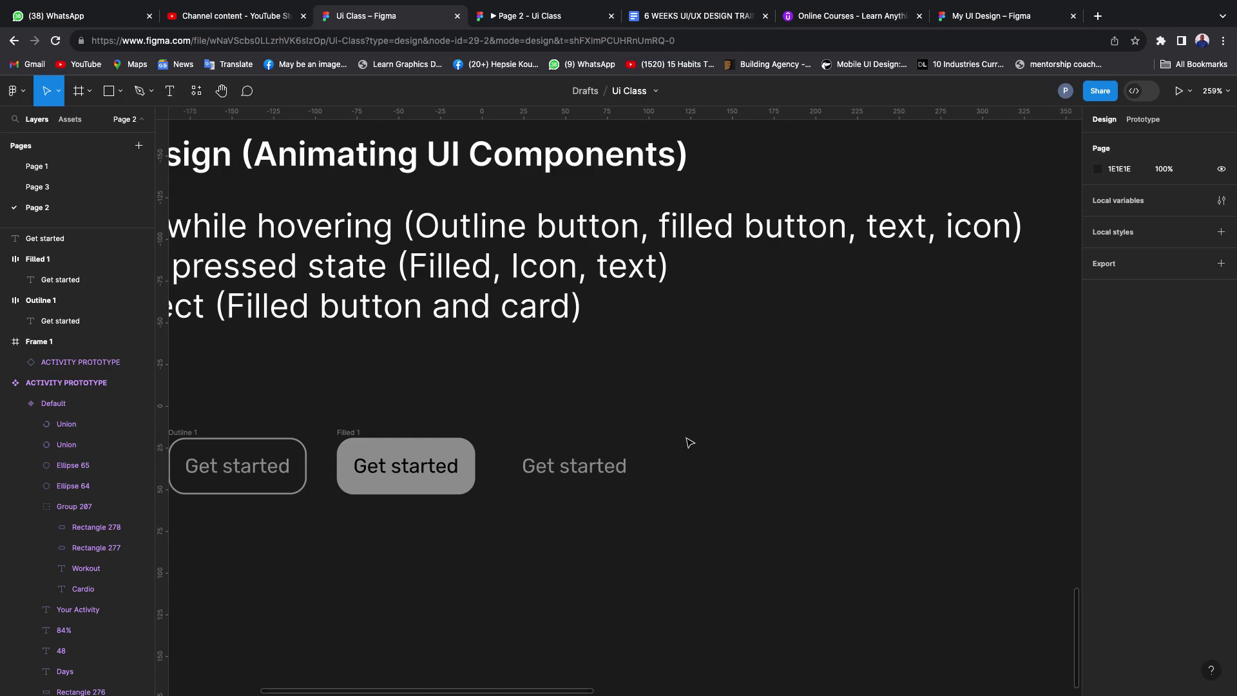
pyautogui.scroll(5, 690, 442)
pyautogui.hscroll(3, 765, 450)
pyautogui.hscroll(-2, 768, 453)
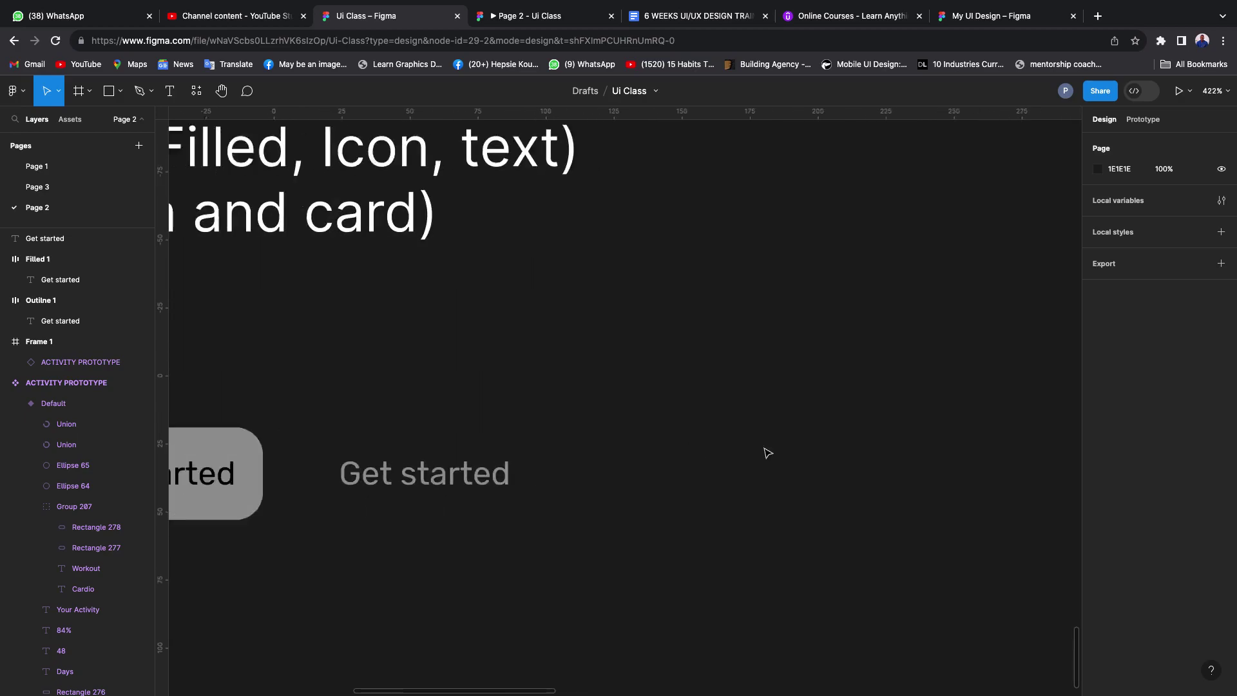
pyautogui.hscroll(-4, 768, 453)
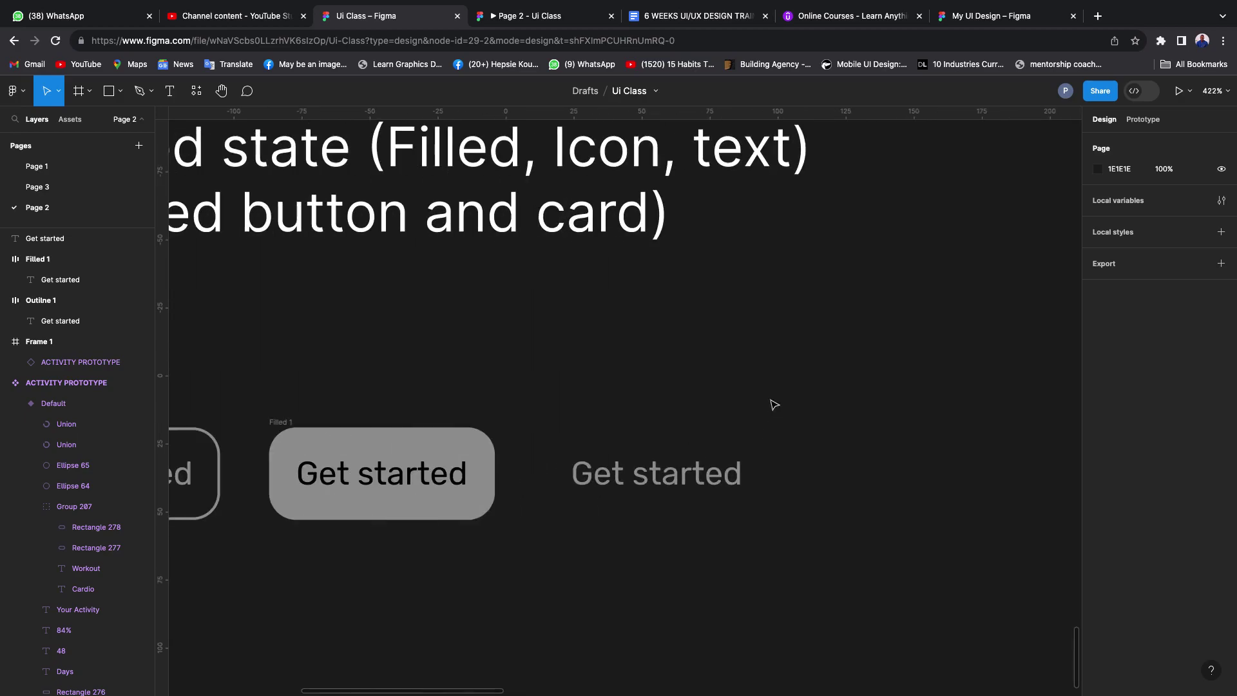
pyautogui.rightClick(852, 370)
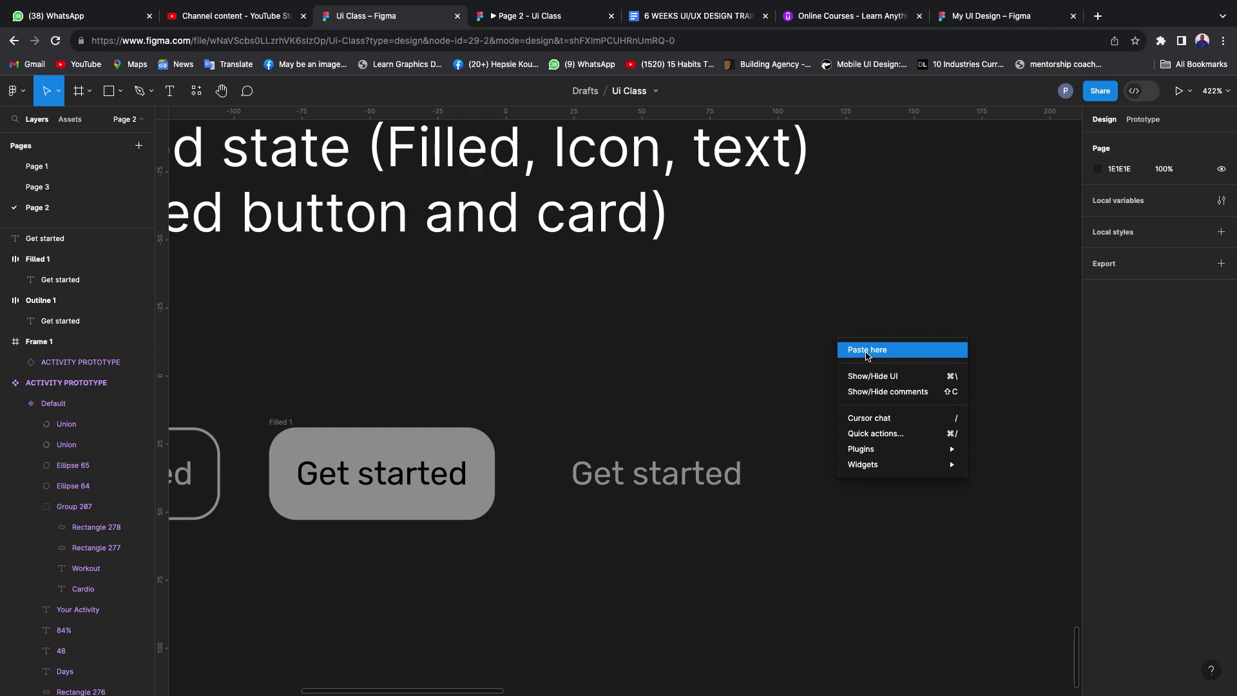
pyautogui.moveTo(883, 449)
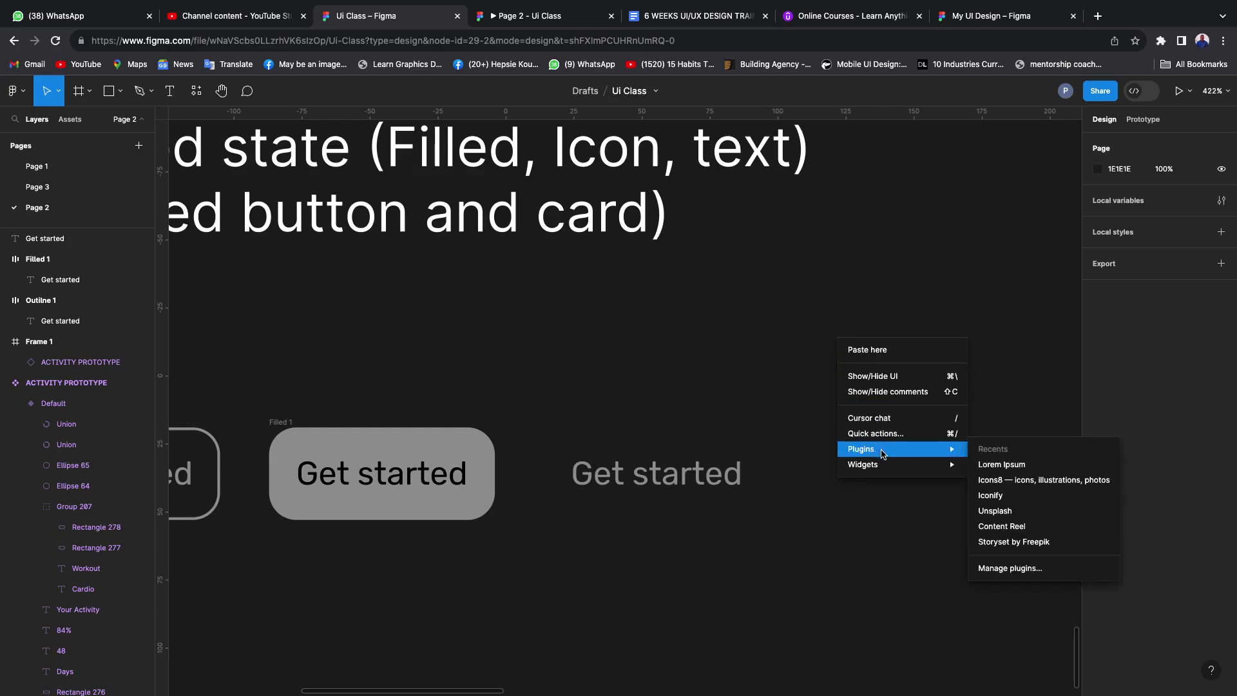
pyautogui.click(1019, 502)
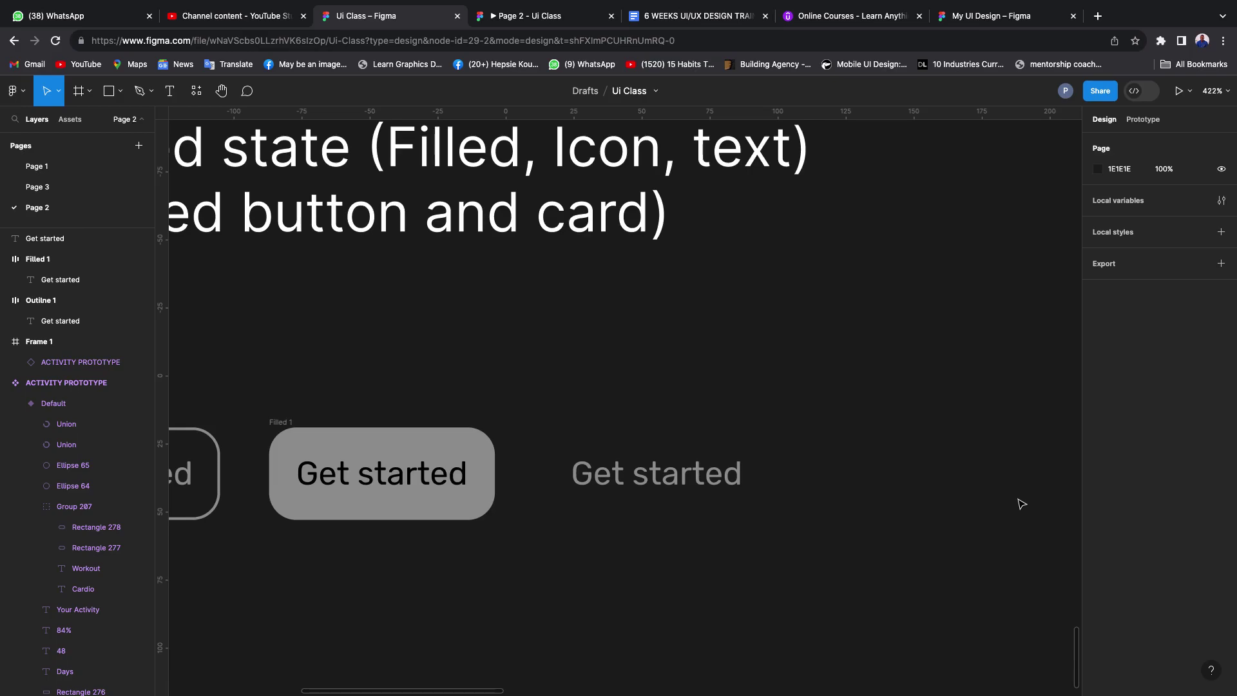
pyautogui.press('super+alt+p')
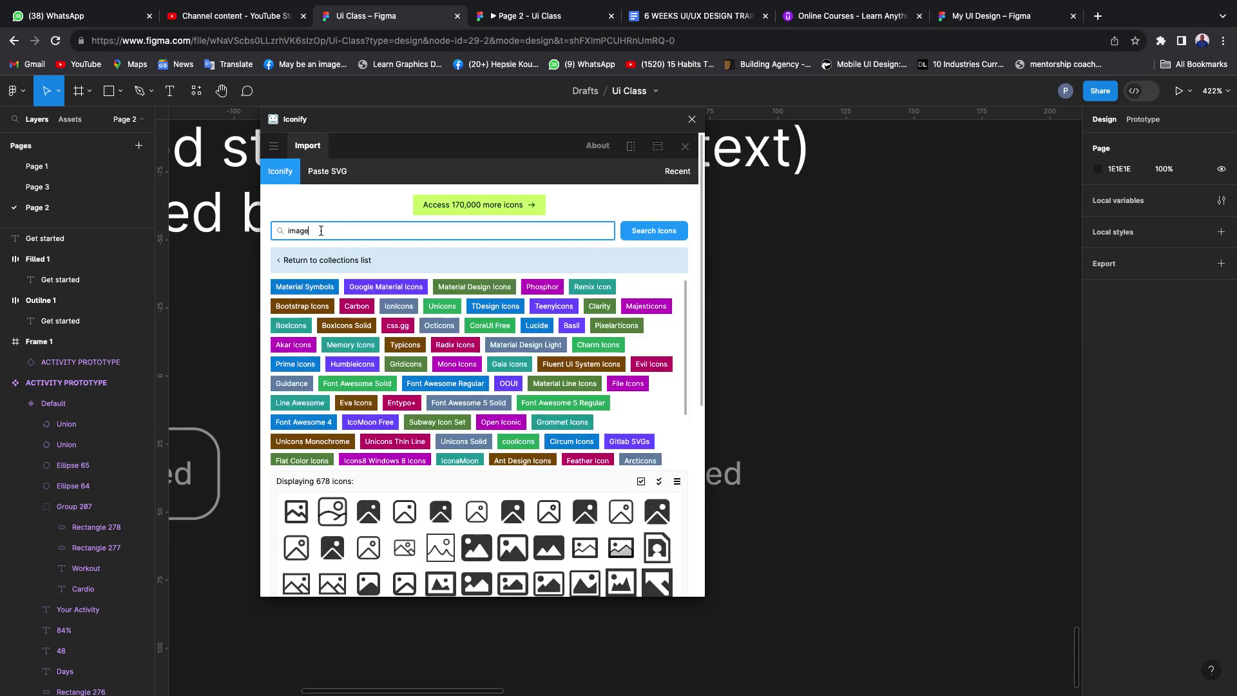
# - Search Iconify for "edit", import the solid pencil icon material-symbols:edit onto the canvas beyond the loose text, and close the plugin
pyautogui.doubleClick(298, 234)
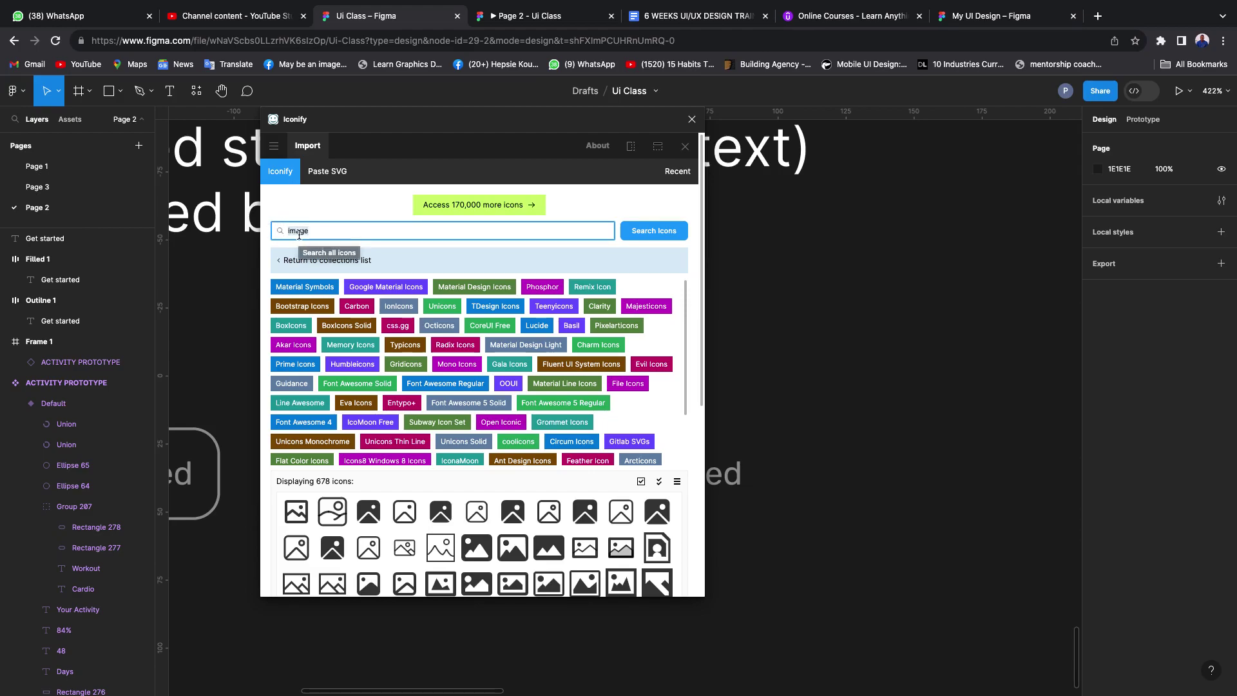
pyautogui.write('edit')
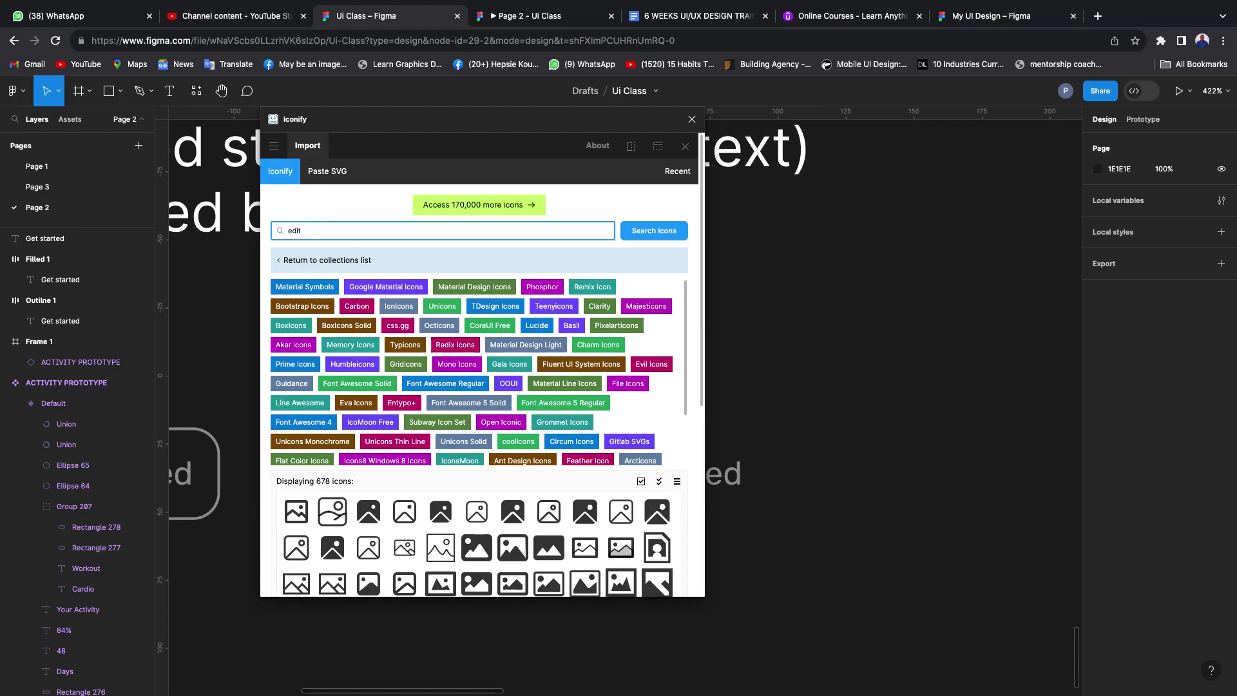
pyautogui.press('Return')
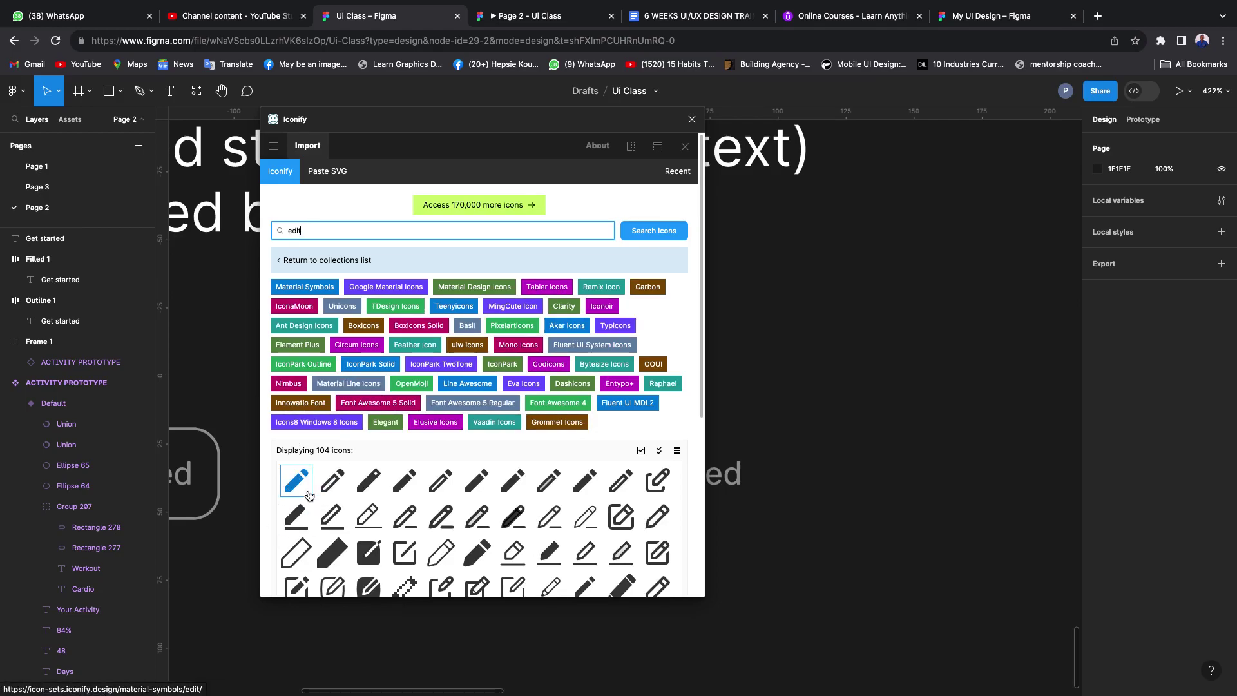
pyautogui.moveTo(301, 487)
pyautogui.mouseDown()
pyautogui.moveTo(383, 491)
pyautogui.moveTo(878, 422)
pyautogui.mouseUp()
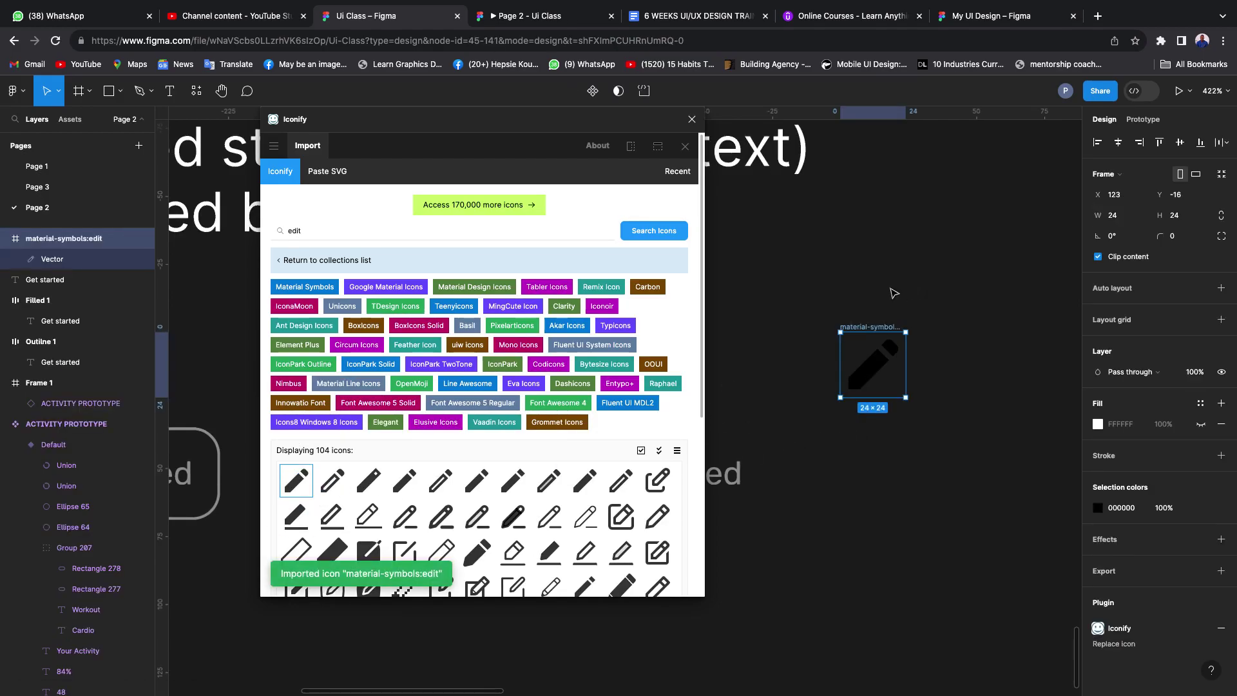
pyautogui.click(691, 119)
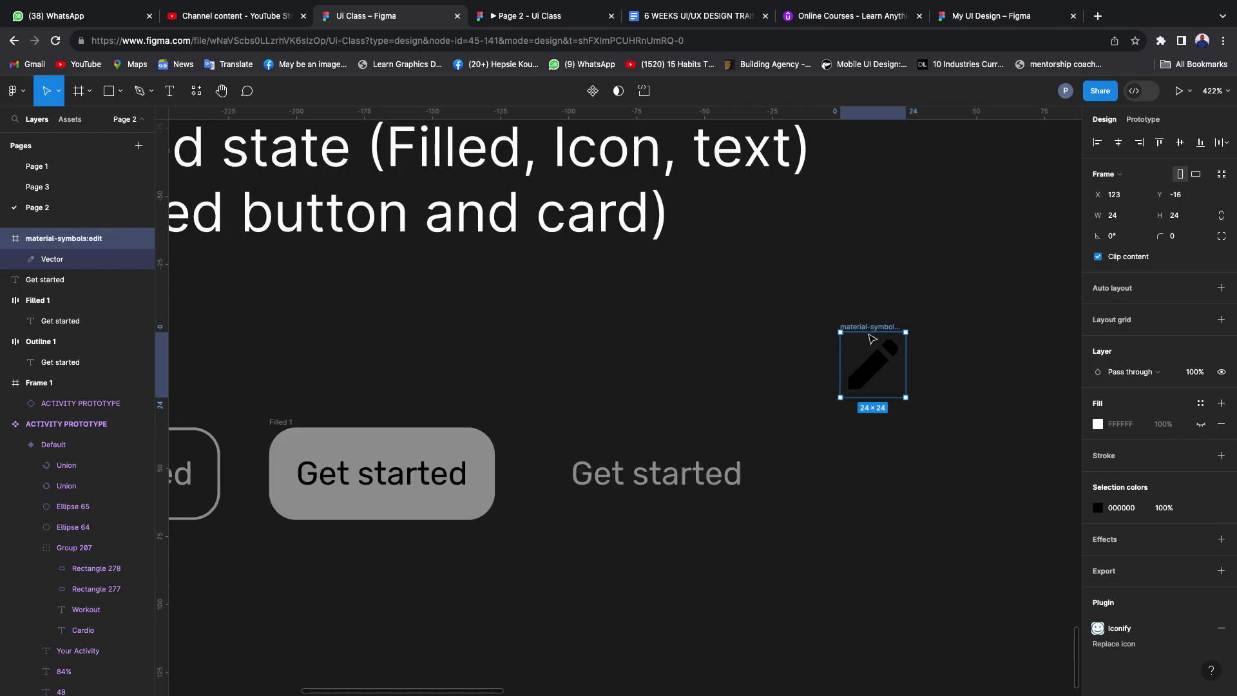
# - Set the pencil icon's size to 20 × 20 and place it beside the loose "Get started" text, at about X 122, Y 23
pyautogui.click(877, 370)
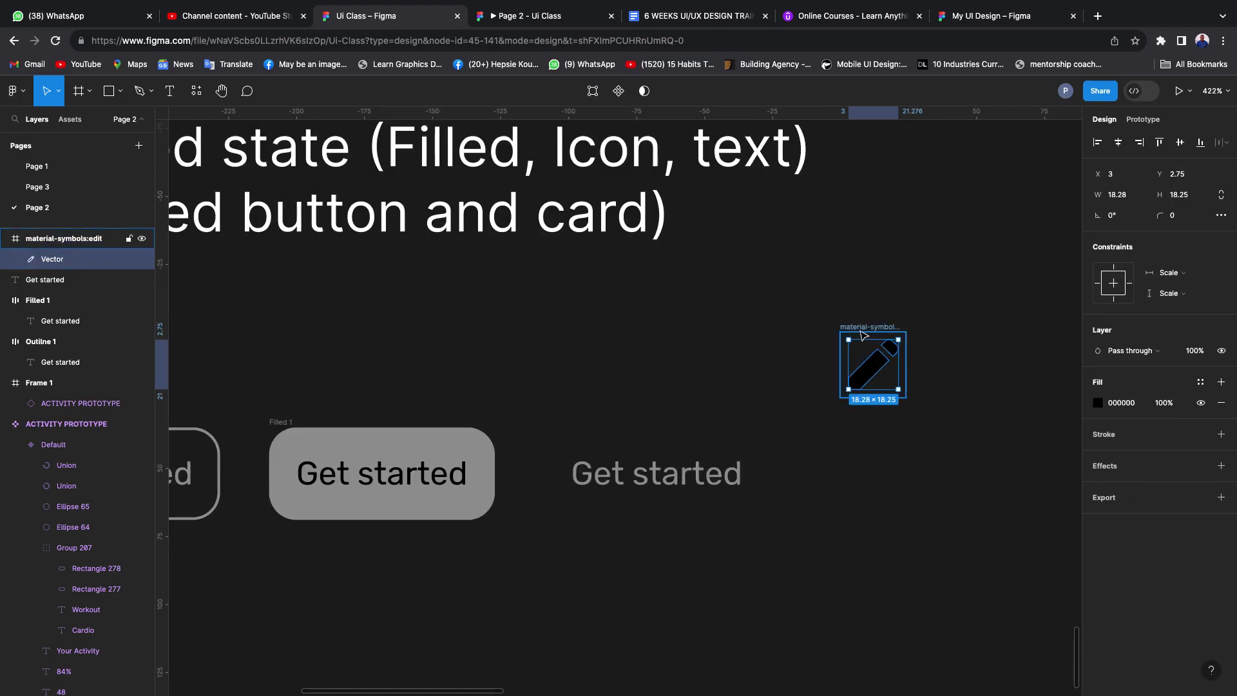
pyautogui.click(846, 345)
pyautogui.moveTo(846, 344)
pyautogui.mouseDown()
pyautogui.moveTo(857, 348)
pyautogui.moveTo(862, 451)
pyautogui.mouseUp()
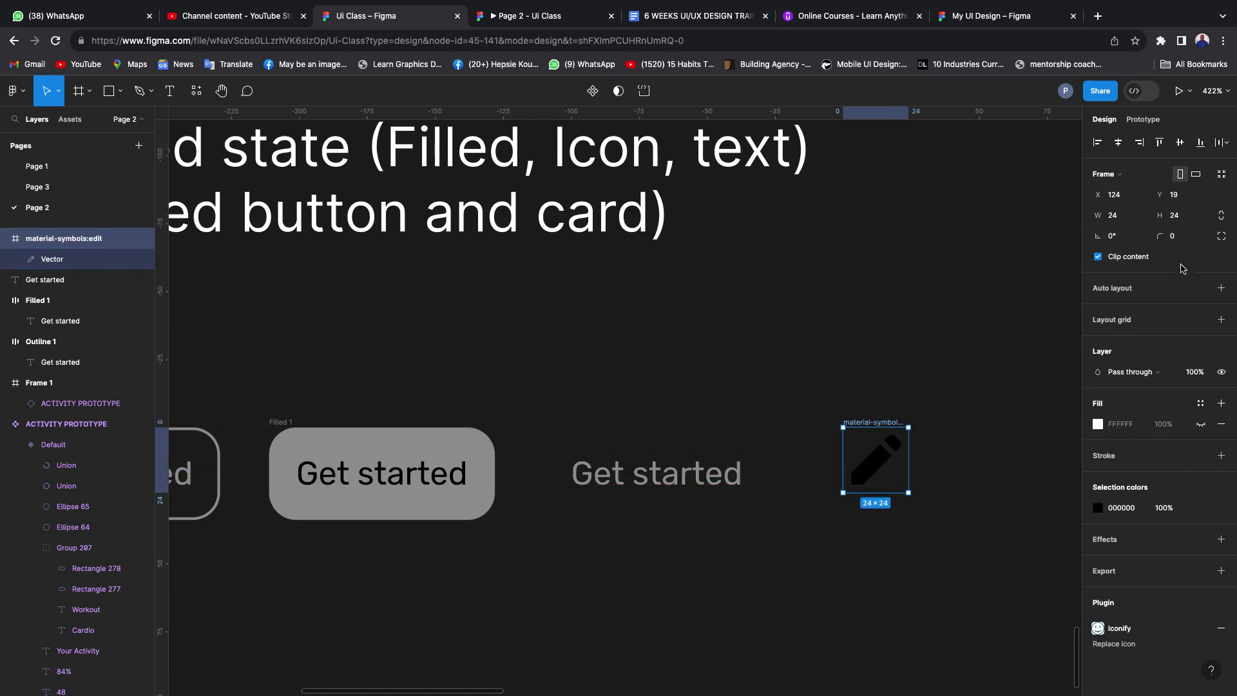
pyautogui.click(1126, 223)
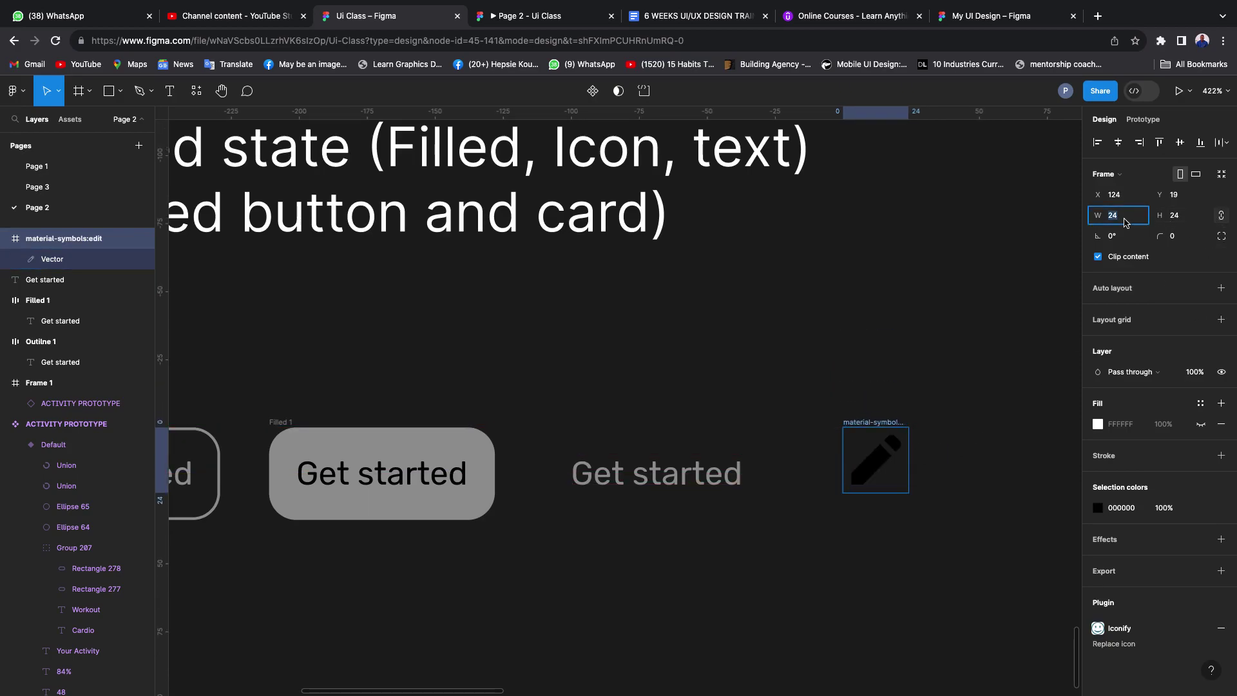
pyautogui.write('20')
pyautogui.press('Return')
pyautogui.moveTo(877, 464); pyautogui.dragTo(871, 475)
# - Set the pencil icon's colour to 979797 and shift it down to about Y 26
pyautogui.click(1136, 508)
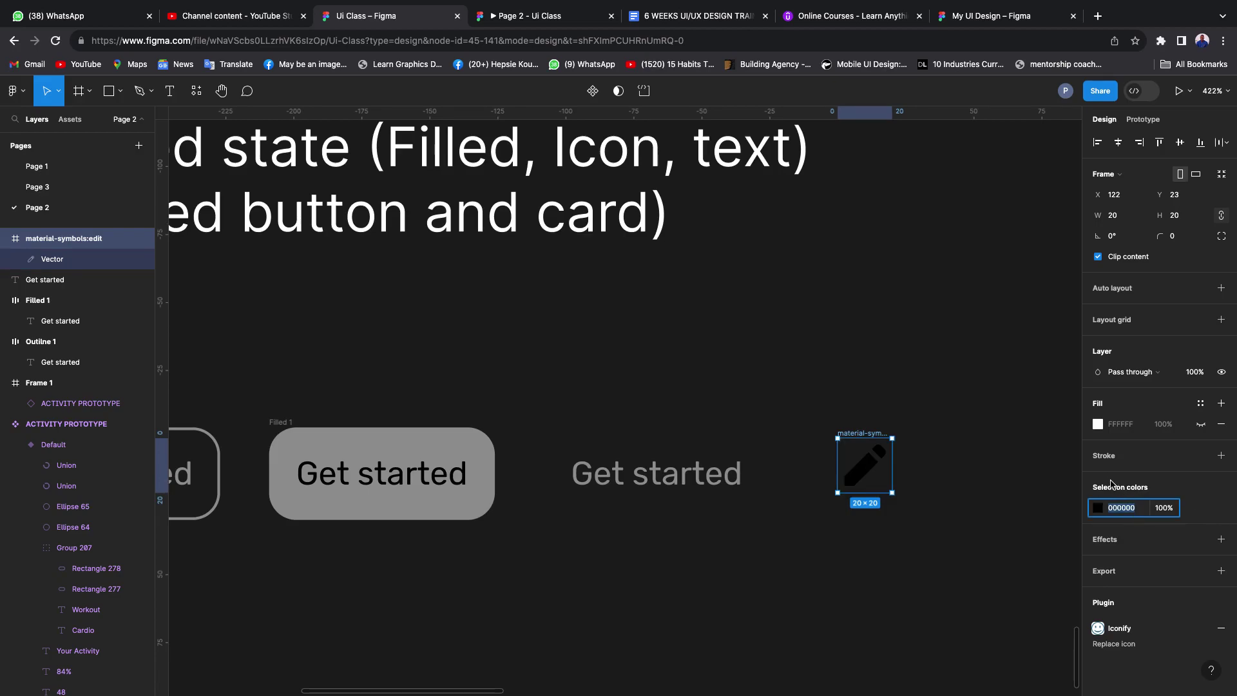
pyautogui.hotkey('ctrl', 'v')
pyautogui.press('Return')
pyautogui.click(963, 464)
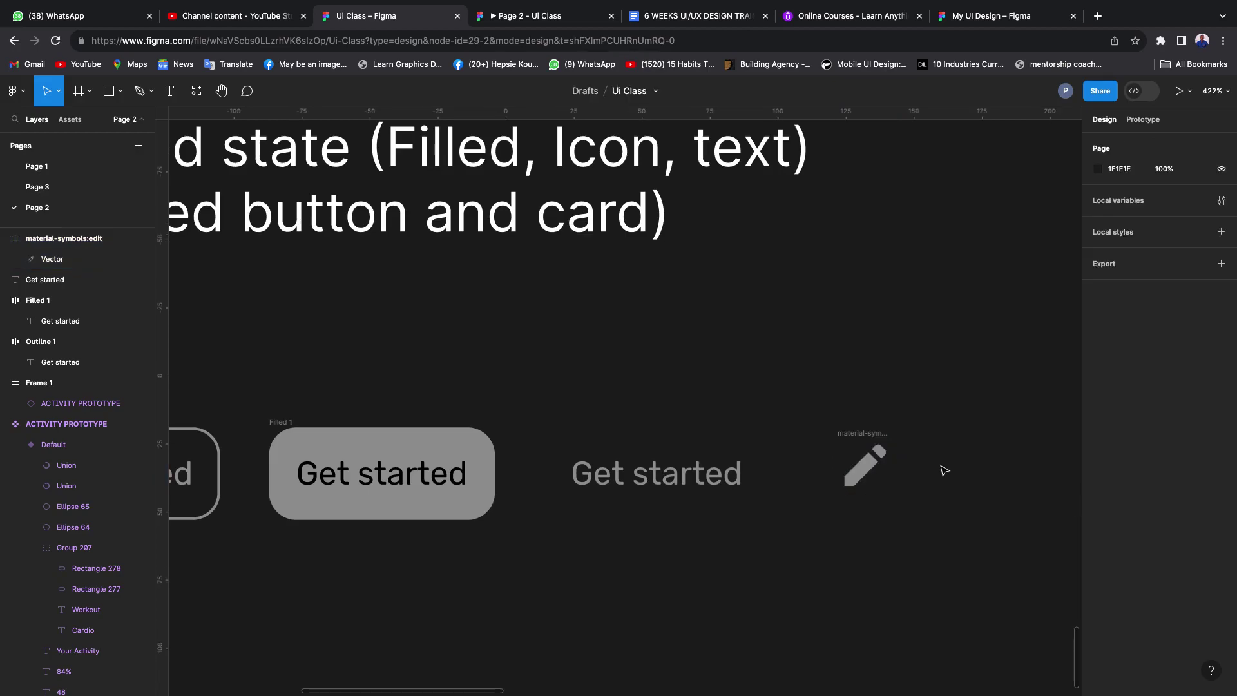
pyautogui.scroll(-5, 928, 464)
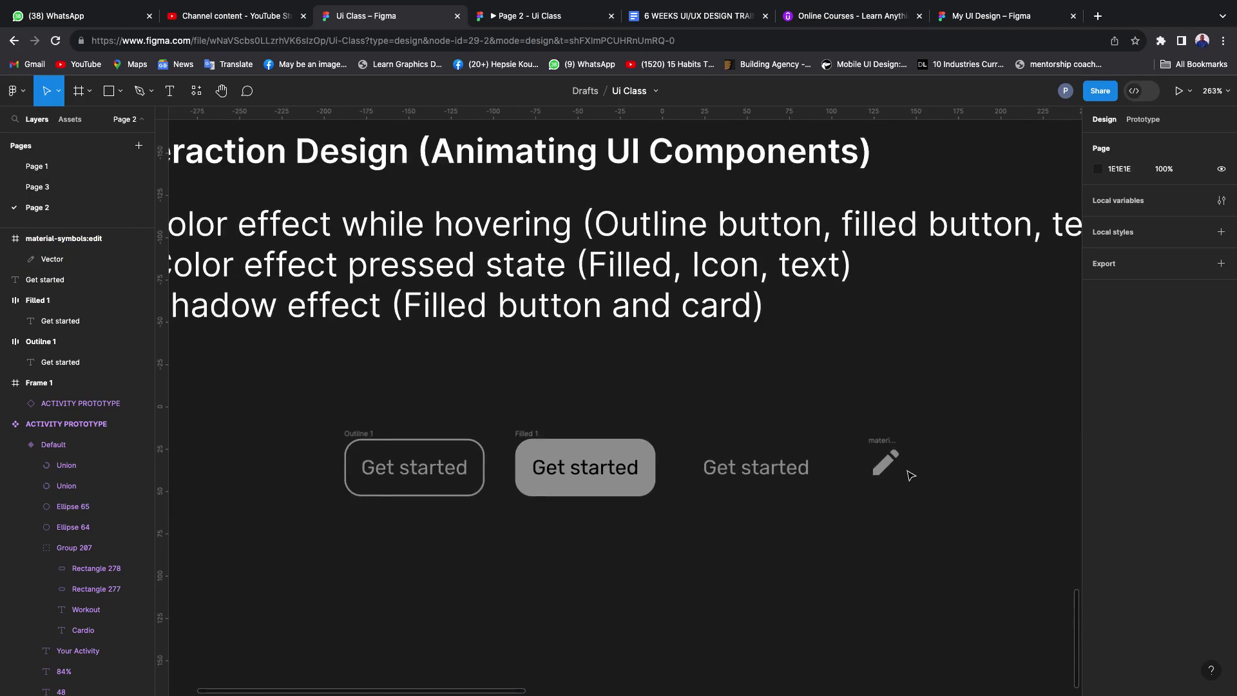
pyautogui.click(886, 446)
pyautogui.moveTo(888, 461); pyautogui.dragTo(888, 469)
# - Draw a frame about 375 × 151 below the row of components and extend its left edge slightly outward
pyautogui.scroll(-2, 737, 402)
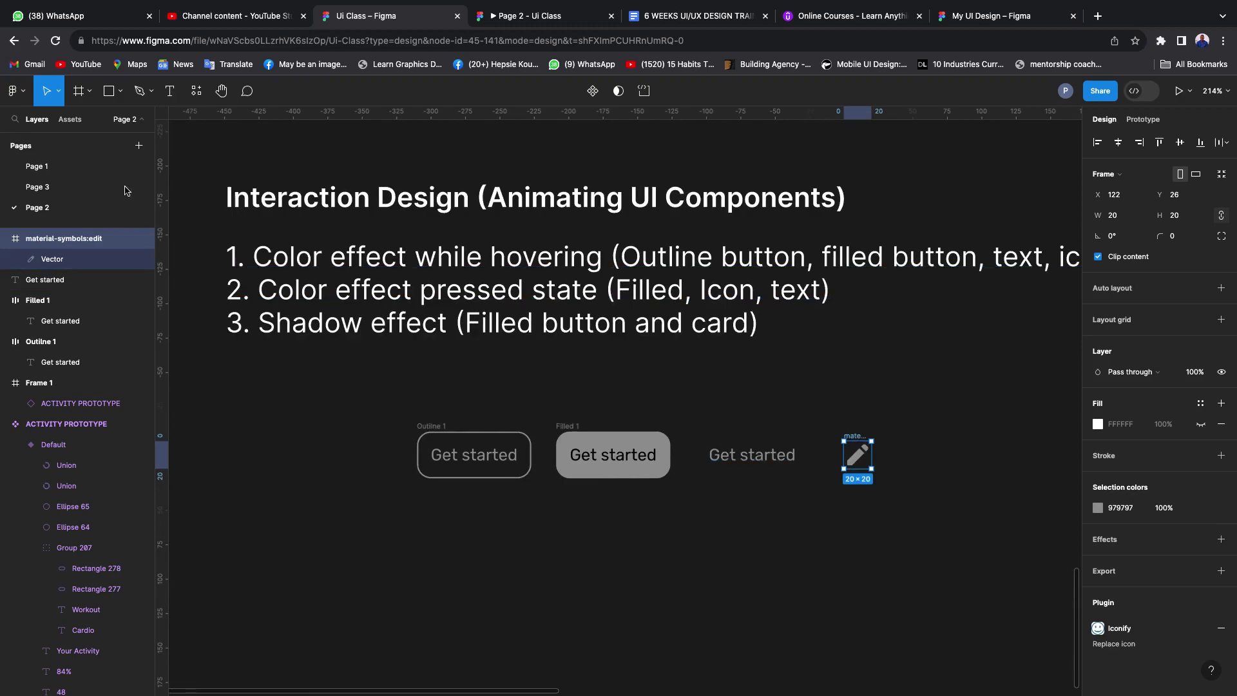
pyautogui.click(77, 92)
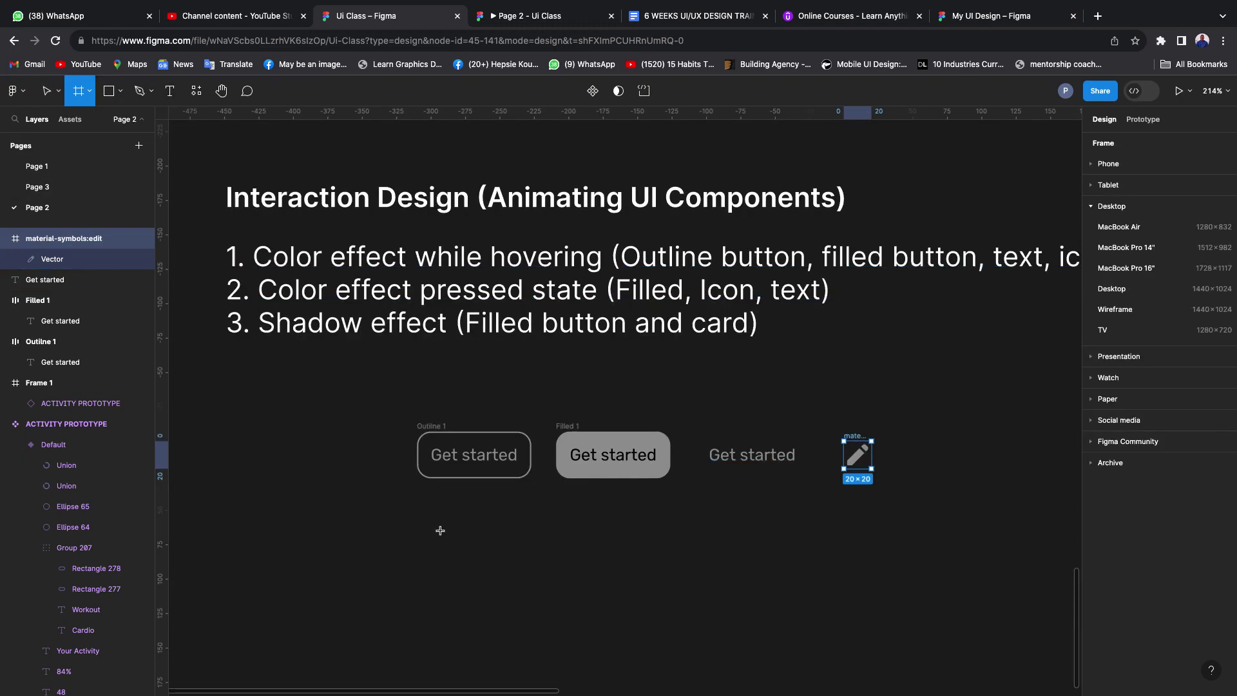
pyautogui.moveTo(418, 524); pyautogui.dragTo(935, 664)
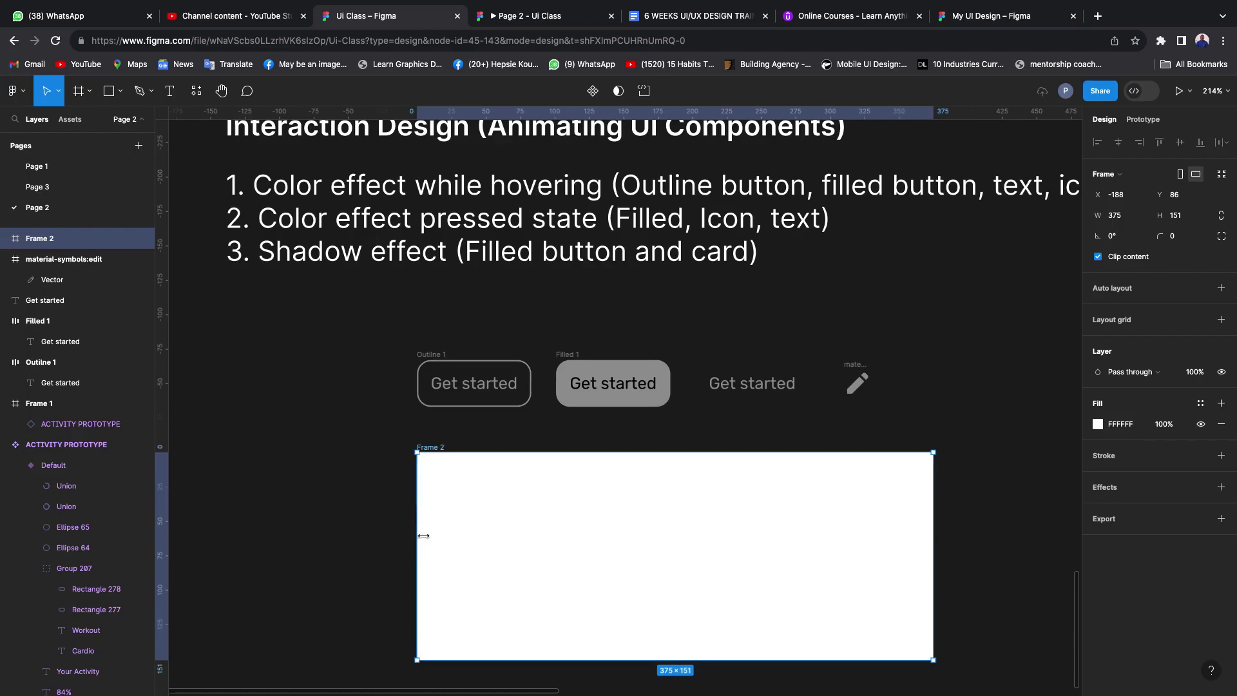
pyautogui.moveTo(417, 537); pyautogui.dragTo(394, 537)
# - Move both buttons, the loose "Get started" text and the pencil icon into the new white frame
pyautogui.moveTo(363, 321); pyautogui.dragTo(897, 431)
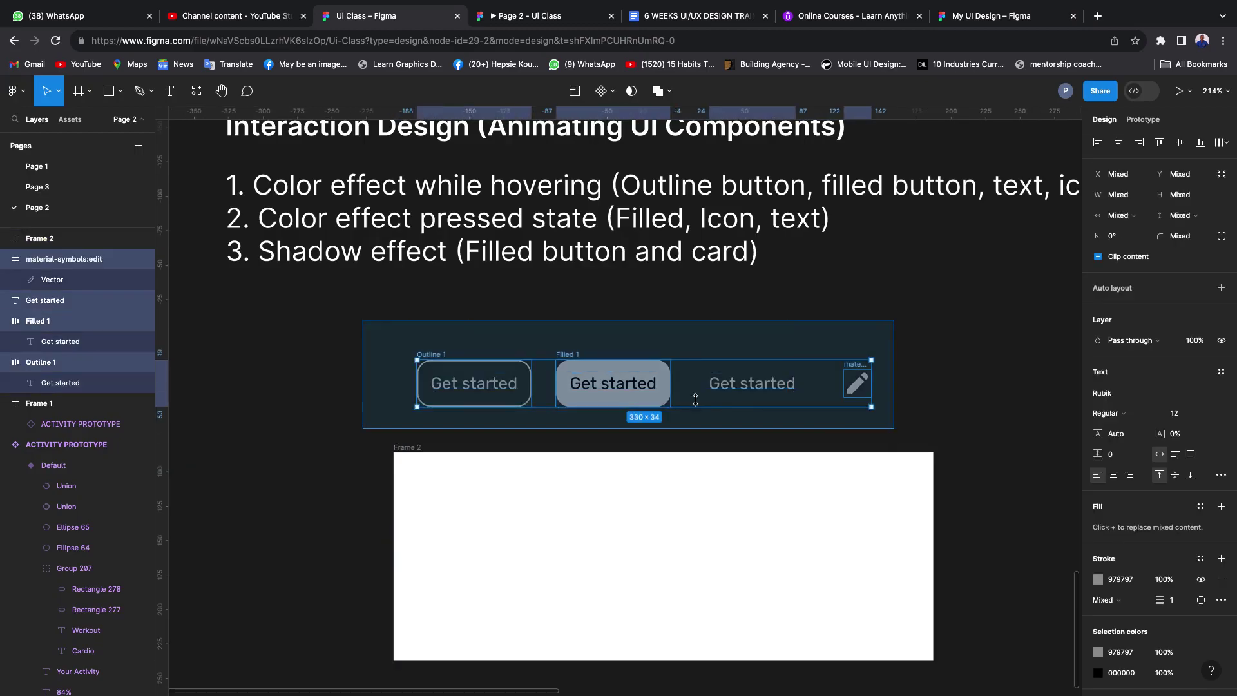
pyautogui.hotkey('ctrl', 'x')
pyautogui.click(648, 519)
pyautogui.hotkey('ctrl', 'v')
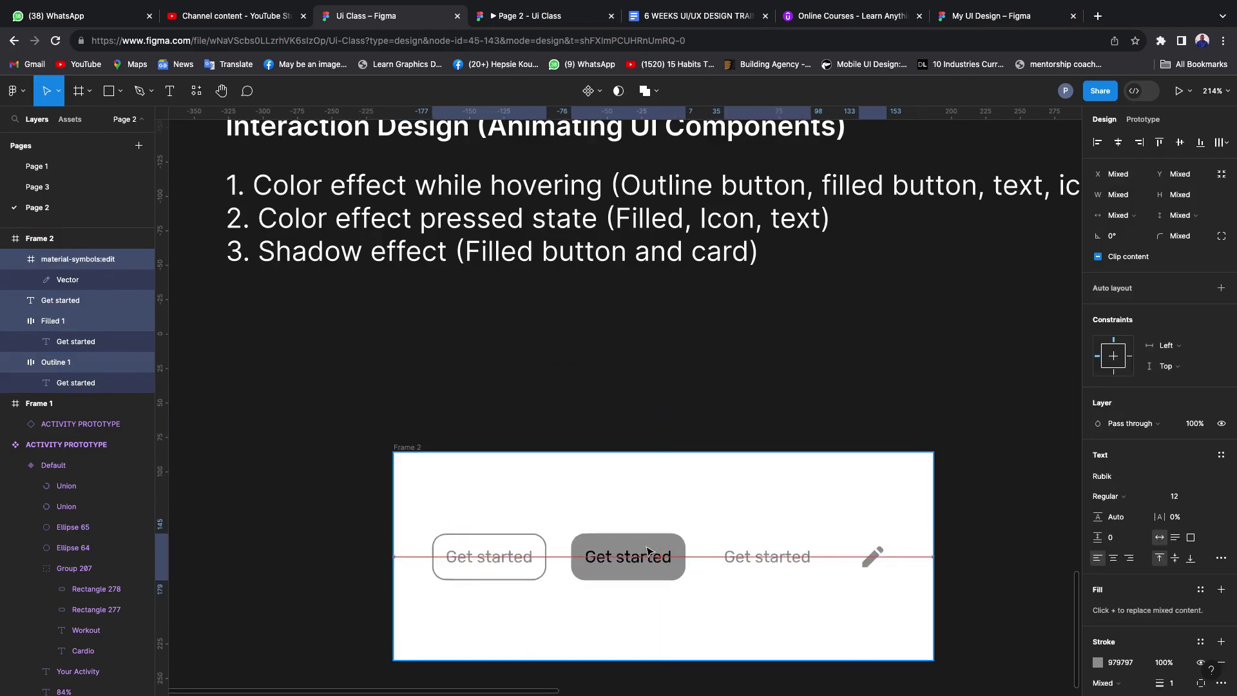
# - Preview the white frame as a prototype, and return to the Ui Class design file
pyautogui.scroll(-5, 567, 387)
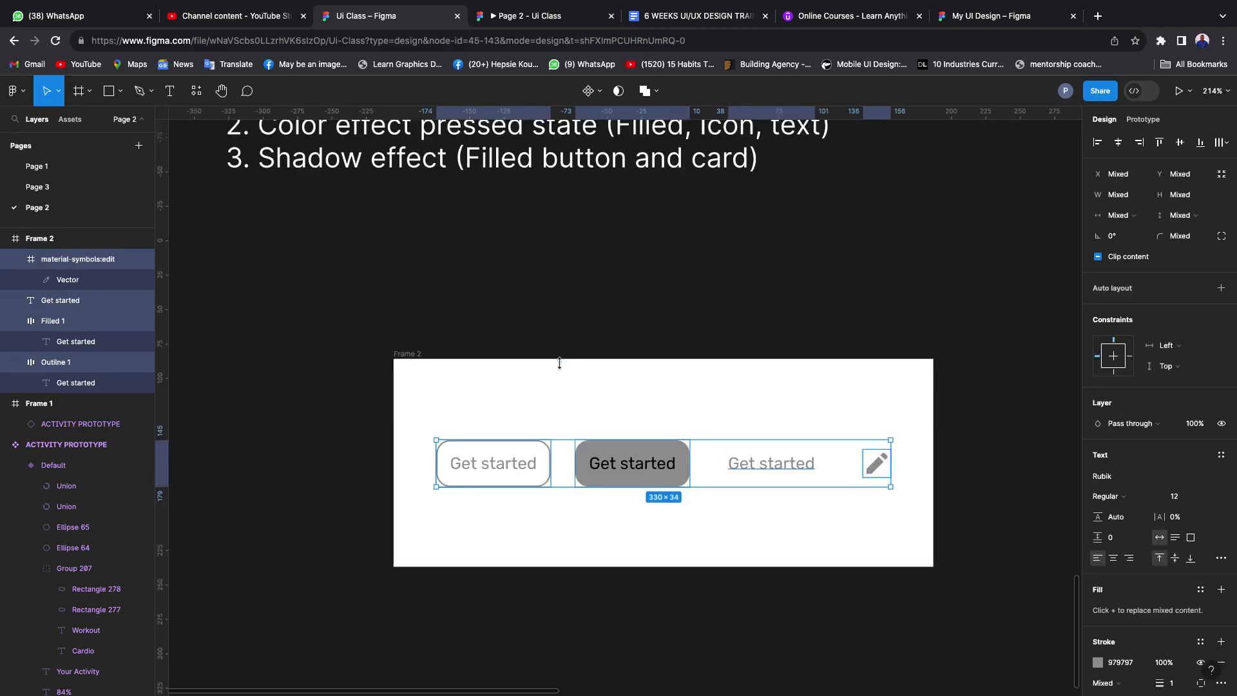
pyautogui.click(567, 512)
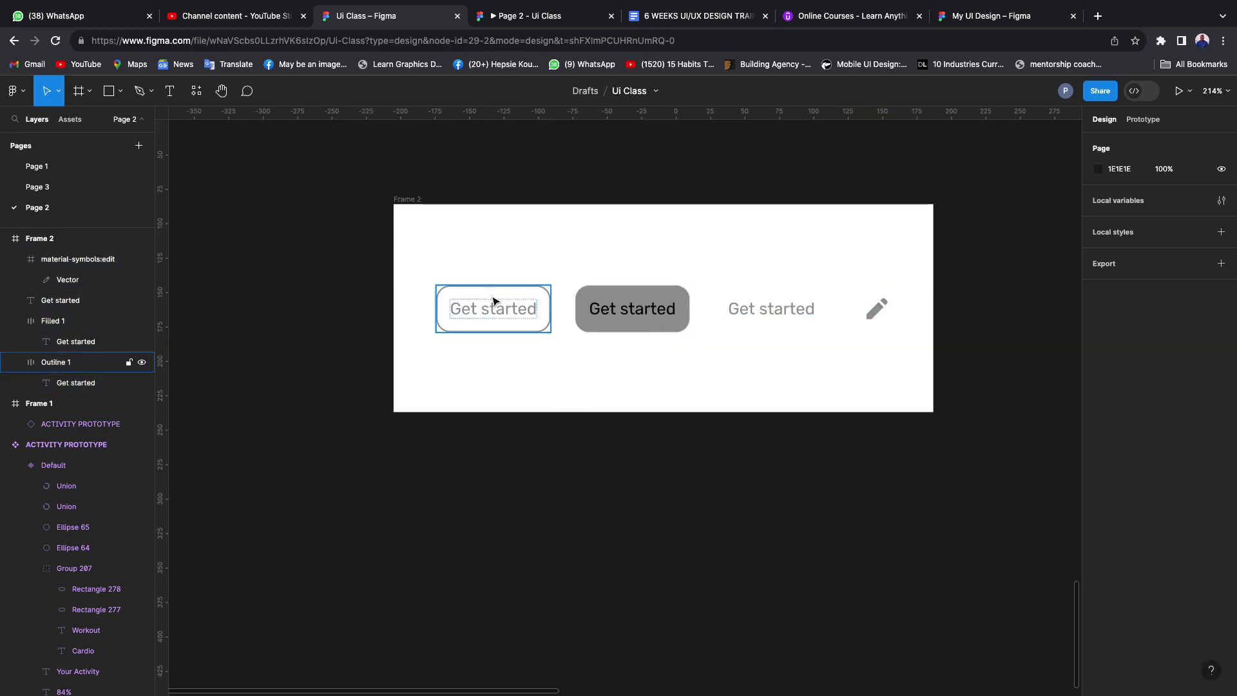
pyautogui.click(409, 202)
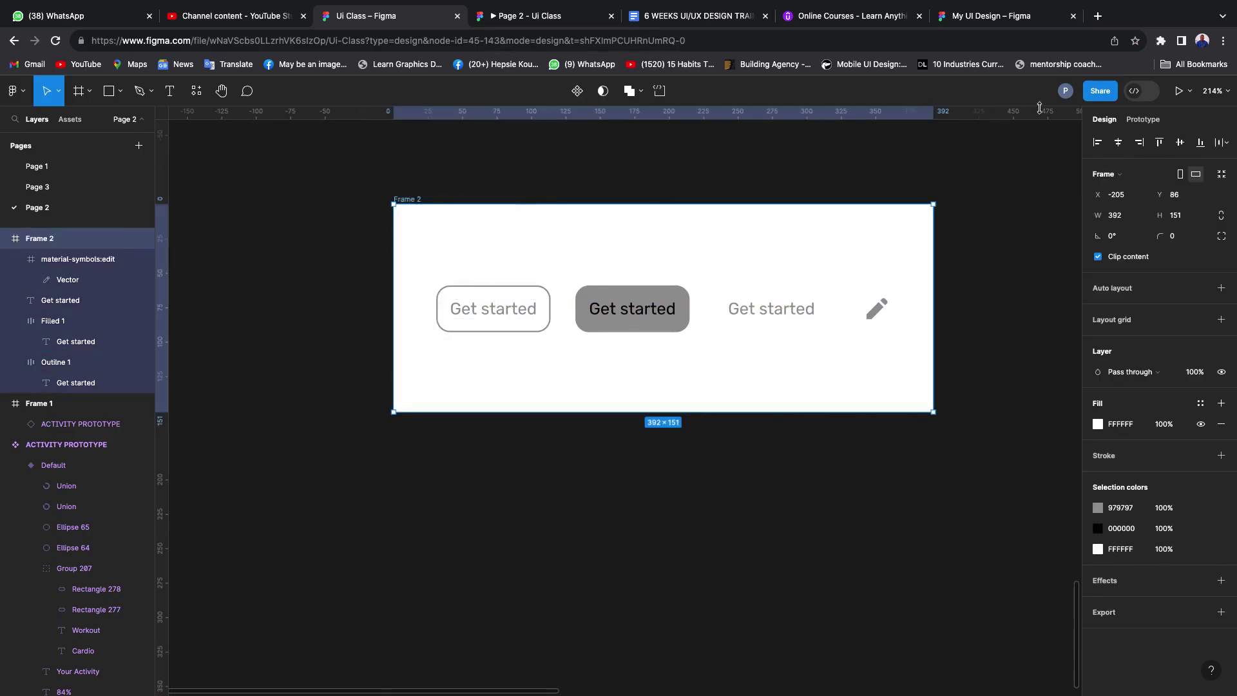
pyautogui.click(1179, 96)
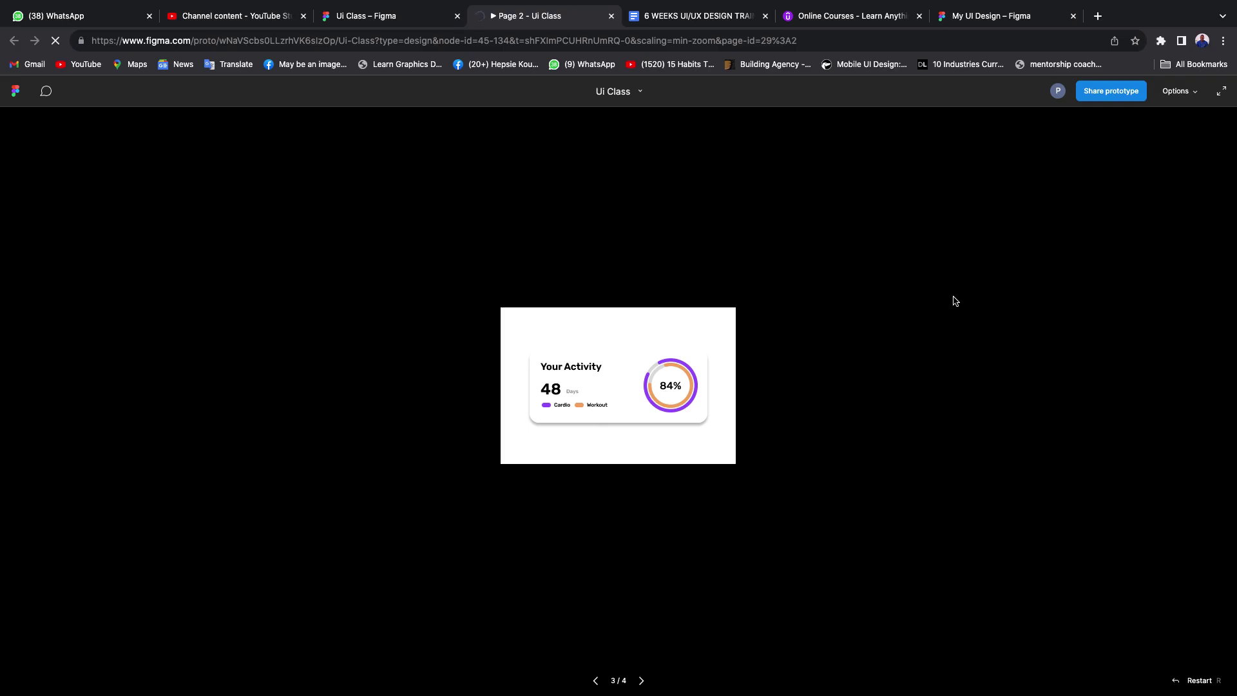
pyautogui.click(396, 17)
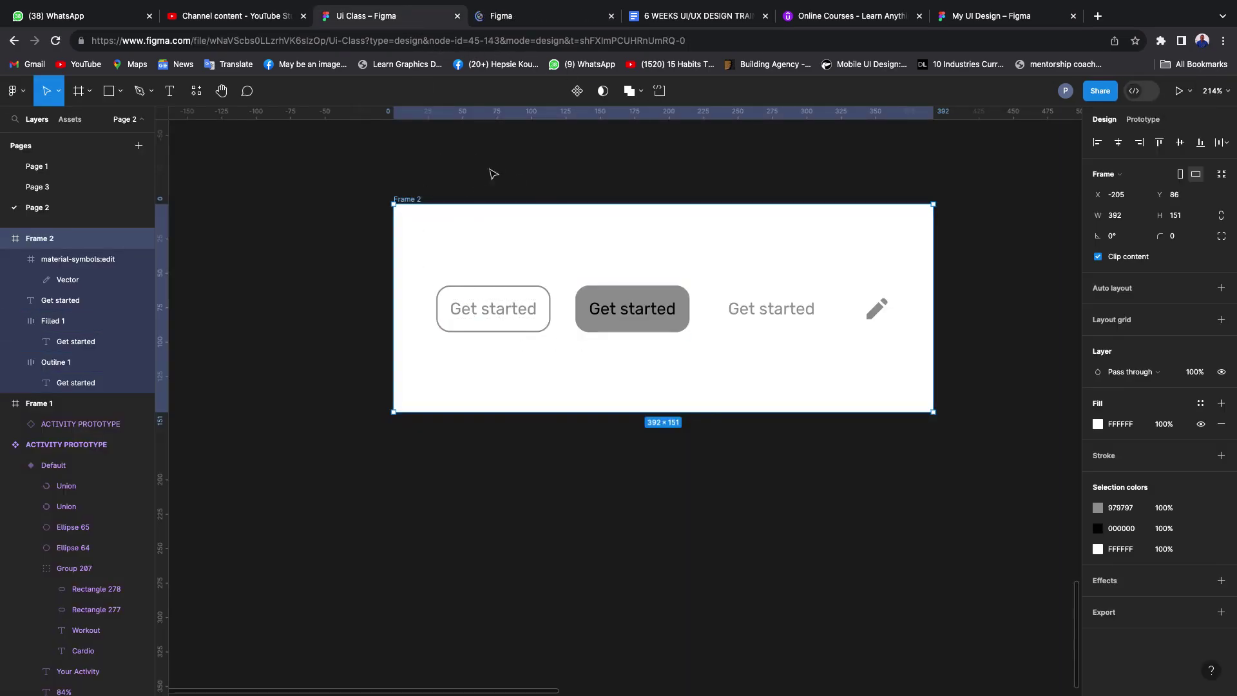
pyautogui.scroll(5, 486, 183)
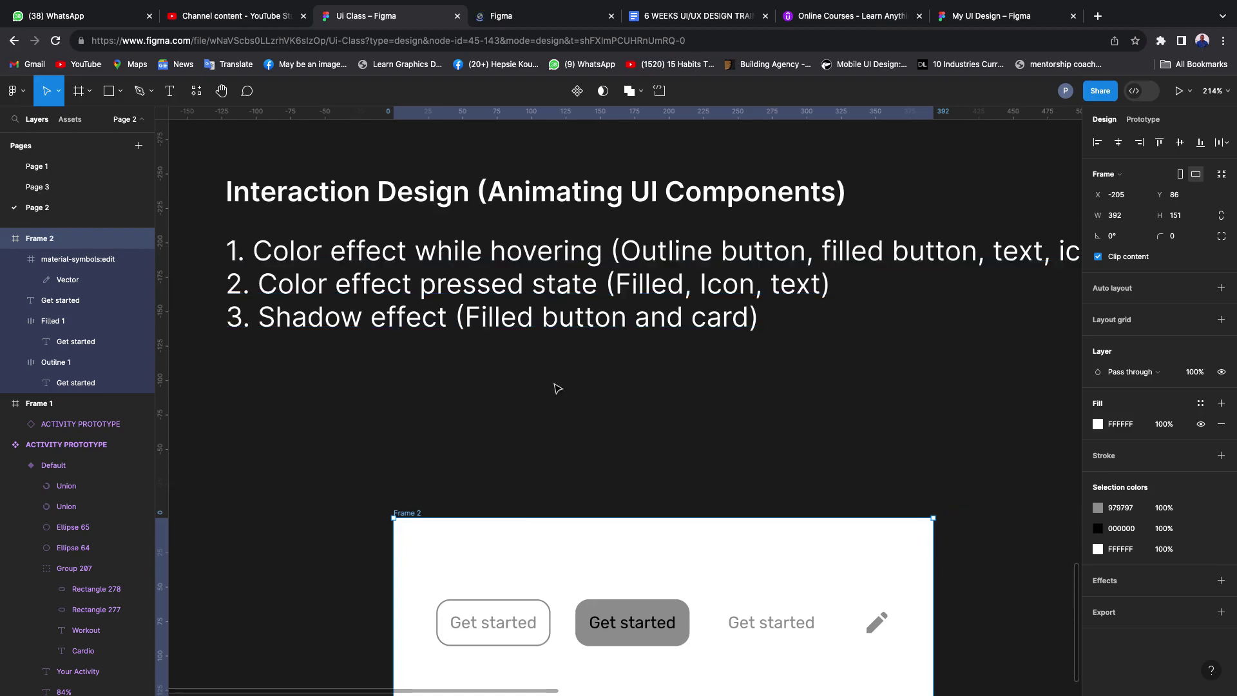
pyautogui.scroll(-1, 555, 380)
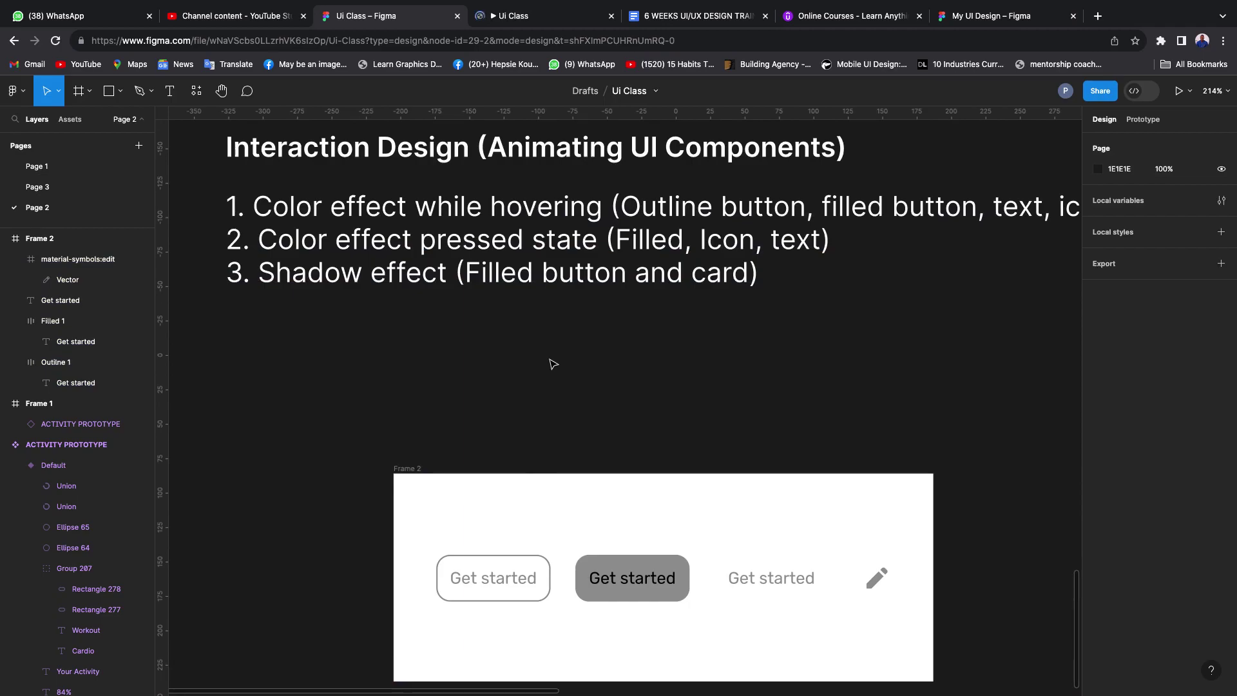
pyautogui.scroll(-4, 550, 362)
pyautogui.scroll(4, 545, 362)
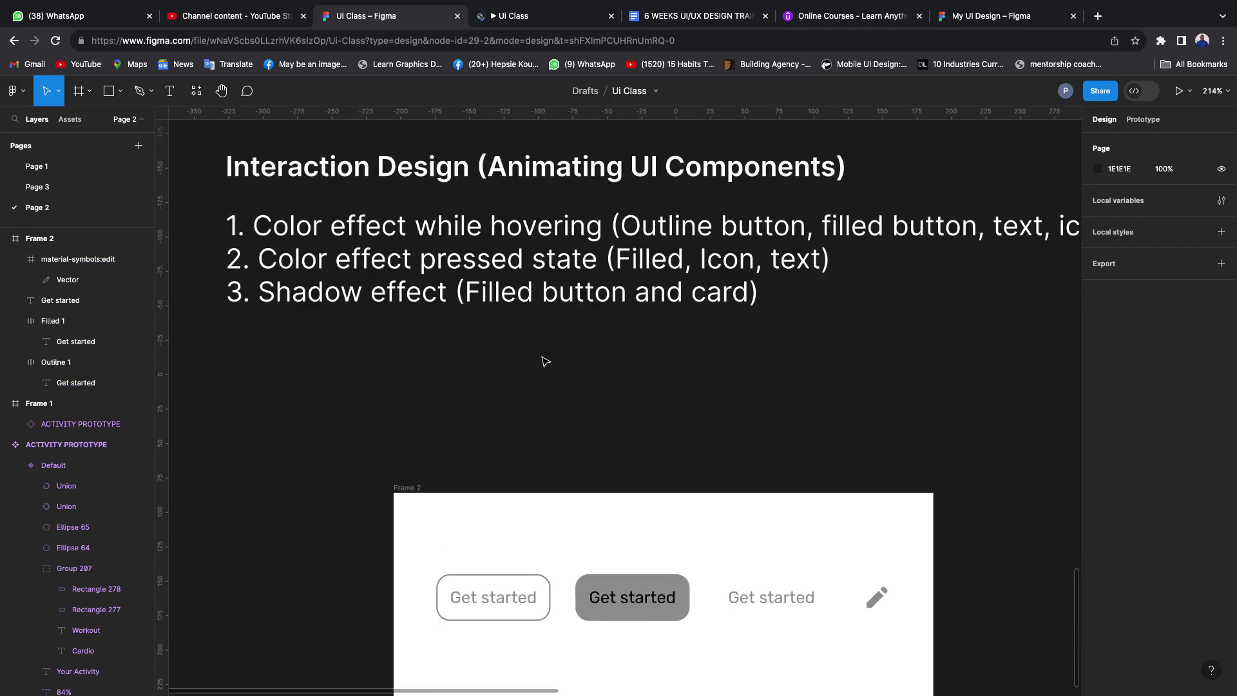
# - Duplicate both buttons, the "Get started" text and the pencil icon from the white frame onto the canvas below, at Y 298
pyautogui.scroll(-2, 545, 359)
pyautogui.scroll(-2, 544, 360)
pyautogui.click(444, 439)
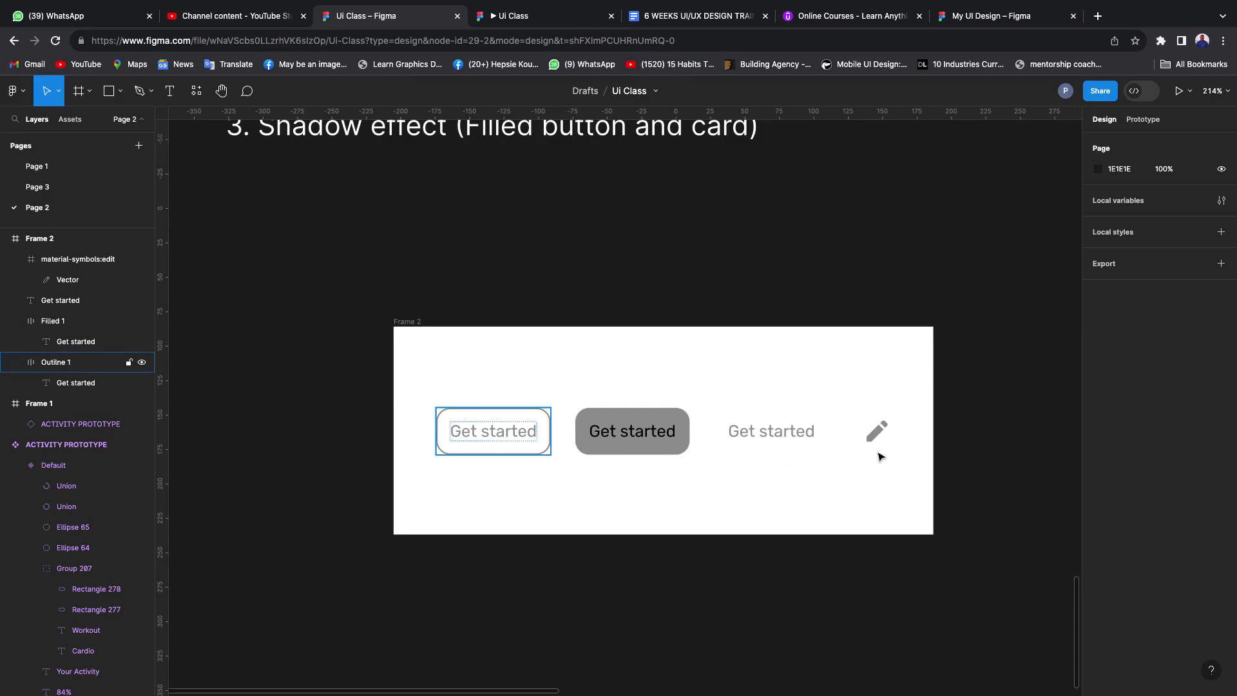
pyautogui.moveTo(928, 470); pyautogui.dragTo(337, 390)
pyautogui.scroll(-2, 644, 406)
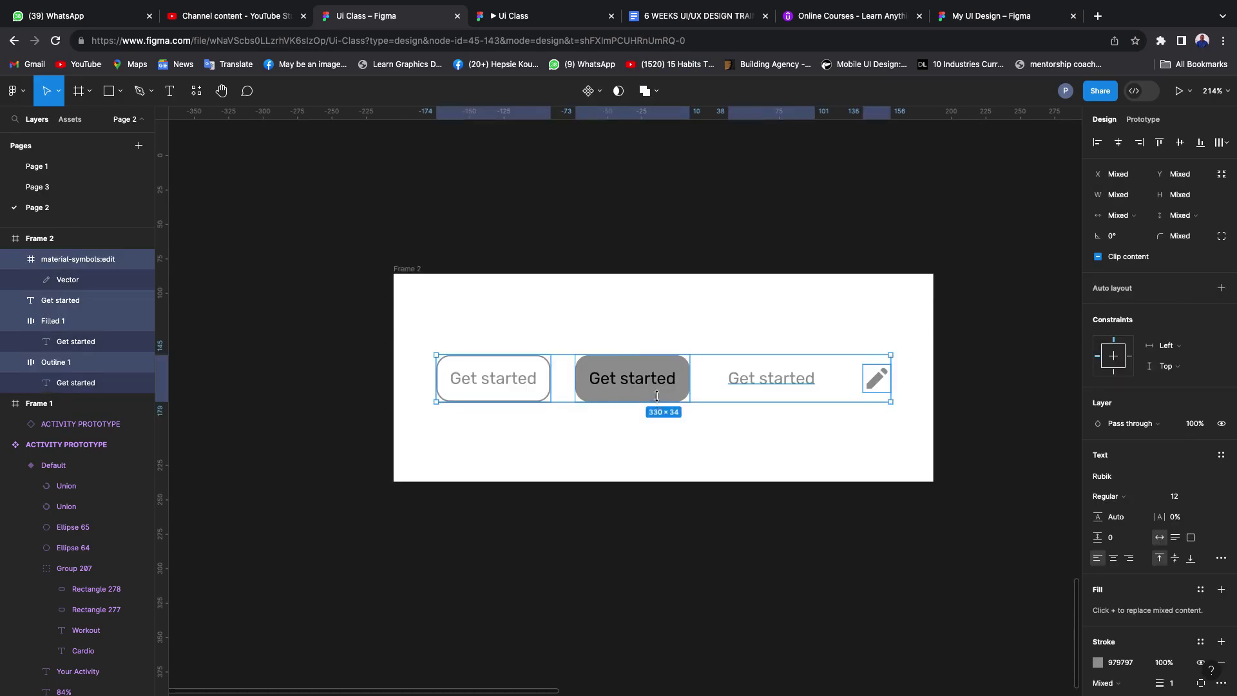
pyautogui.moveTo(661, 371); pyautogui.dragTo(667, 581)
pyautogui.scroll(-5, 543, 493)
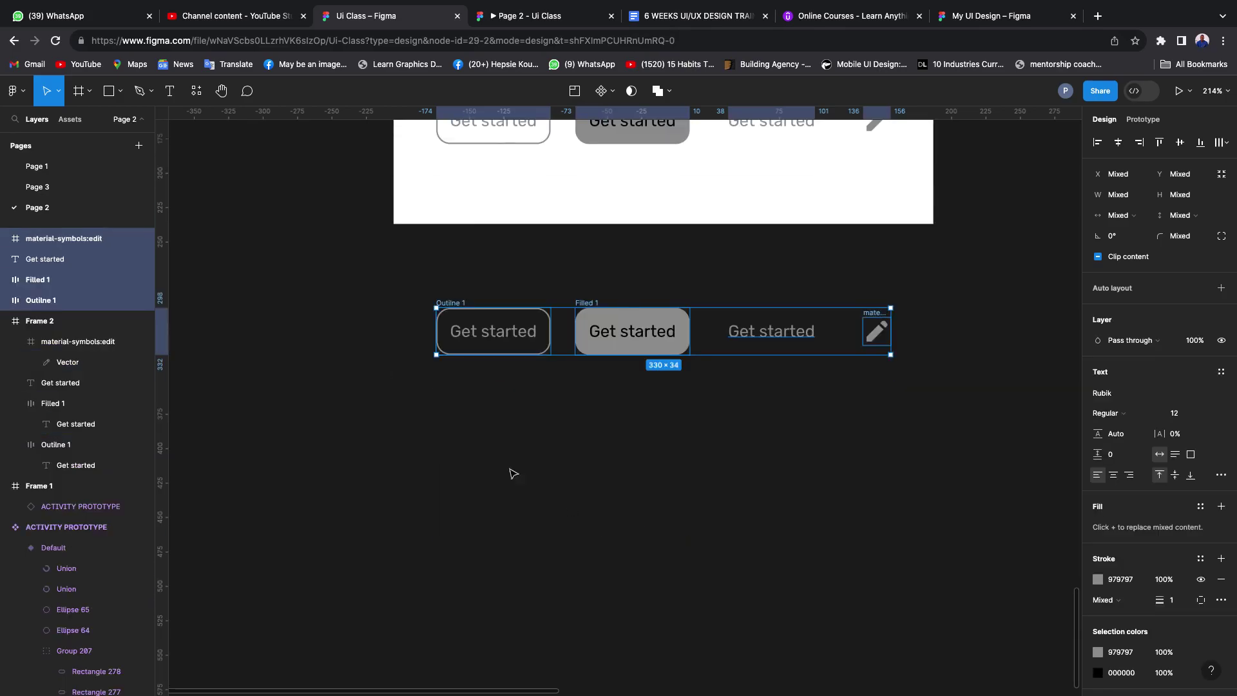
pyautogui.scroll(1, 567, 493)
pyautogui.click(580, 492)
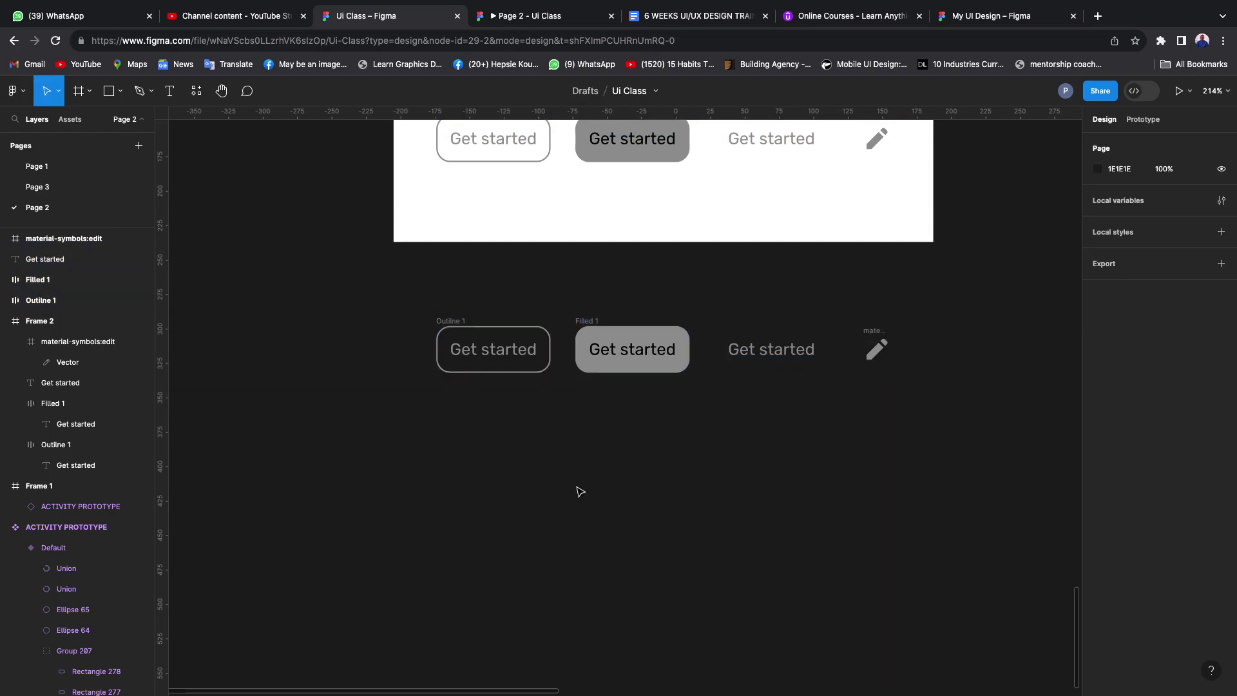
# - Duplicate the loose outline button and place the copy 19 px below it, at X -174, Y 351
pyautogui.click(453, 329)
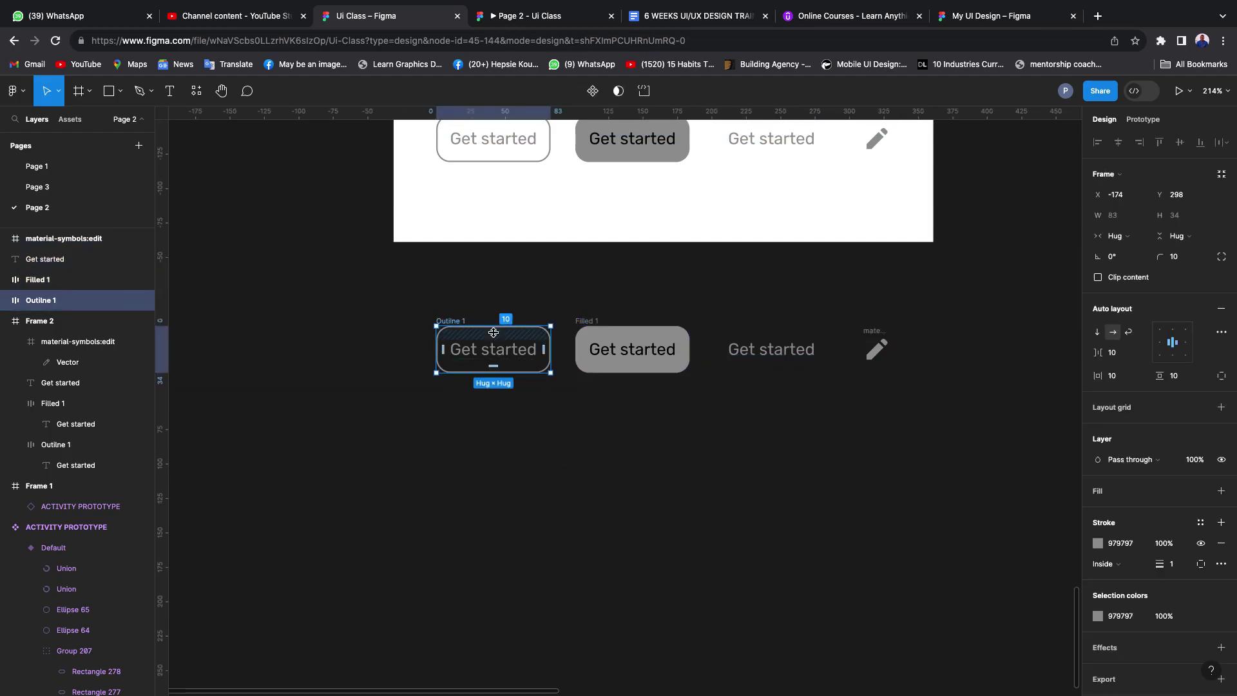
pyautogui.scroll(5, 494, 332)
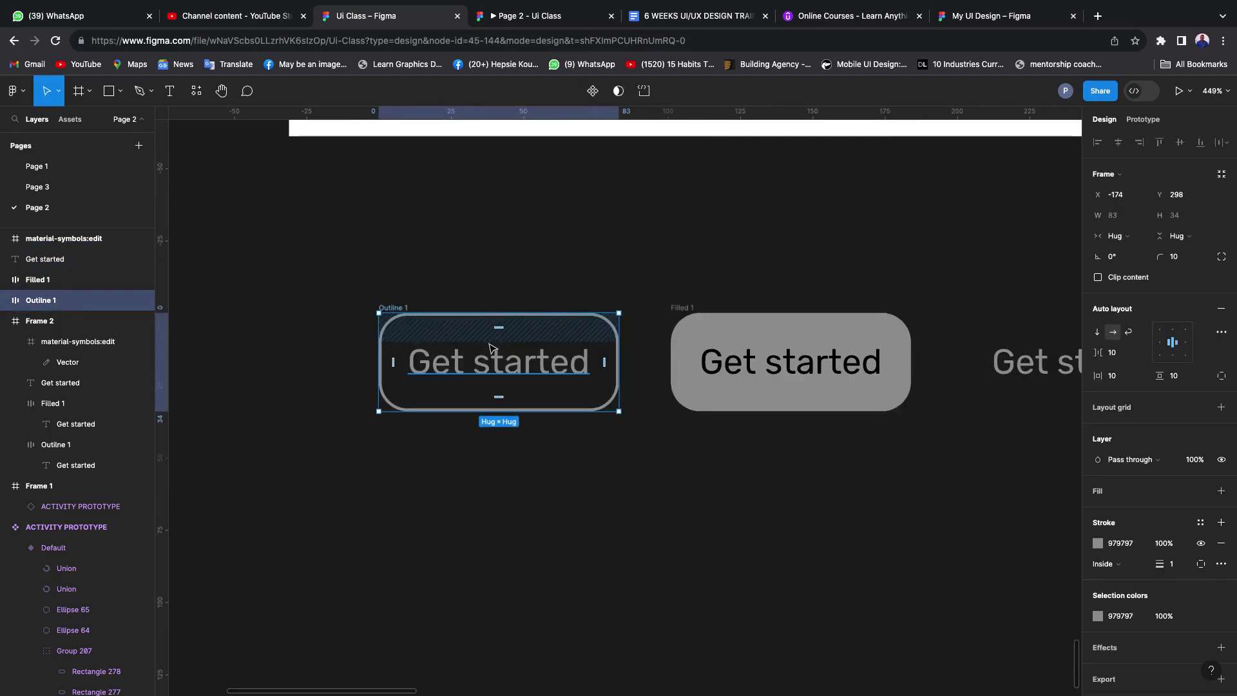
pyautogui.click(540, 367)
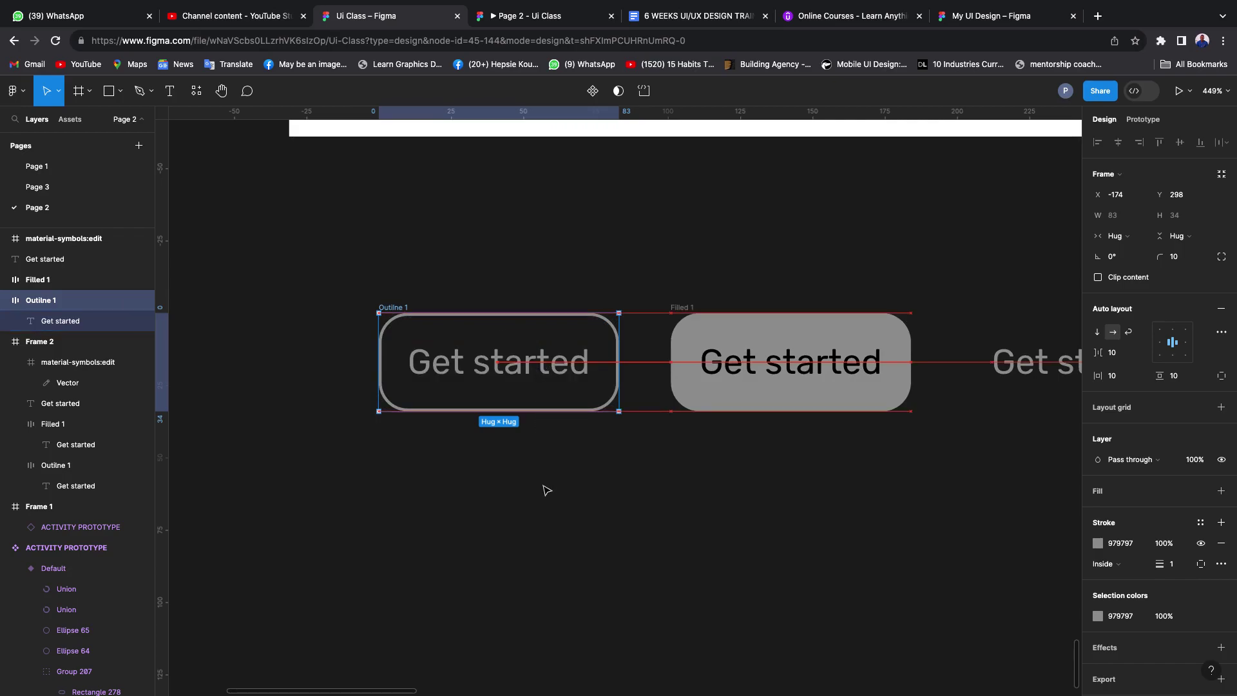
pyautogui.hotkey('ctrl', 'd')
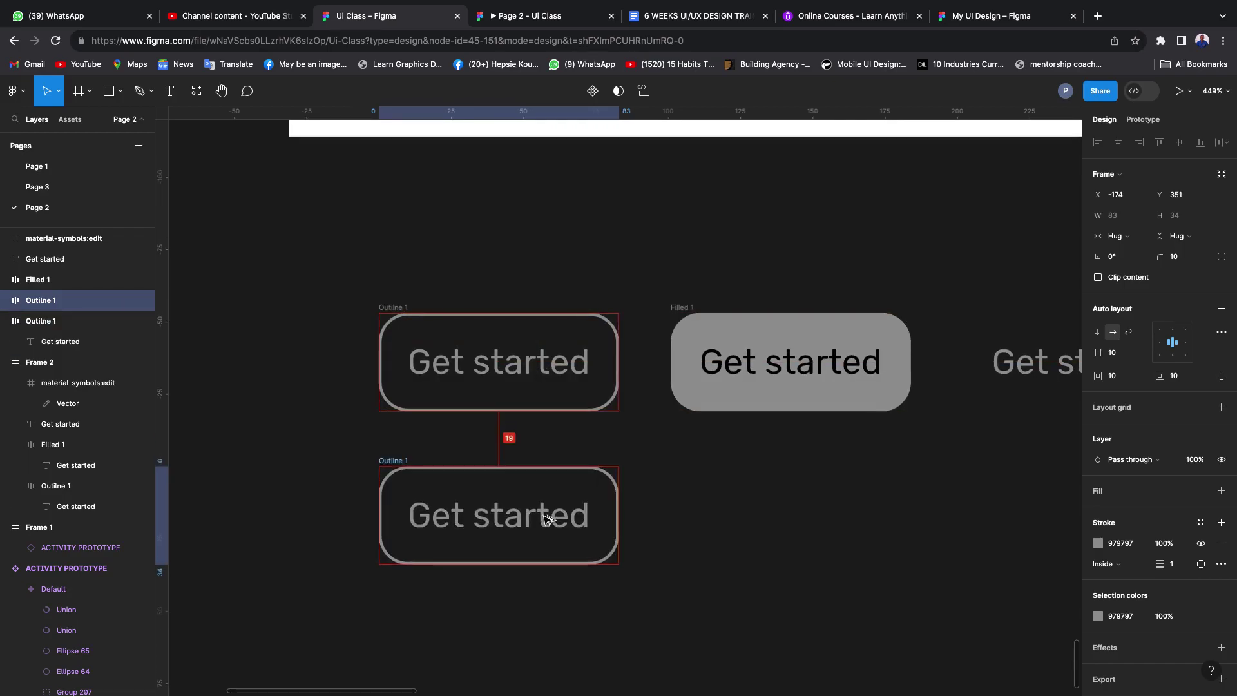
pyautogui.scroll(-3, 554, 387)
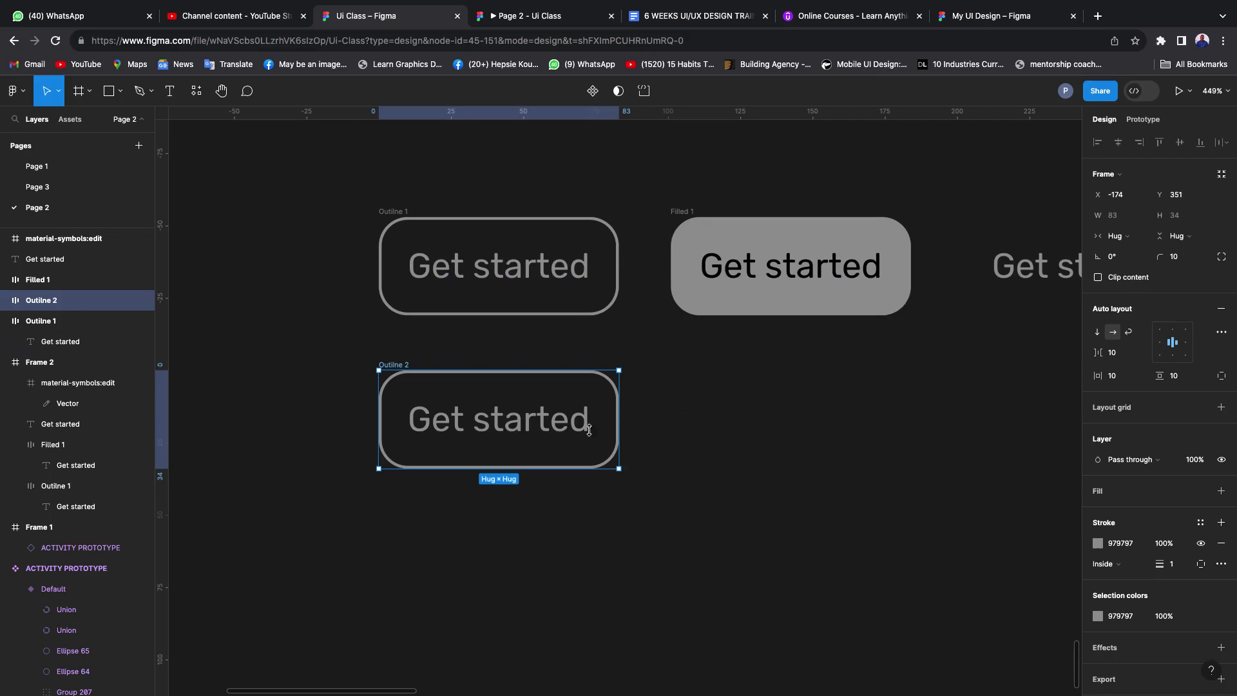
# - Set the duplicated outline button's text and stroke colour to EF1D69
pyautogui.click(1098, 617)
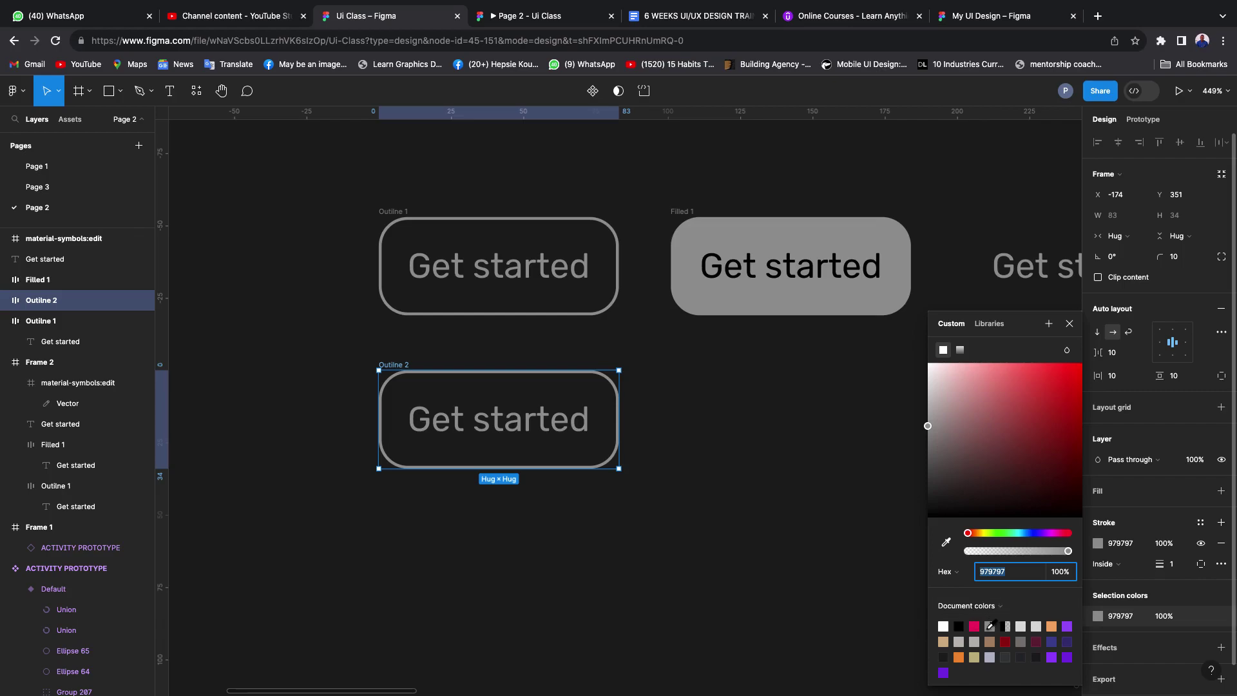
pyautogui.click(975, 626)
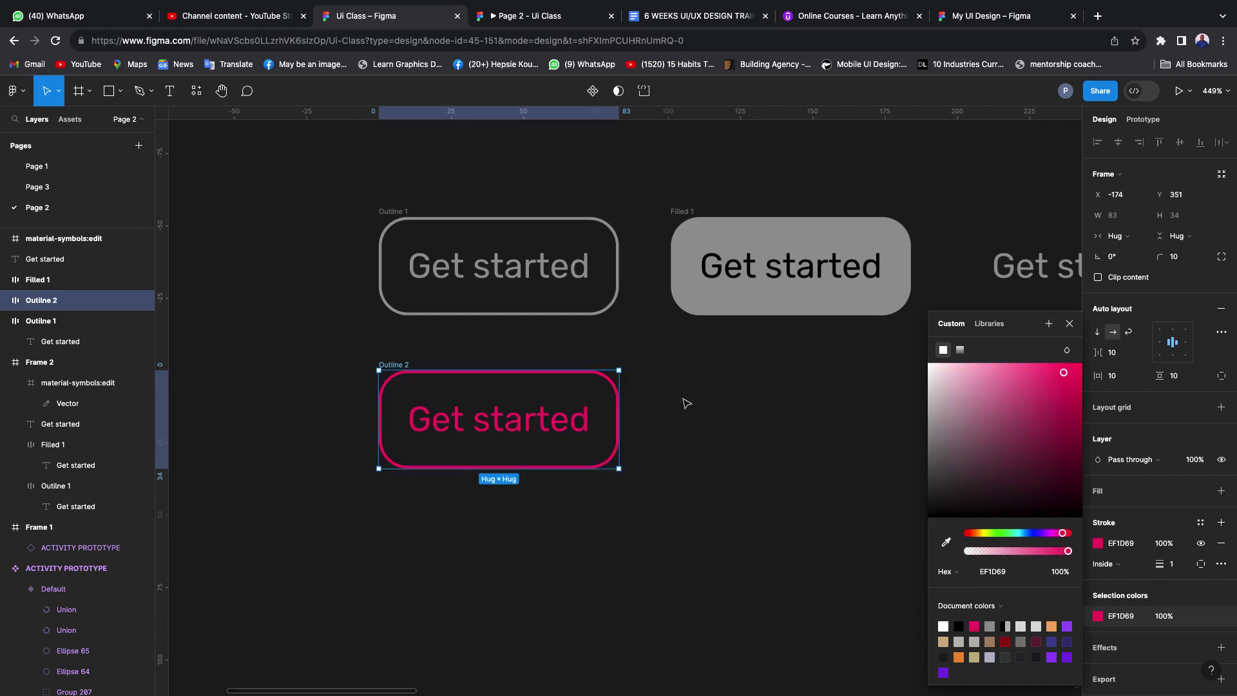
pyautogui.click(744, 405)
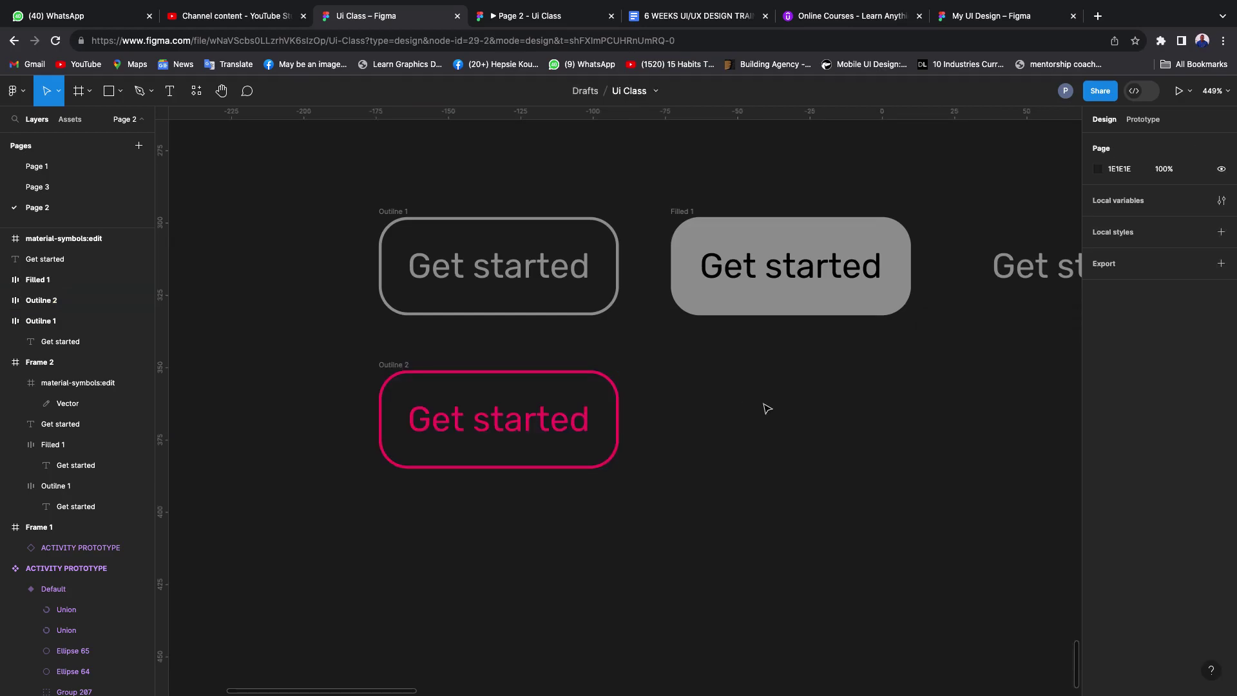
# - Duplicate the loose filled button and place the copy directly below it, at X -73, Y 351
pyautogui.hscroll(4, 767, 408)
pyautogui.click(560, 220)
pyautogui.click(561, 220)
pyautogui.moveTo(599, 234); pyautogui.dragTo(618, 389)
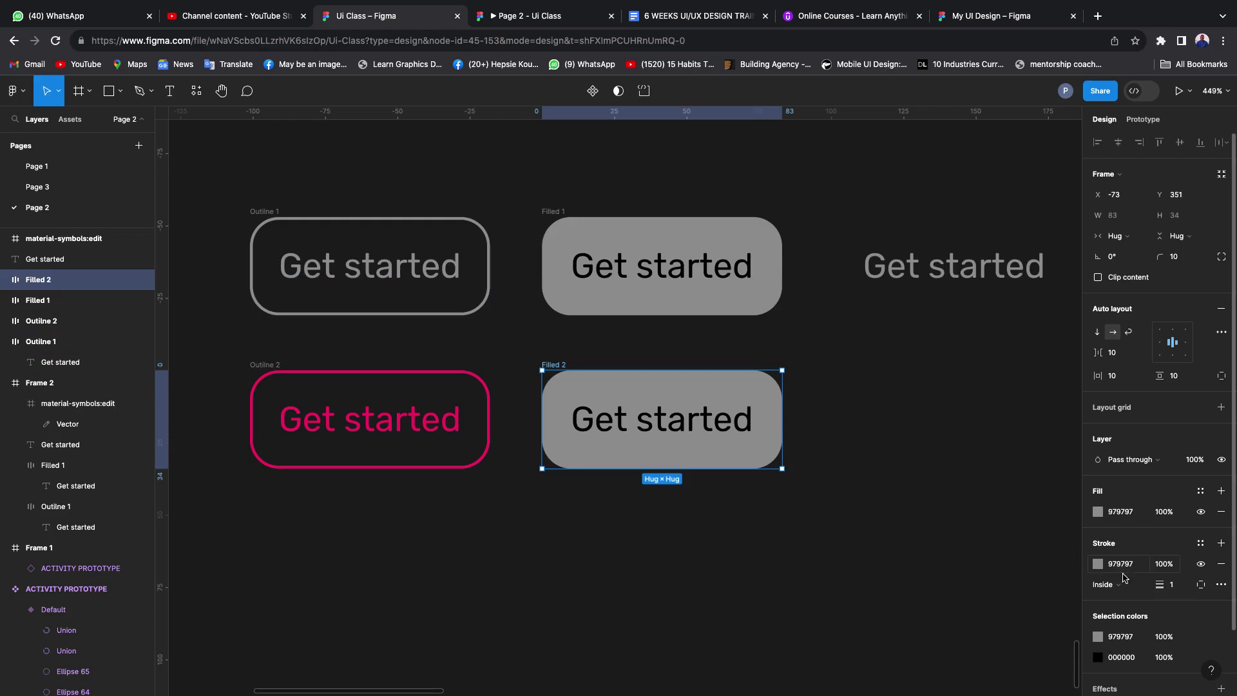
# - Copy the stroke colour code EF1D69 from the pink outline button
pyautogui.scroll(-2, 1121, 577)
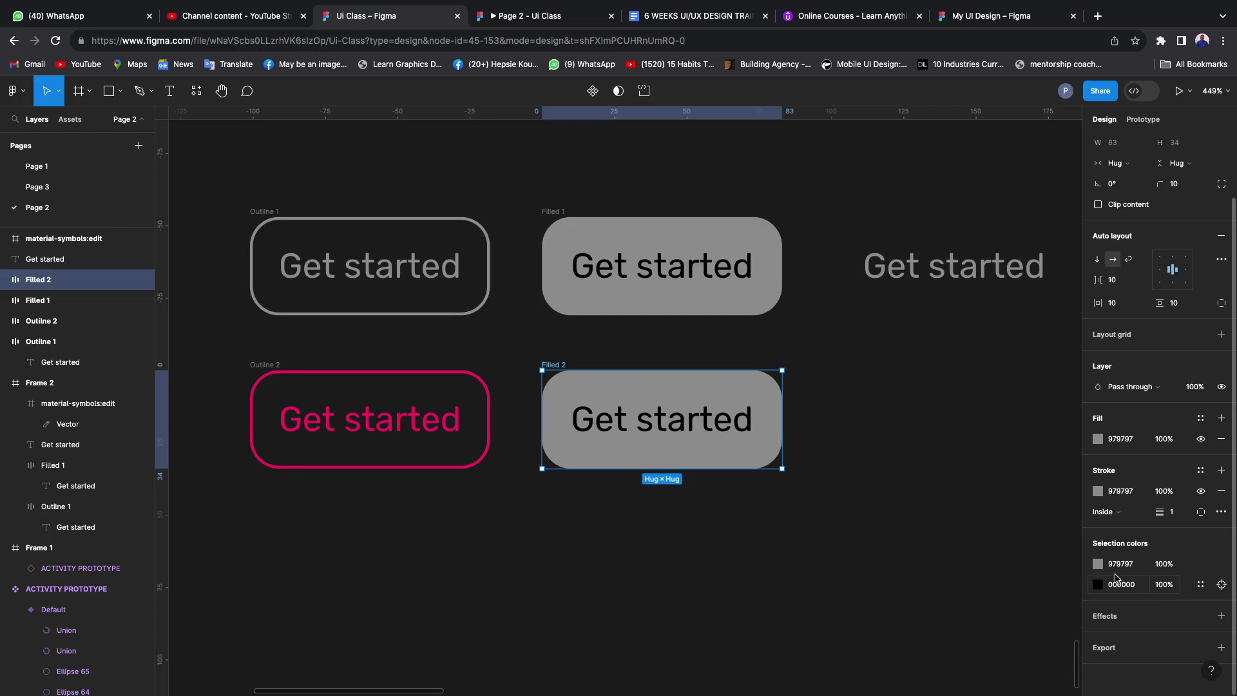
pyautogui.click(408, 377)
pyautogui.click(1118, 511)
pyautogui.hotkey('ctrl', 'c')
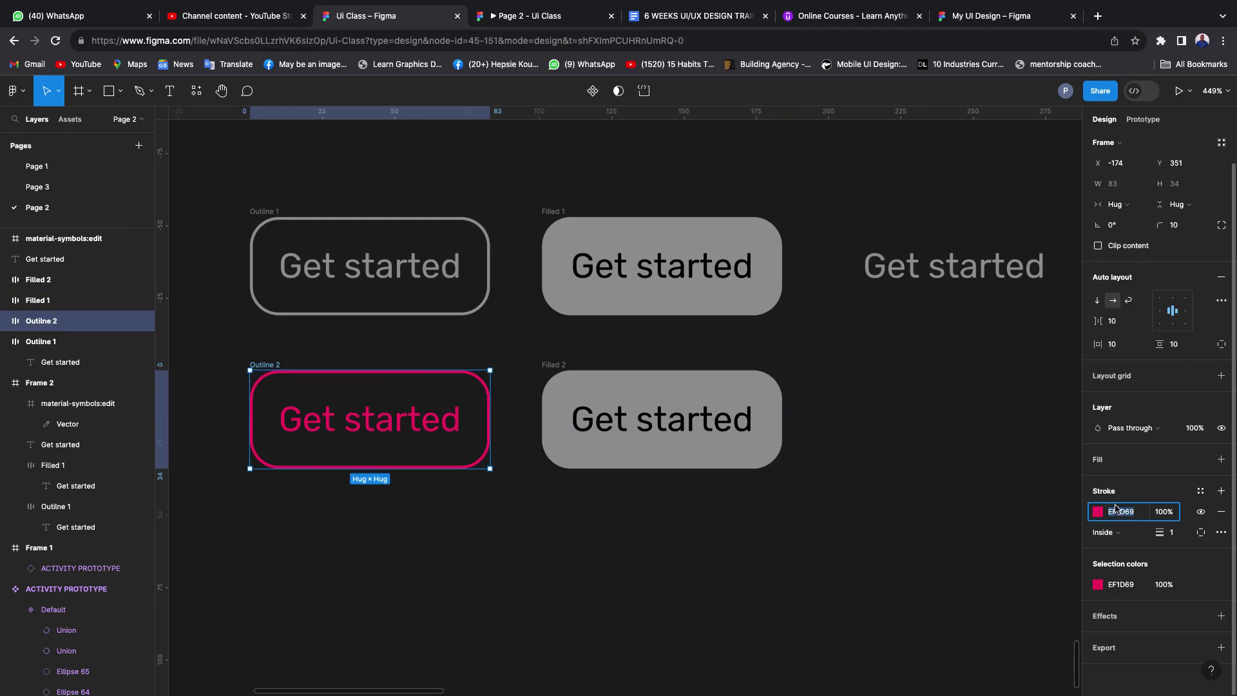
# - Set the duplicated filled button's stroke colour to EF1D69
pyautogui.click(746, 397)
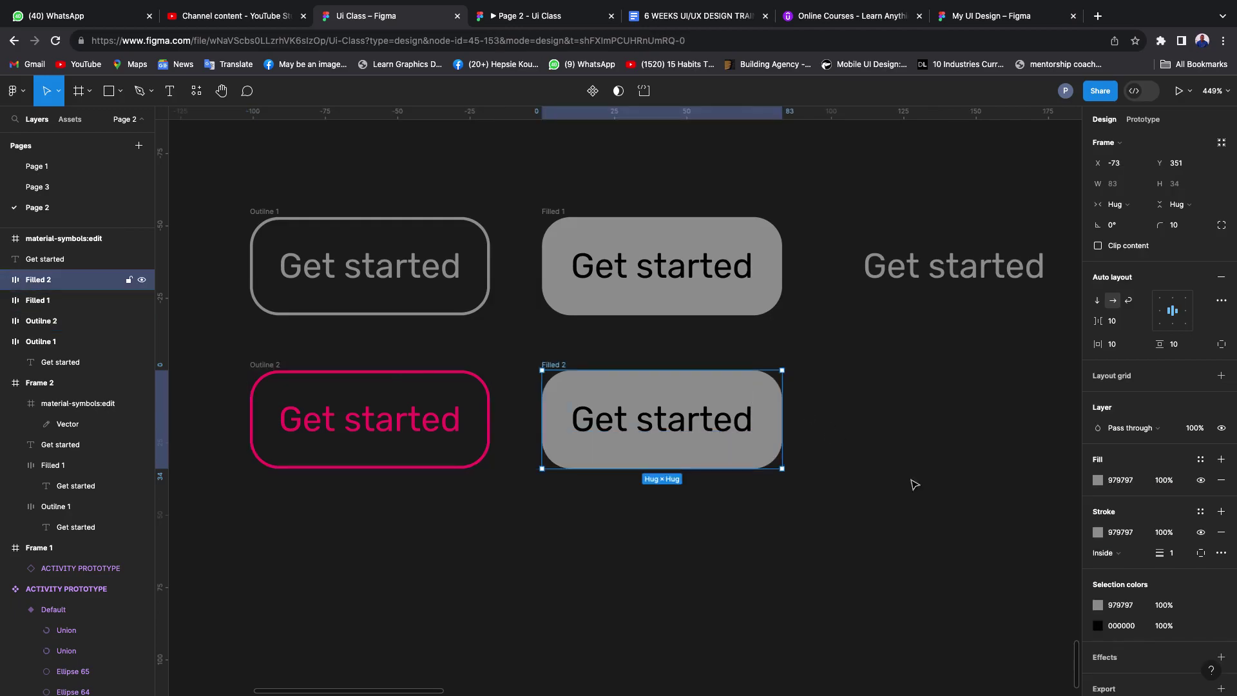
pyautogui.click(1122, 538)
pyautogui.hotkey('ctrl', 'v')
pyautogui.press('Return')
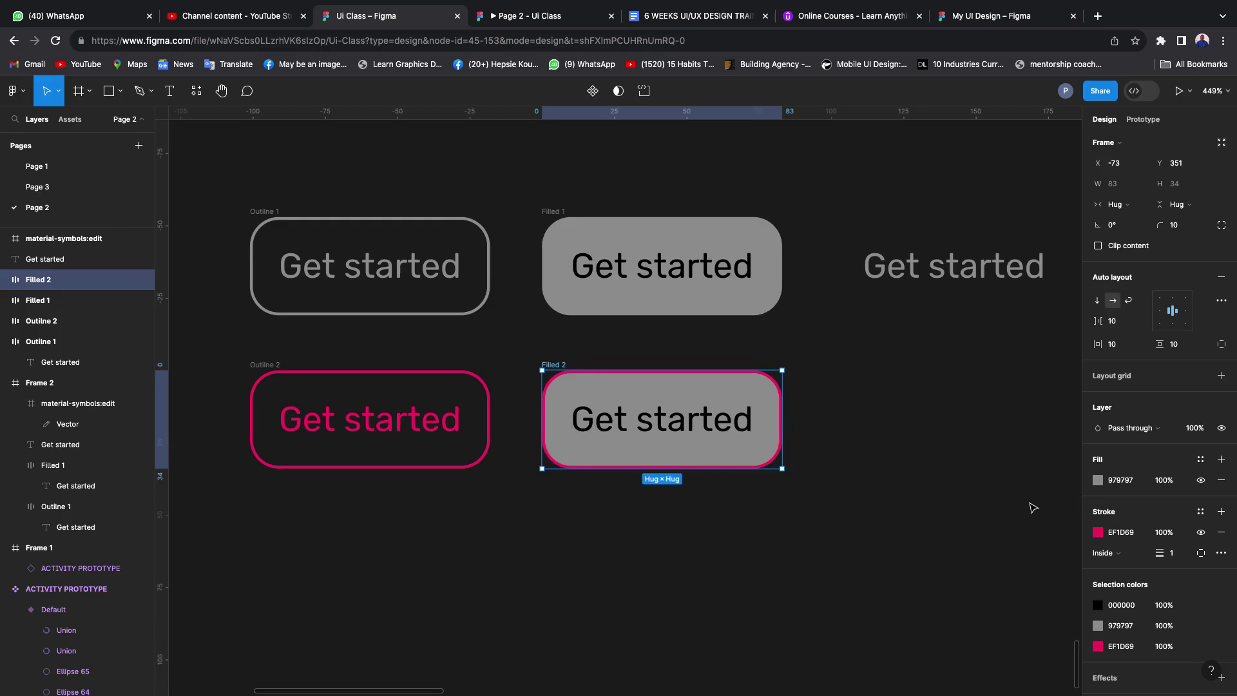
# - Remove the stroke from the duplicated filled button and set its fill to EF1D69
pyautogui.click(584, 240)
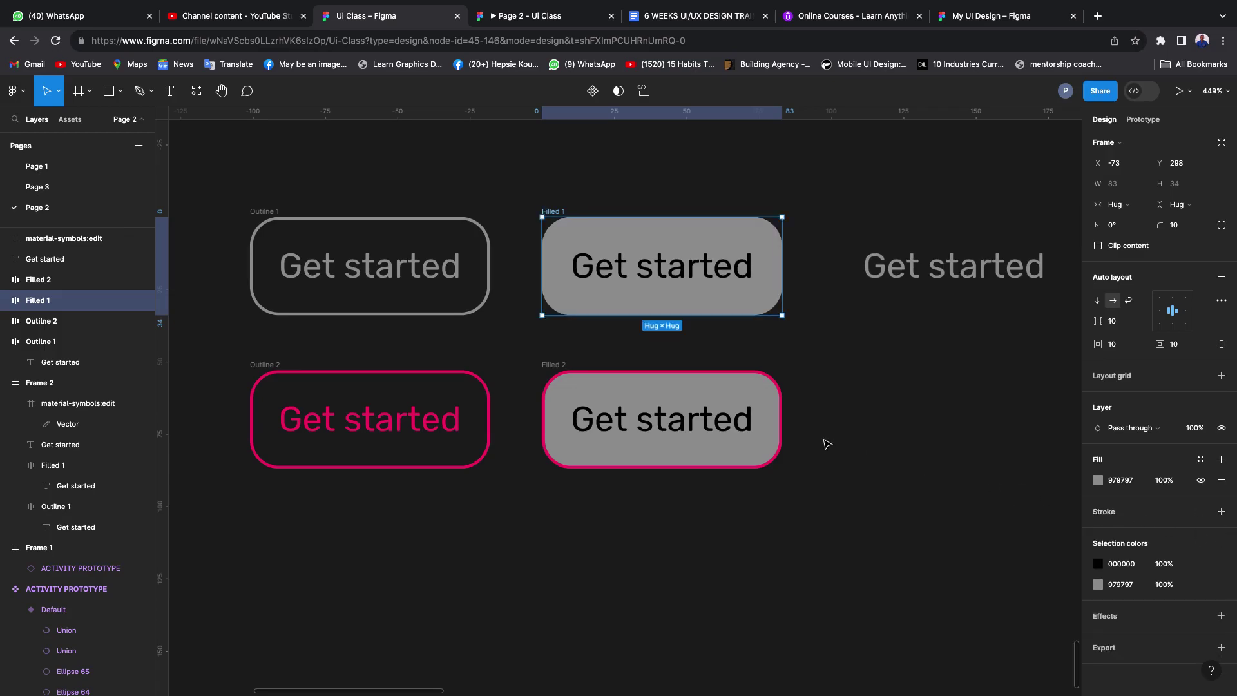
pyautogui.click(764, 393)
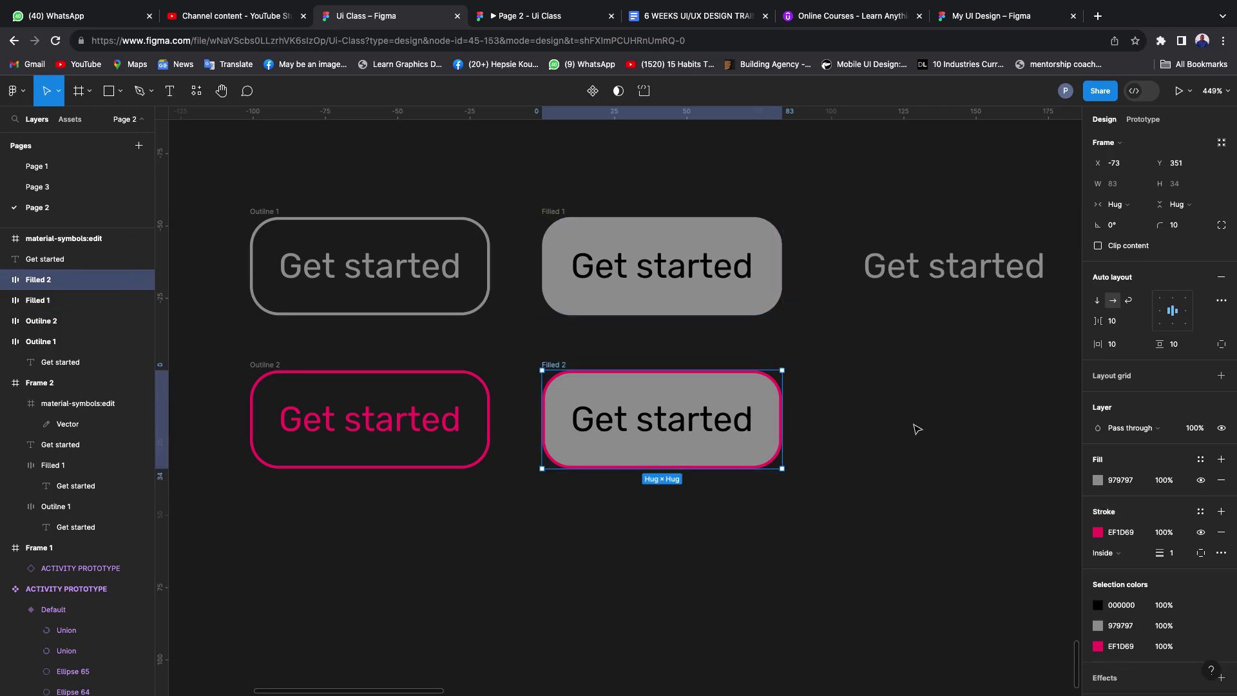
pyautogui.click(1222, 532)
pyautogui.click(1099, 481)
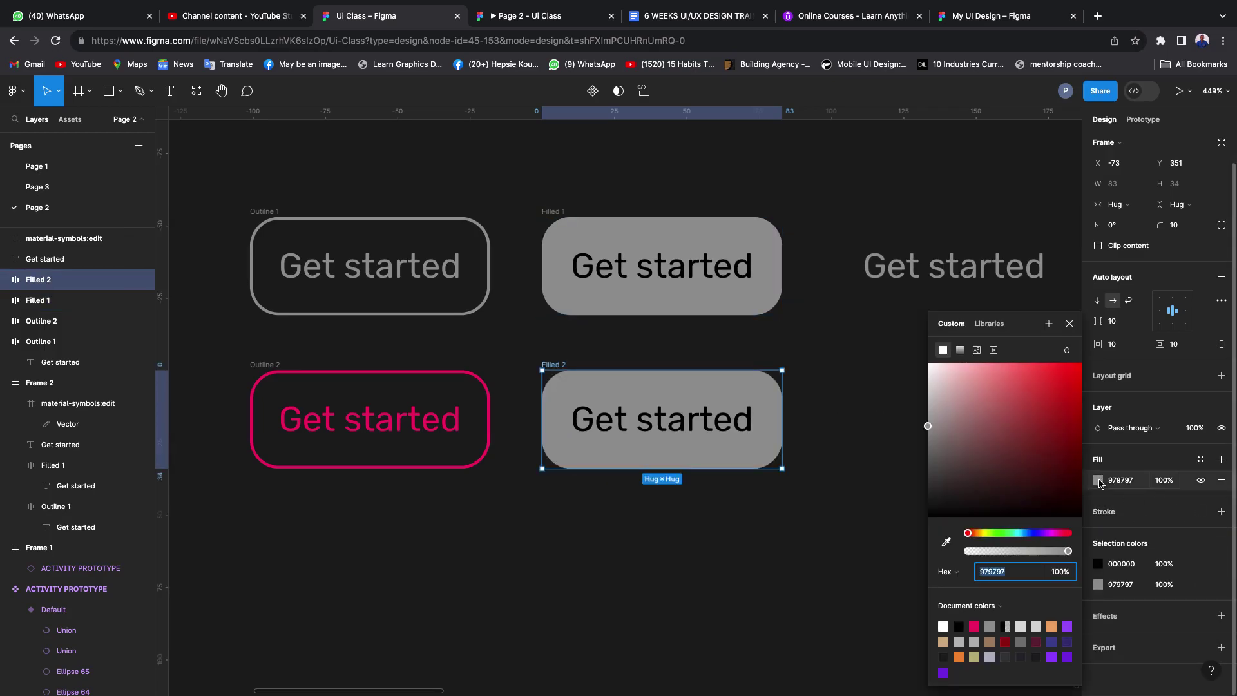
pyautogui.hotkey('ctrl', 'v')
pyautogui.press('Return')
pyautogui.click(781, 569)
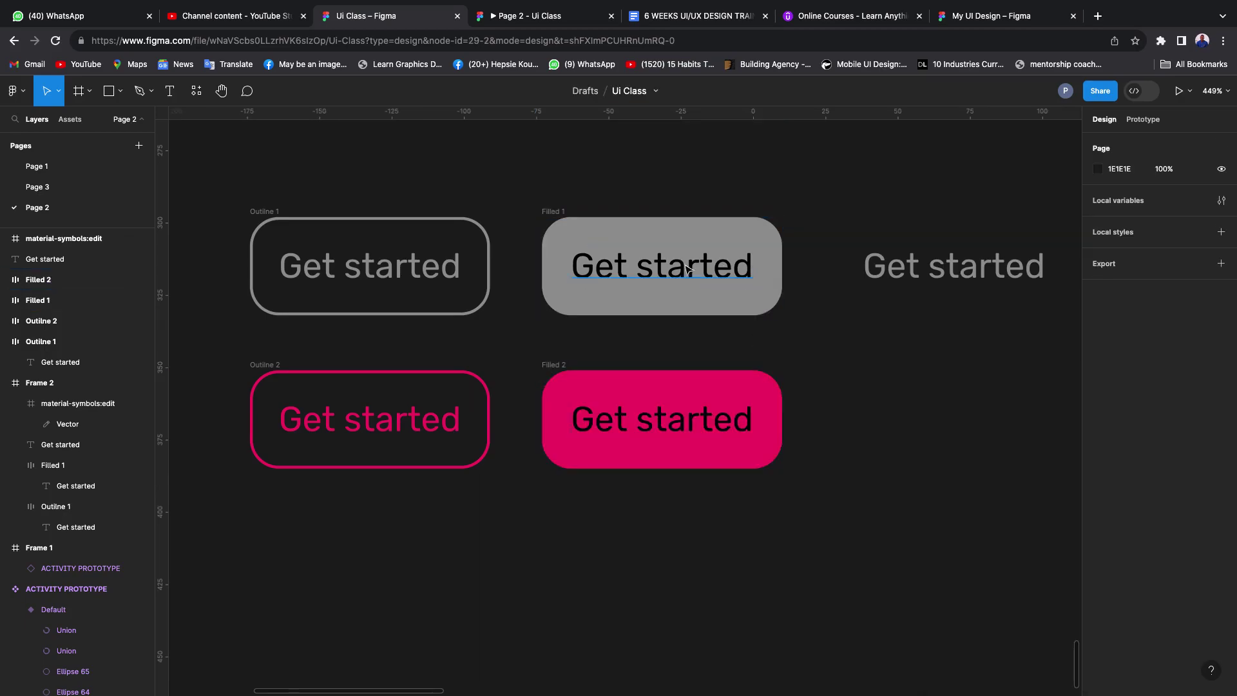
# - Duplicate the loose "Get started" text directly below, at X 38, Y 361, and set the copy's fill to EF1D69
pyautogui.hscroll(6, 748, 424)
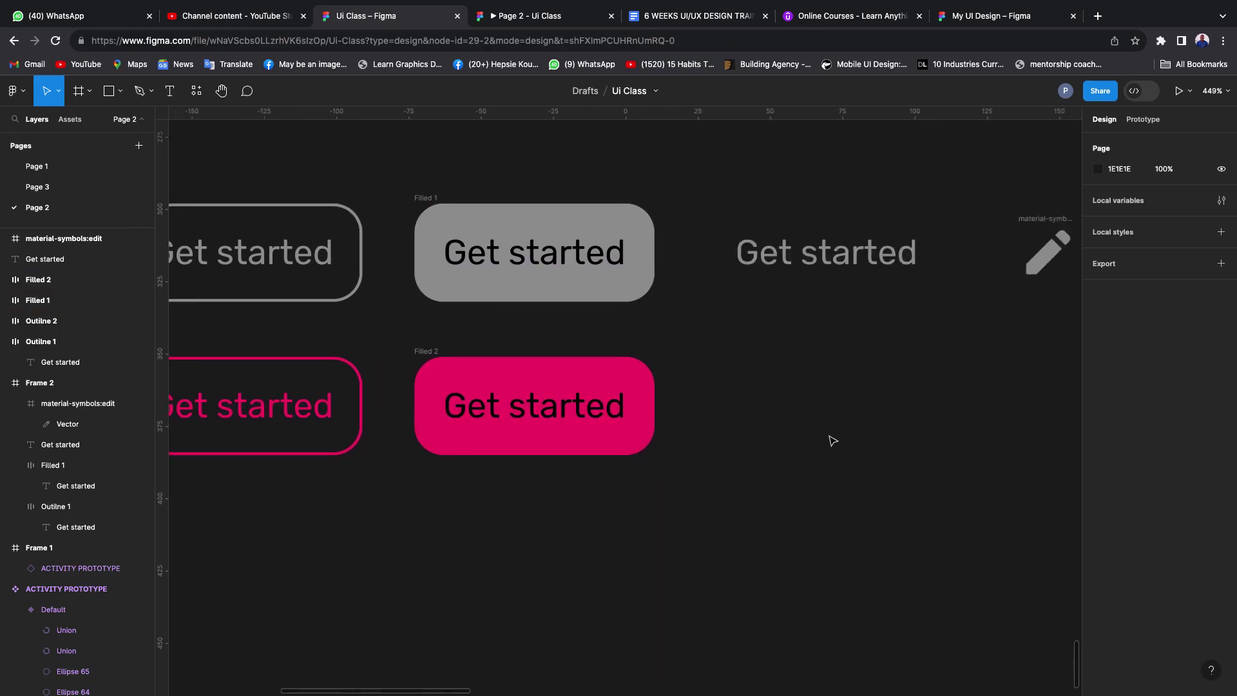
pyautogui.click(690, 259)
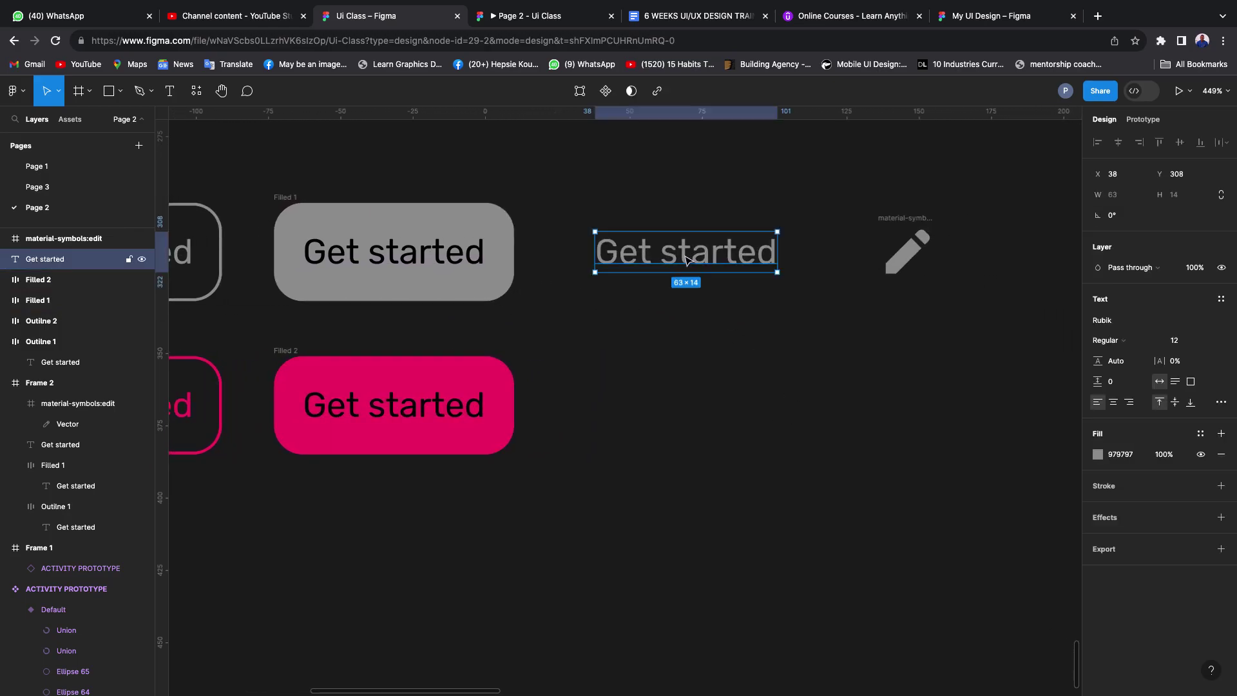
pyautogui.moveTo(687, 260); pyautogui.dragTo(699, 414)
pyautogui.click(1118, 446)
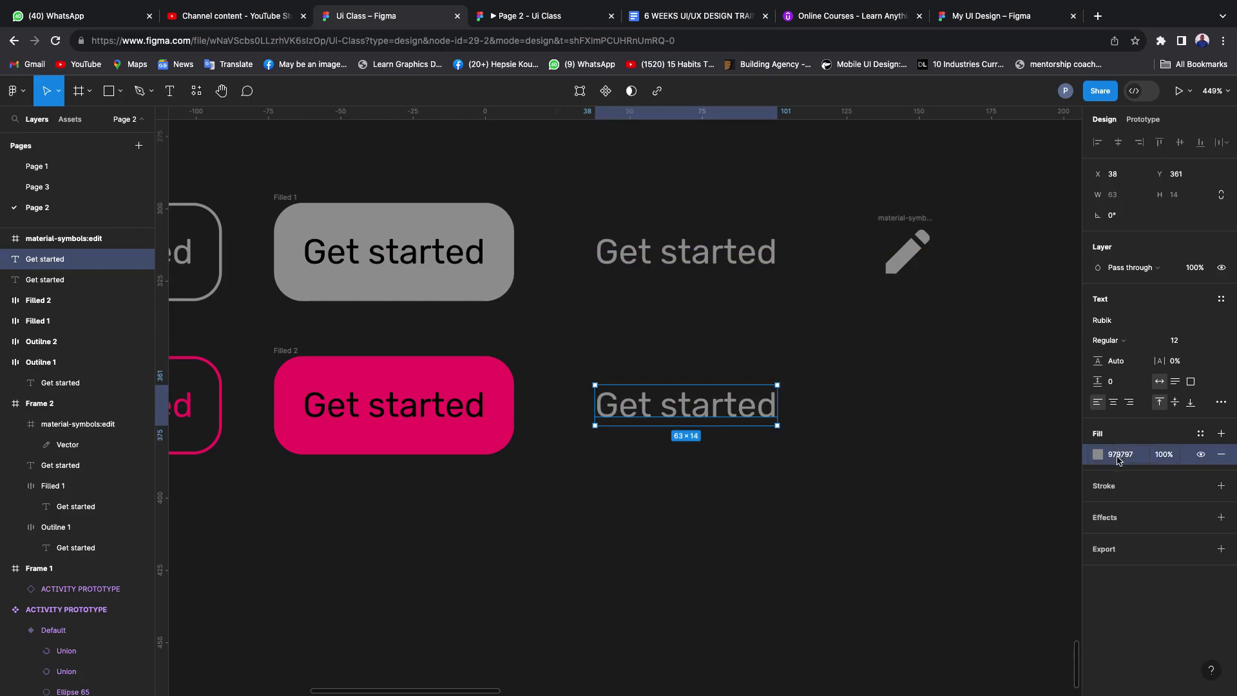
pyautogui.click(1130, 459)
pyautogui.write('EF1D69')
pyautogui.press('Return')
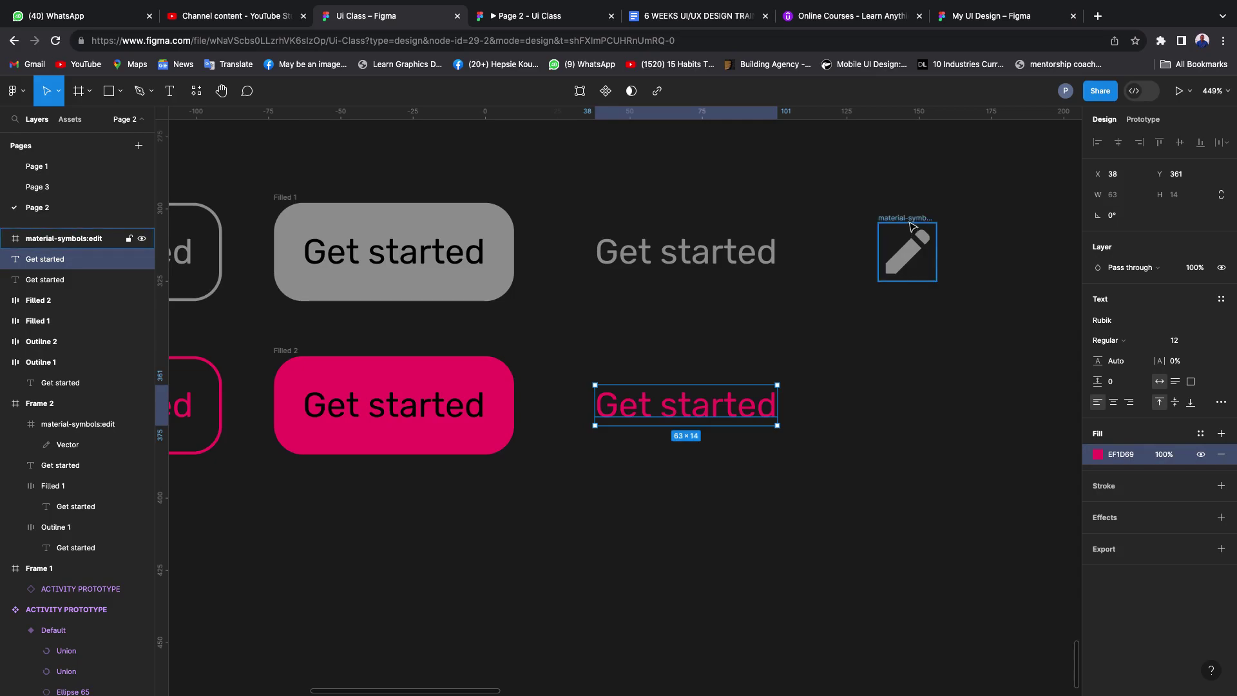
# - Duplicate the grey pencil icon frame directly below, level with the pink text, at X 136, Y 358
pyautogui.click(906, 248)
pyautogui.doubleClick(905, 257)
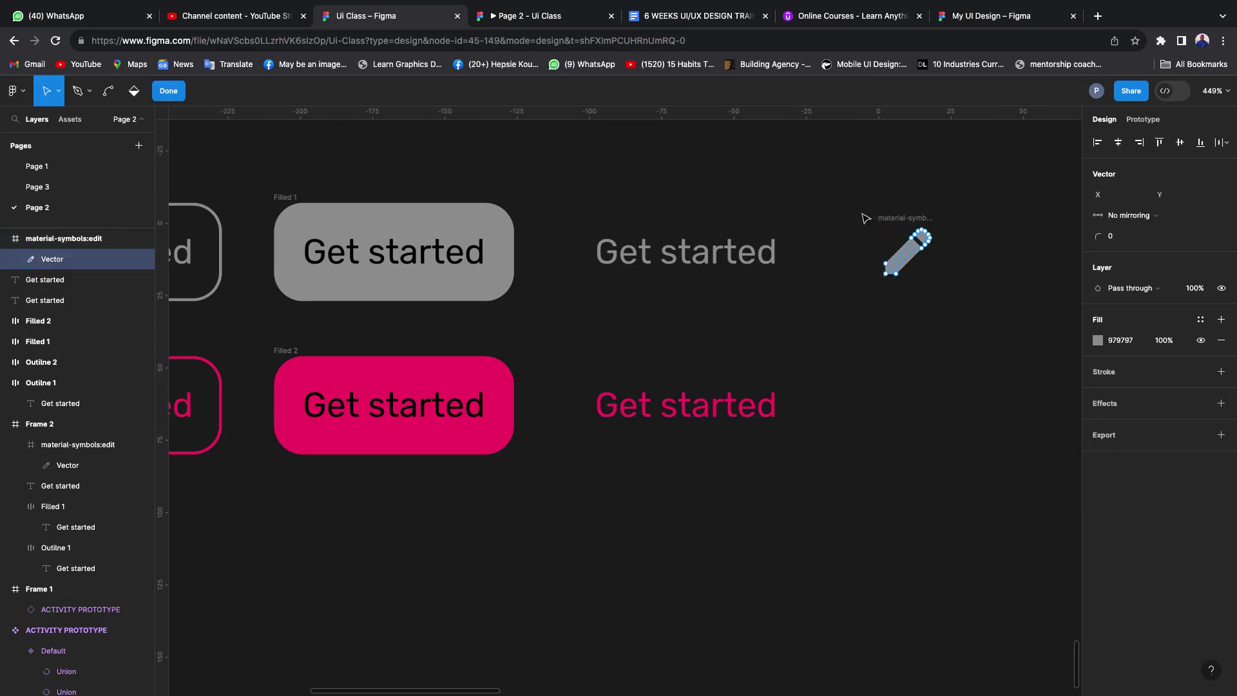
pyautogui.click(168, 91)
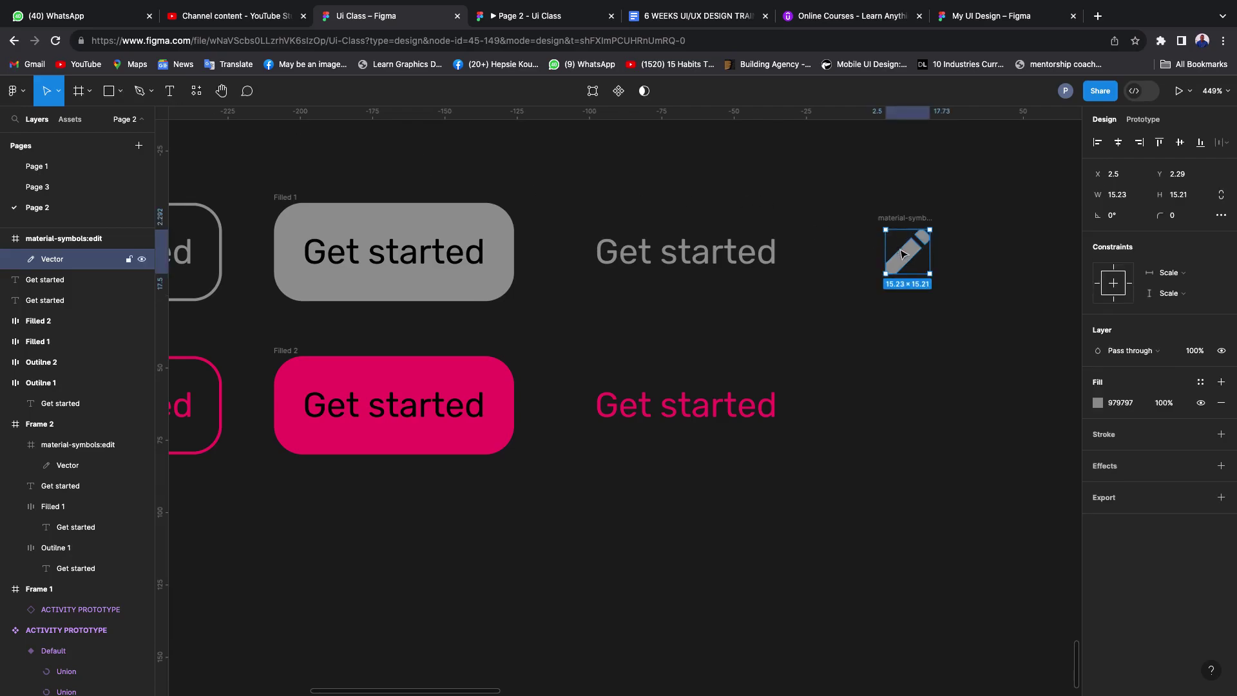
pyautogui.press('Escape')
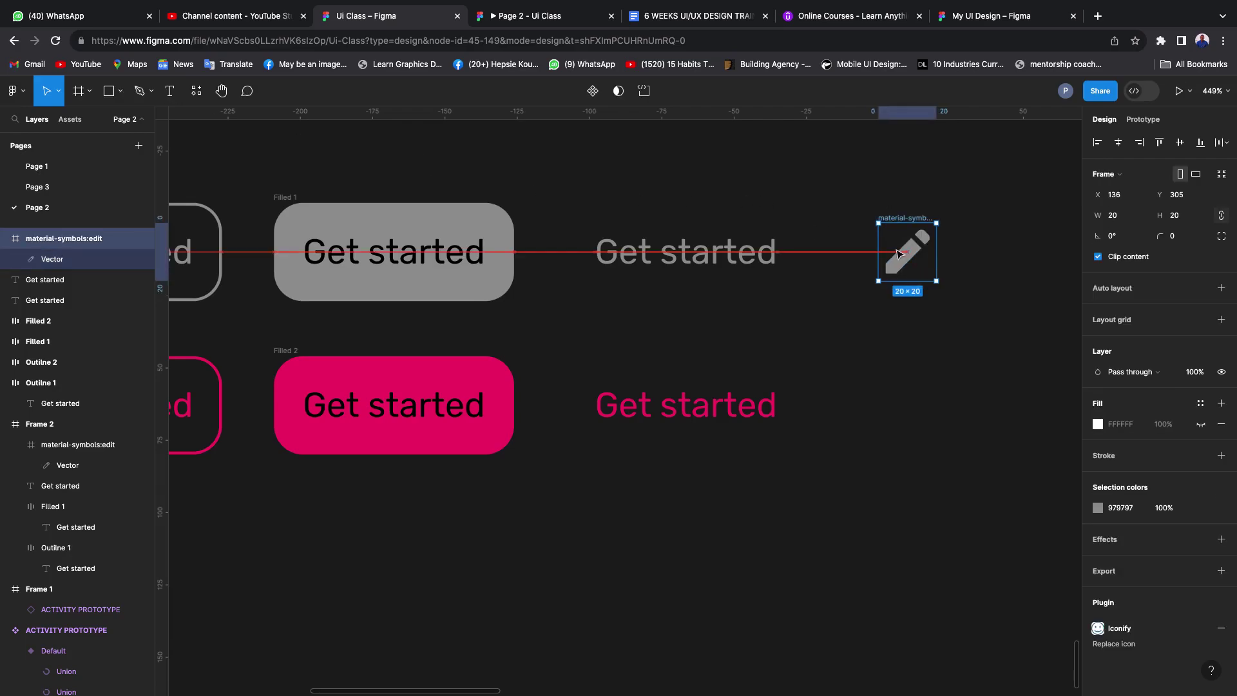
pyautogui.moveTo(901, 254)
pyautogui.mouseDown()
pyautogui.moveTo(900, 420)
pyautogui.moveTo(902, 408)
pyautogui.mouseUp()
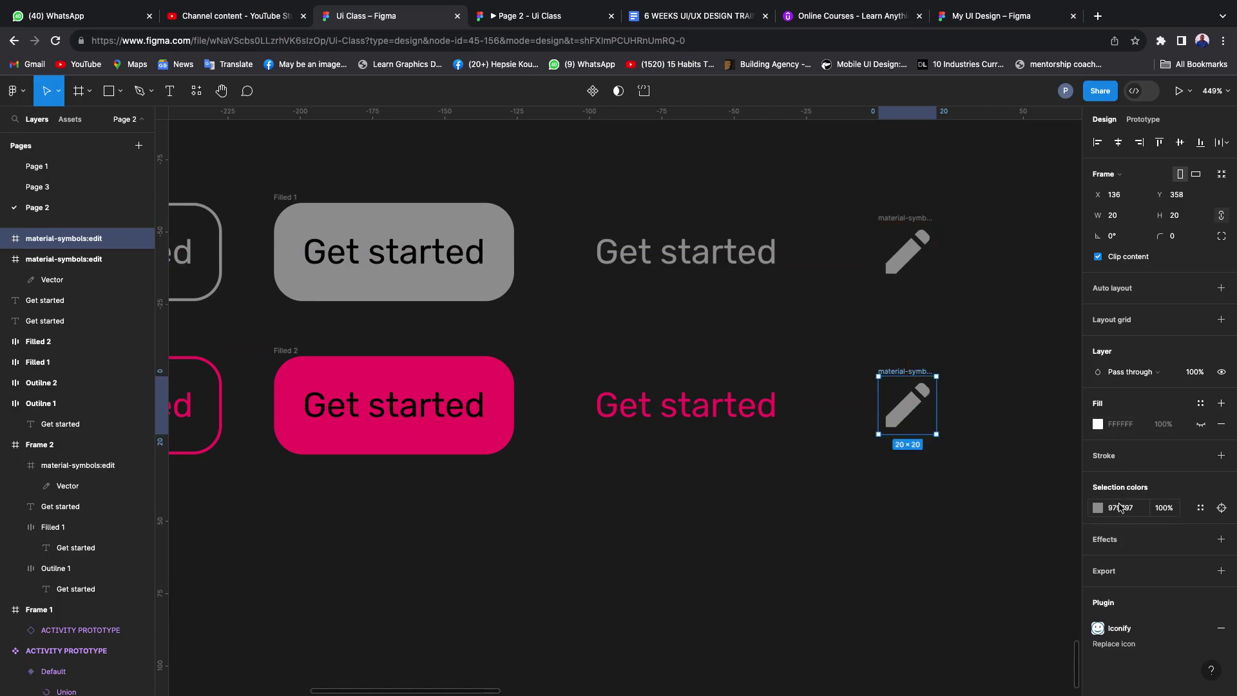
# - Set the duplicated pencil icon's colour to EF1D69
pyautogui.click(1119, 510)
pyautogui.write('EF1D69')
pyautogui.press('Return')
pyautogui.click(878, 532)
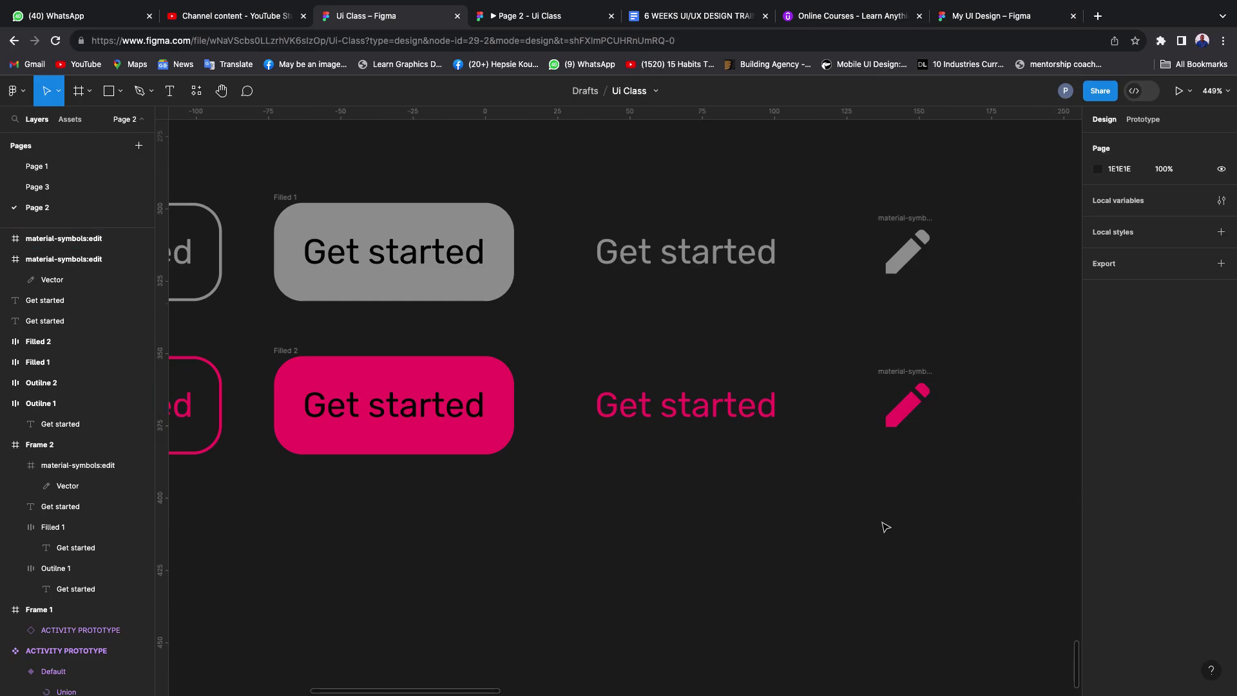
# - Combine the grey and pink outline buttons into a component set and move it clear of the filled buttons, to X -218, Y 280
pyautogui.scroll(-3, 883, 522)
pyautogui.click(318, 306)
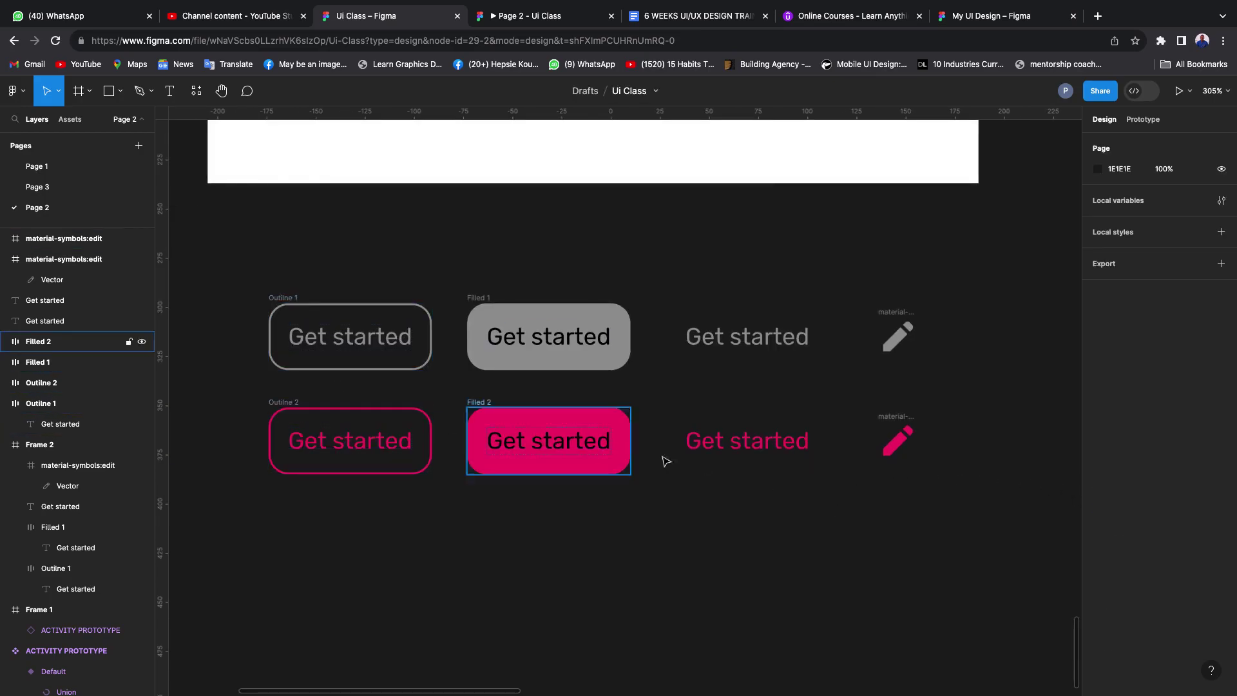
pyautogui.scroll(-2, 663, 462)
pyautogui.scroll(2, 451, 459)
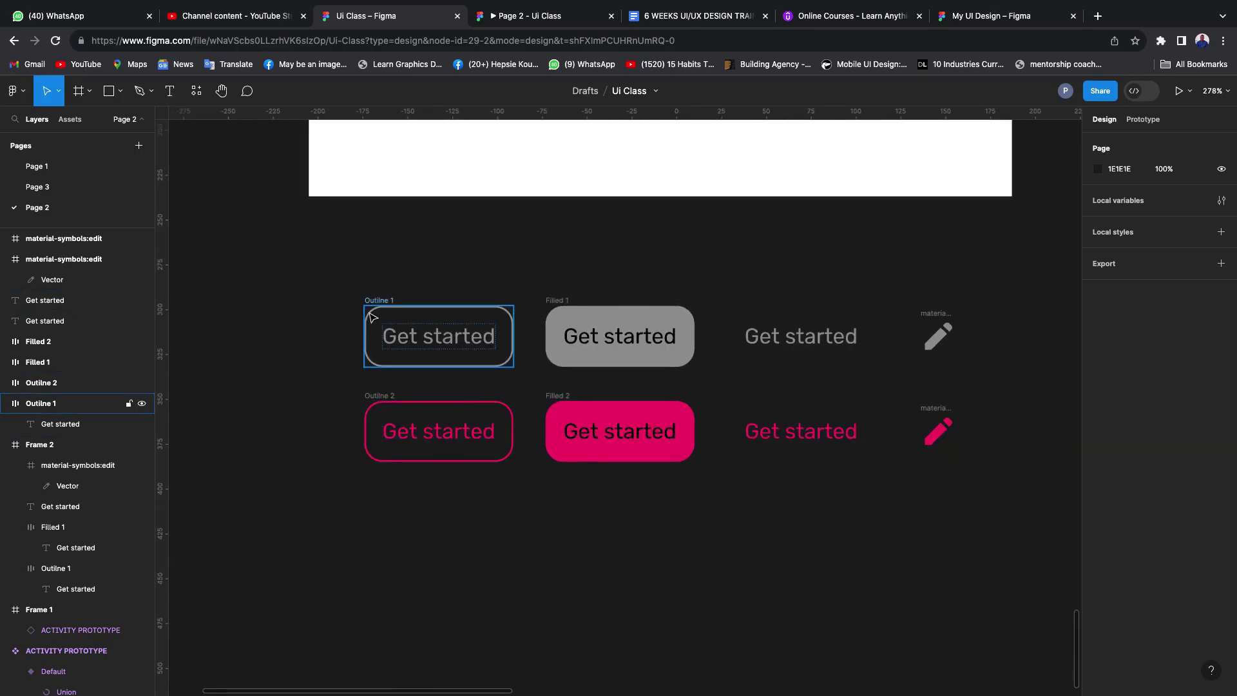
pyautogui.scroll(2, 387, 406)
pyautogui.moveTo(292, 261); pyautogui.dragTo(546, 493)
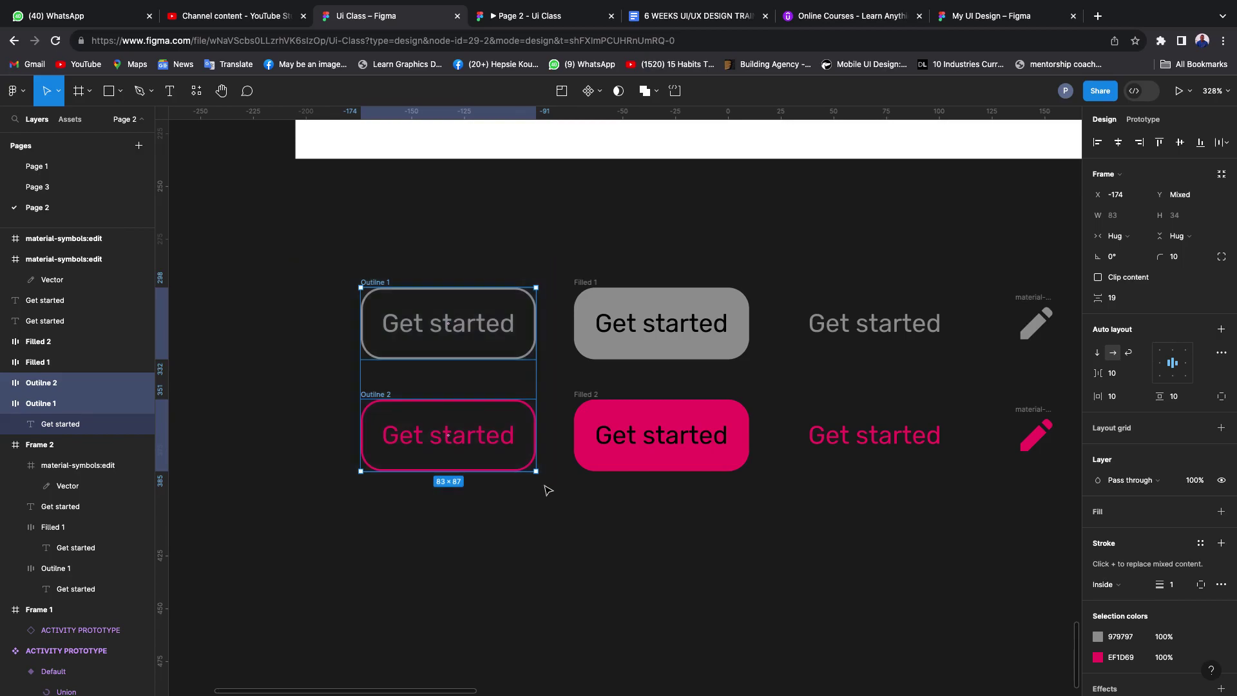
pyautogui.click(601, 94)
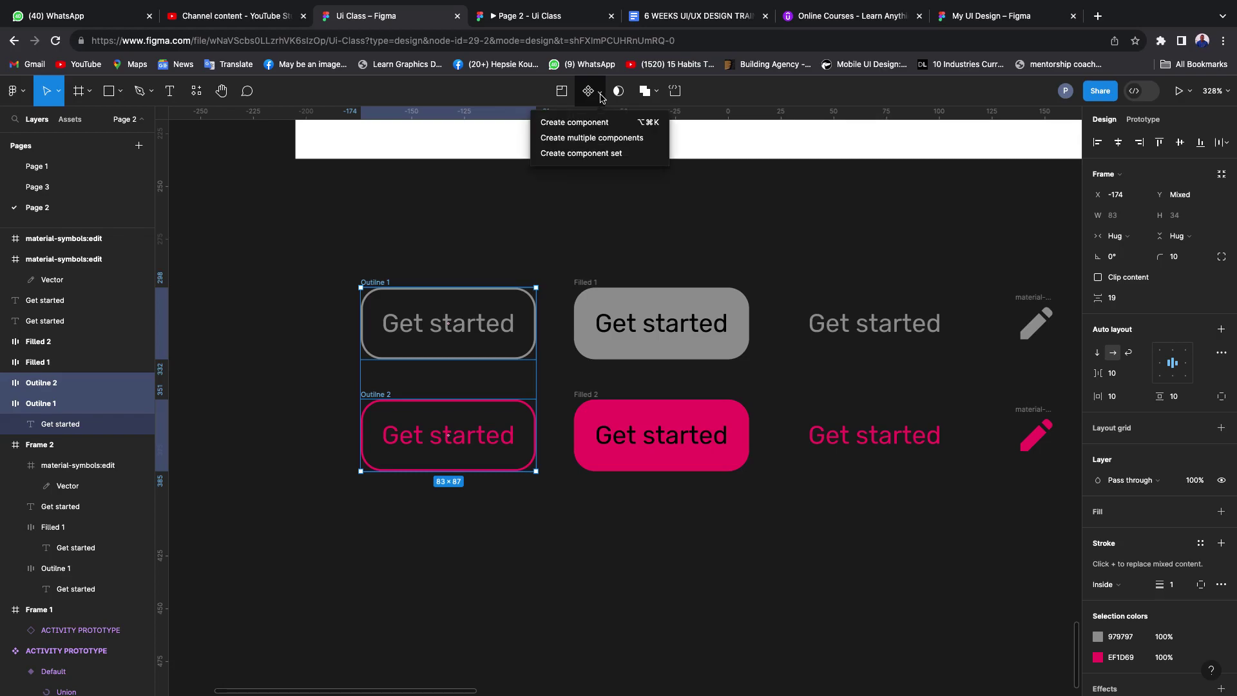
pyautogui.click(582, 156)
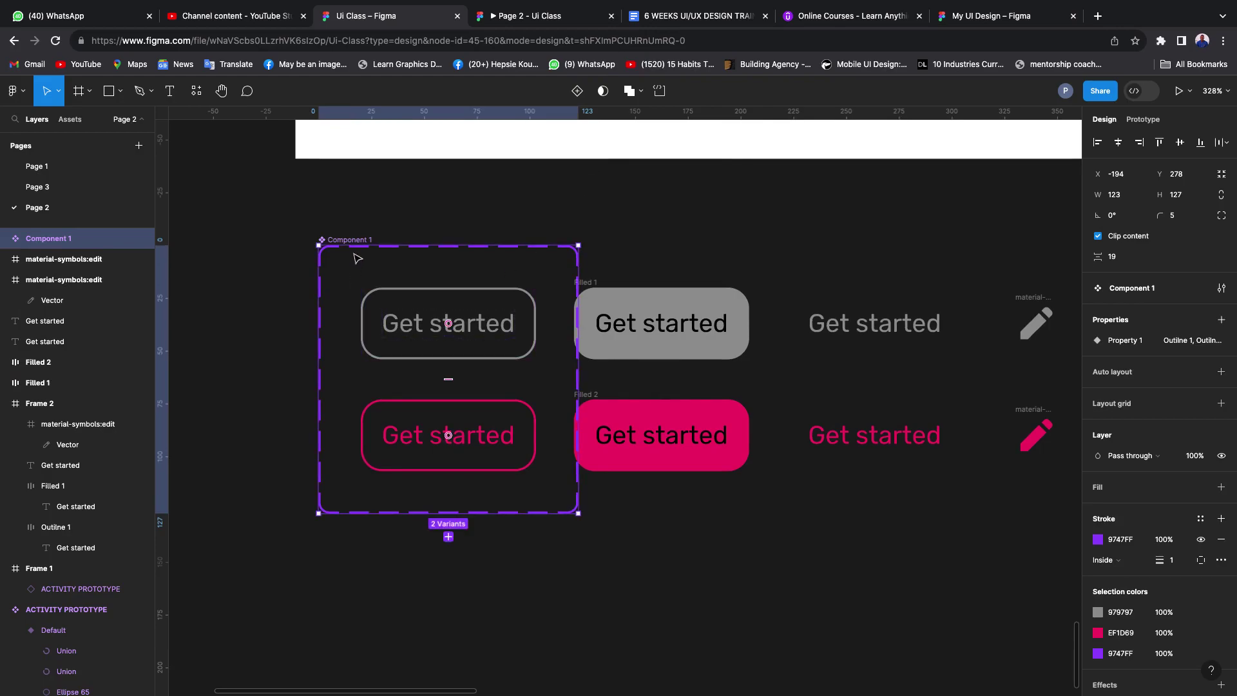
pyautogui.moveTo(367, 270); pyautogui.dragTo(315, 276)
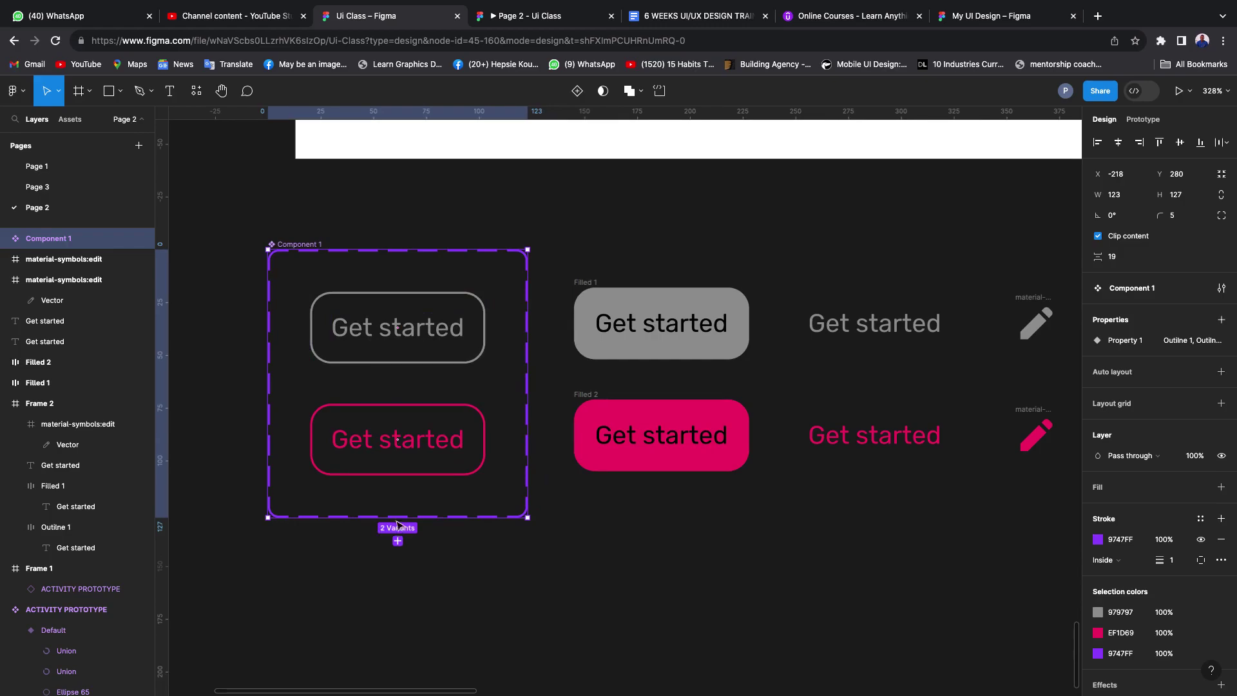
# - Add a prototype connection from the grey Outline 1 variant to the pink Outline 2 variant
pyautogui.click(377, 316)
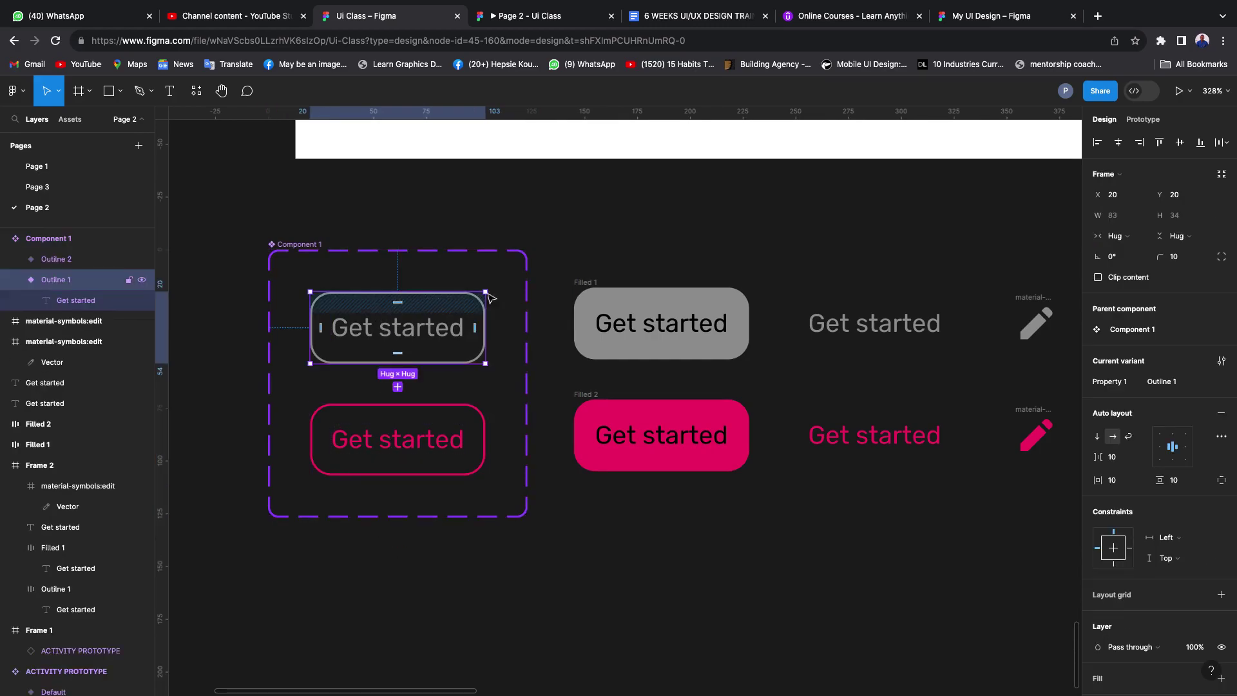
pyautogui.click(1146, 121)
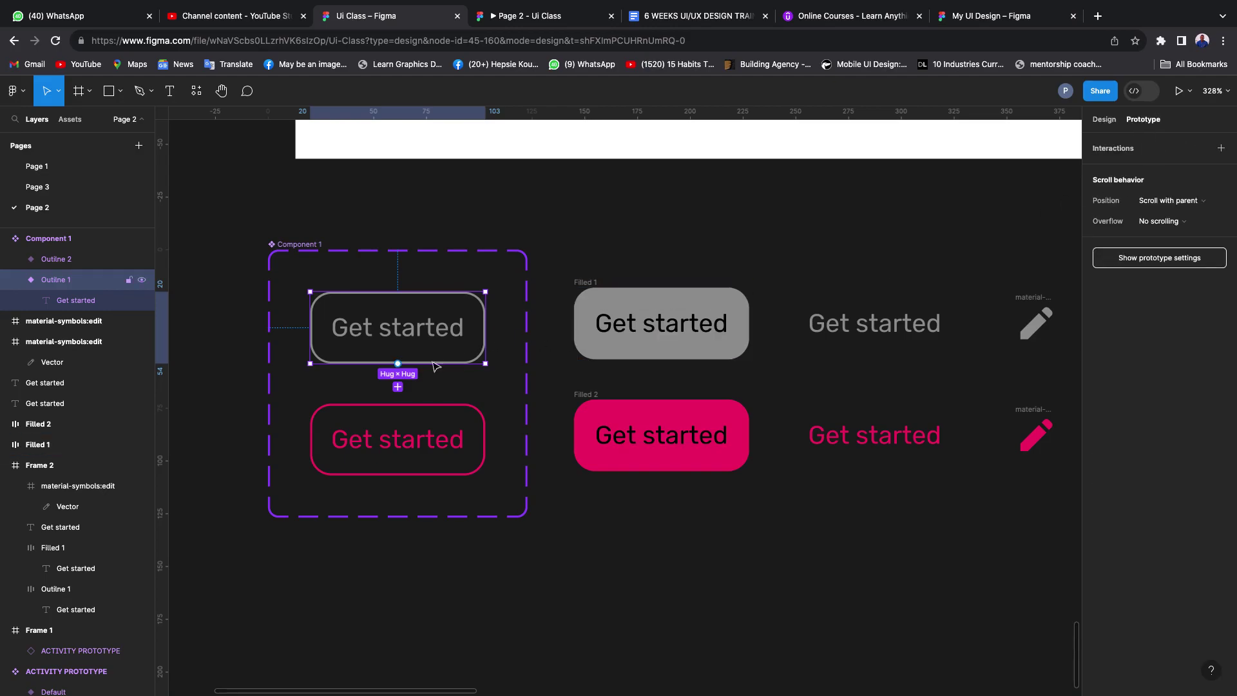
pyautogui.scroll(1, 386, 378)
pyautogui.scroll(3, 386, 378)
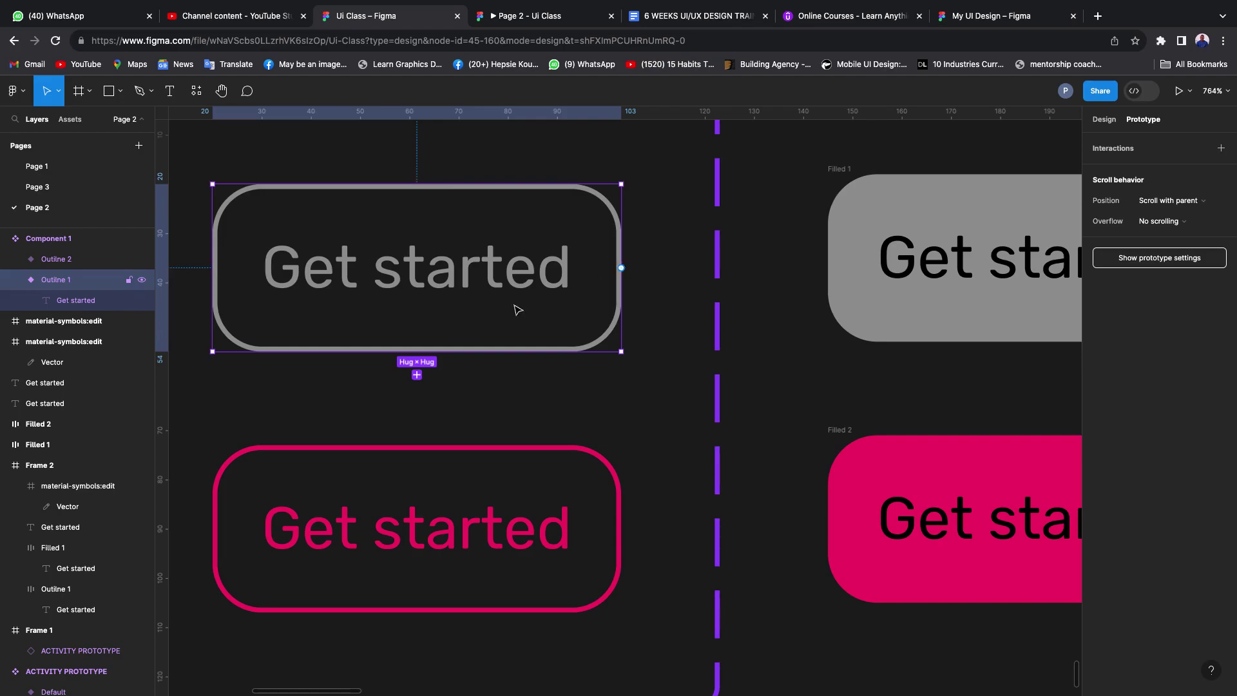
pyautogui.moveTo(418, 354); pyautogui.dragTo(423, 455)
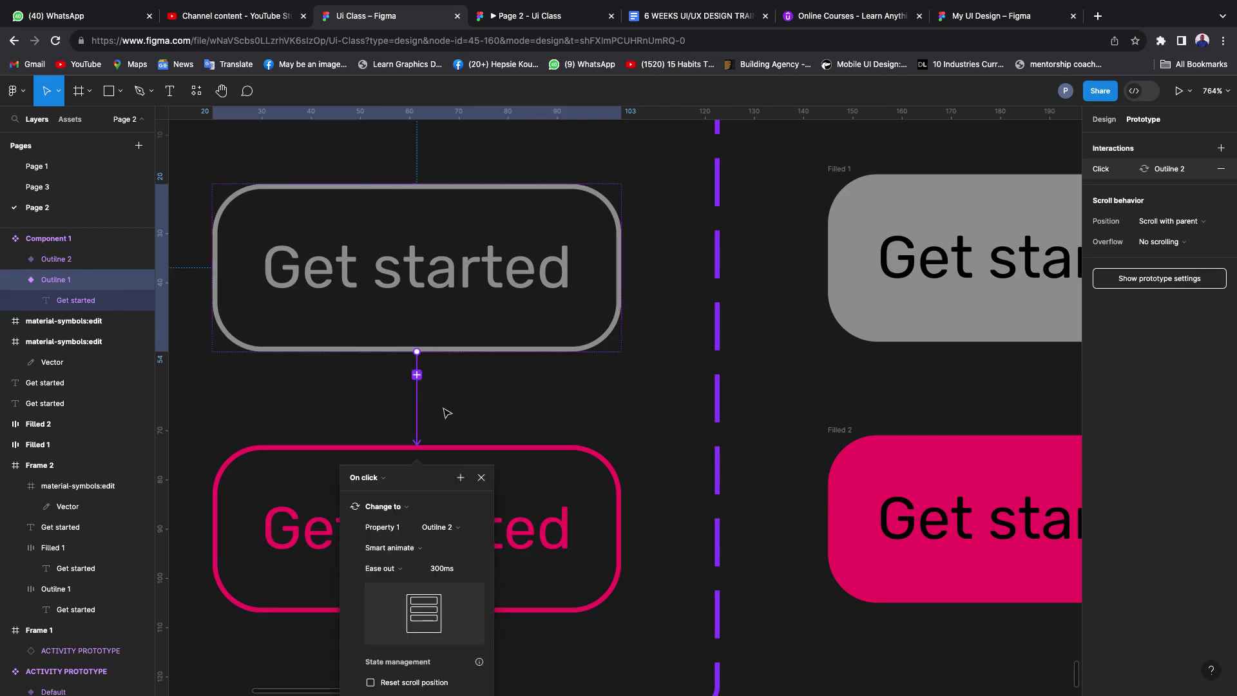
# - Set the trigger of the Outline 1 to Outline 2 interaction to While hovering
pyautogui.scroll(-2, 440, 363)
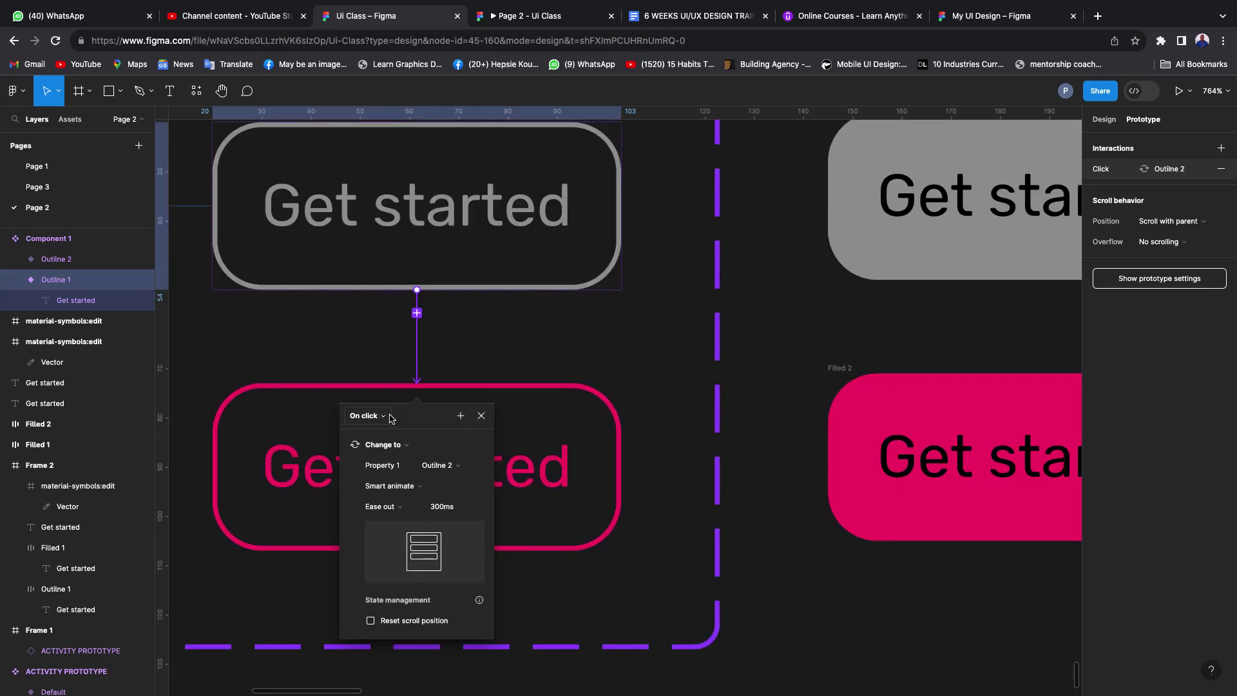
pyautogui.scroll(-1, 390, 419)
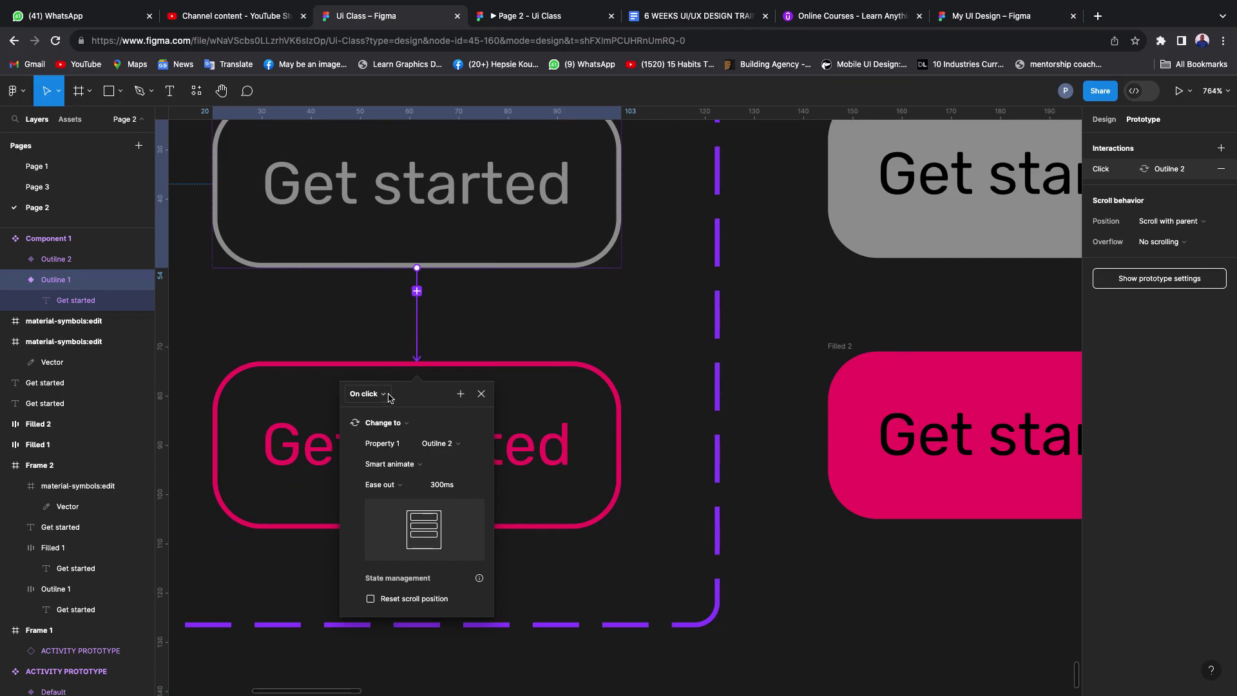
pyautogui.scroll(-1, 394, 401)
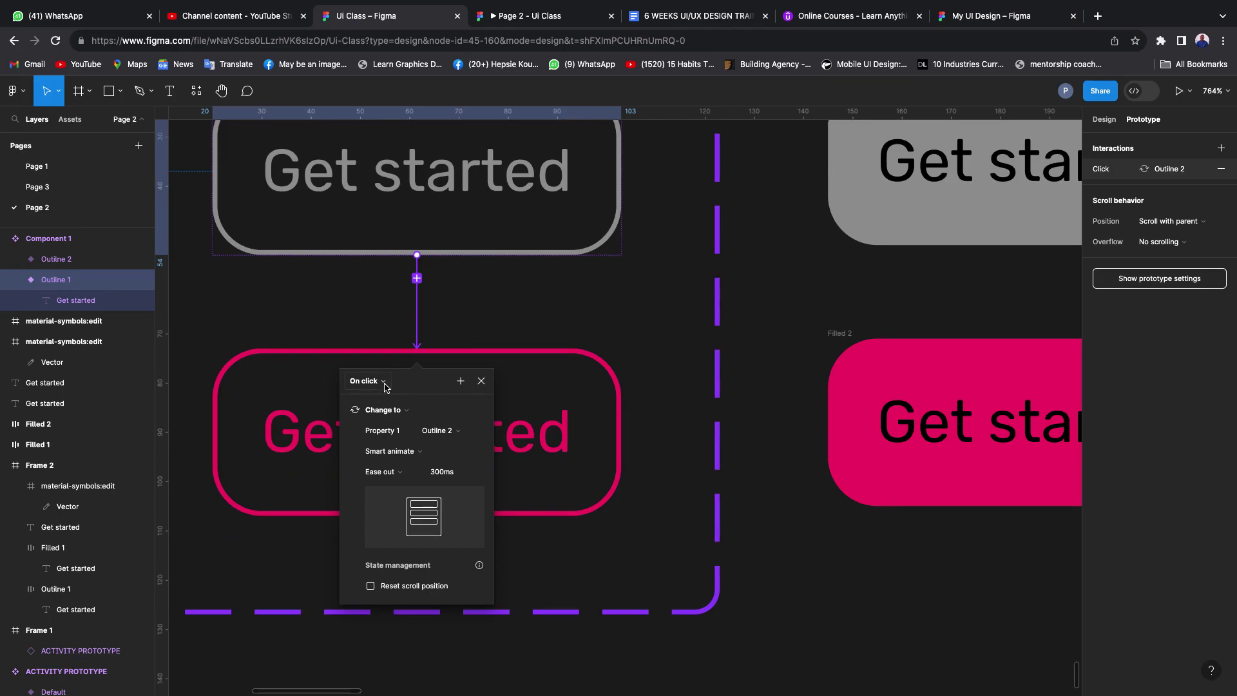
pyautogui.click(356, 386)
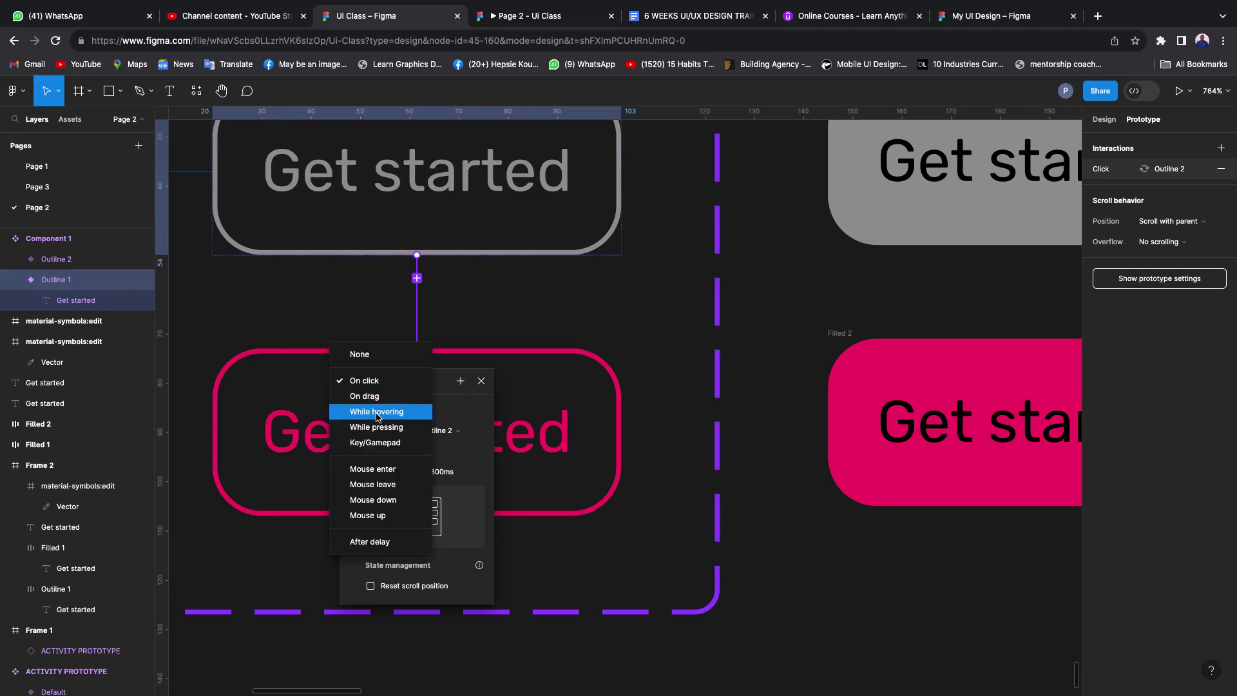
pyautogui.click(377, 413)
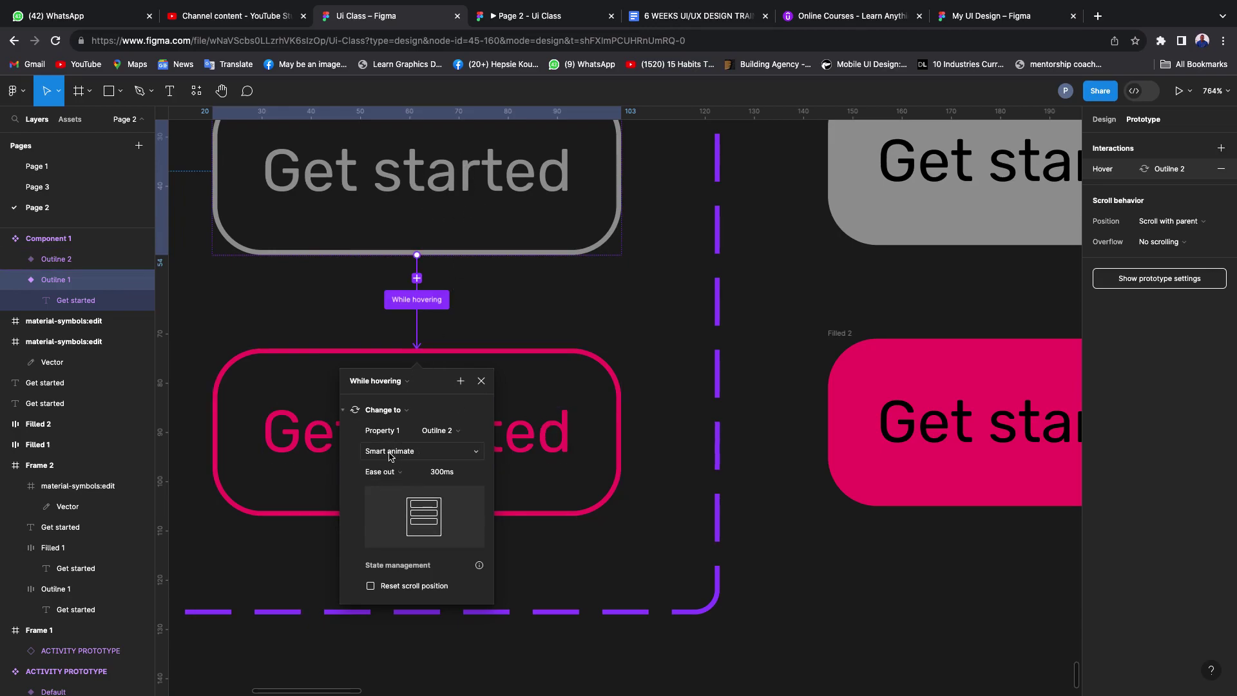
# - Switch the hover interaction's animation to Instant and back to Smart animate
pyautogui.click(425, 456)
pyautogui.click(406, 424)
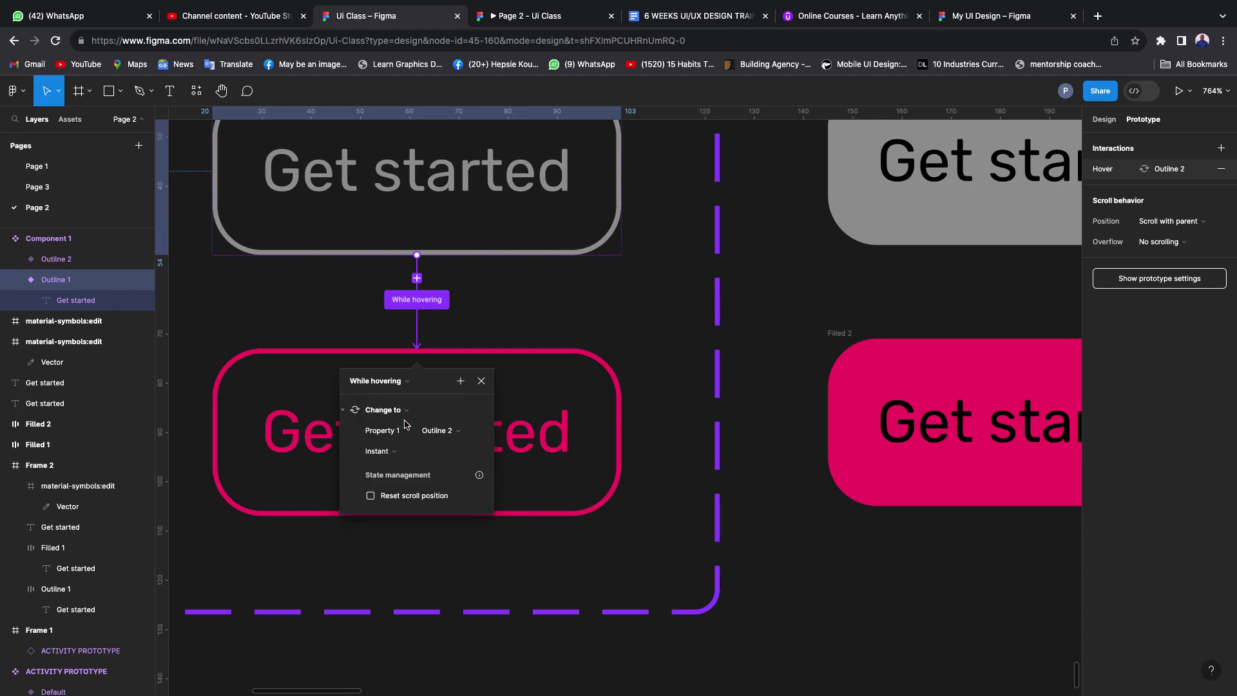
pyautogui.click(397, 453)
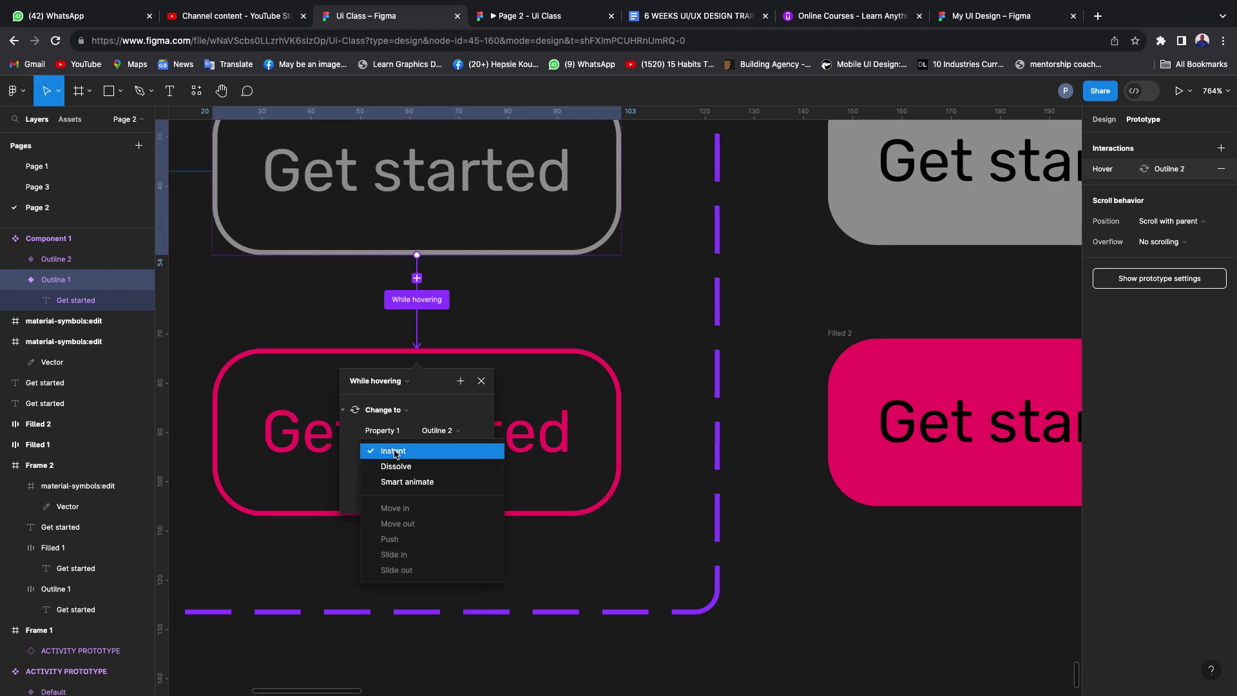
pyautogui.click(402, 483)
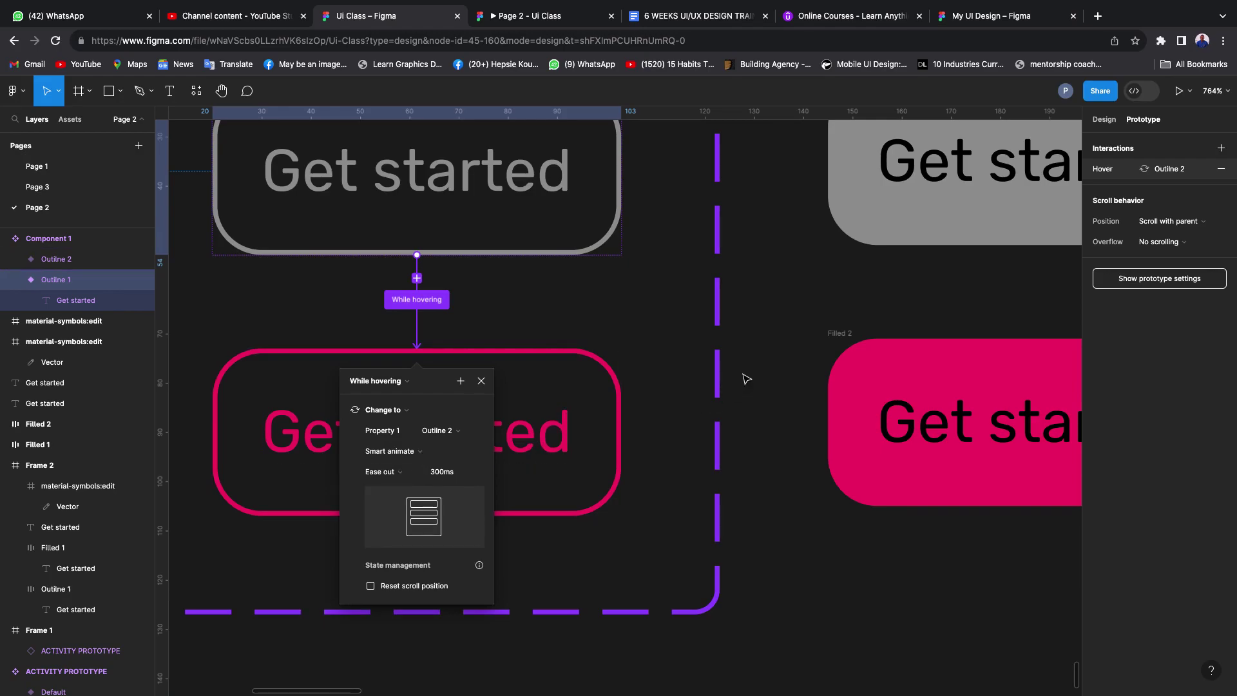
pyautogui.click(763, 423)
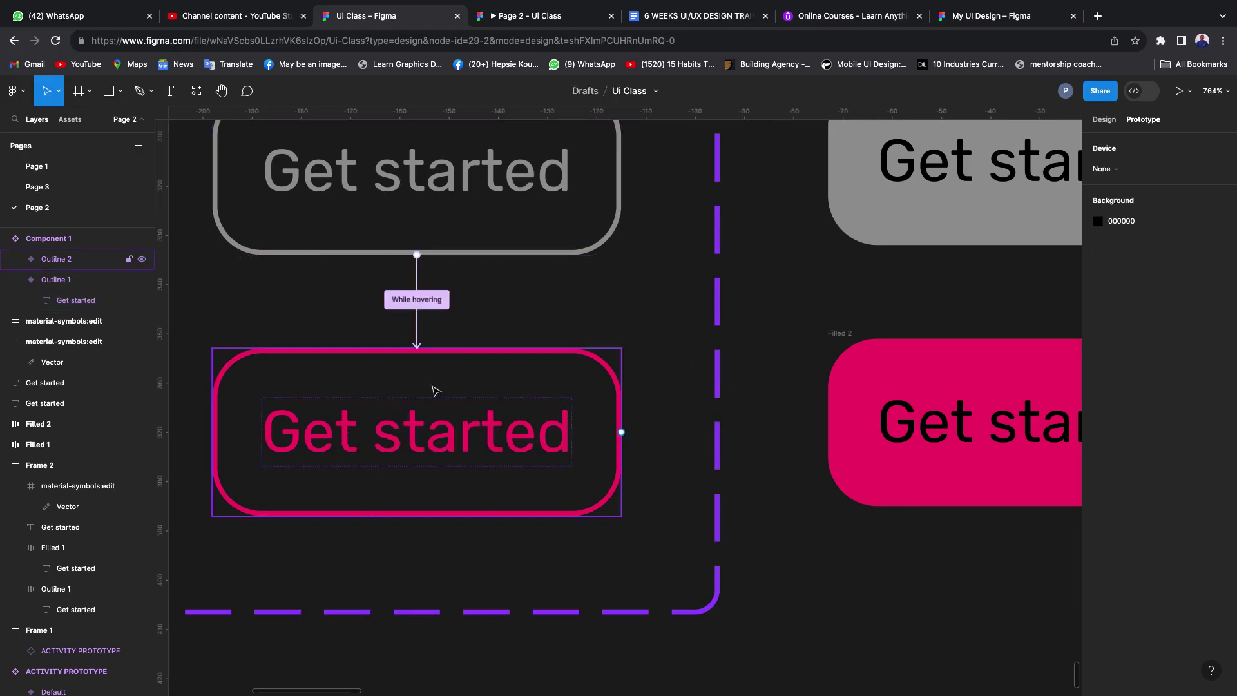
# - Rename the outline component set as "Outline button"
pyautogui.scroll(-10, 581, 327)
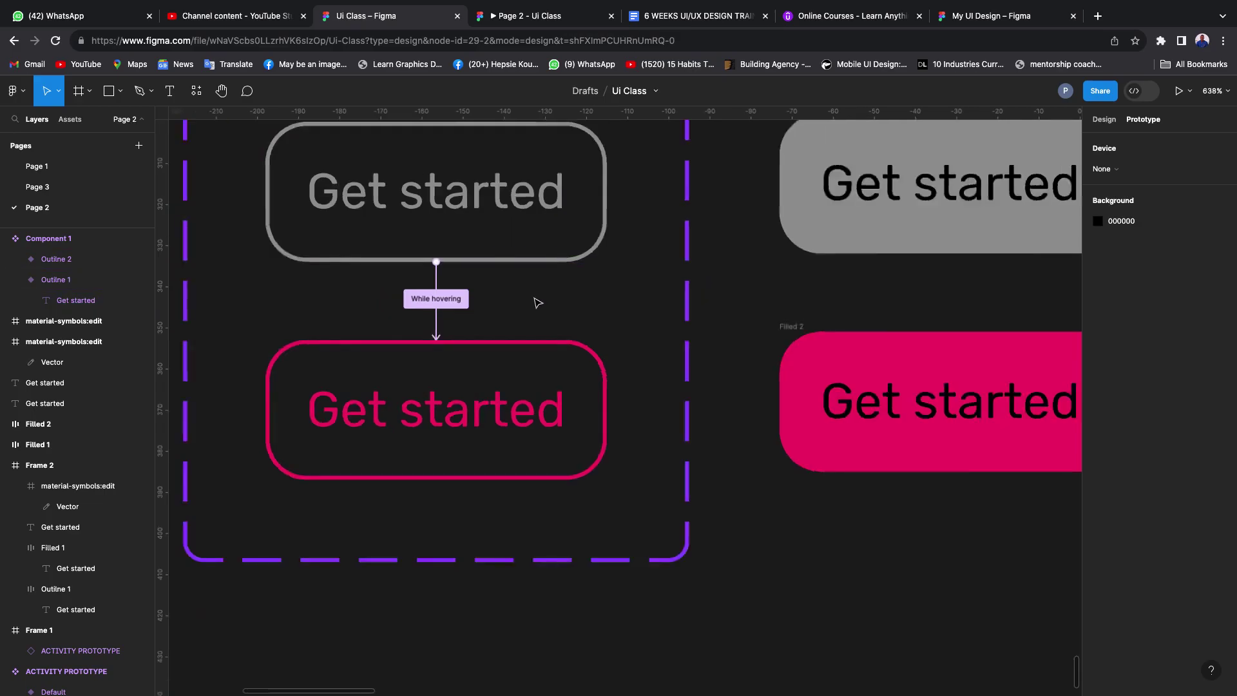
pyautogui.scroll(2, 419, 260)
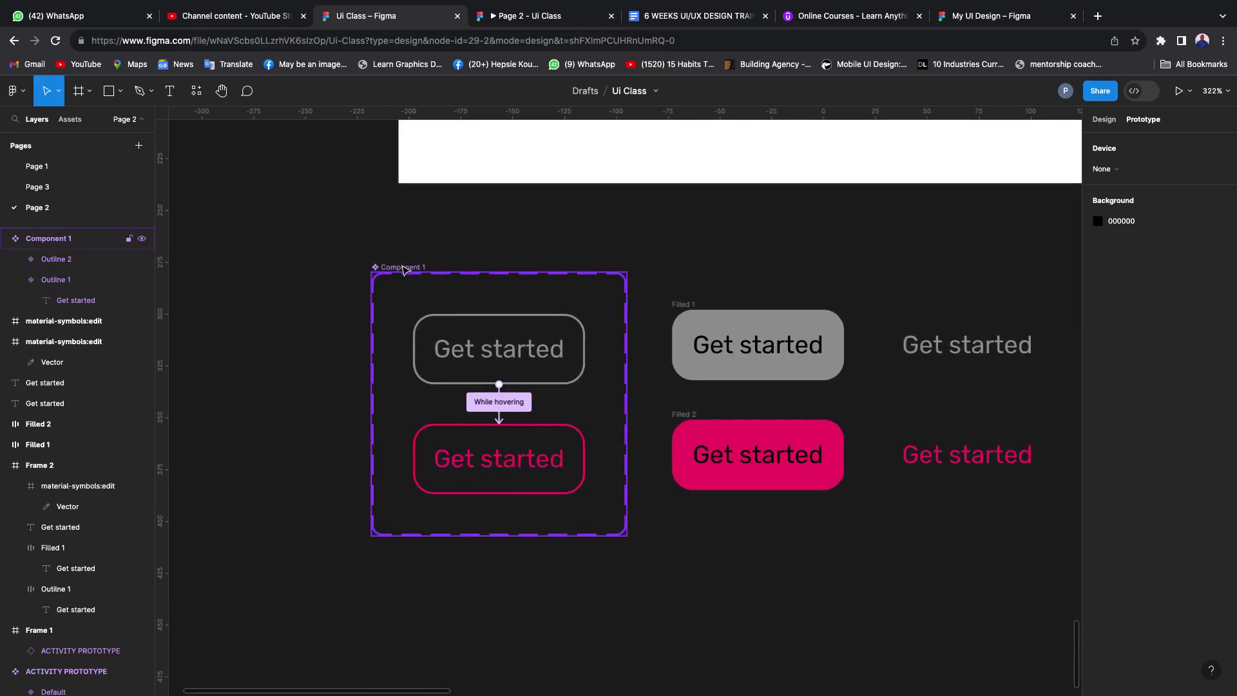
pyautogui.click(416, 265)
pyautogui.doubleClick(415, 264)
pyautogui.write('Outline butt')
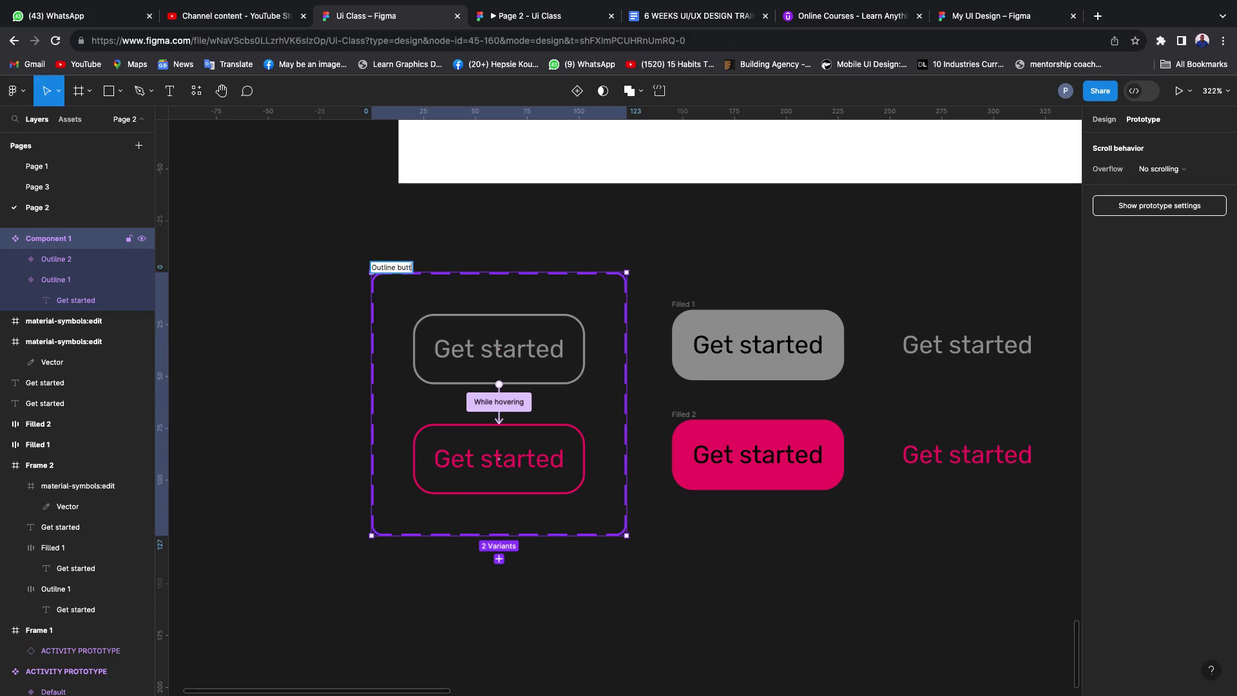
pyautogui.press('Return')
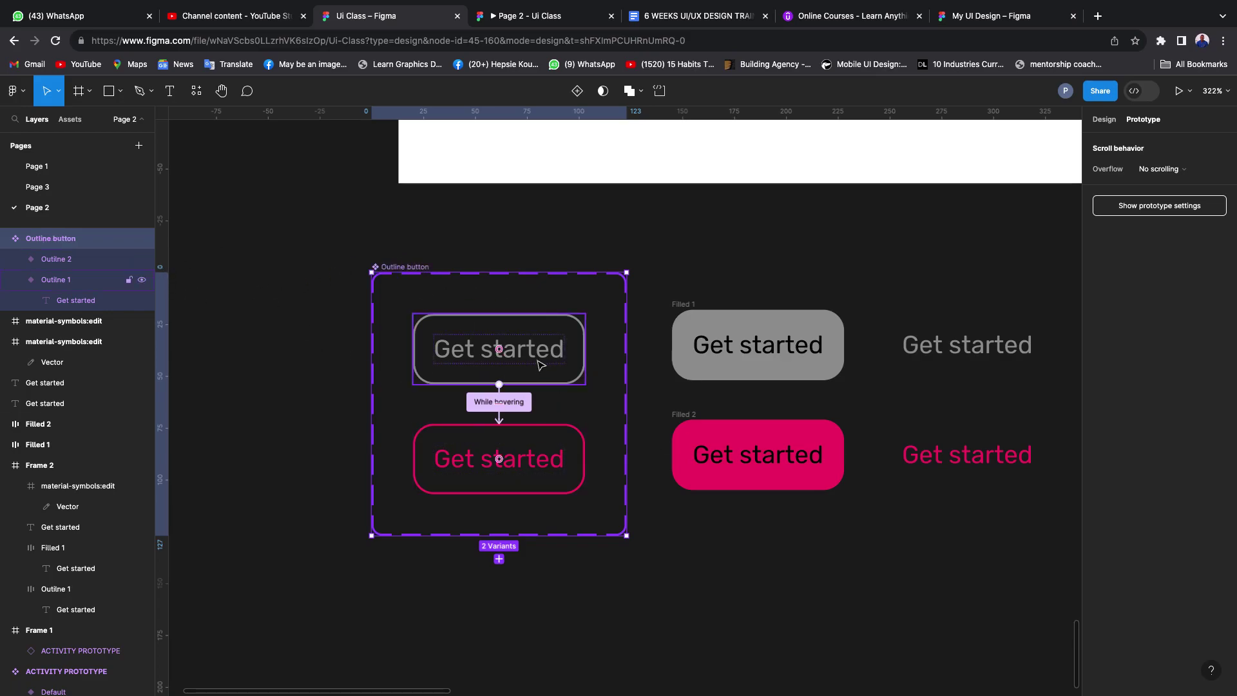
pyautogui.click(272, 255)
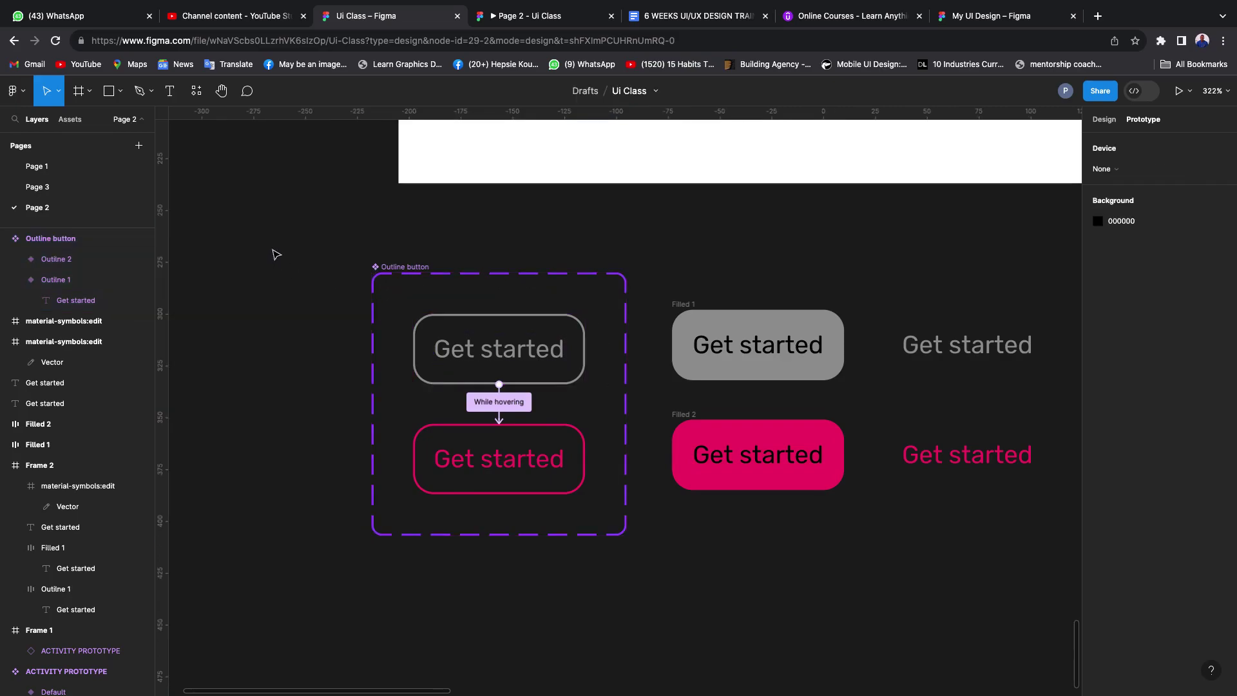
# - Place an instance of the Outline button component on the canvas just below its component set, at about X -220, Y 425
pyautogui.click(72, 121)
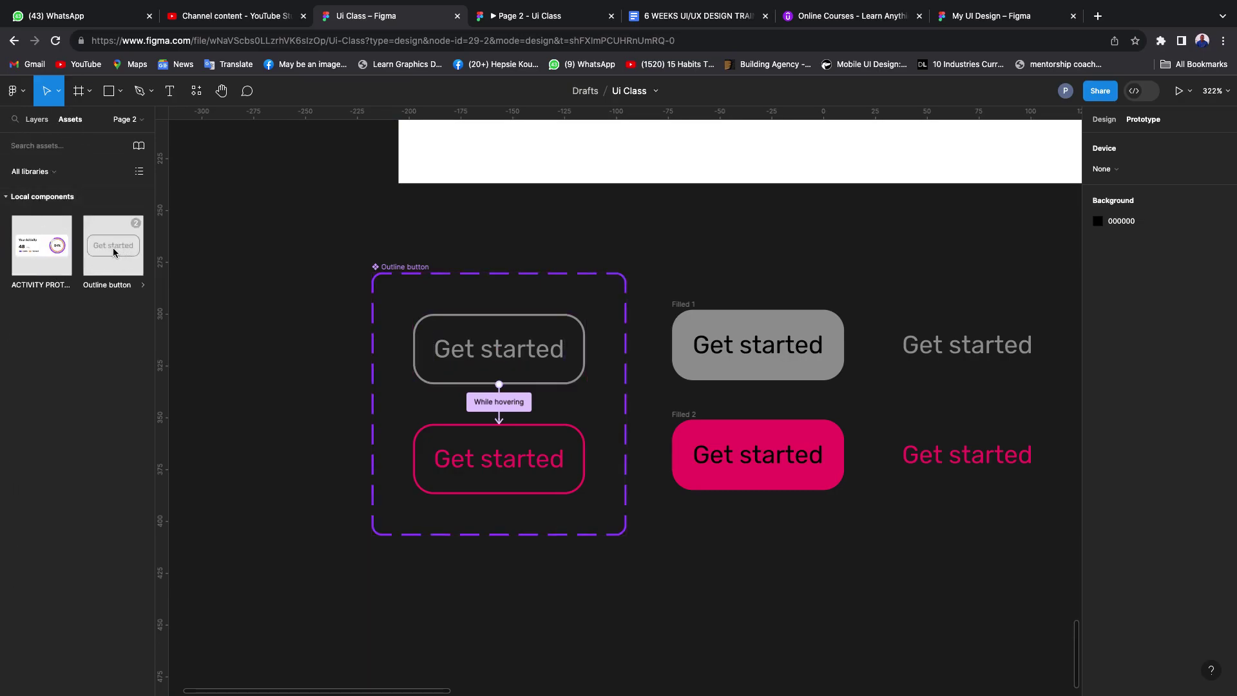
pyautogui.moveTo(119, 274); pyautogui.dragTo(453, 612)
pyautogui.scroll(-4, 430, 542)
pyautogui.scroll(2, 461, 415)
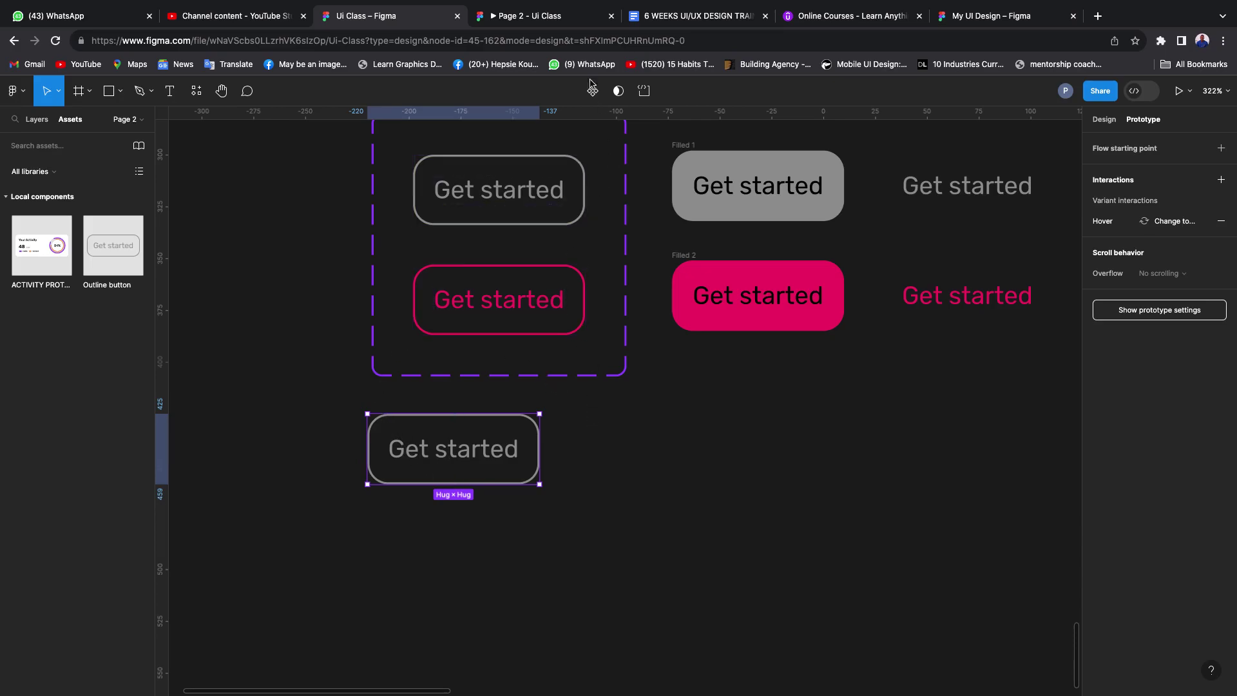
# - Switch to the running prototype preview and set its scaling to Fill screen
pyautogui.click(537, 18)
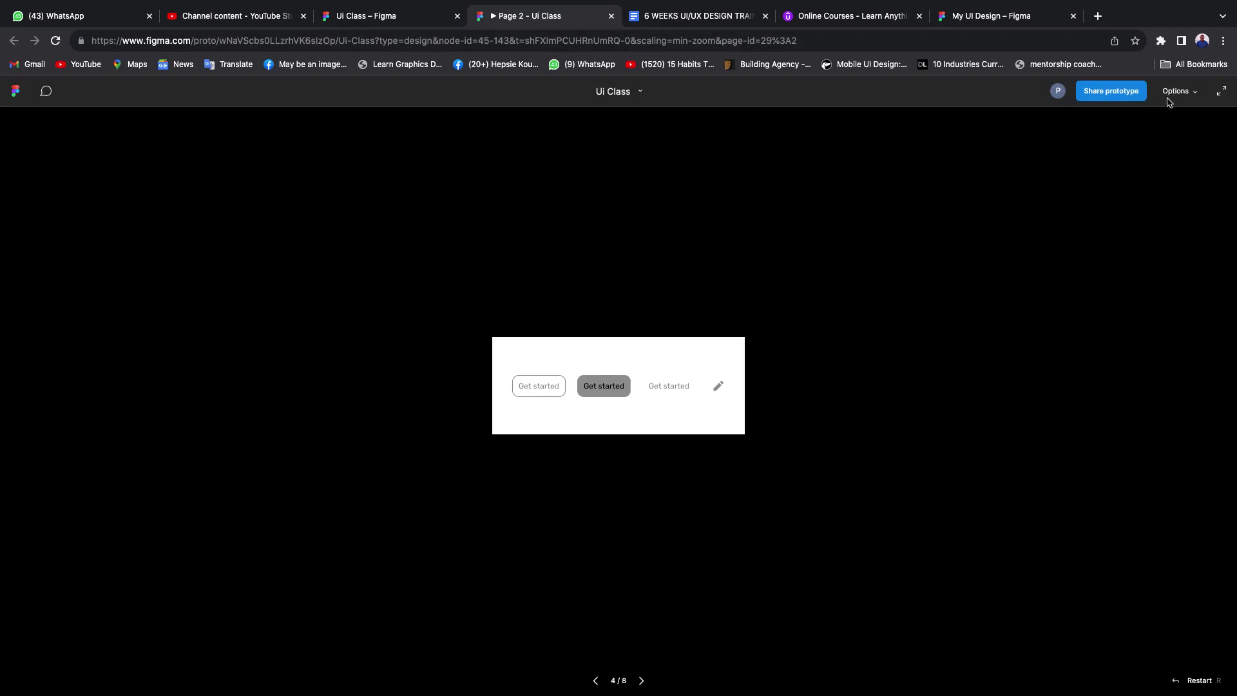
pyautogui.click(1196, 92)
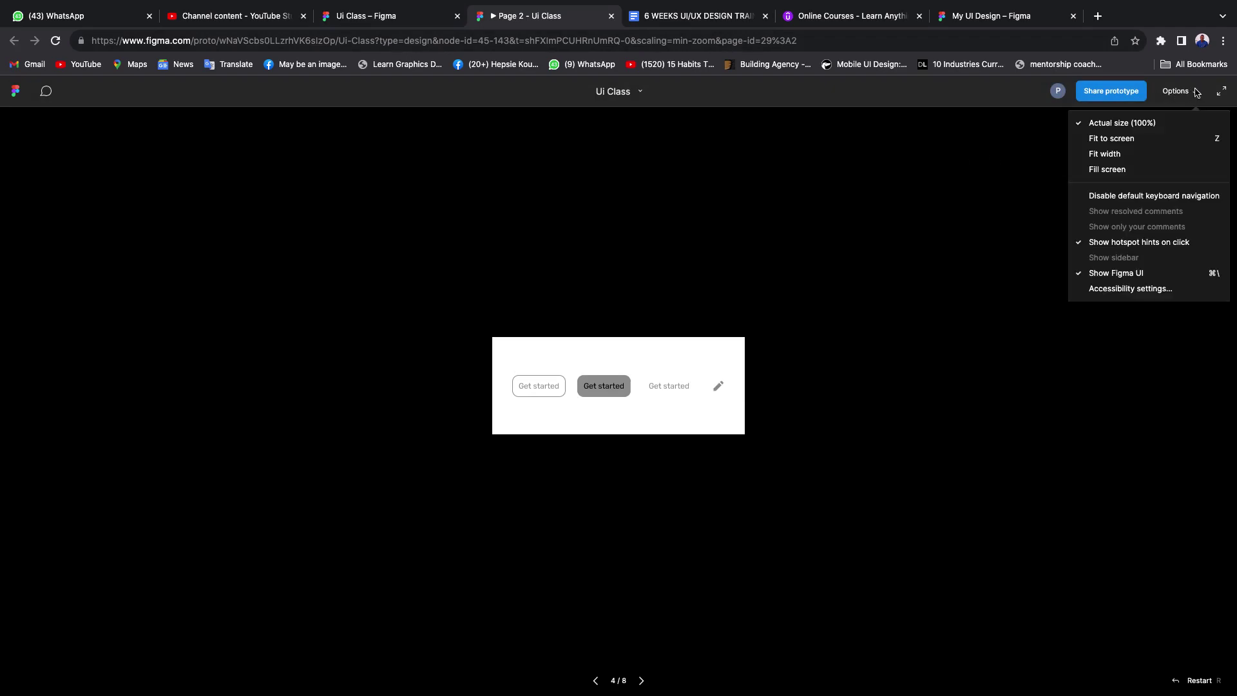
pyautogui.click(1112, 142)
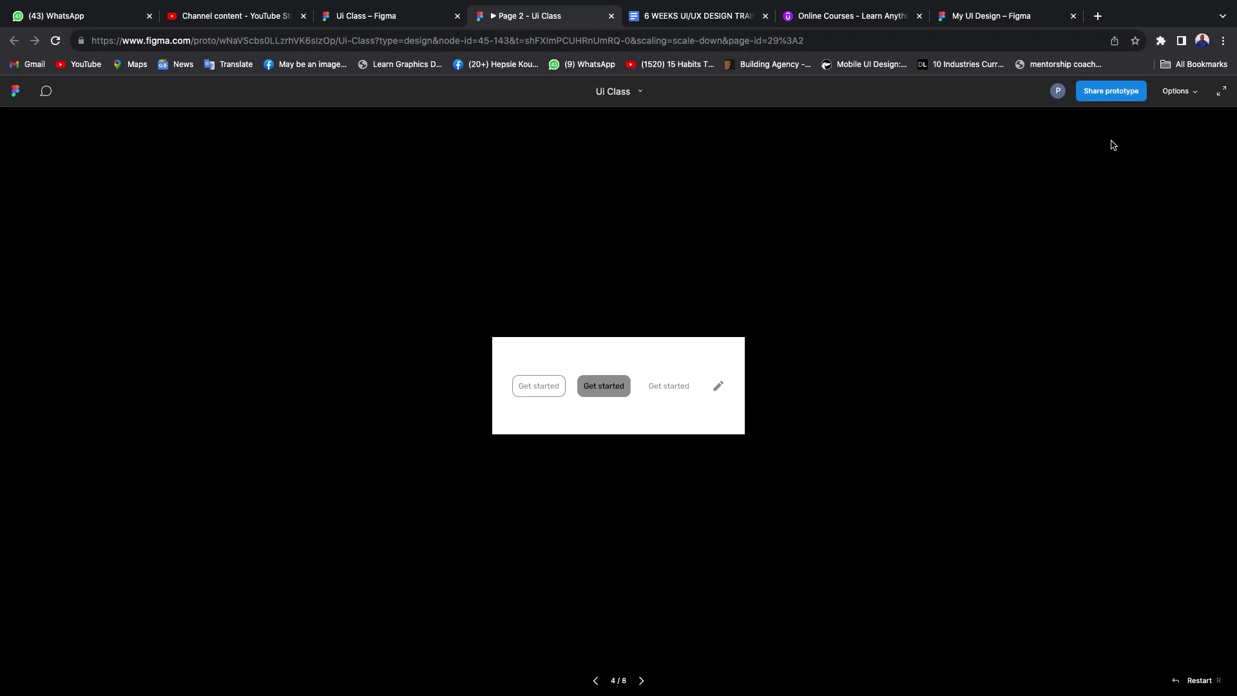
pyautogui.click(1177, 100)
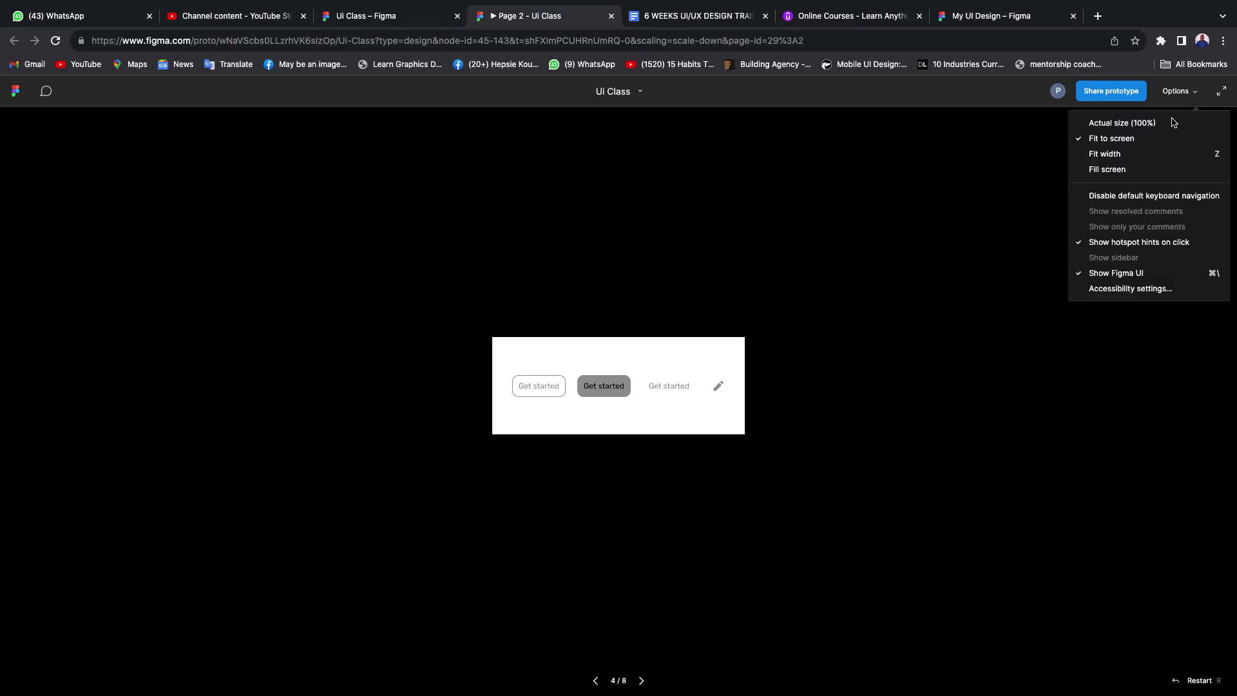
pyautogui.click(1115, 169)
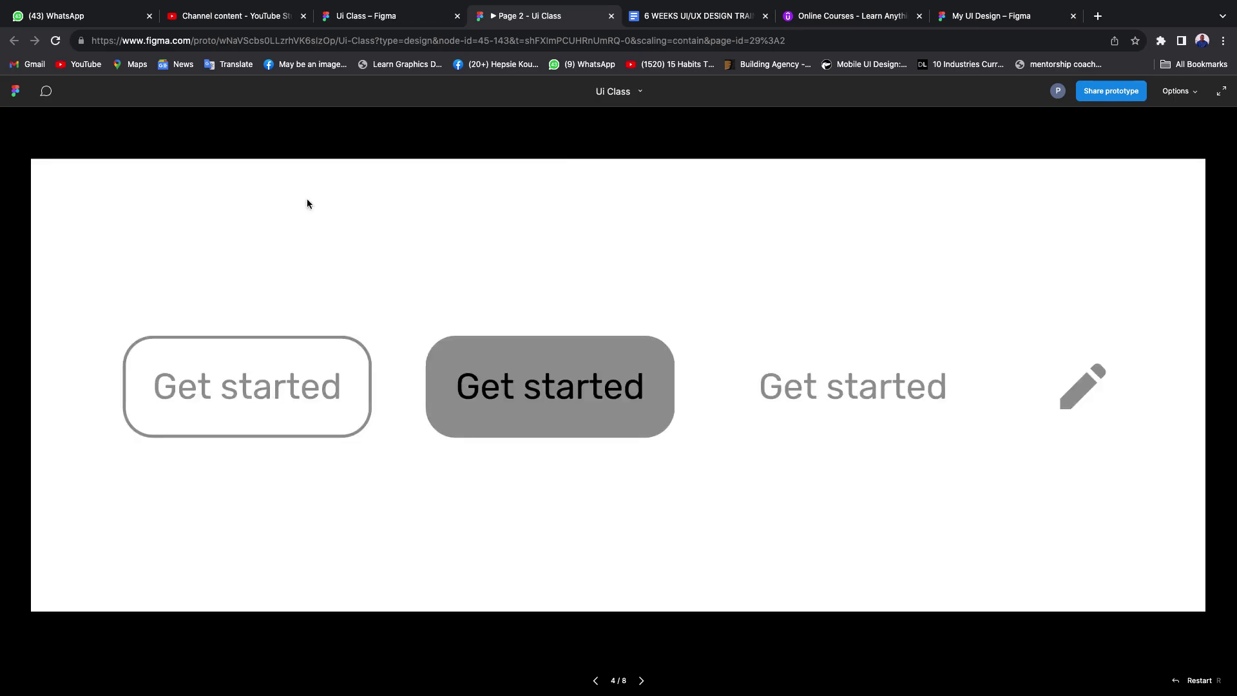
# - Return to the design file and combine the Filled 1 and Filled 2 buttons into a component set
pyautogui.click(377, 19)
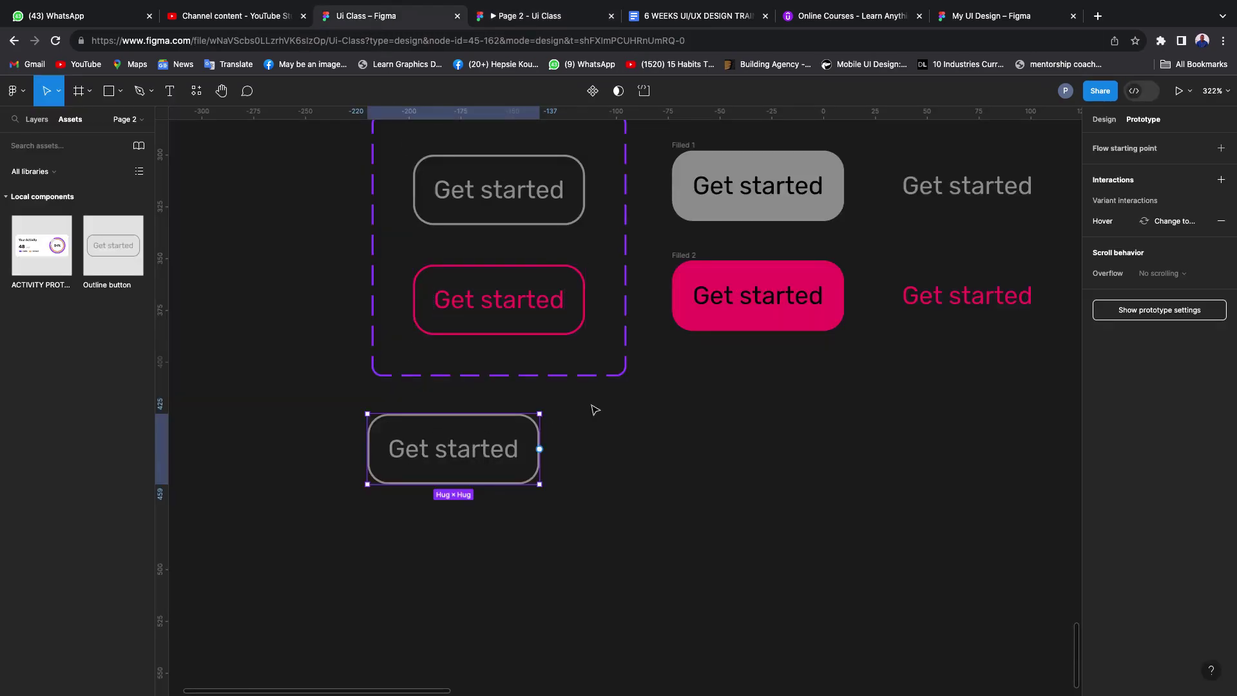
pyautogui.scroll(-3, 596, 395)
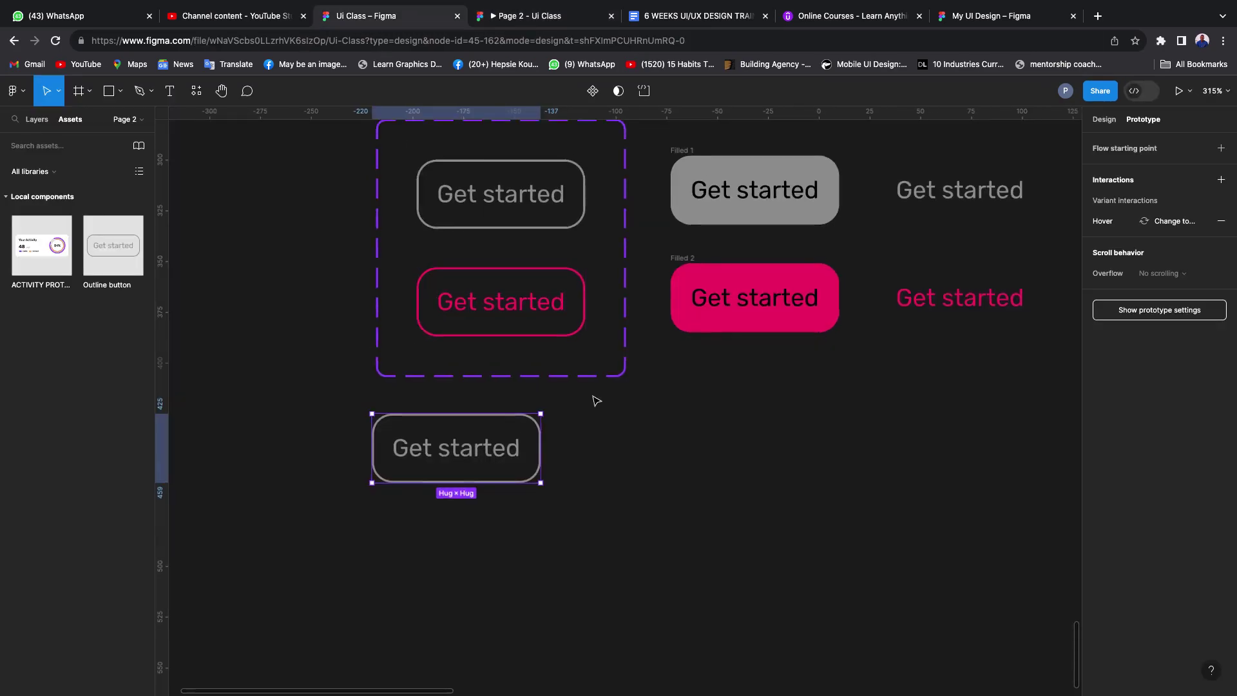
pyautogui.click(652, 179)
pyautogui.click(1105, 120)
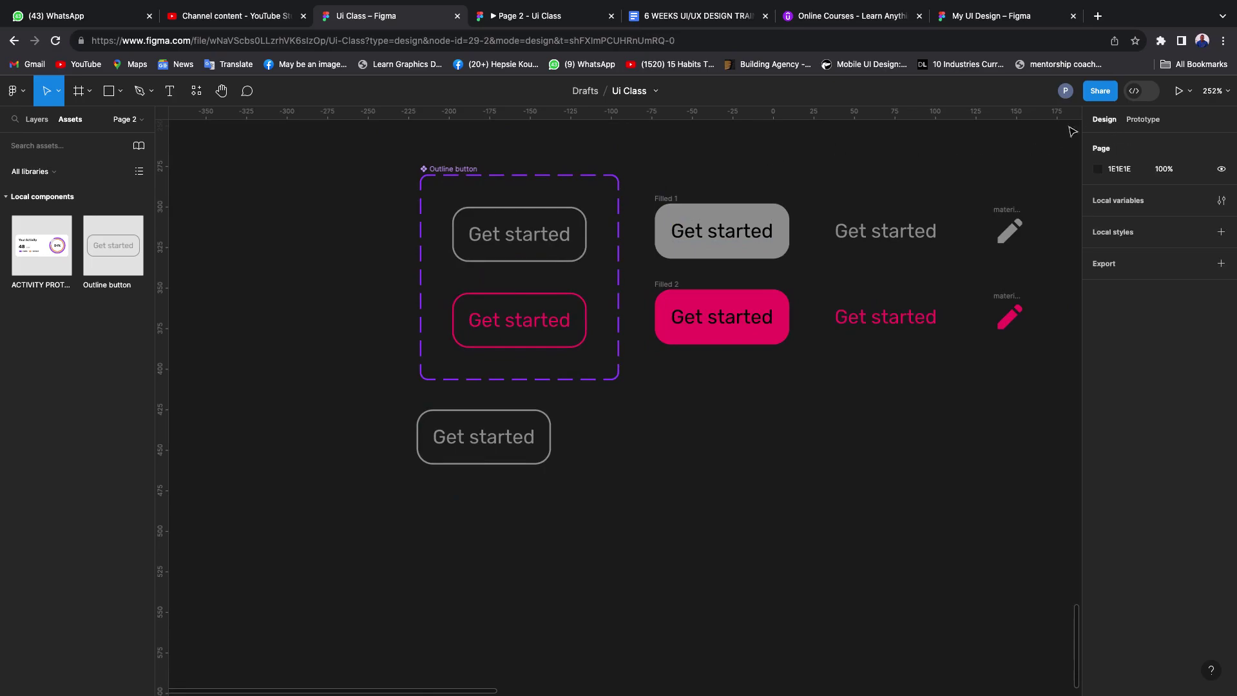
pyautogui.moveTo(647, 166); pyautogui.dragTo(801, 389)
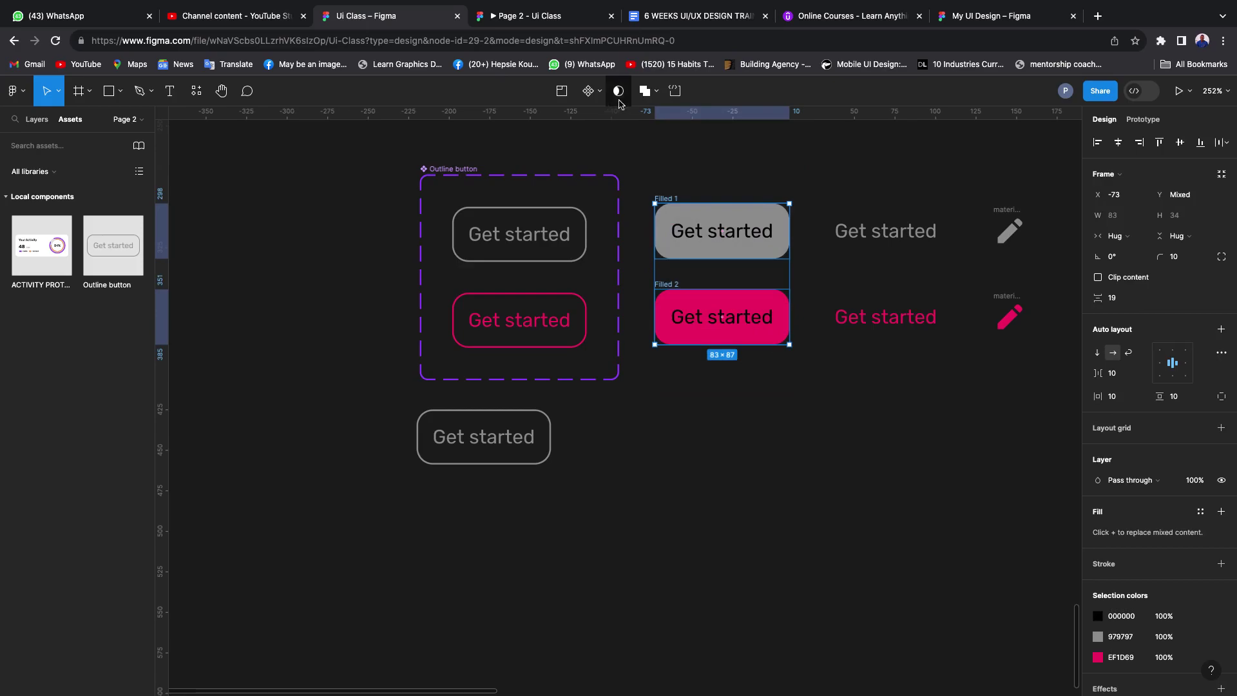
pyautogui.click(599, 94)
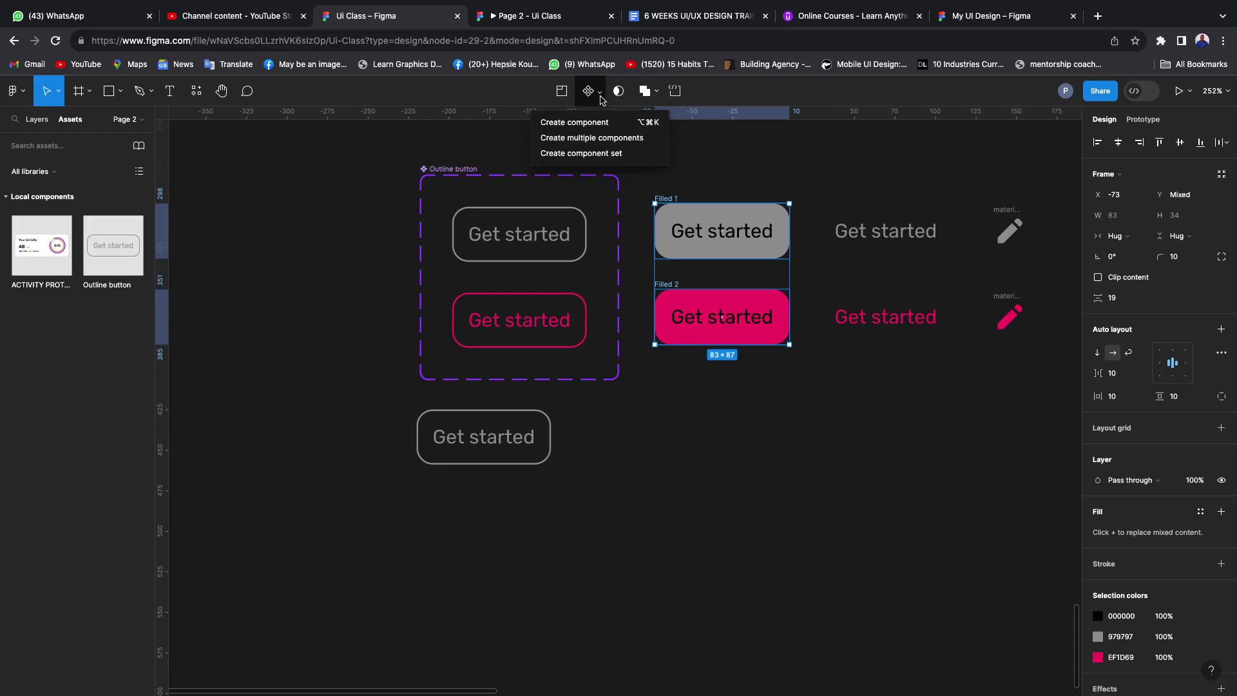
pyautogui.click(588, 155)
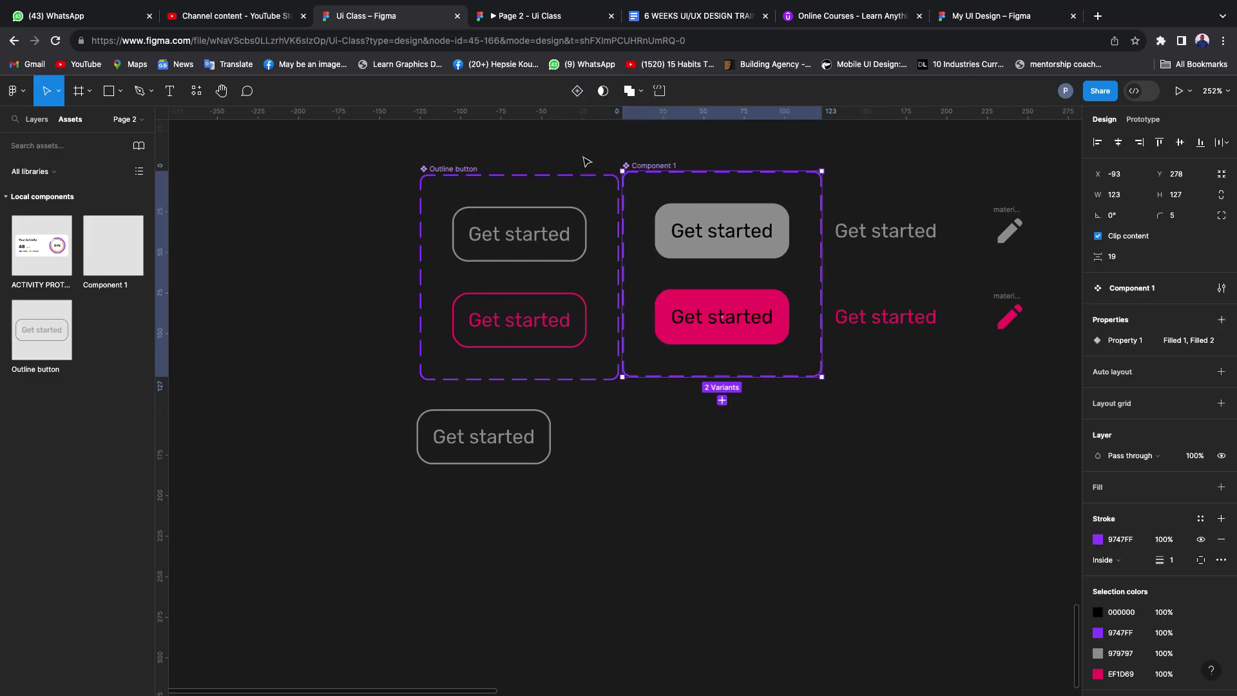
# - Add a While hovering interaction that changes the grey filled button variant to Filled 2
pyautogui.click(1141, 121)
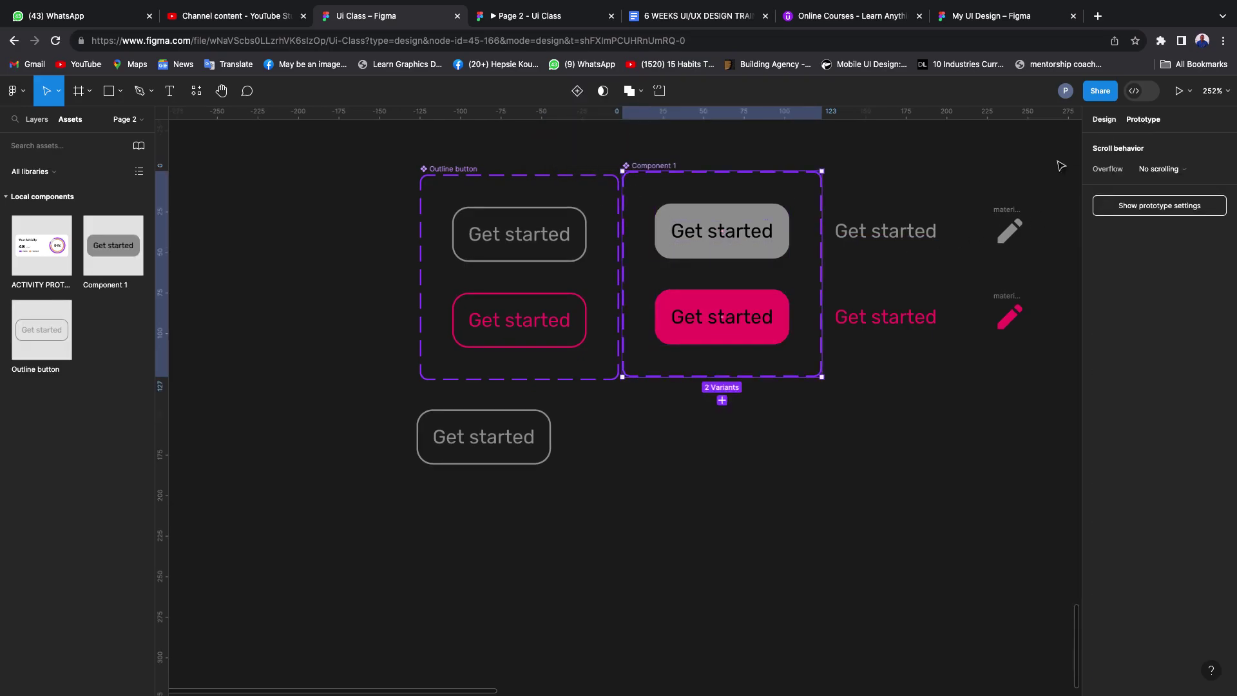
pyautogui.click(724, 263)
pyautogui.moveTo(723, 259); pyautogui.dragTo(739, 300)
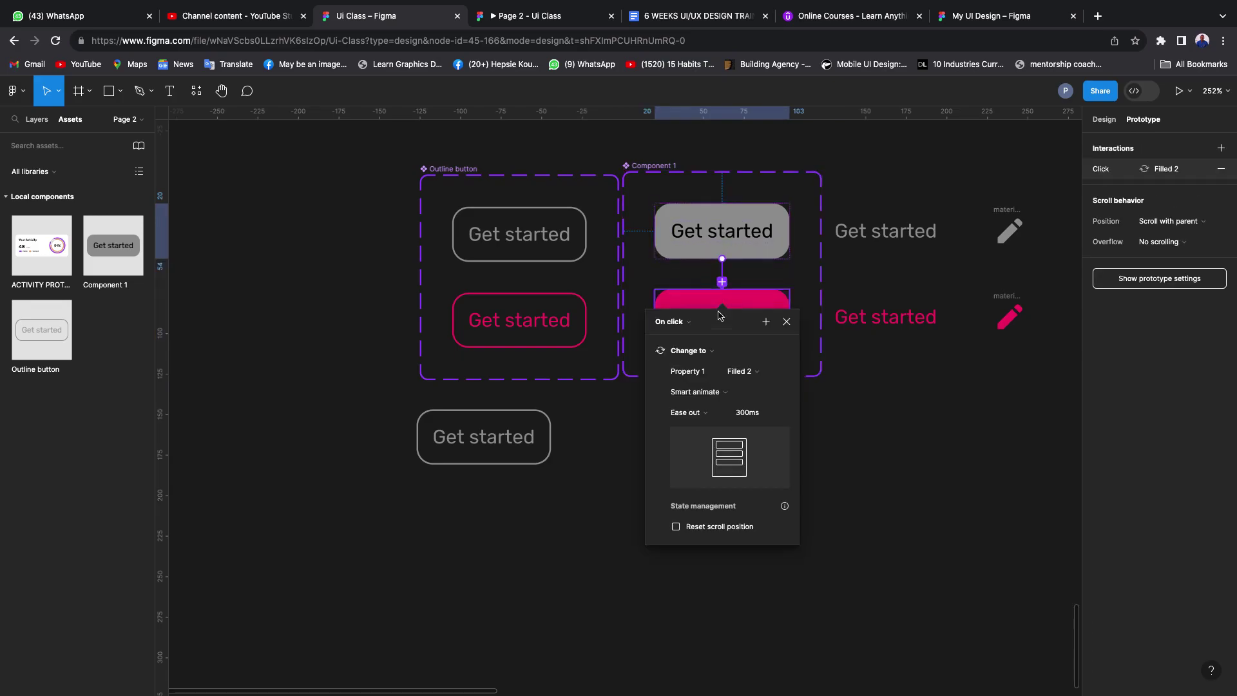
pyautogui.click(682, 327)
pyautogui.click(682, 353)
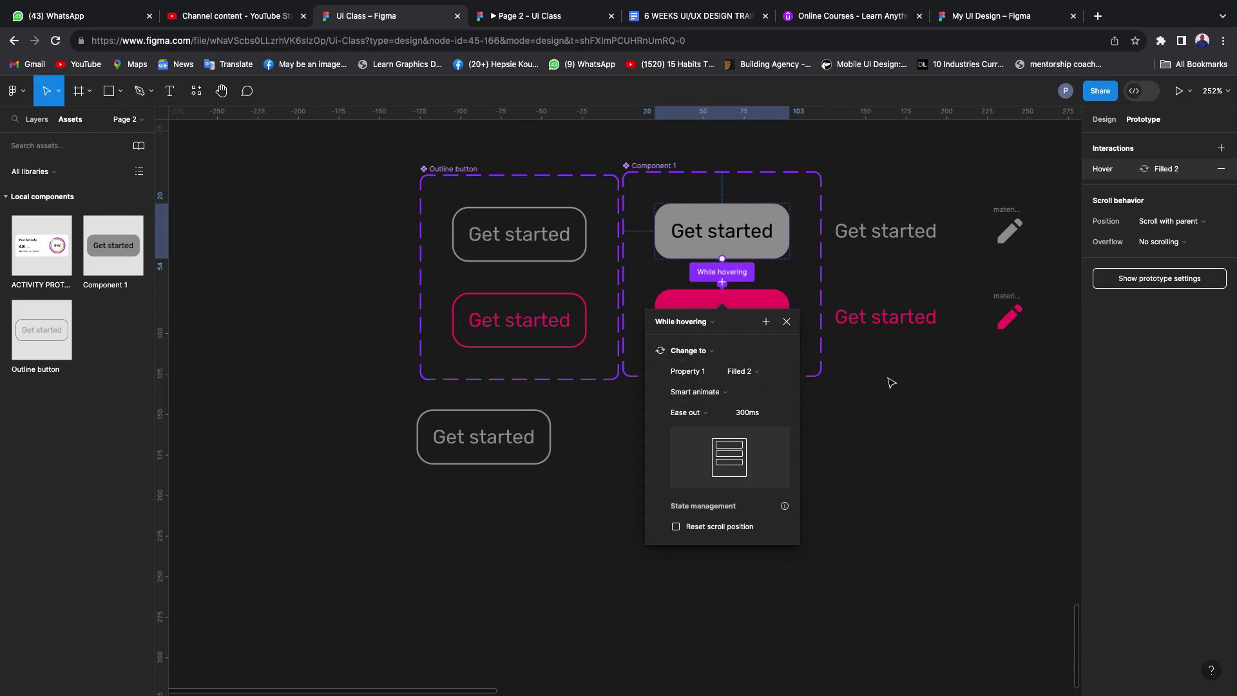
pyautogui.click(969, 419)
# - Combine the grey and pink Get started texts into a component set and move it left of the Outline button set
pyautogui.click(889, 234)
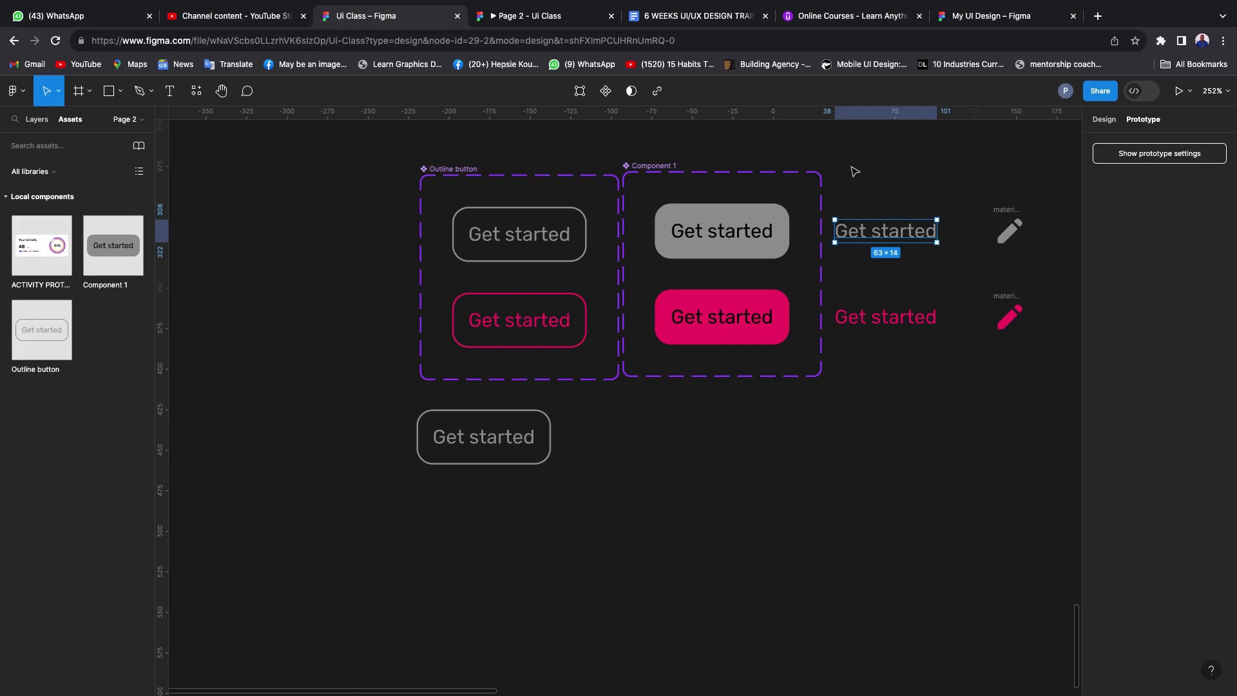
pyautogui.moveTo(841, 170); pyautogui.dragTo(948, 368)
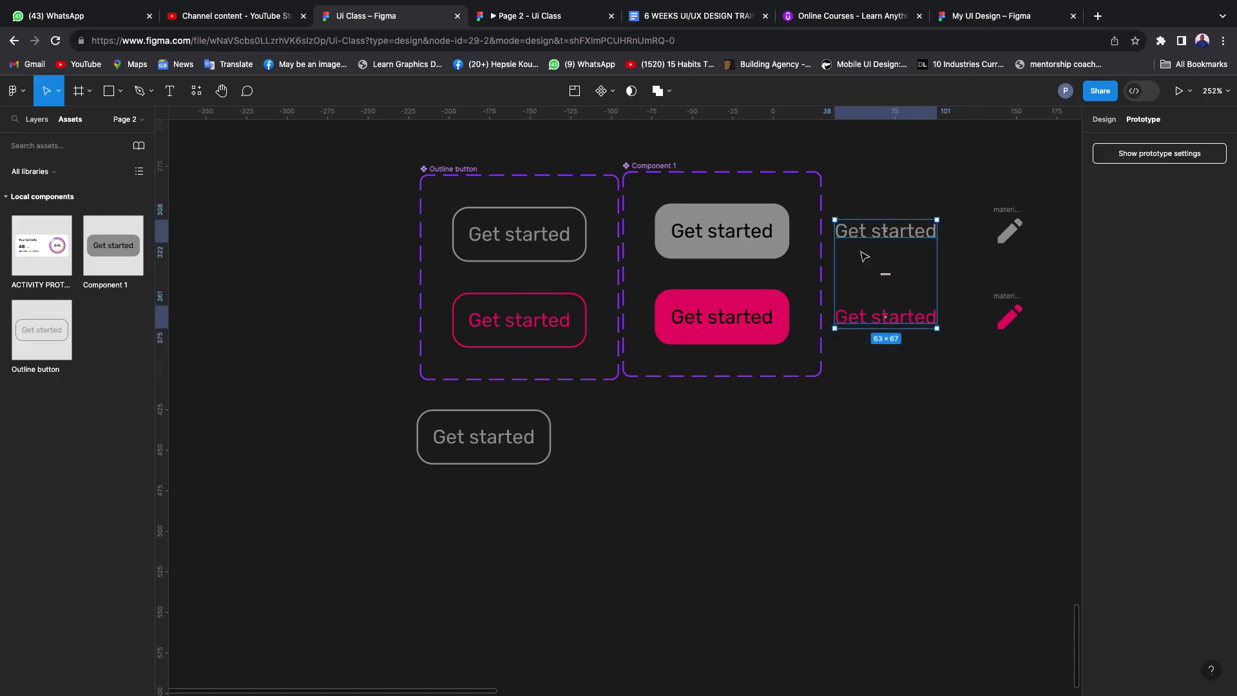
pyautogui.click(612, 91)
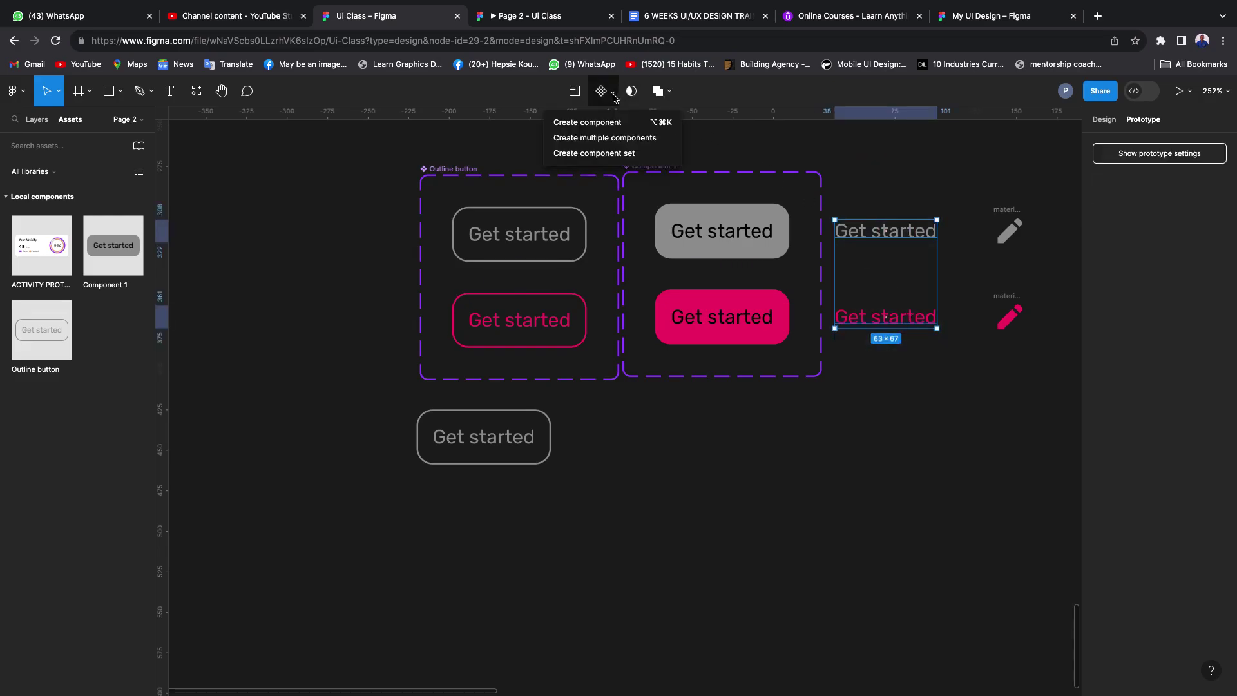
pyautogui.click(606, 154)
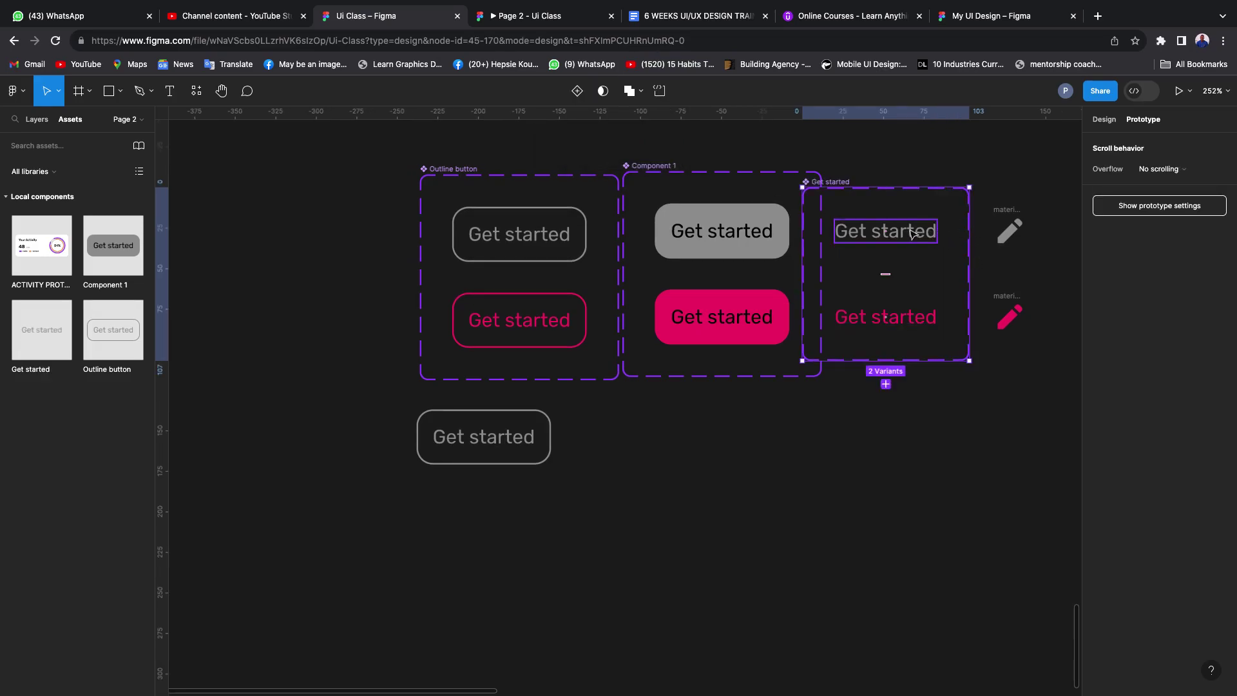
pyautogui.moveTo(925, 213); pyautogui.dragTo(303, 324)
# - Link the grey text variant to the pink text variant with a While hovering interaction
pyautogui.click(302, 243)
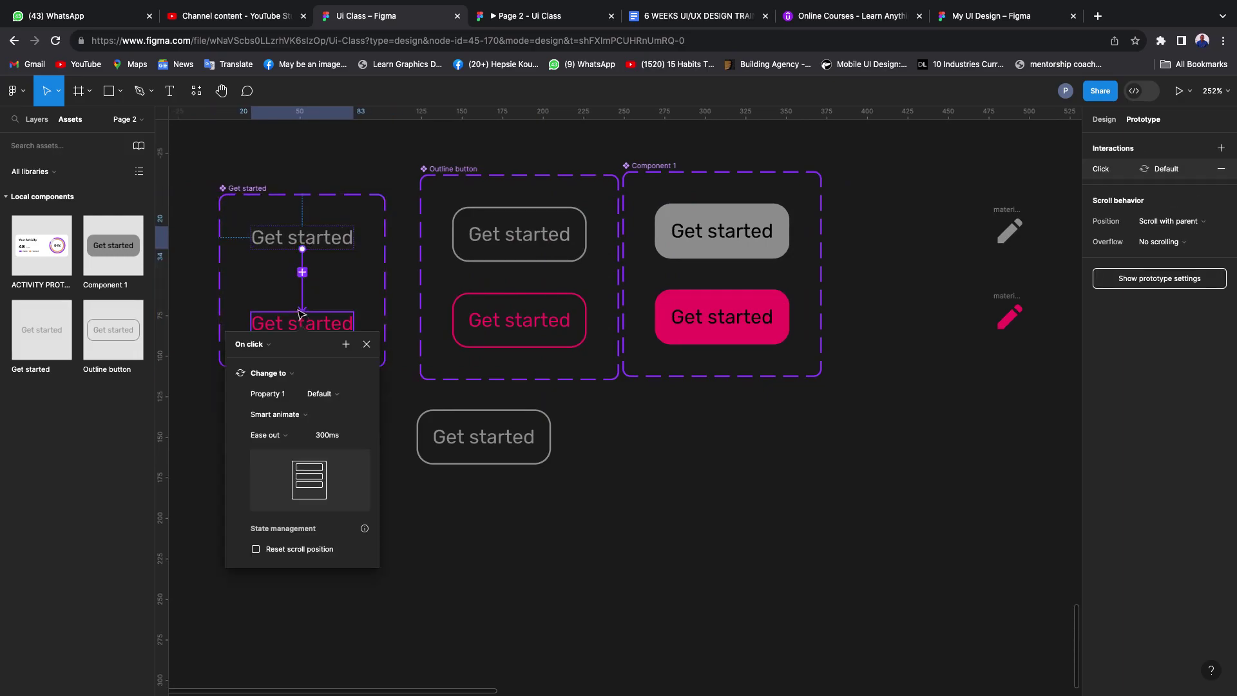
pyautogui.click(270, 346)
pyautogui.click(263, 378)
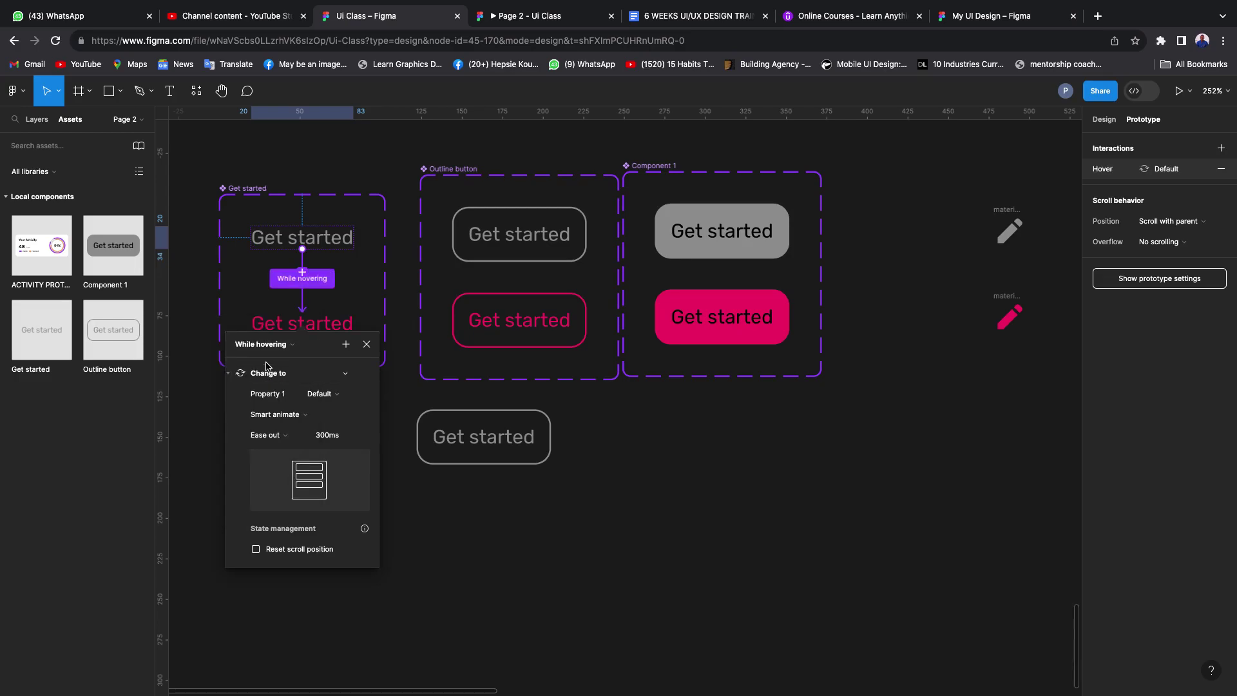
pyautogui.click(661, 430)
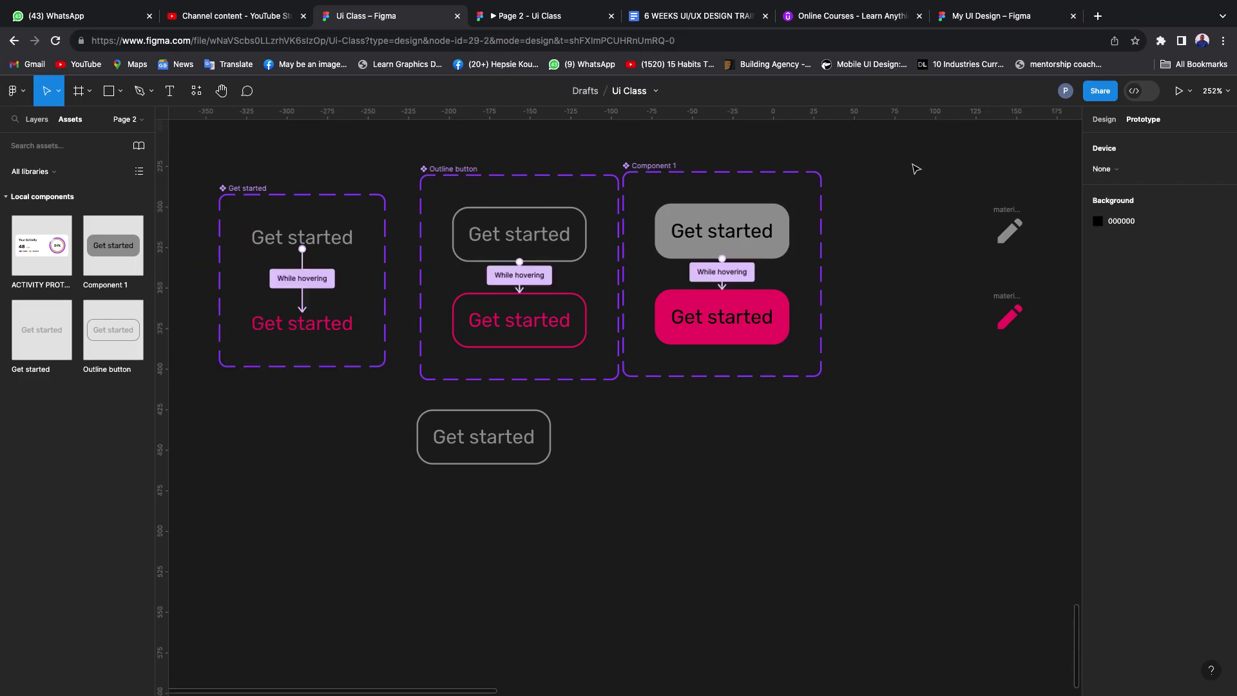
# - Combine the grey and pink pencil icons into a component set
pyautogui.moveTo(926, 169); pyautogui.dragTo(1055, 385)
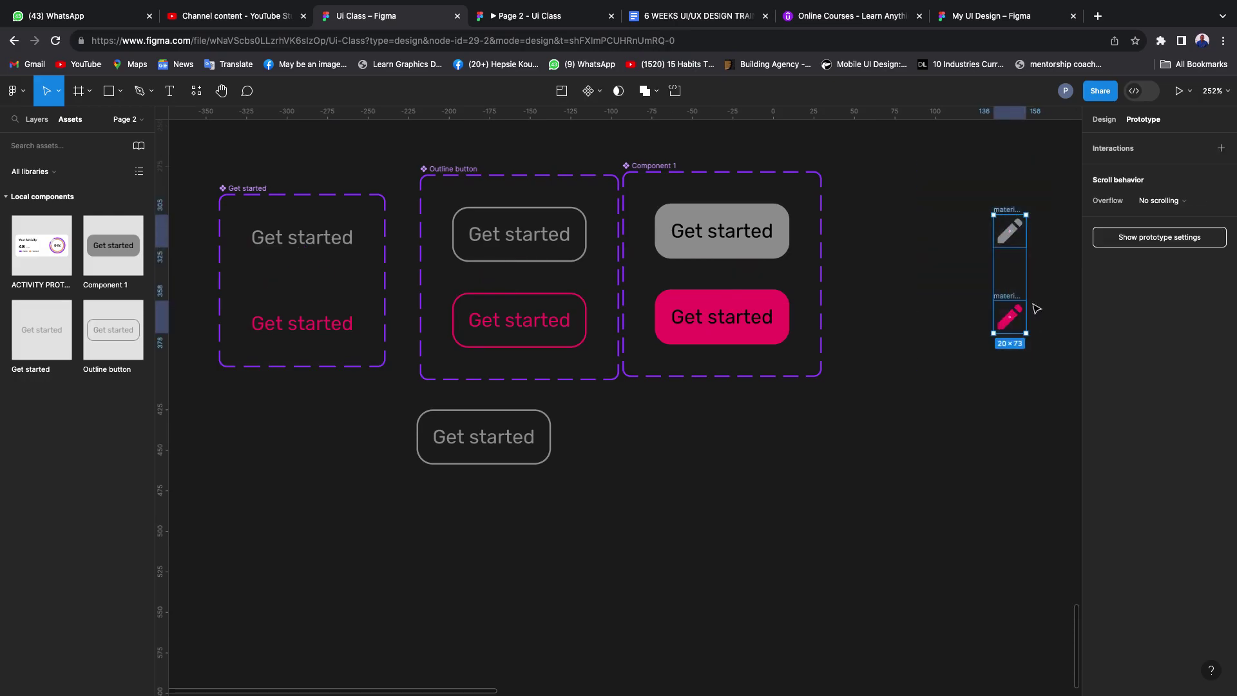
pyautogui.click(598, 92)
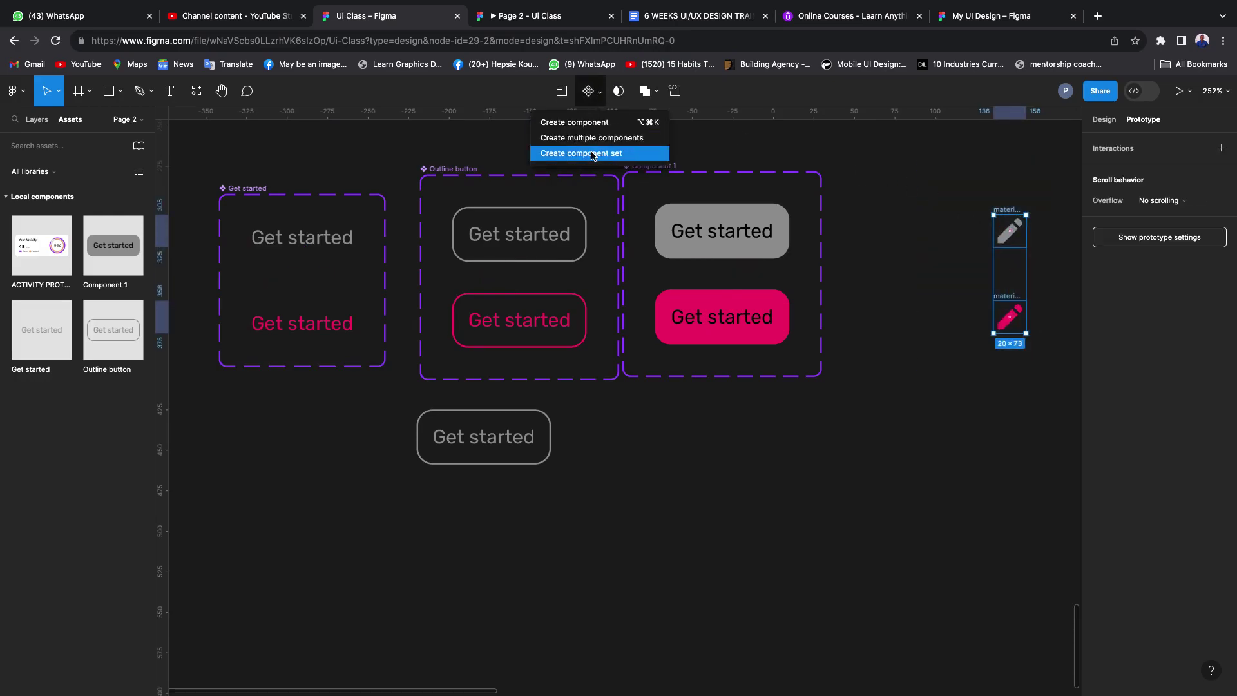
pyautogui.click(593, 153)
# - Link the grey pencil variant to the pink one with a While hovering interaction and move the icon set closer to the filled button set
pyautogui.click(1011, 248)
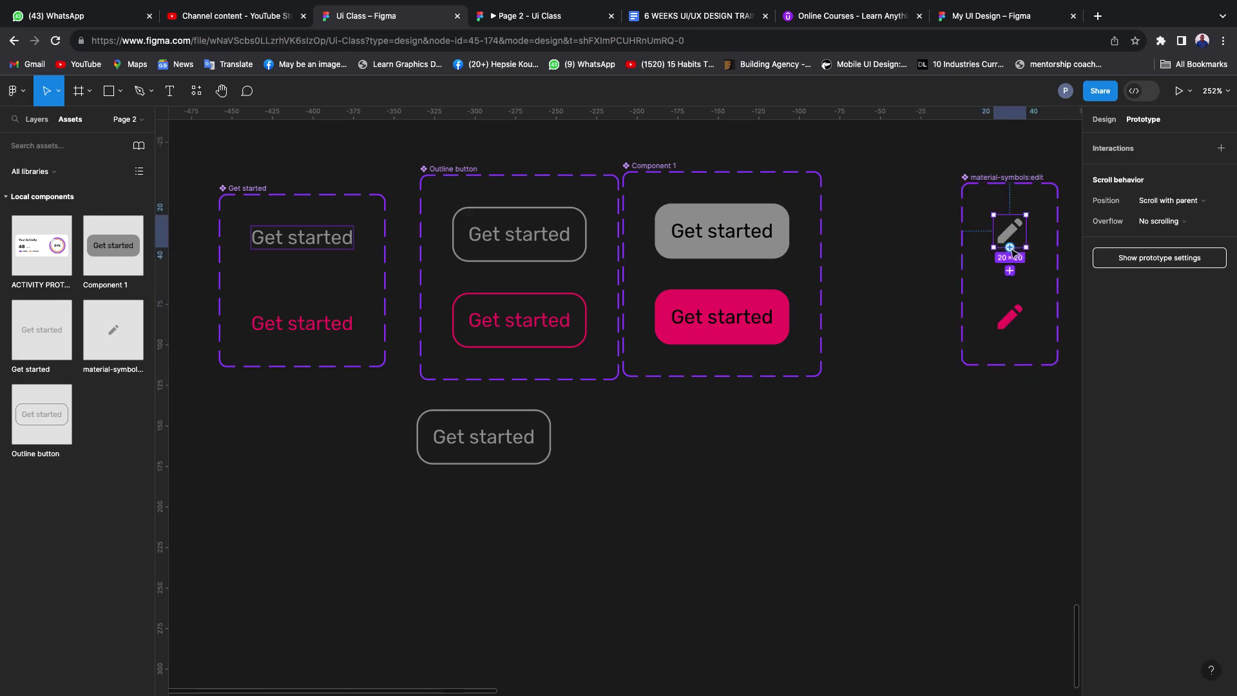
pyautogui.moveTo(1010, 248); pyautogui.dragTo(1020, 320)
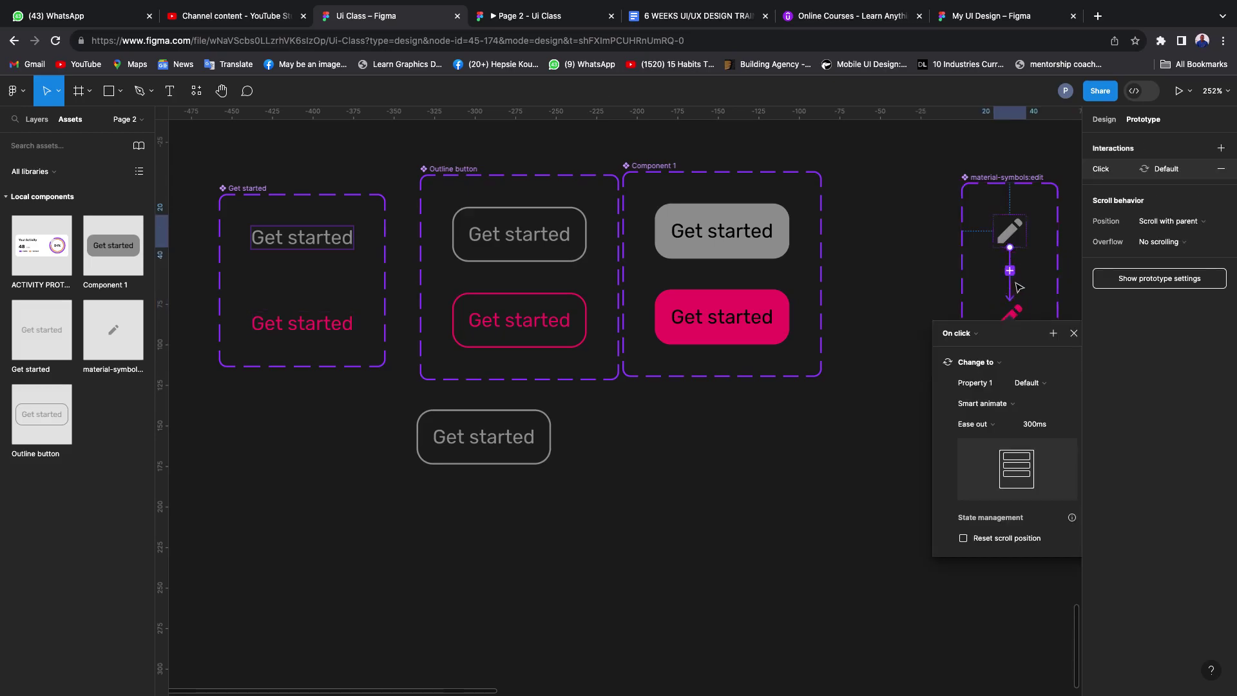
pyautogui.click(967, 333)
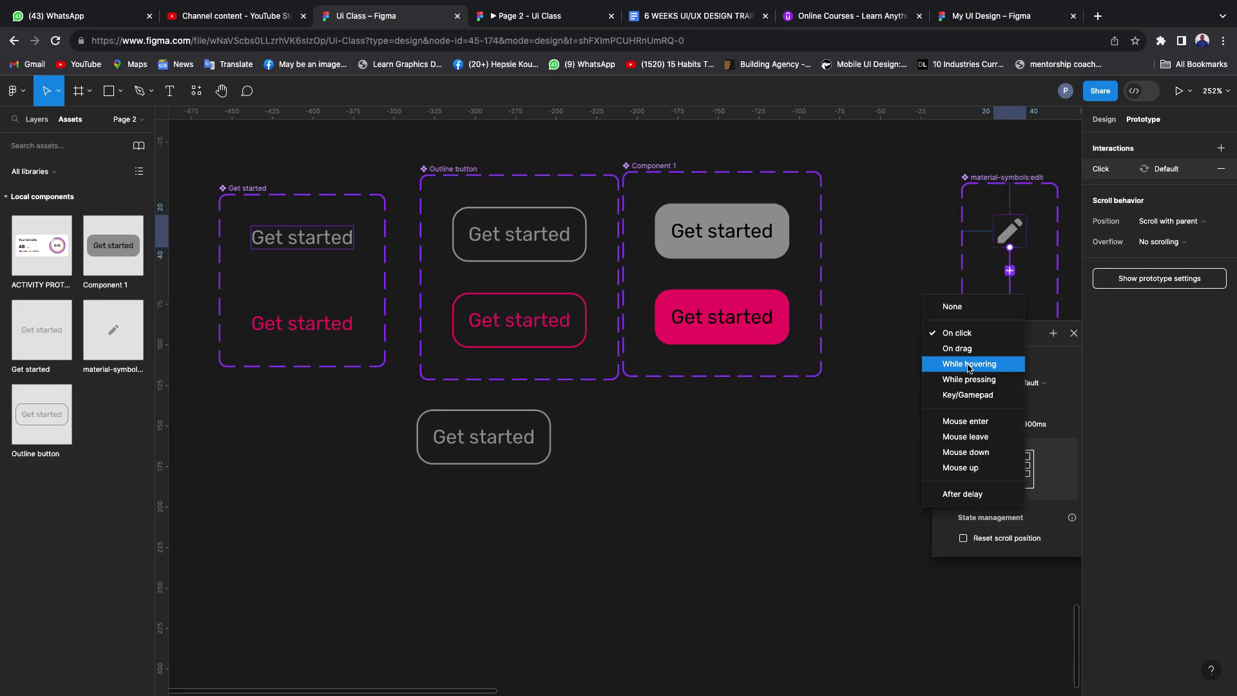
pyautogui.click(970, 365)
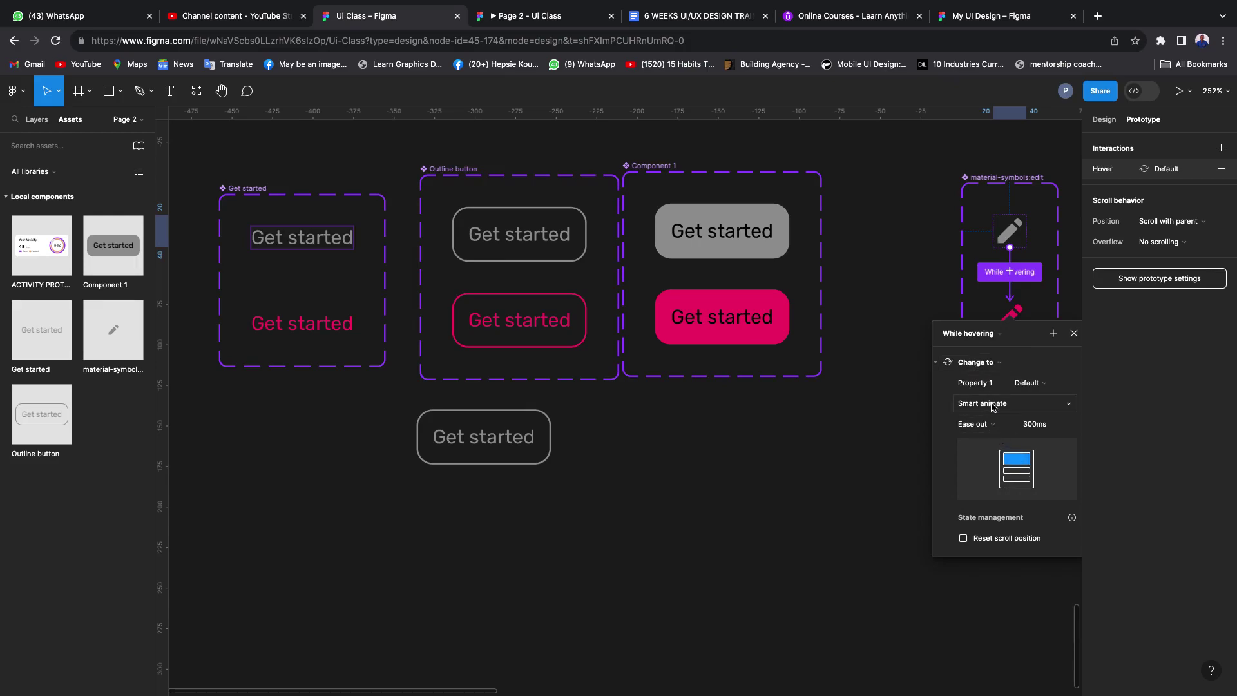
pyautogui.click(916, 193)
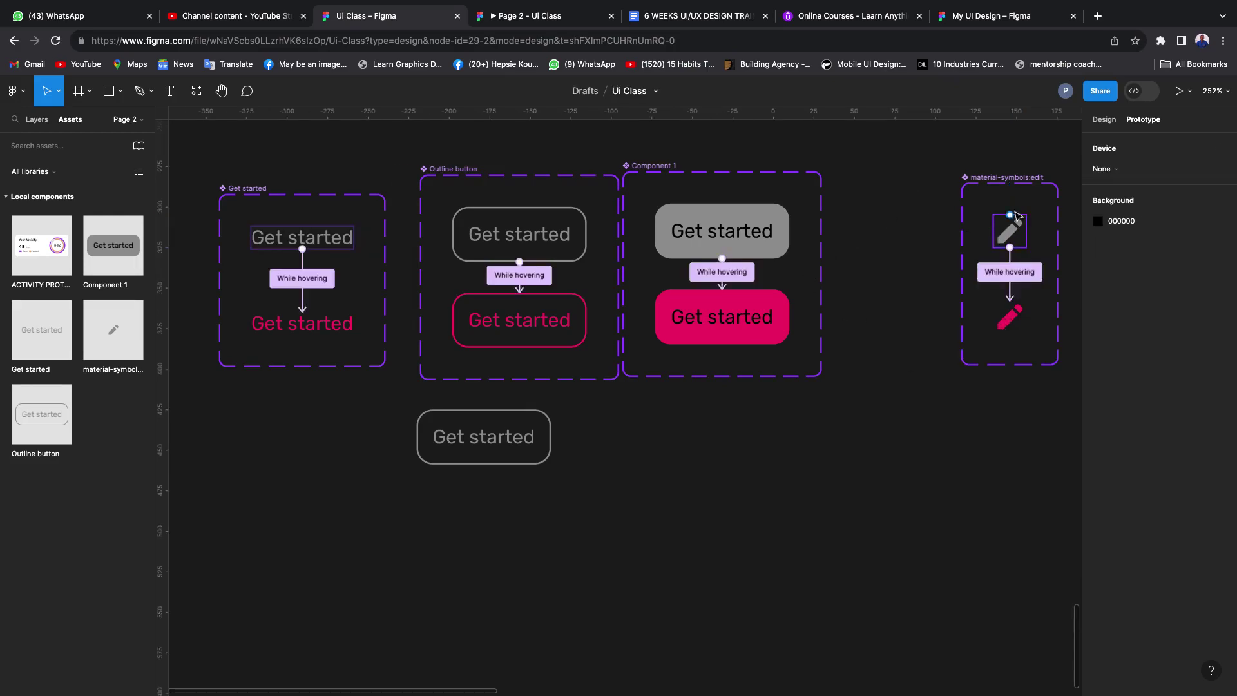
pyautogui.click(1000, 194)
pyautogui.moveTo(999, 205); pyautogui.dragTo(915, 206)
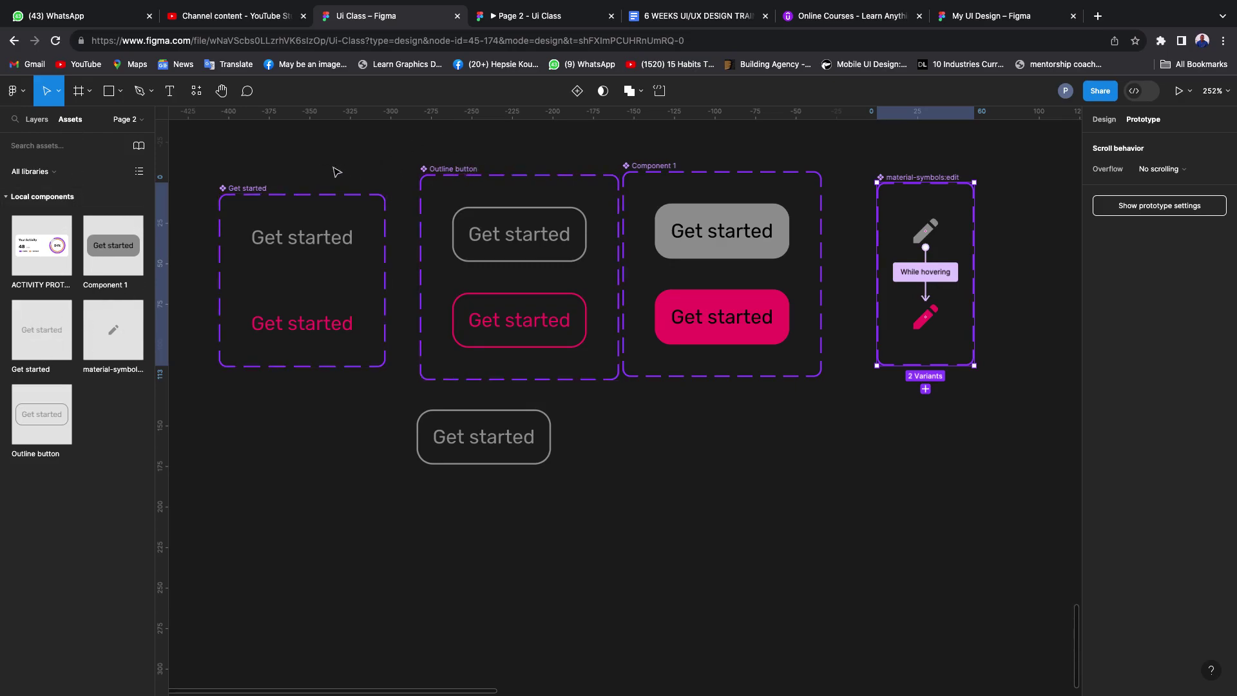
# - Rename the filled button component set as "Filled button"
pyautogui.doubleClick(669, 166)
pyautogui.write('Filled')
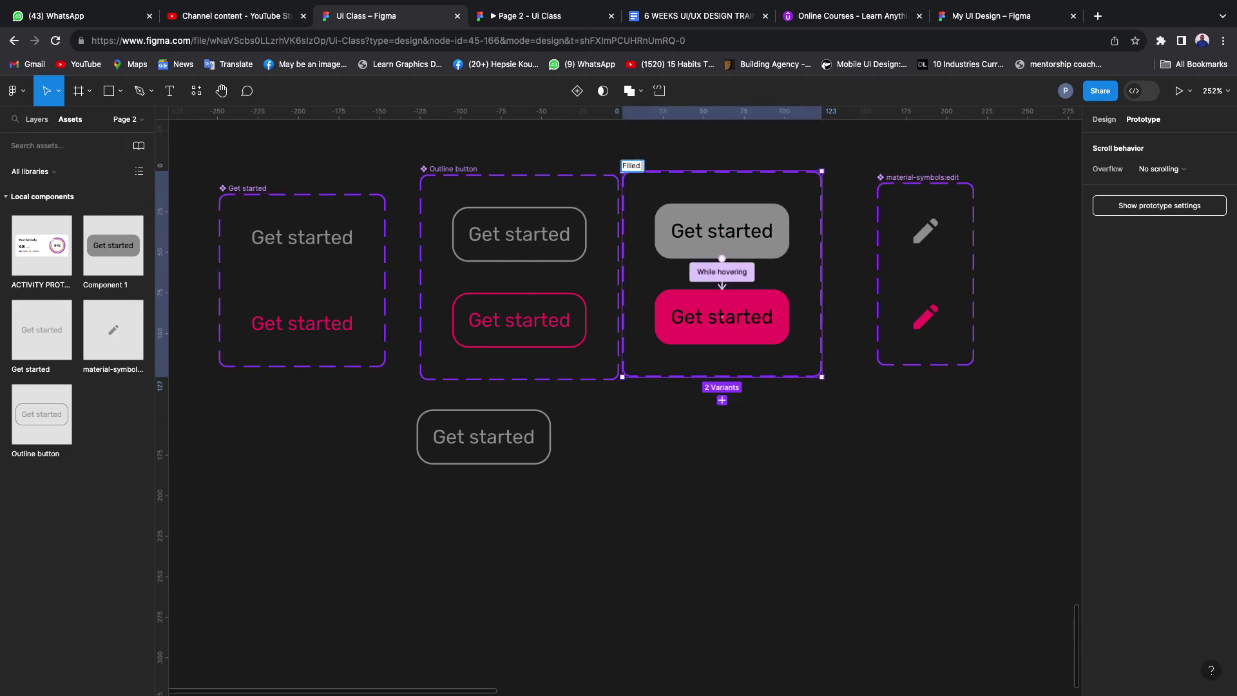
pyautogui.write(' button')
pyautogui.press('Return')
# - Rename the Get started text component set as "Text button"
pyautogui.doubleClick(252, 188)
pyautogui.write('Text')
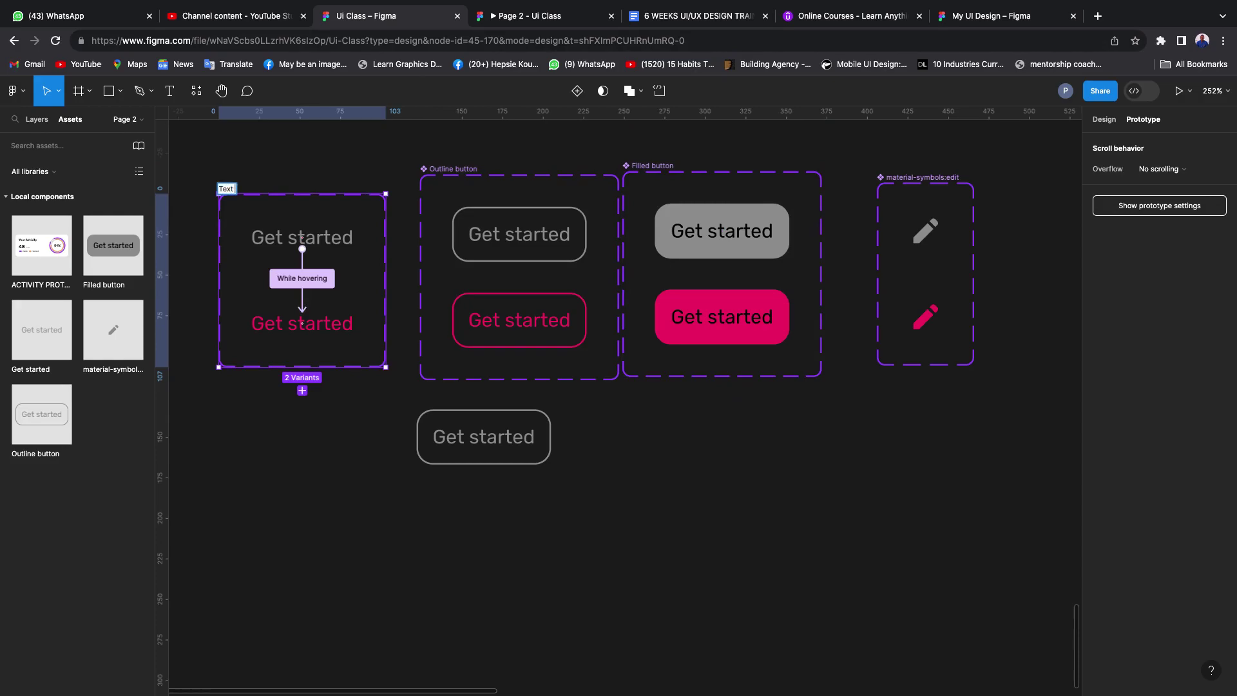
pyautogui.press('Return')
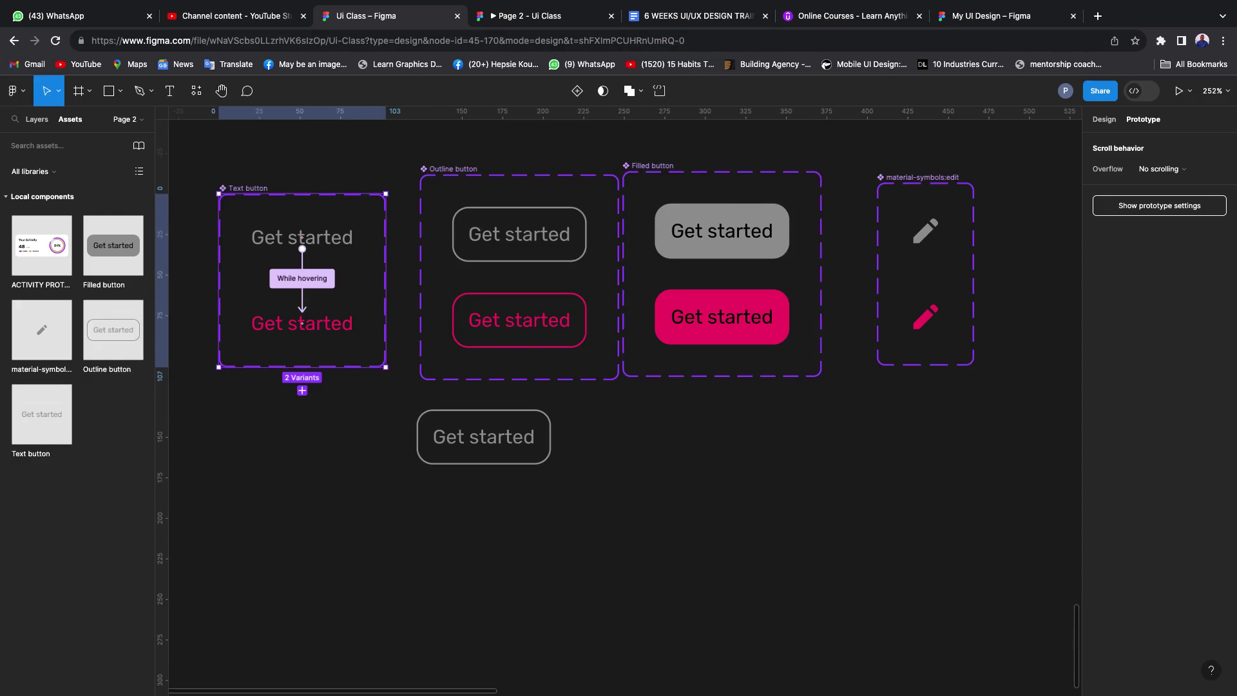
# - Rename the pencil icon component set as "Icon buttton"
pyautogui.doubleClick(911, 177)
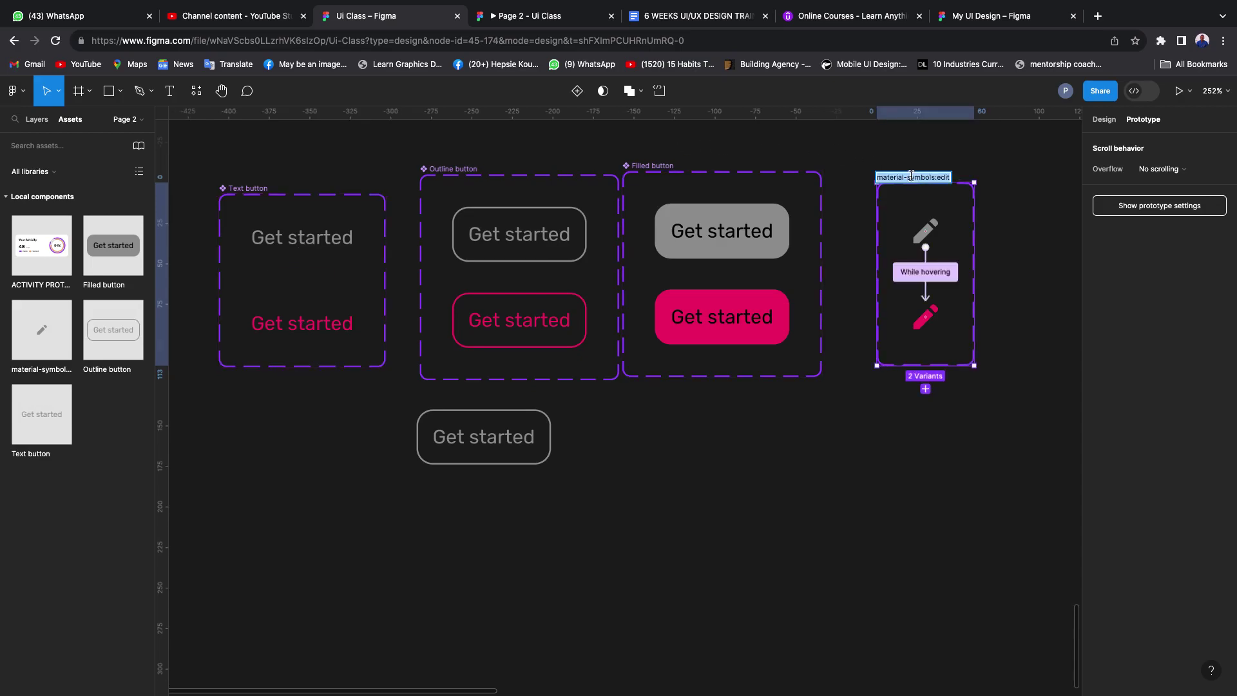
pyautogui.press('BackSpace')
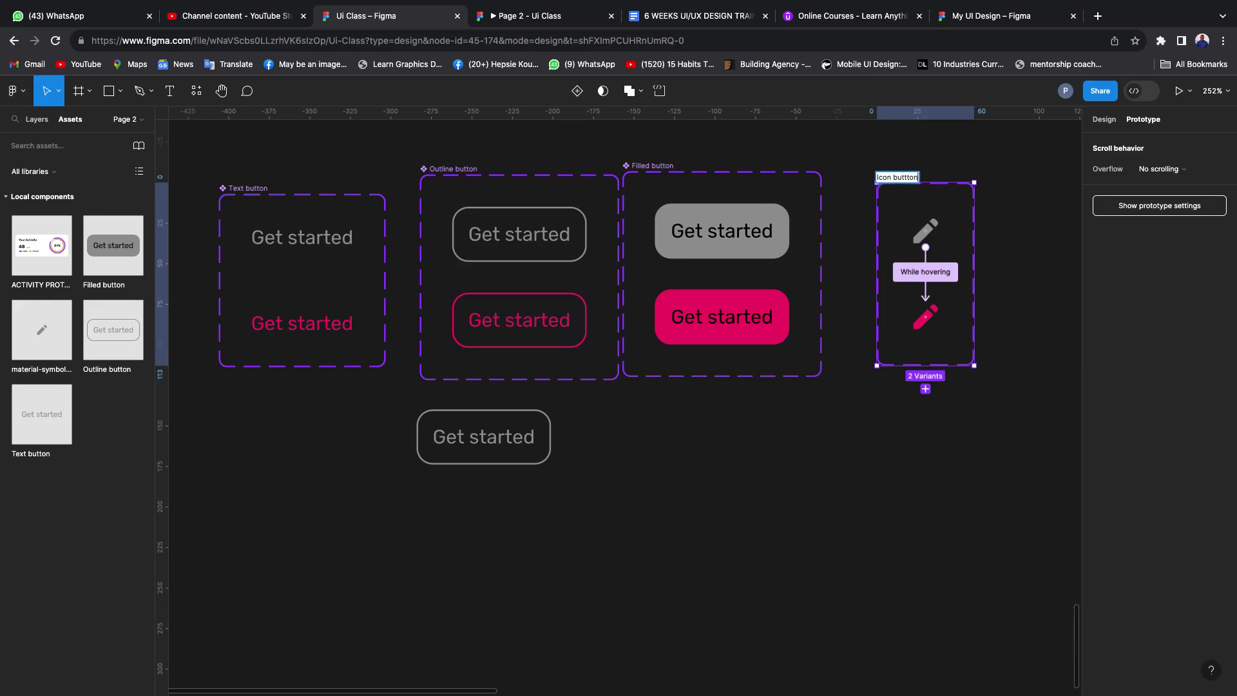
pyautogui.write('Icon buttton')
pyautogui.press('Return')
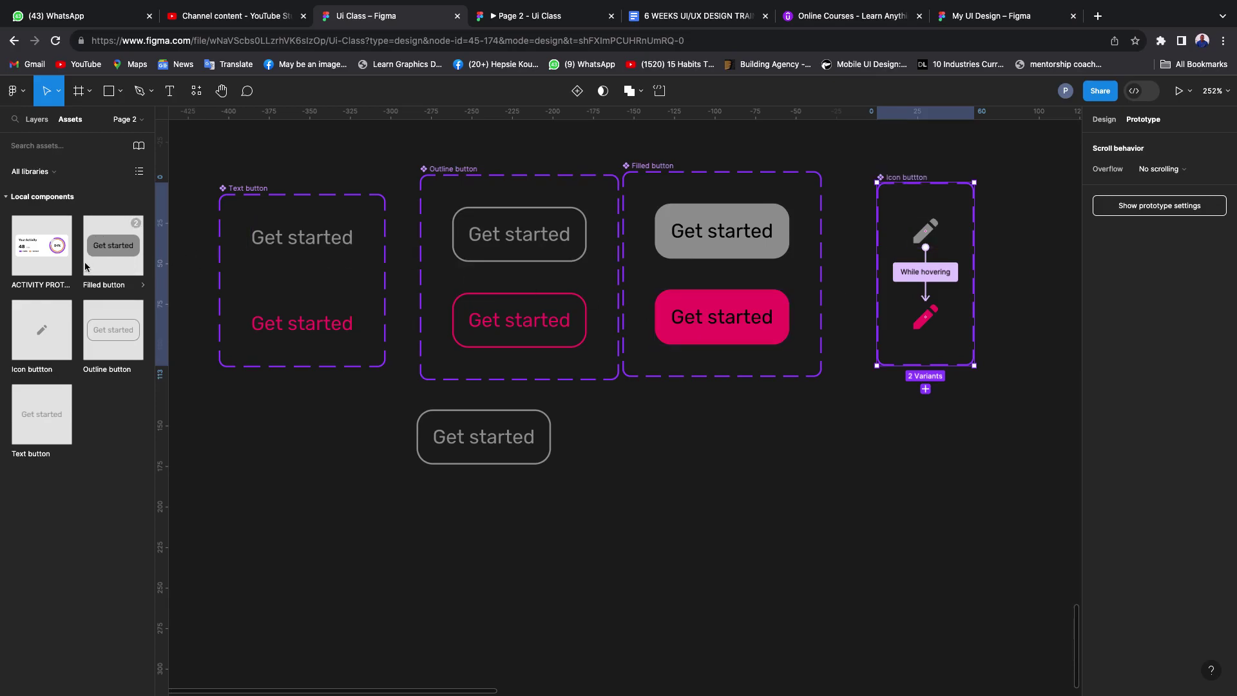
# - Place instances of the Filled button, Icon buttton and Text button components on the canvas beneath the component sets
pyautogui.moveTo(108, 255); pyautogui.dragTo(665, 437)
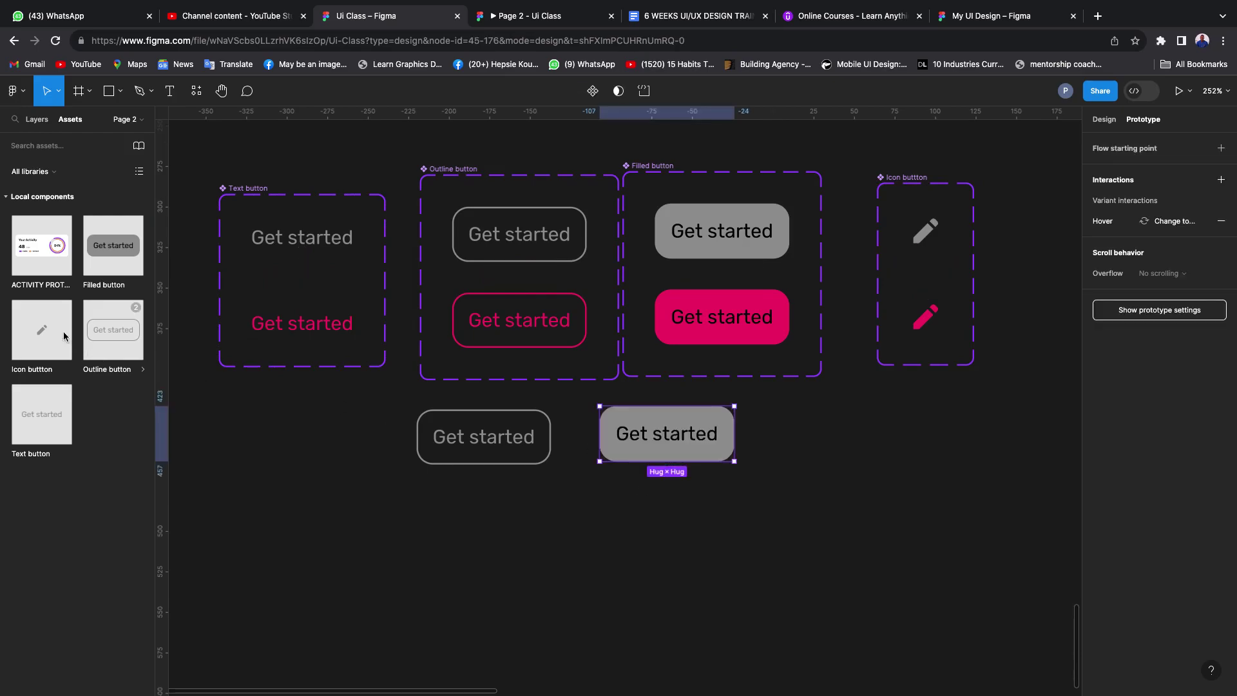
pyautogui.moveTo(65, 336); pyautogui.dragTo(869, 441)
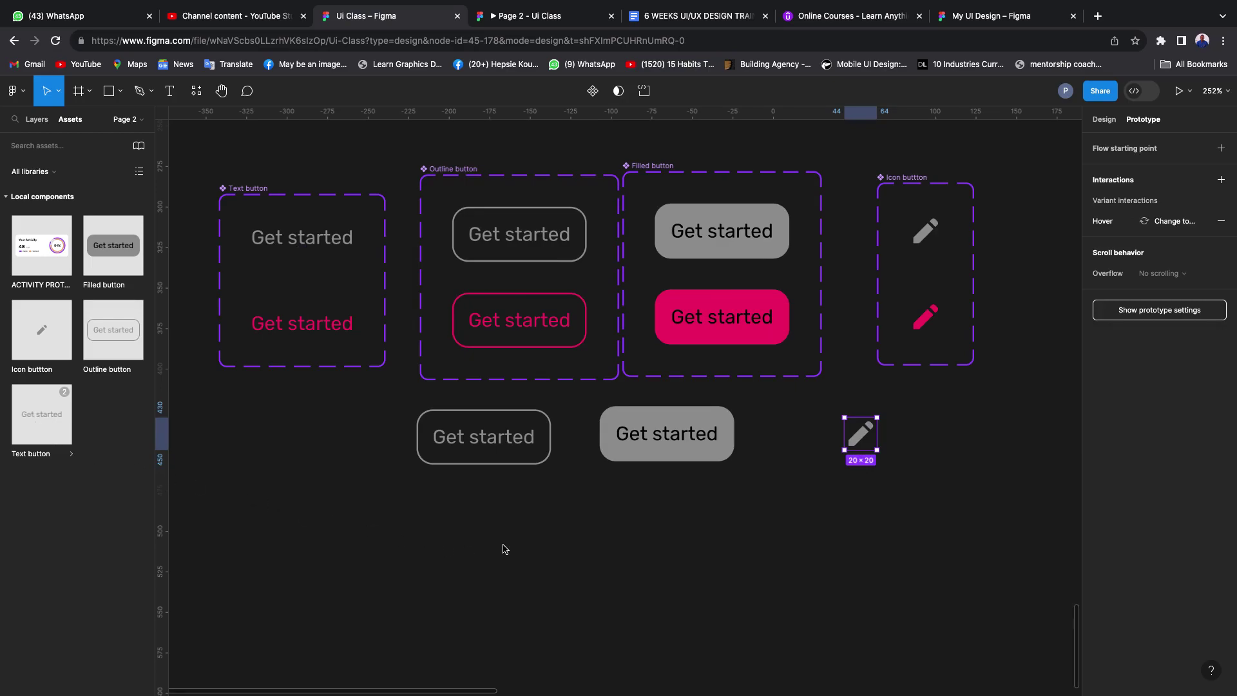
pyautogui.click(59, 394)
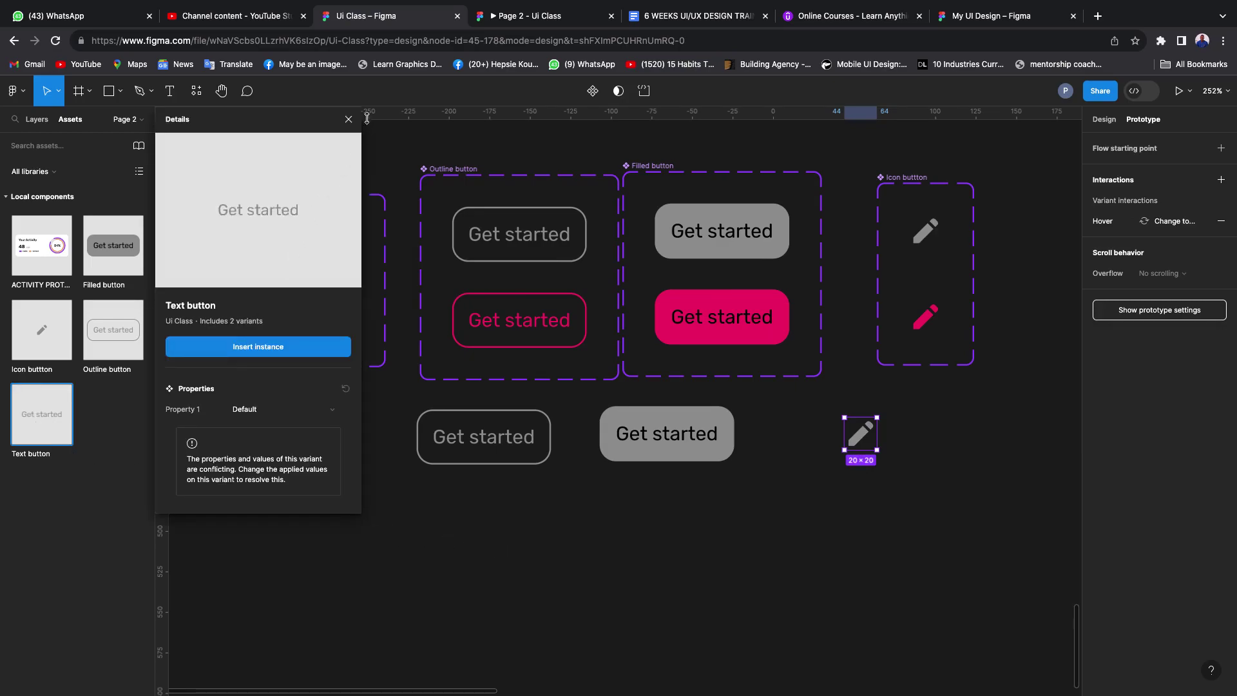
pyautogui.click(348, 120)
pyautogui.click(320, 495)
pyautogui.moveTo(321, 495); pyautogui.dragTo(393, 512)
pyautogui.scroll(-5, 501, 530)
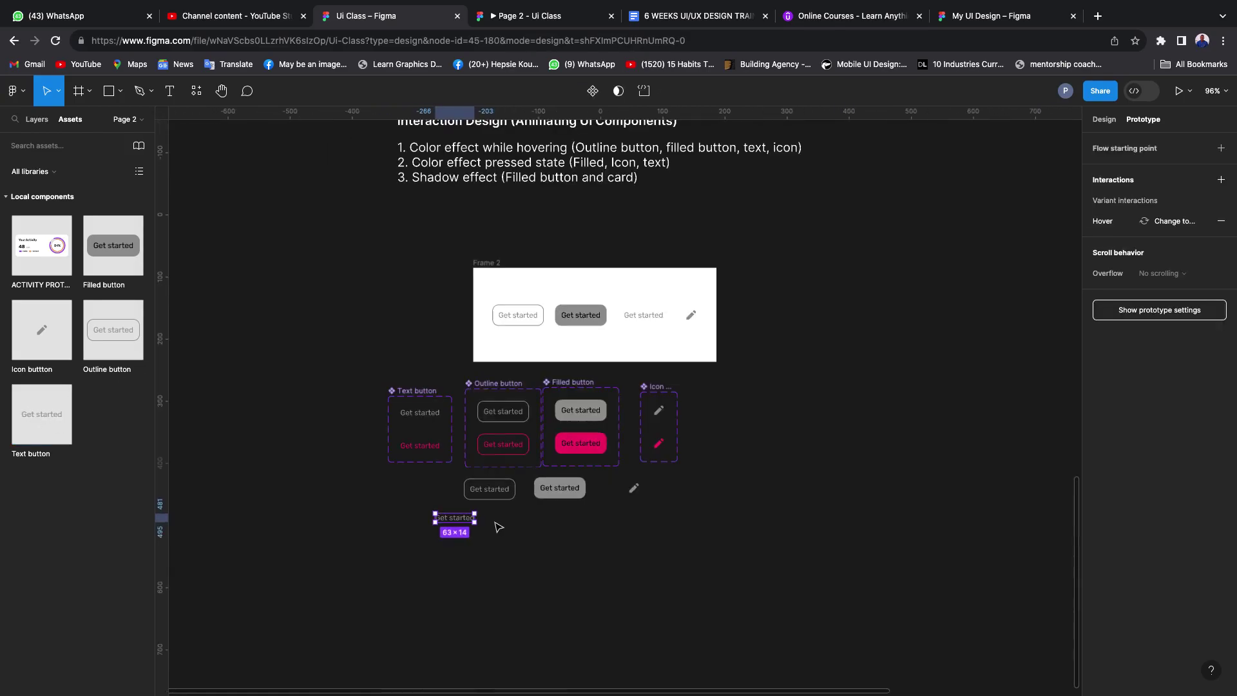
pyautogui.scroll(3, 509, 506)
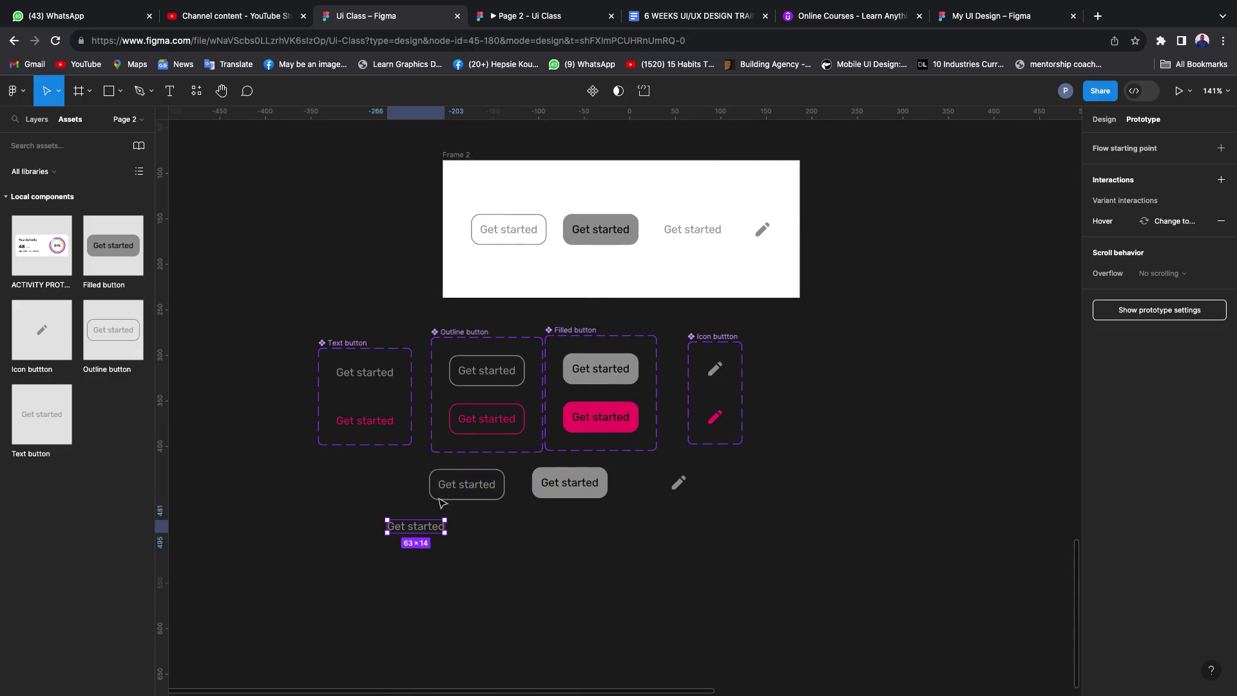
# - Move the four original buttons out of Frame 2 onto the empty canvas to its right
pyautogui.moveTo(387, 207); pyautogui.dragTo(795, 232)
pyautogui.moveTo(634, 233); pyautogui.dragTo(1004, 233)
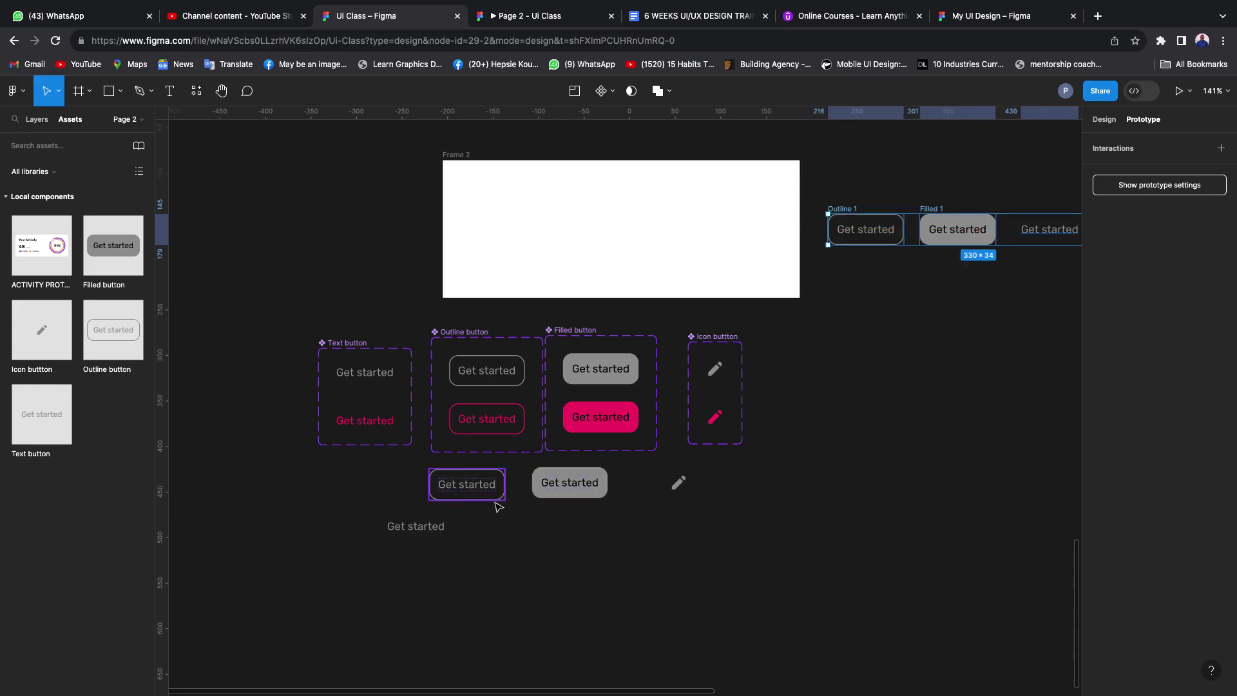
# - Arrange the outline, filled, text and pencil icon instances in a row, in that order, below the component sets
pyautogui.moveTo(474, 489); pyautogui.dragTo(456, 558)
pyautogui.moveTo(423, 568); pyautogui.dragTo(424, 567)
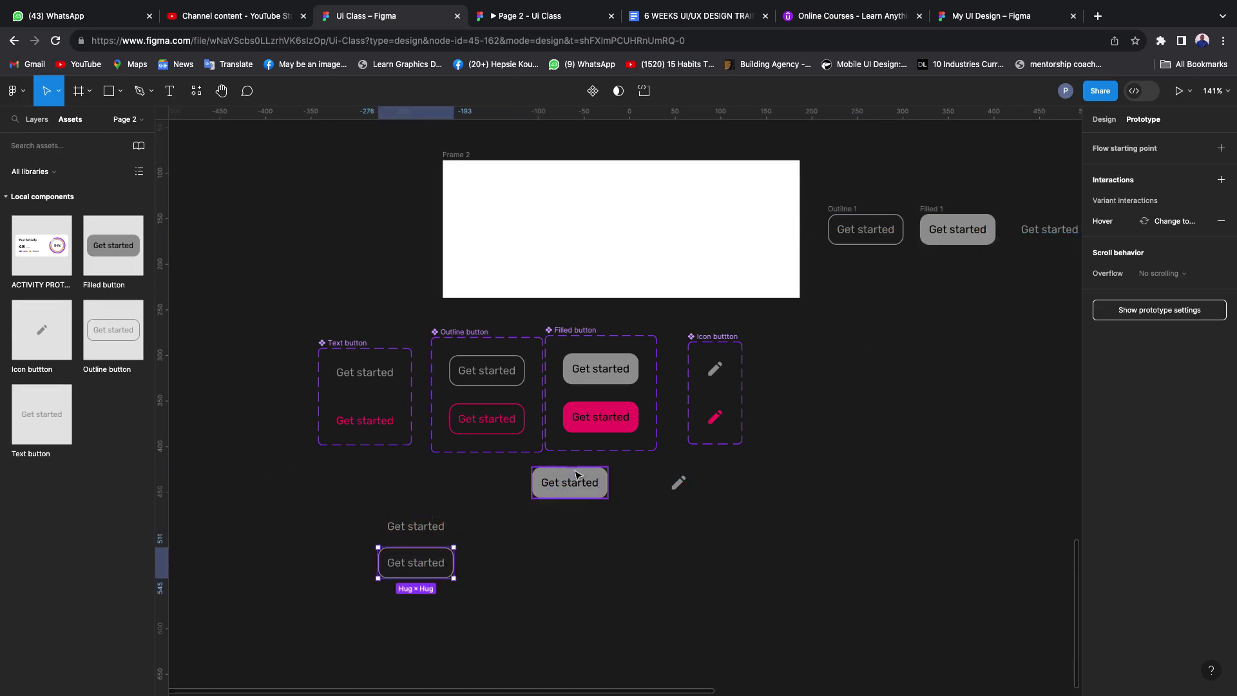
pyautogui.moveTo(570, 485); pyautogui.dragTo(534, 564)
pyautogui.moveTo(422, 526)
pyautogui.mouseDown()
pyautogui.moveTo(612, 547)
pyautogui.moveTo(644, 563)
pyautogui.mouseUp()
pyautogui.click(681, 484)
pyautogui.moveTo(679, 483); pyautogui.dragTo(717, 565)
# - Align the four button instances on their vertical centers and move them into Frame 2
pyautogui.moveTo(334, 524); pyautogui.dragTo(796, 647)
pyautogui.click(1105, 120)
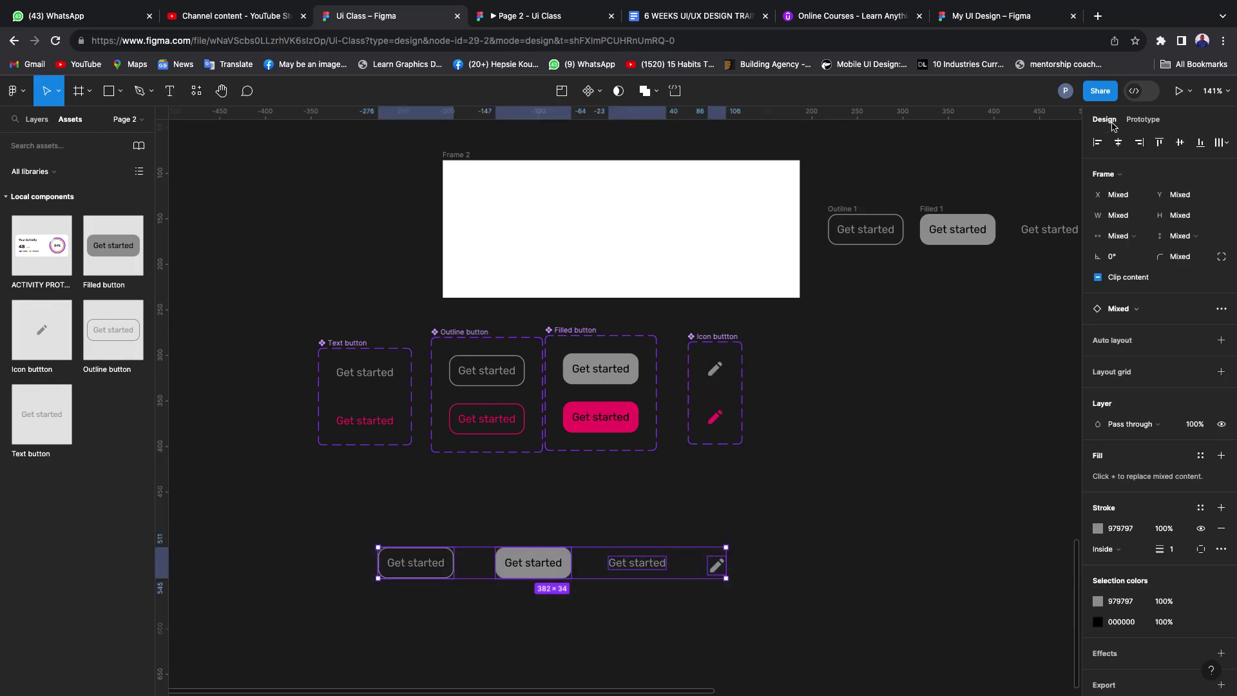
pyautogui.click(1182, 143)
pyautogui.moveTo(535, 549)
pyautogui.mouseDown()
pyautogui.moveTo(578, 244)
pyautogui.moveTo(600, 243)
pyautogui.mouseUp()
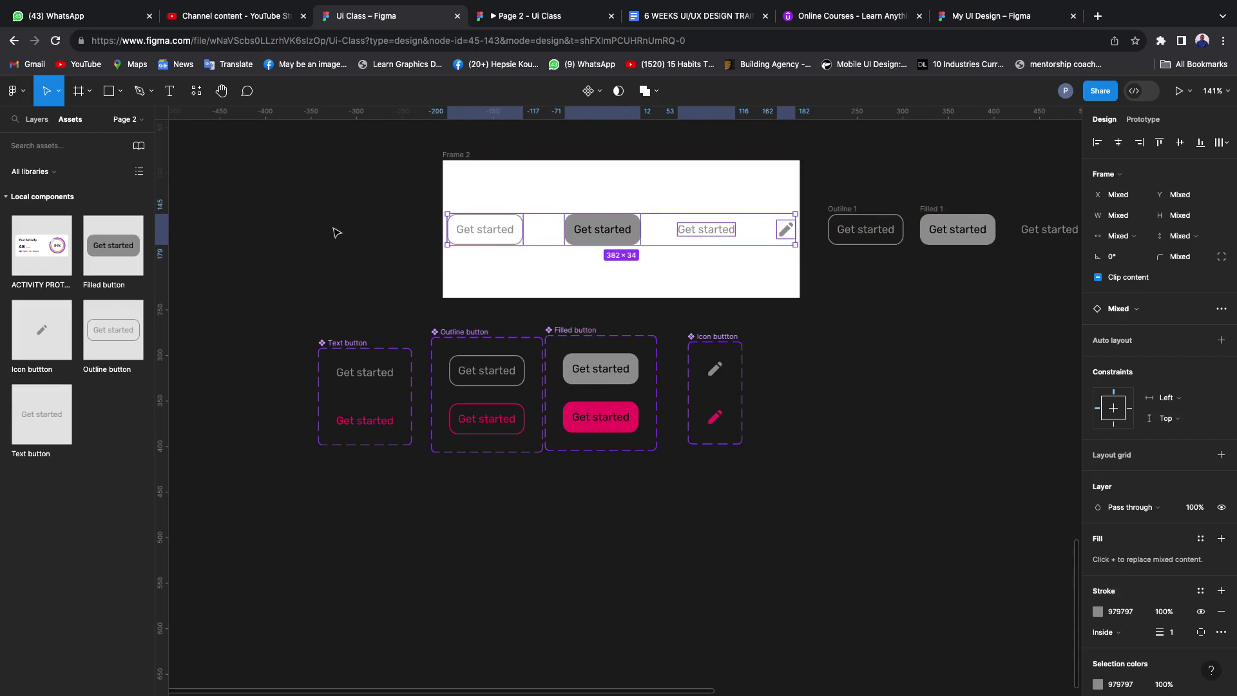
# - Distribute the four instances horizontally with a spacing of 25 and center the row in Frame 2
pyautogui.click(1221, 145)
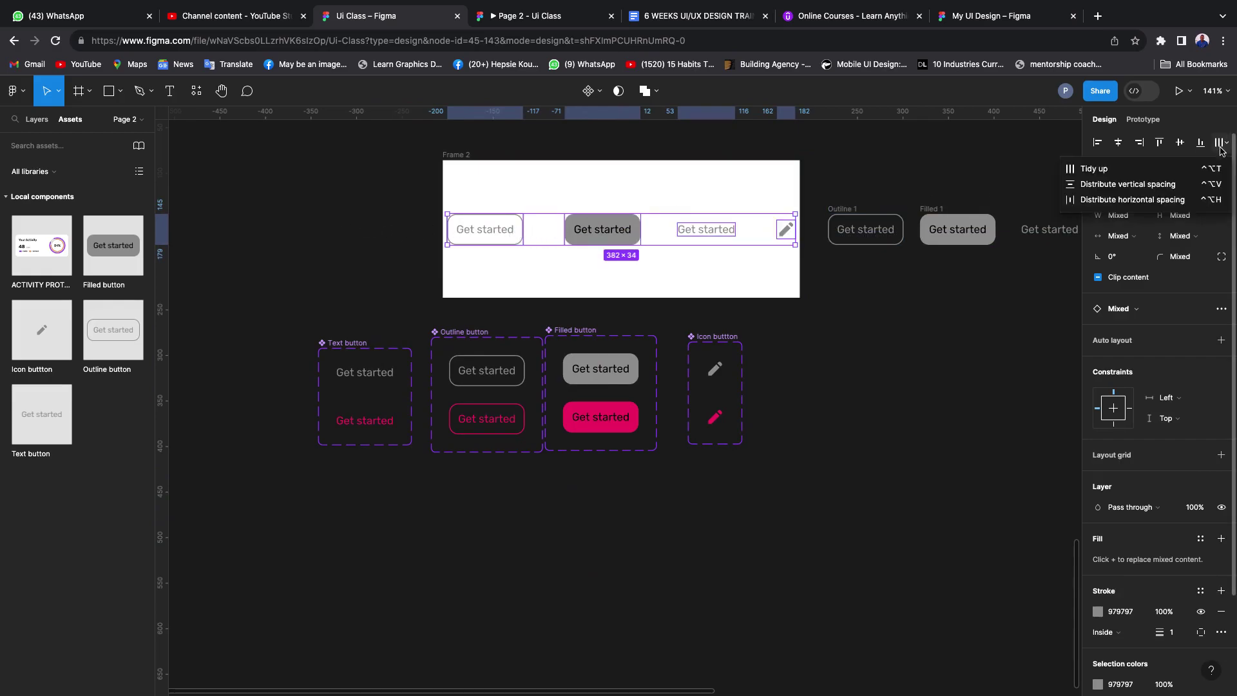
pyautogui.click(1099, 199)
pyautogui.click(1121, 306)
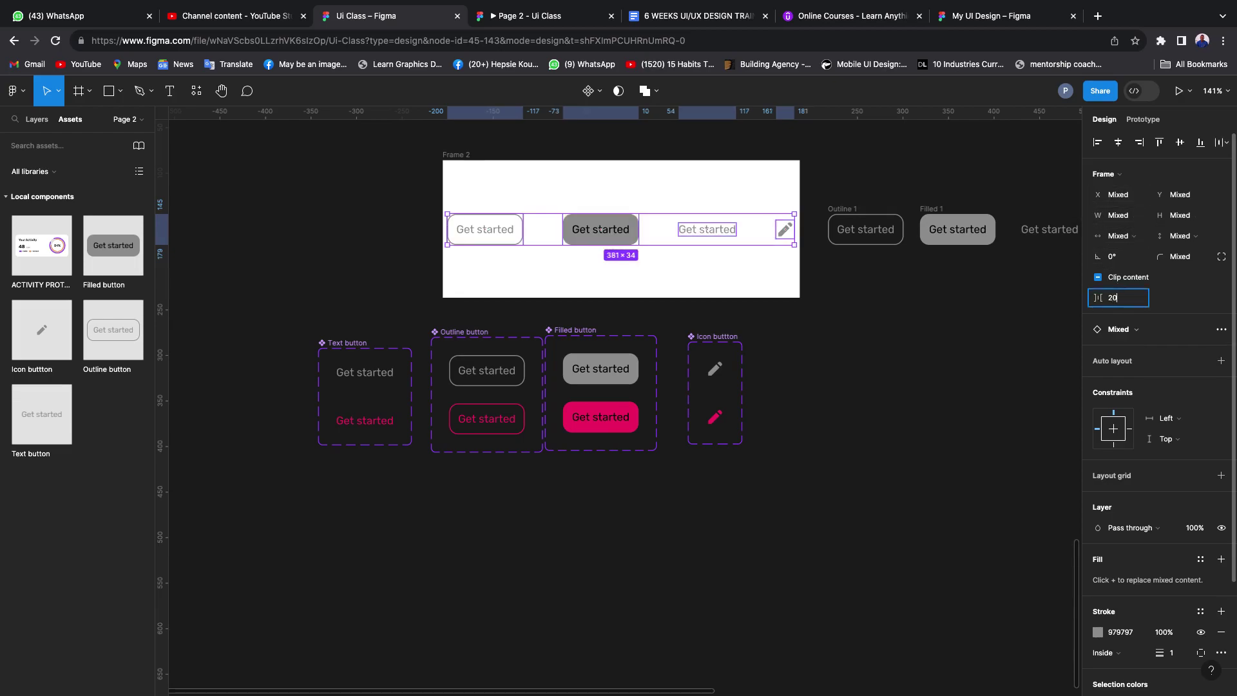
pyautogui.press('Return')
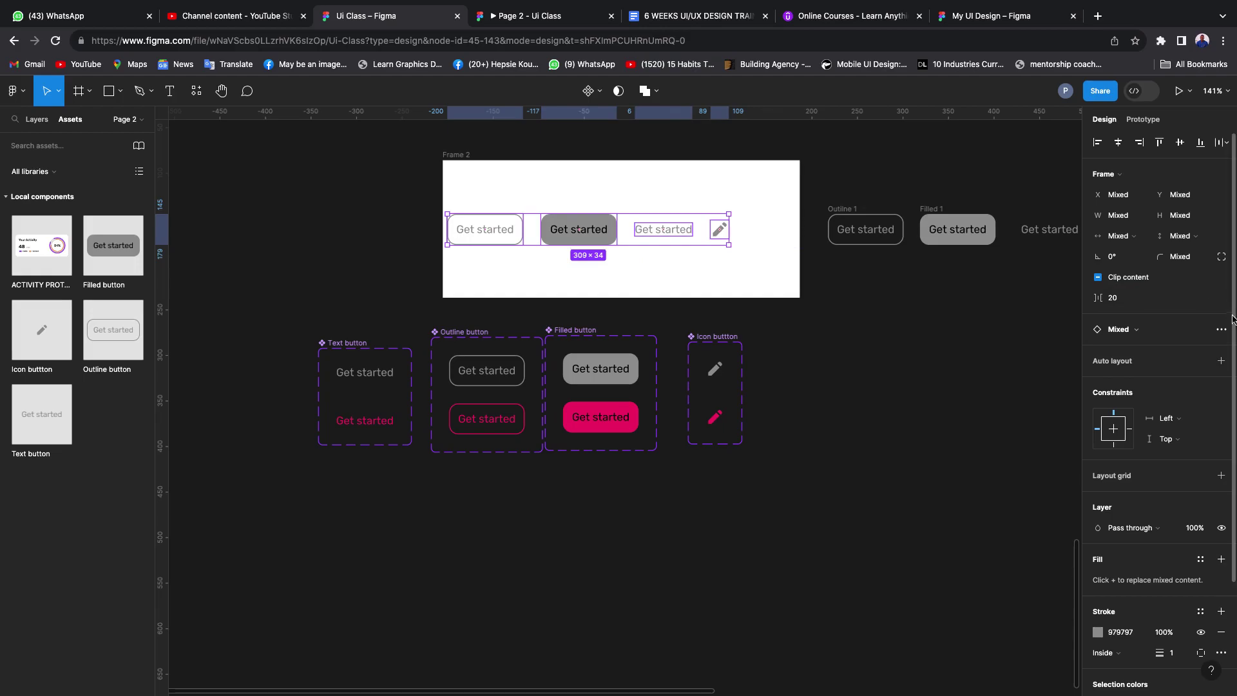
pyautogui.click(1125, 304)
pyautogui.write('25')
pyautogui.press('Return')
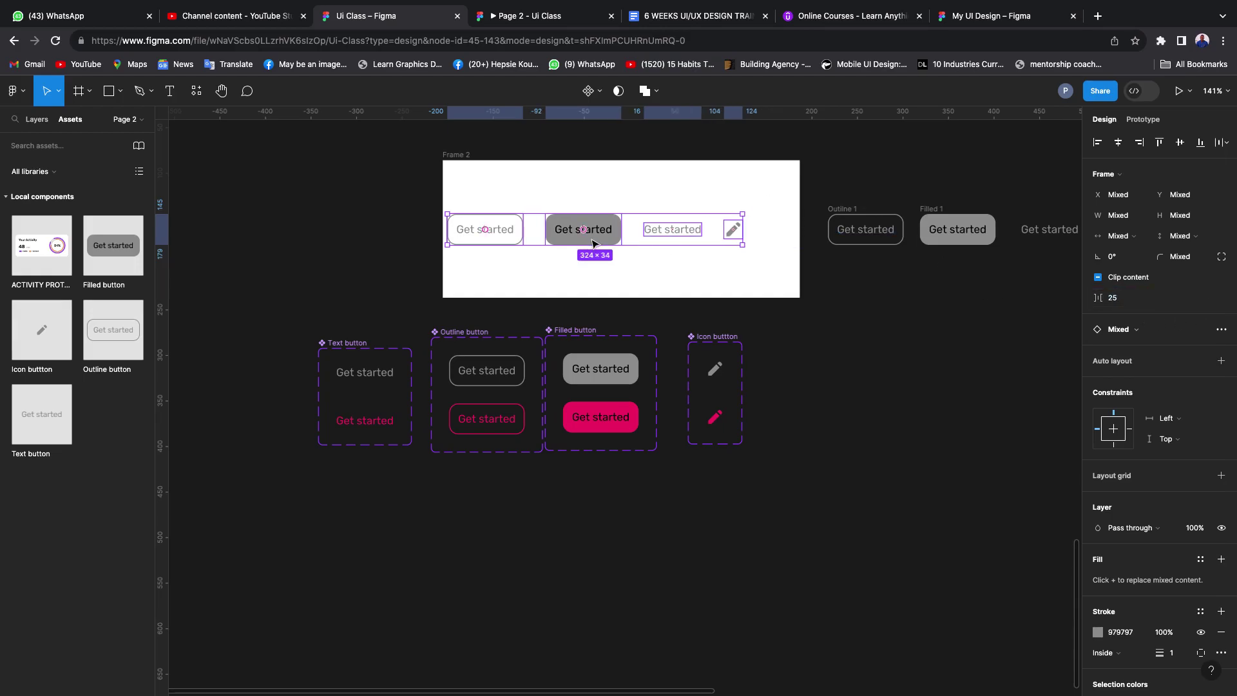
pyautogui.moveTo(598, 241); pyautogui.dragTo(619, 242)
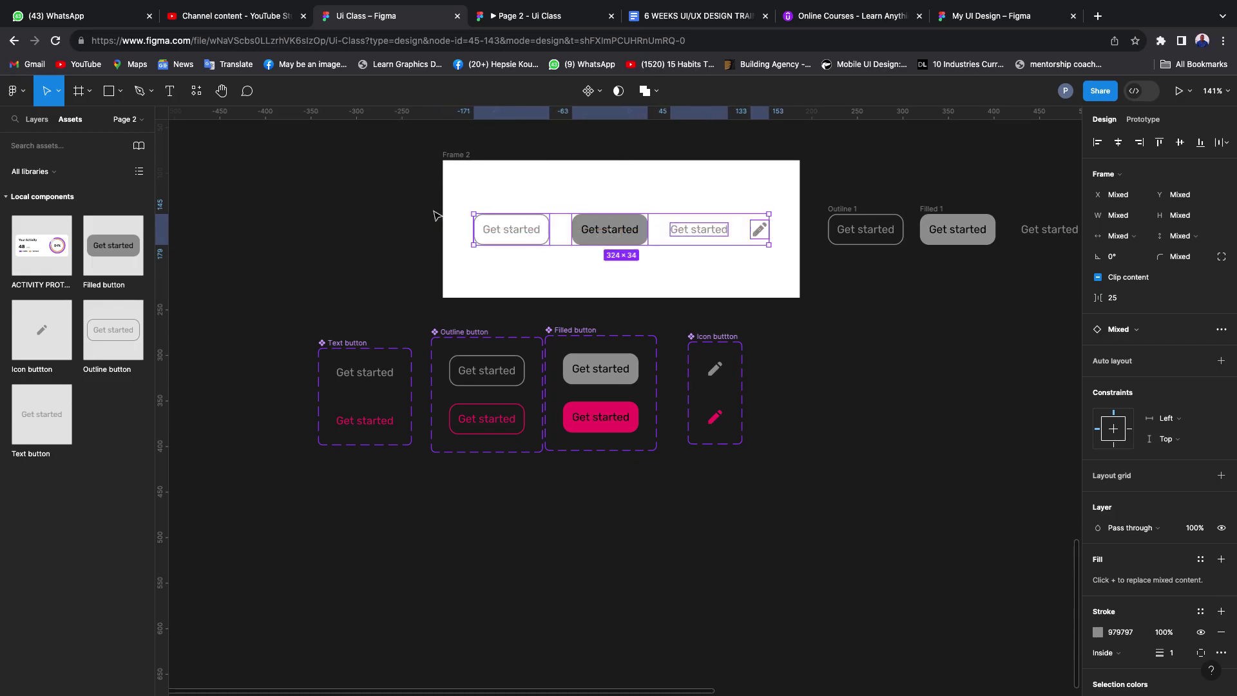
pyautogui.click(391, 214)
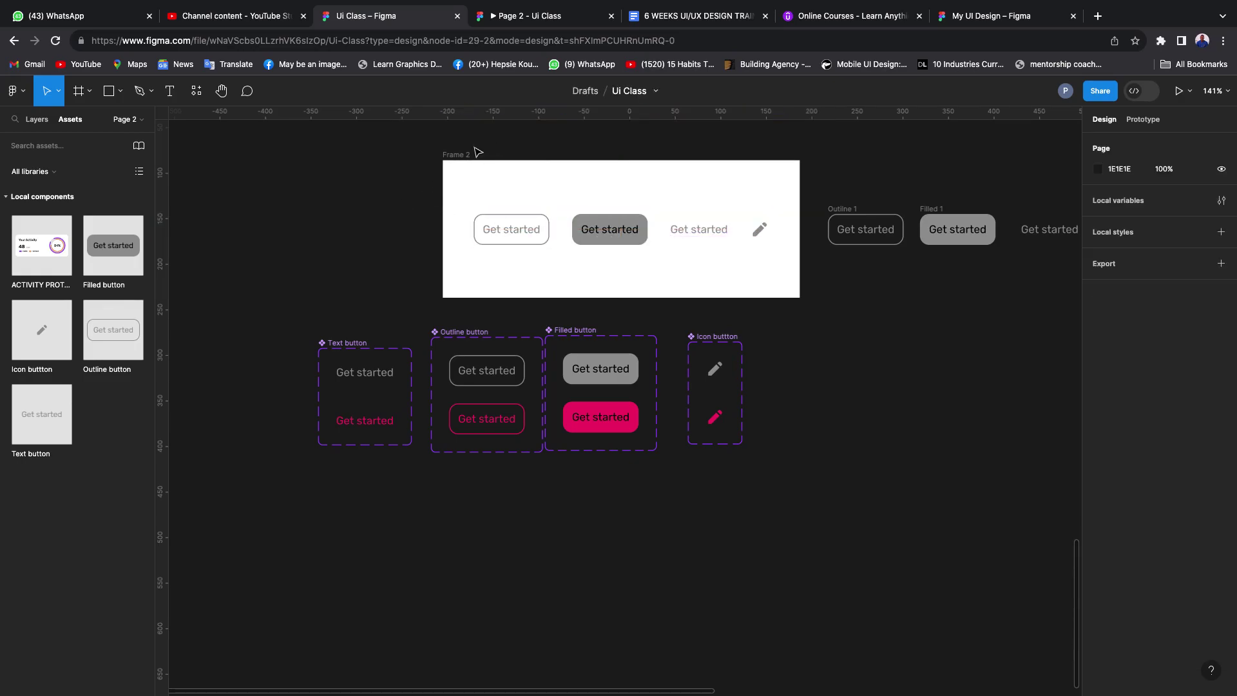
# - Check the hover color changes of the buttons in the Page 2 prototype preview and return to the Ui Class design file
pyautogui.click(543, 17)
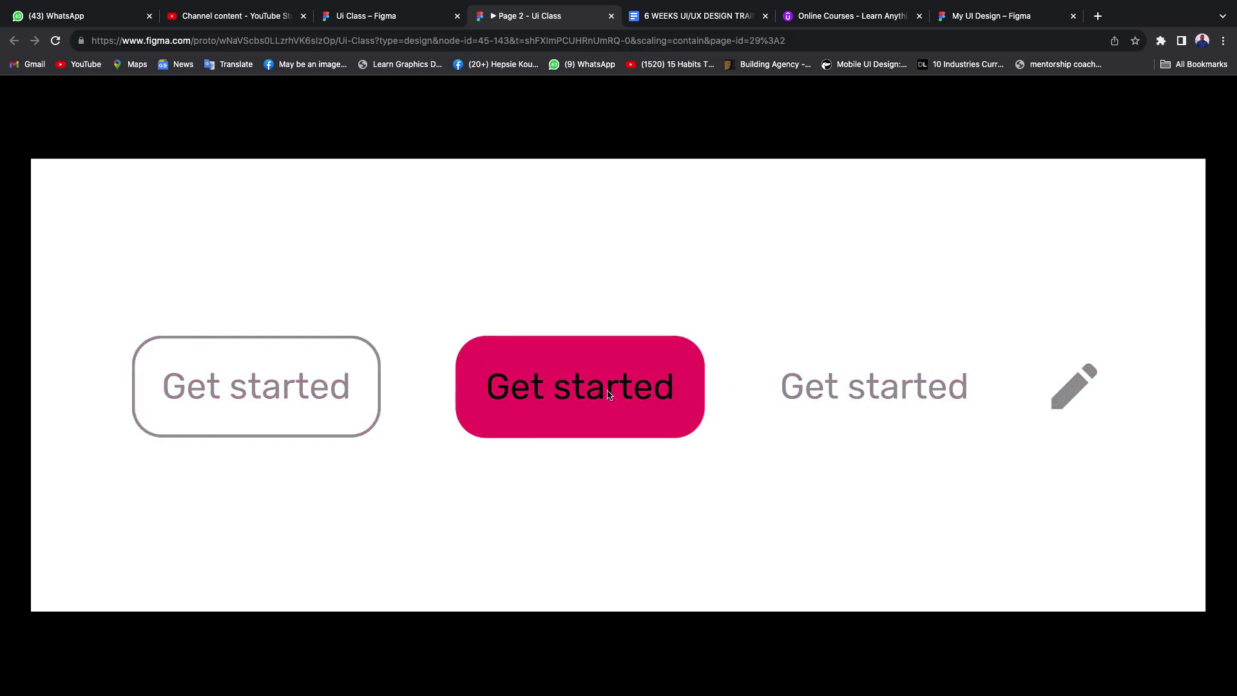
pyautogui.click(365, 17)
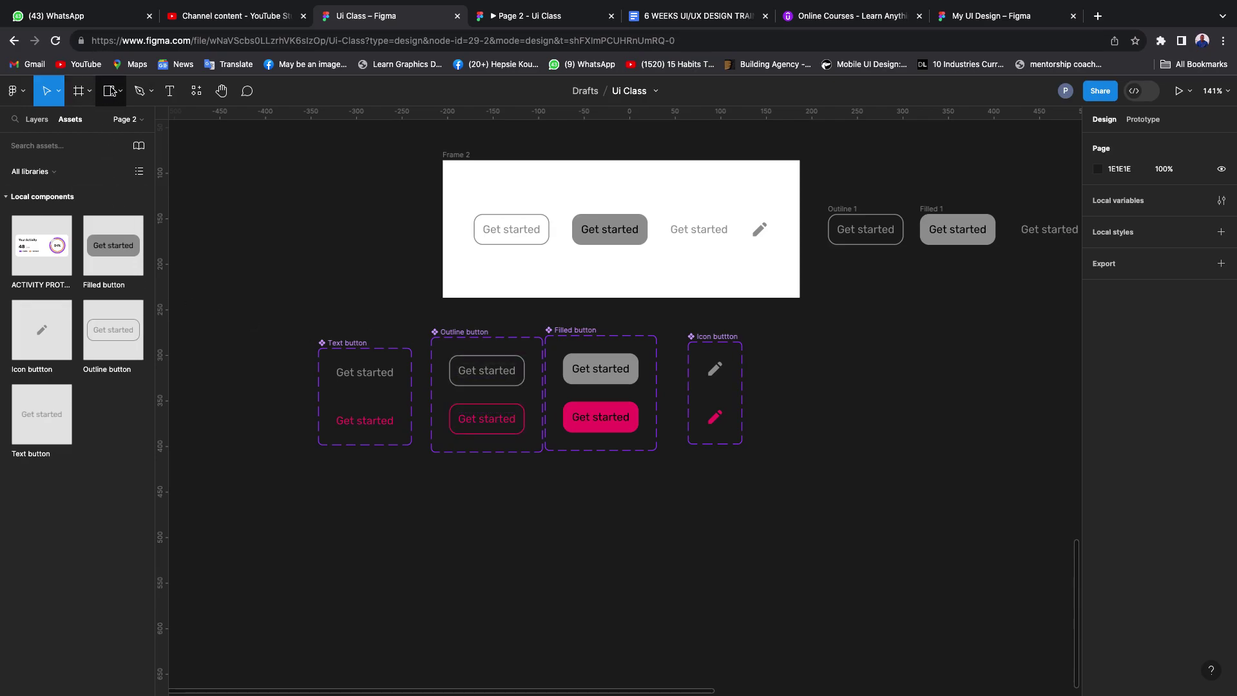
# - Draw a 25 × 25 square on the empty canvas below the Outline button component set
pyautogui.click(38, 120)
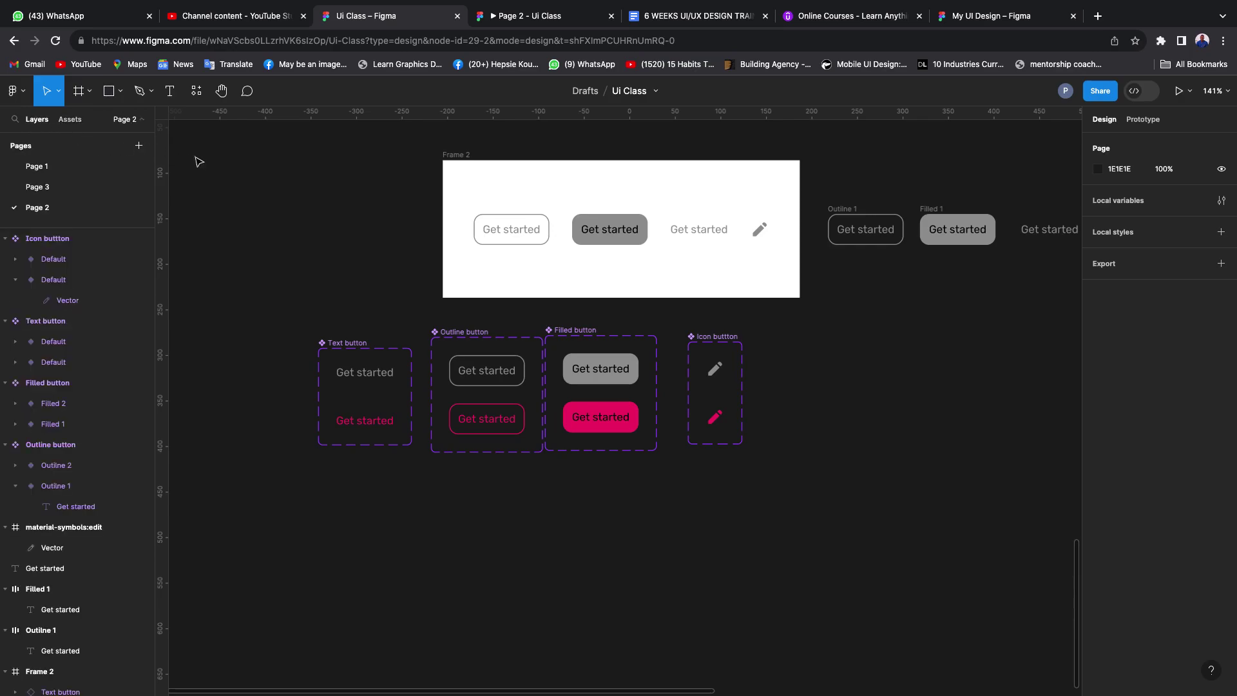
pyautogui.click(110, 94)
pyautogui.moveTo(456, 491); pyautogui.dragTo(492, 514)
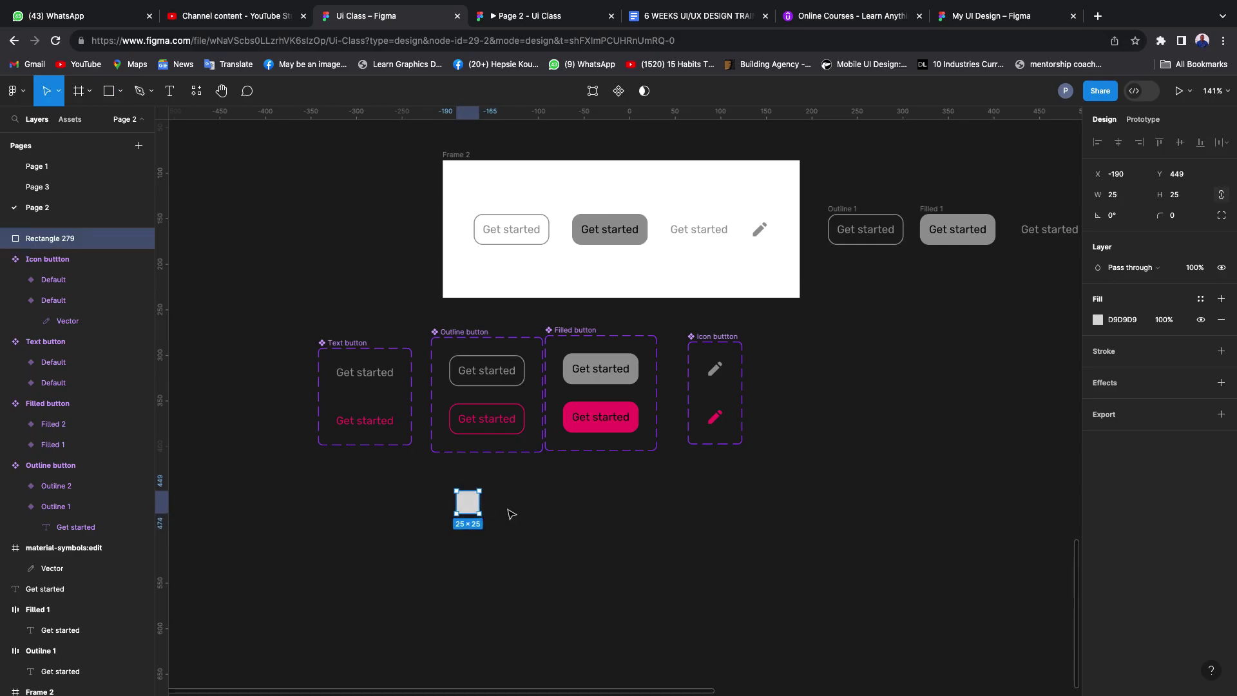
# - Give the square a D9D9D9 stroke matching its fill color and remove the fill
pyautogui.scroll(5, 488, 509)
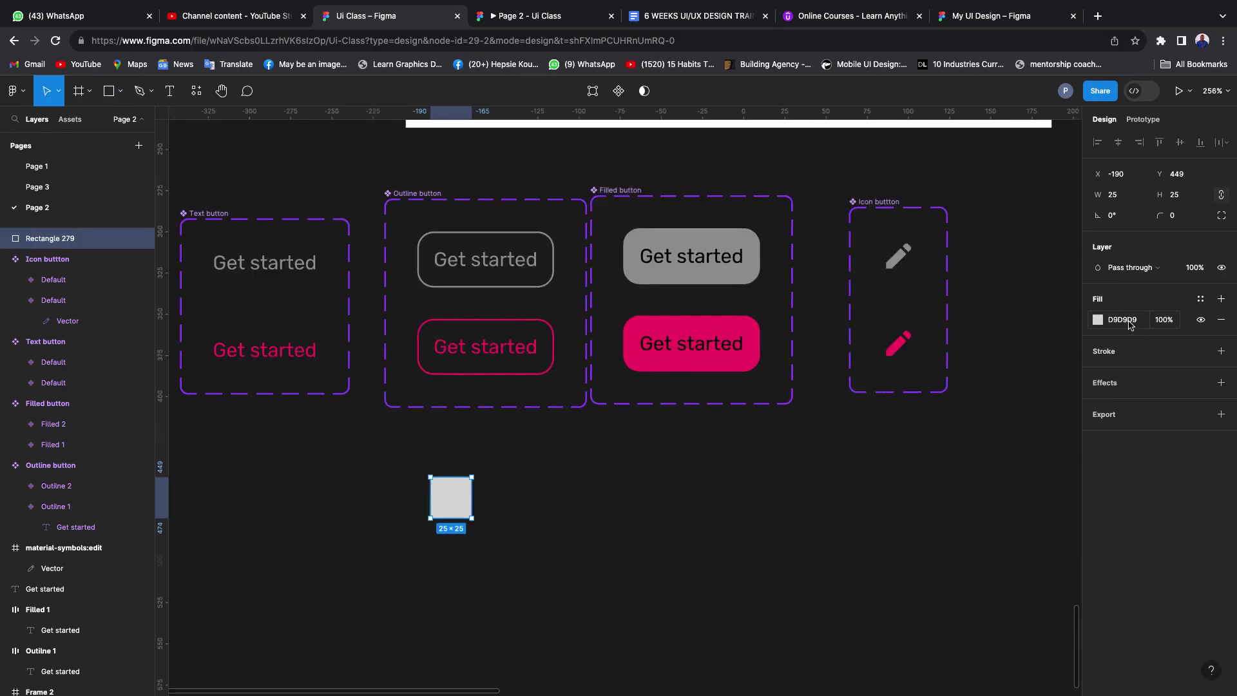
pyautogui.click(1129, 324)
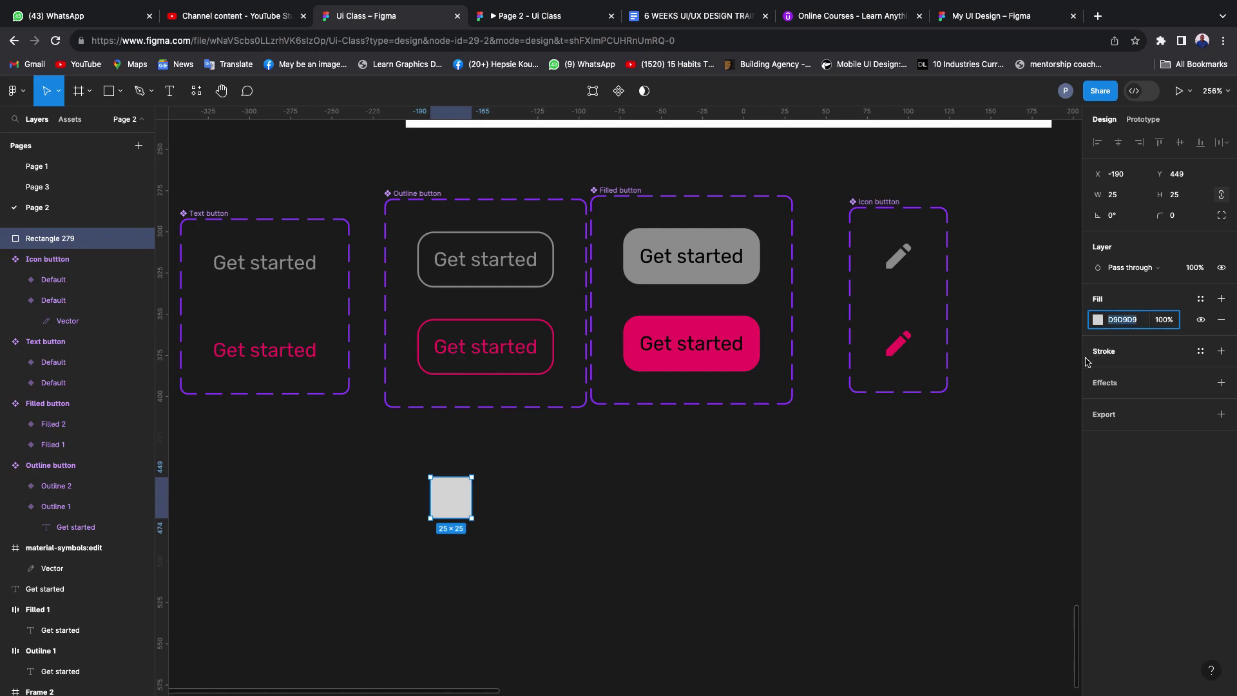
pyautogui.click(1221, 351)
pyautogui.click(1132, 326)
pyautogui.hotkey('ctrl', 'c')
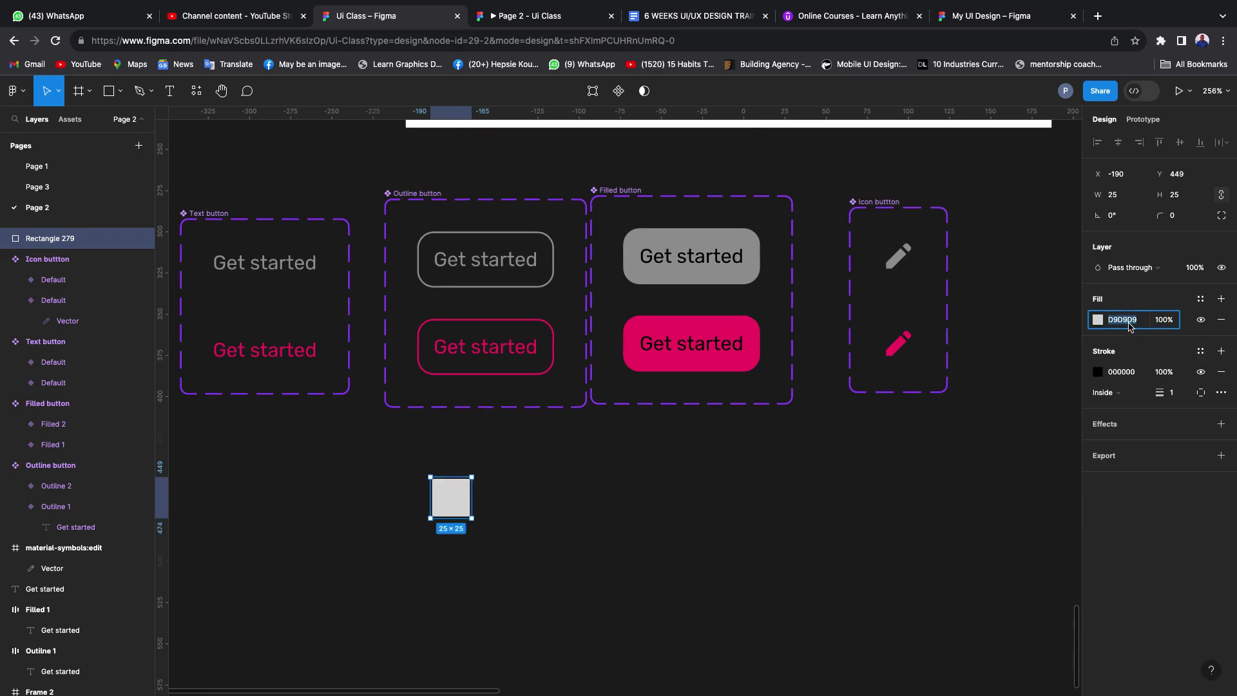
pyautogui.click(1131, 373)
pyautogui.hotkey('ctrl', 'v')
pyautogui.press('Return')
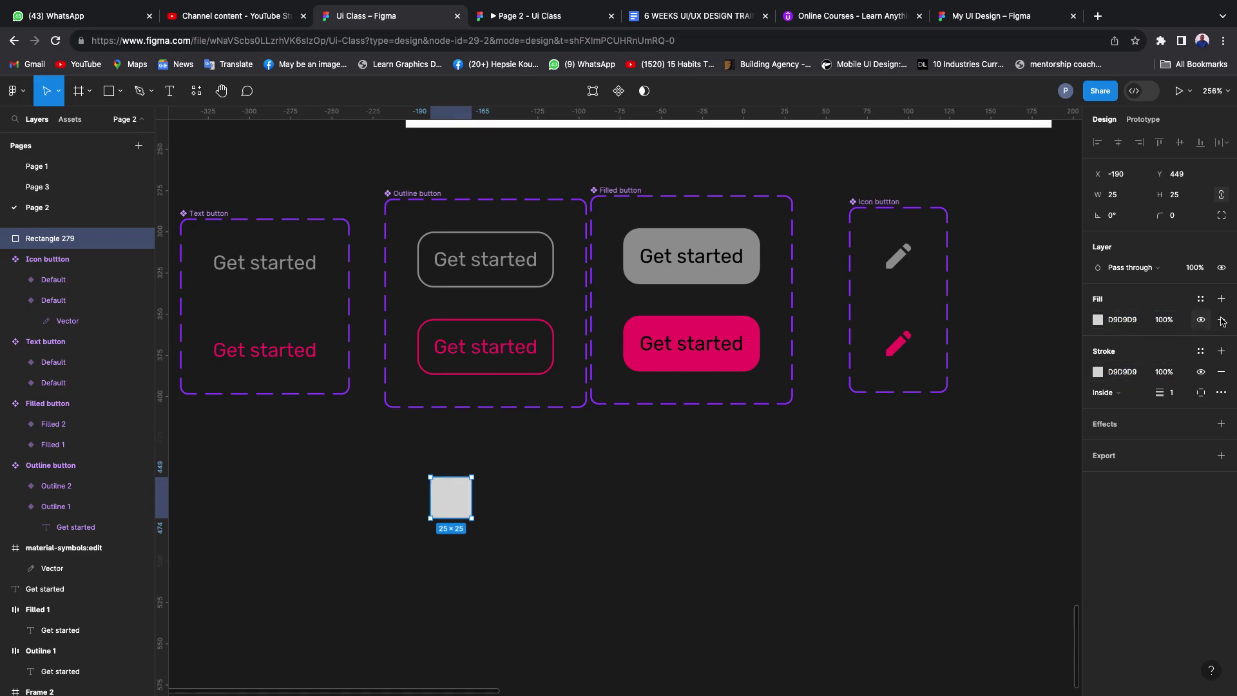
pyautogui.click(1221, 320)
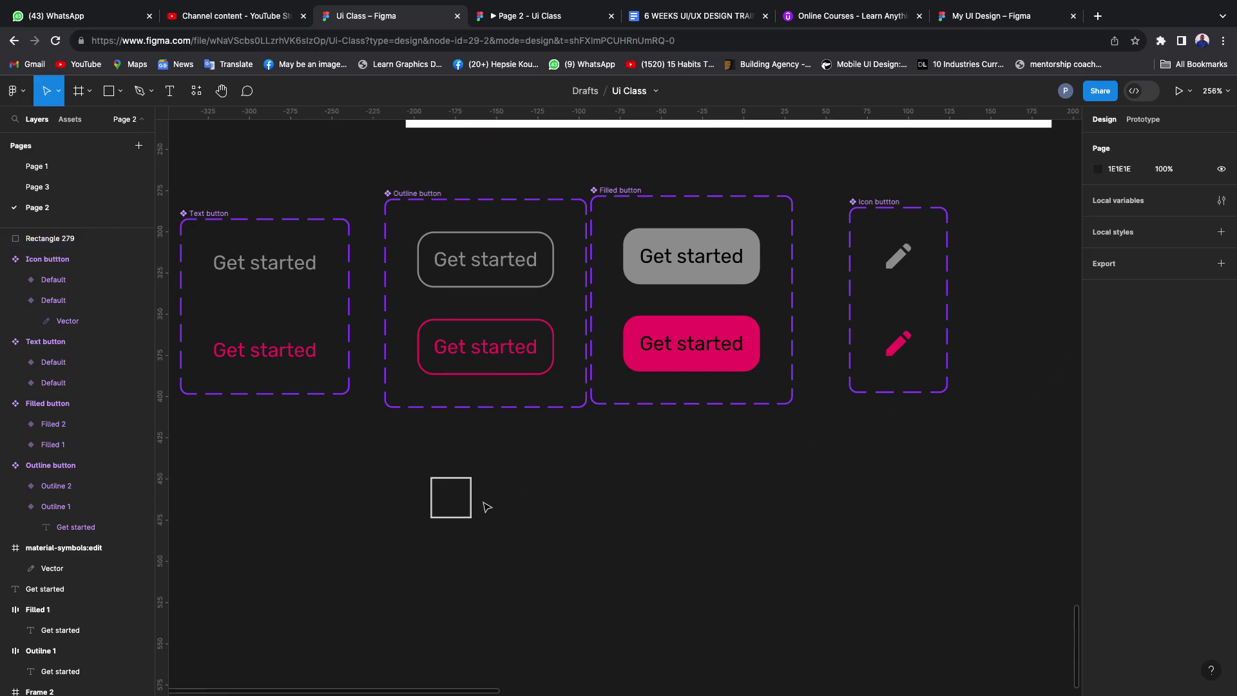
# - Move the outlined square slightly down and to the right, and scale it to 20 × 20
pyautogui.scroll(-5, 490, 505)
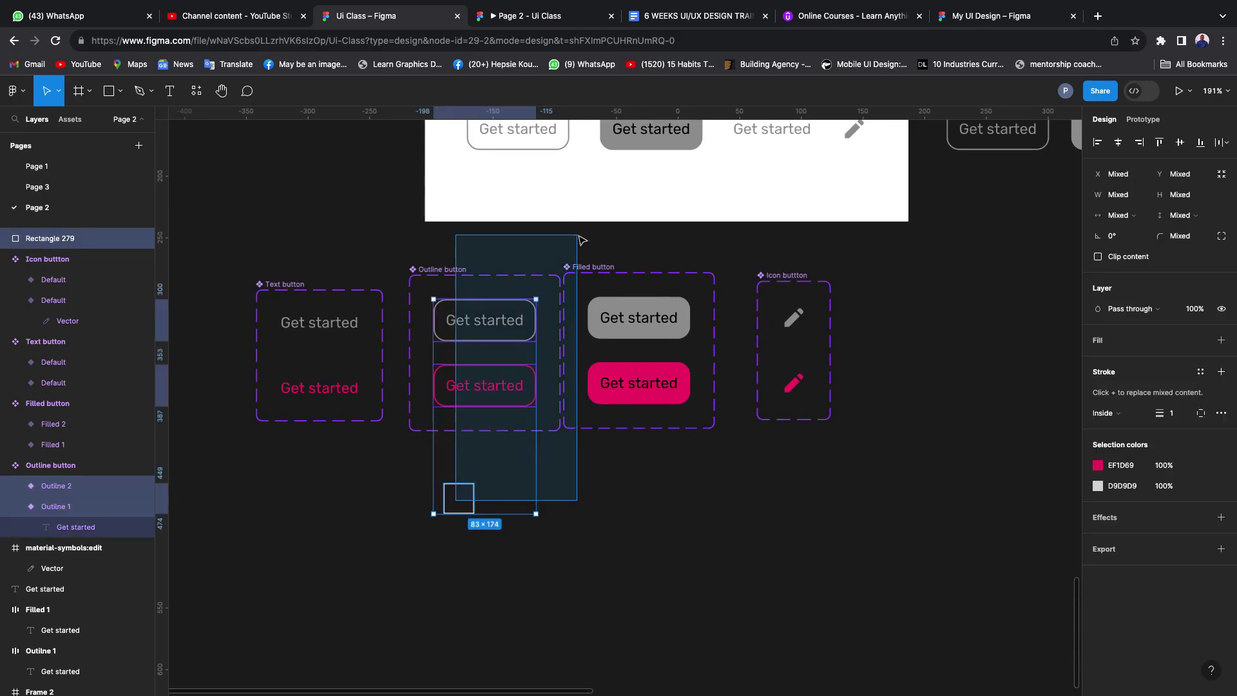
pyautogui.click(528, 542)
pyautogui.moveTo(469, 491); pyautogui.dragTo(493, 520)
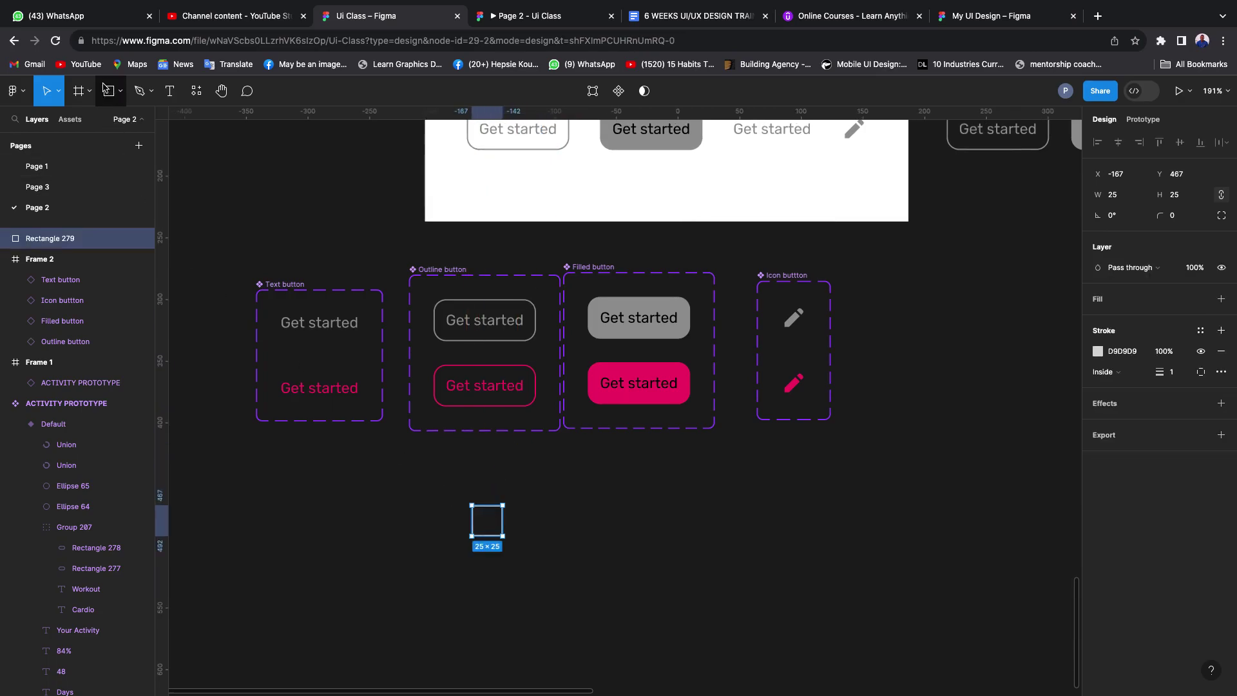
pyautogui.scroll(5, 502, 511)
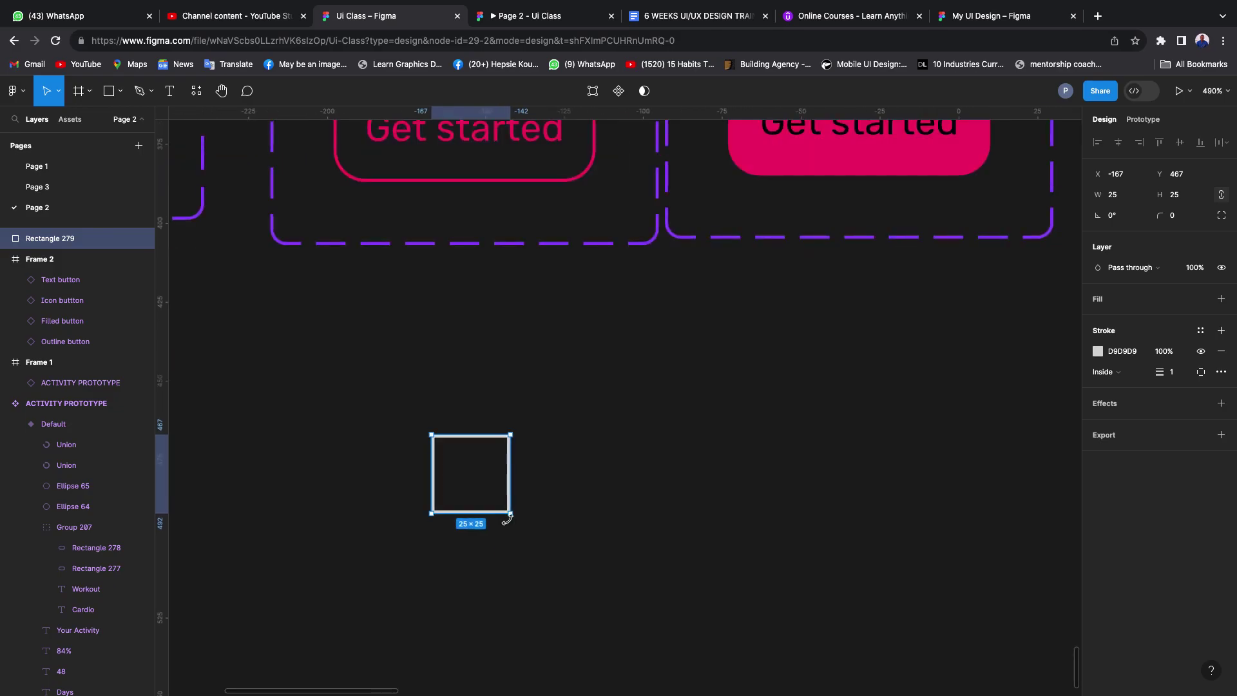
pyautogui.write('k')
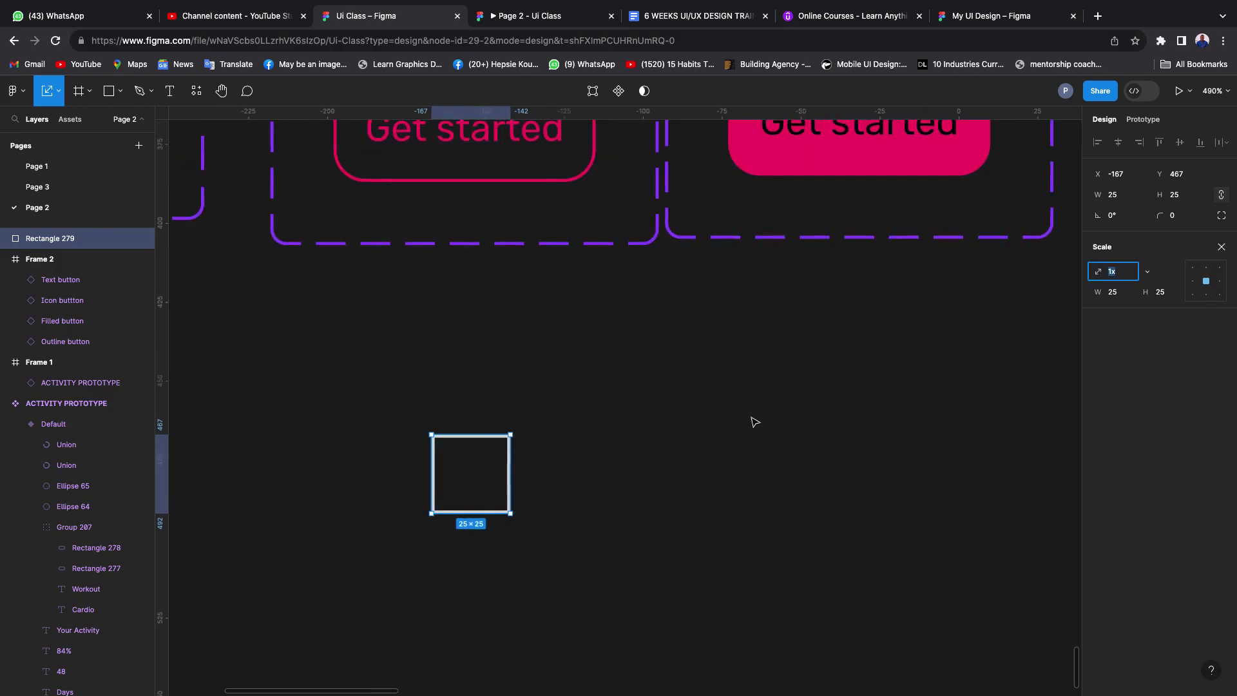
pyautogui.write('v')
pyautogui.click(1118, 199)
pyautogui.write('20')
pyautogui.press('Return')
pyautogui.scroll(-5, 527, 432)
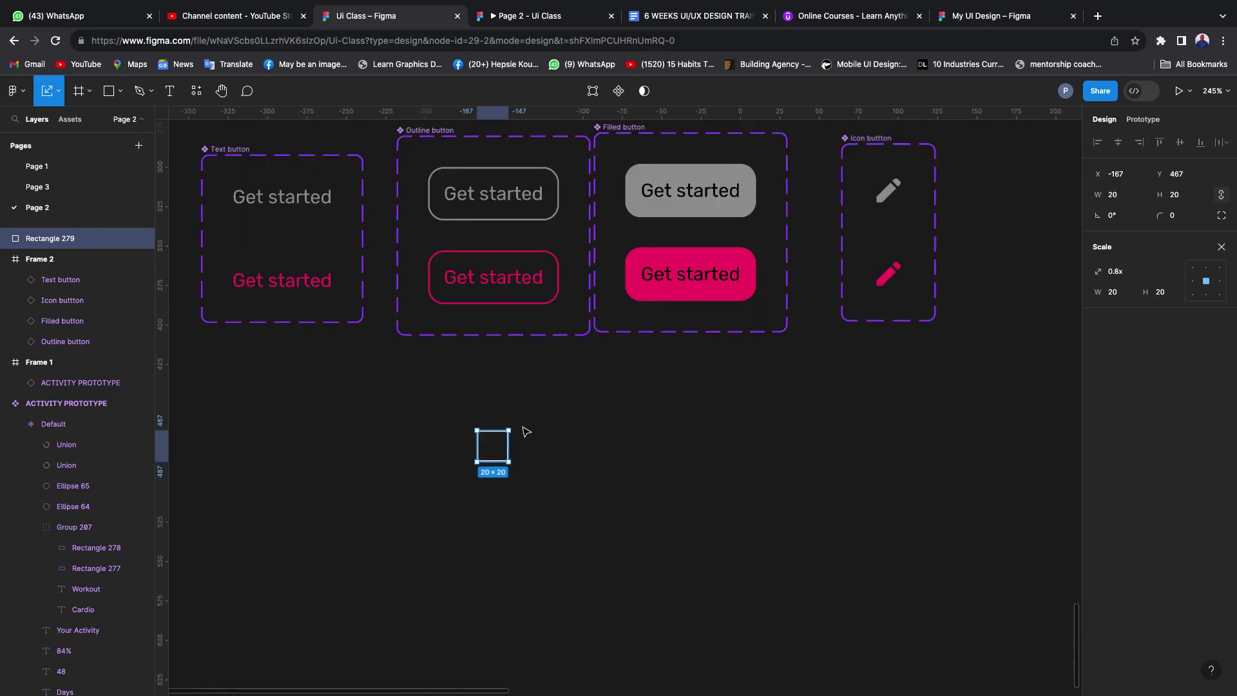
pyautogui.click(525, 435)
# - Duplicate the outlined 20 × 20 square to its right on the same line, at X -127
pyautogui.scroll(5, 520, 436)
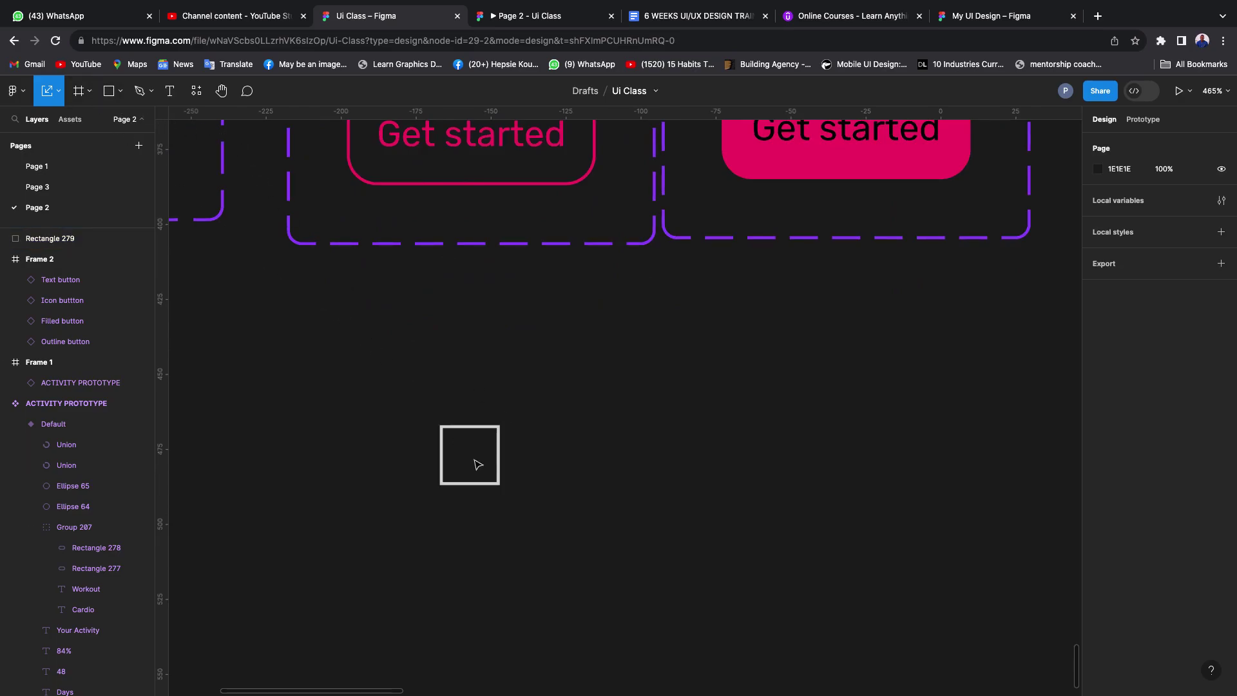
pyautogui.click(463, 440)
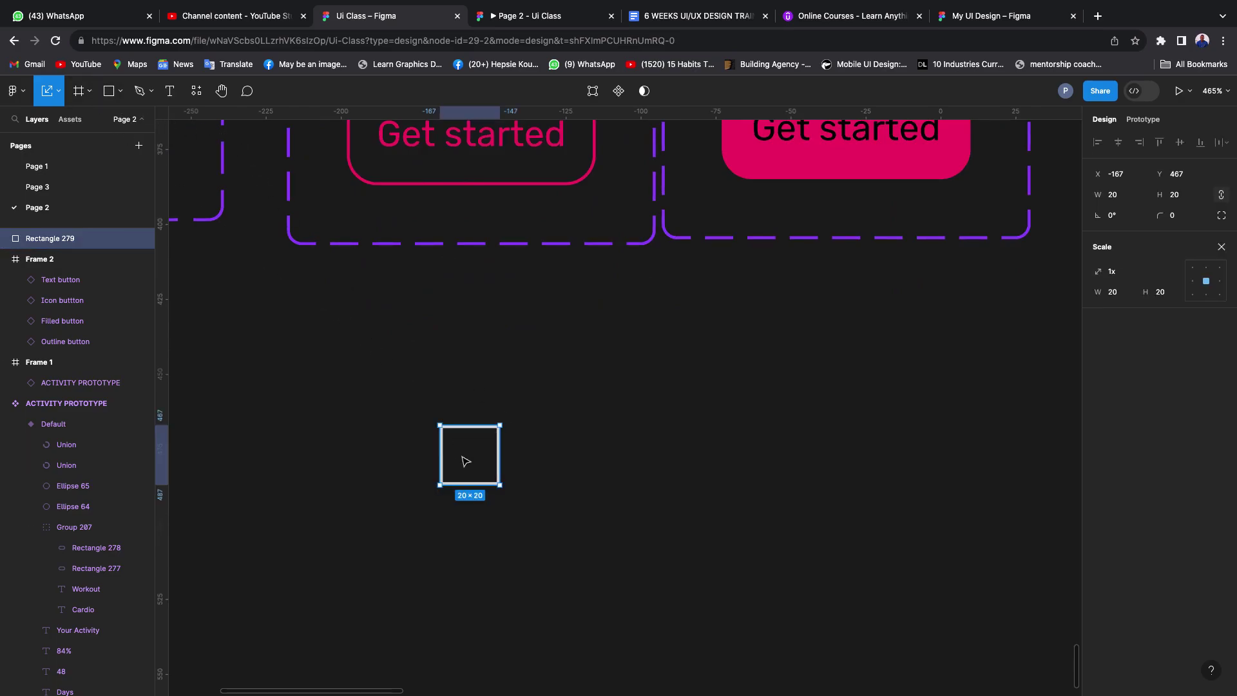
pyautogui.keyDown('alt'); pyautogui.moveTo(466, 461); pyautogui.dragTo(588, 475); pyautogui.keyUp('alt')
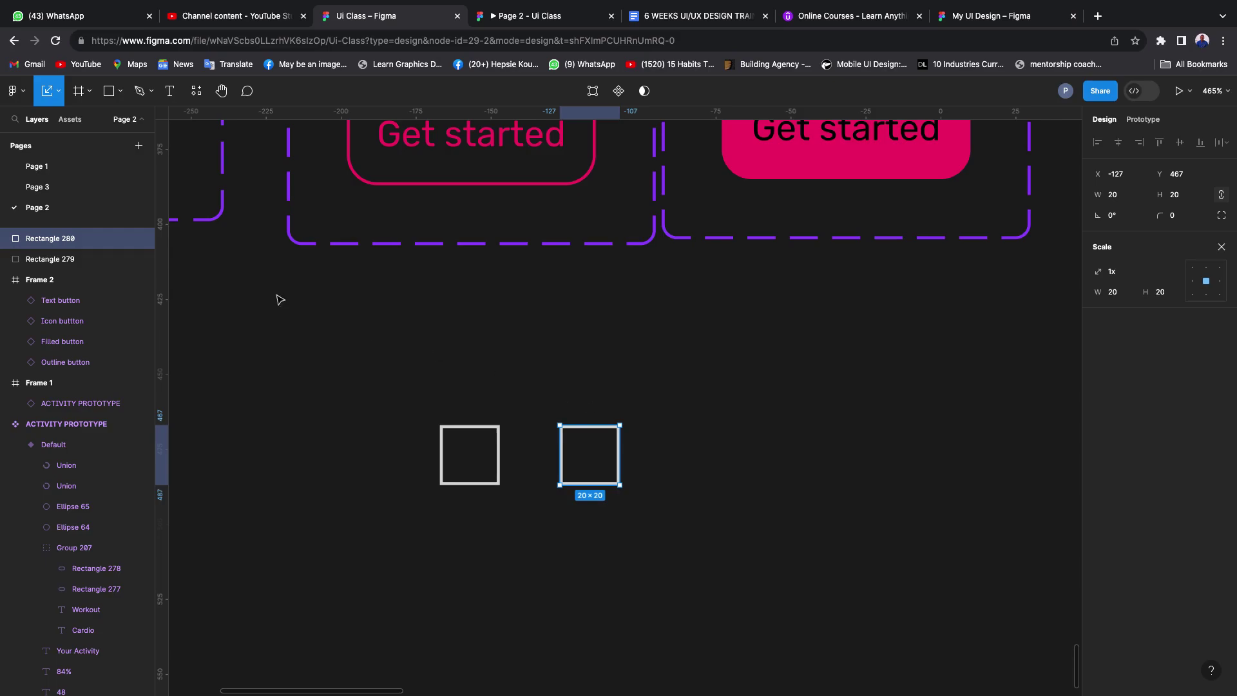
pyautogui.press('r')
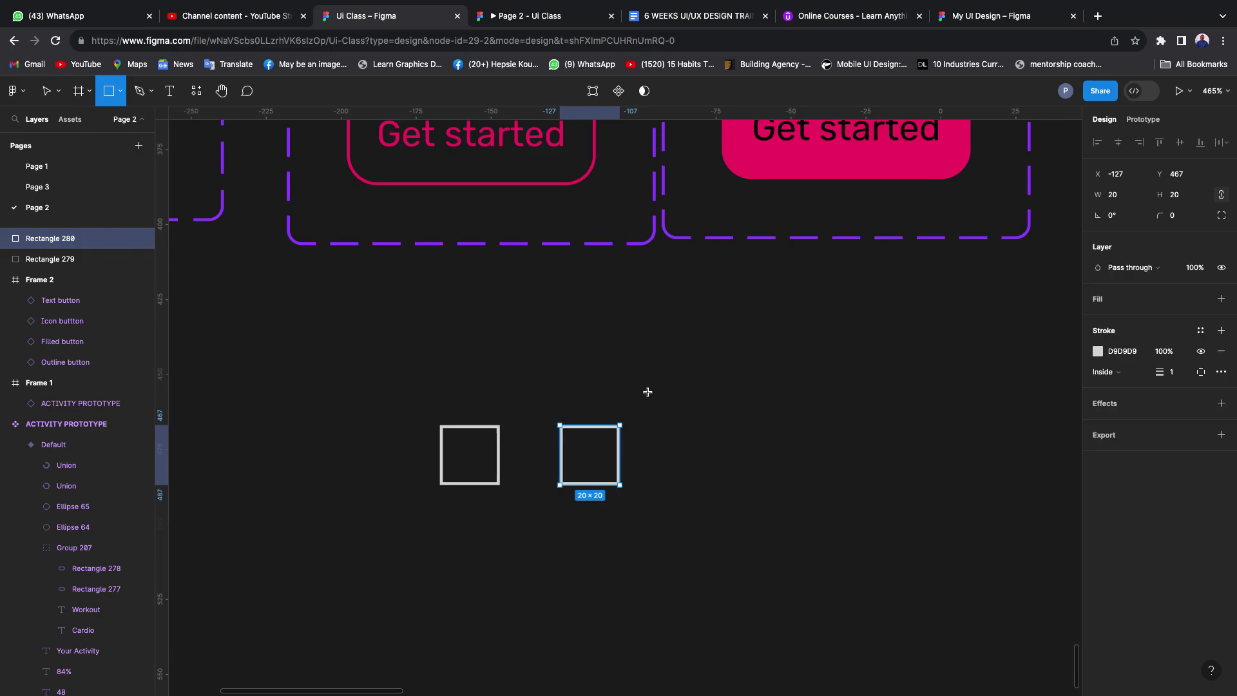
pyautogui.moveTo(646, 391); pyautogui.dragTo(717, 479)
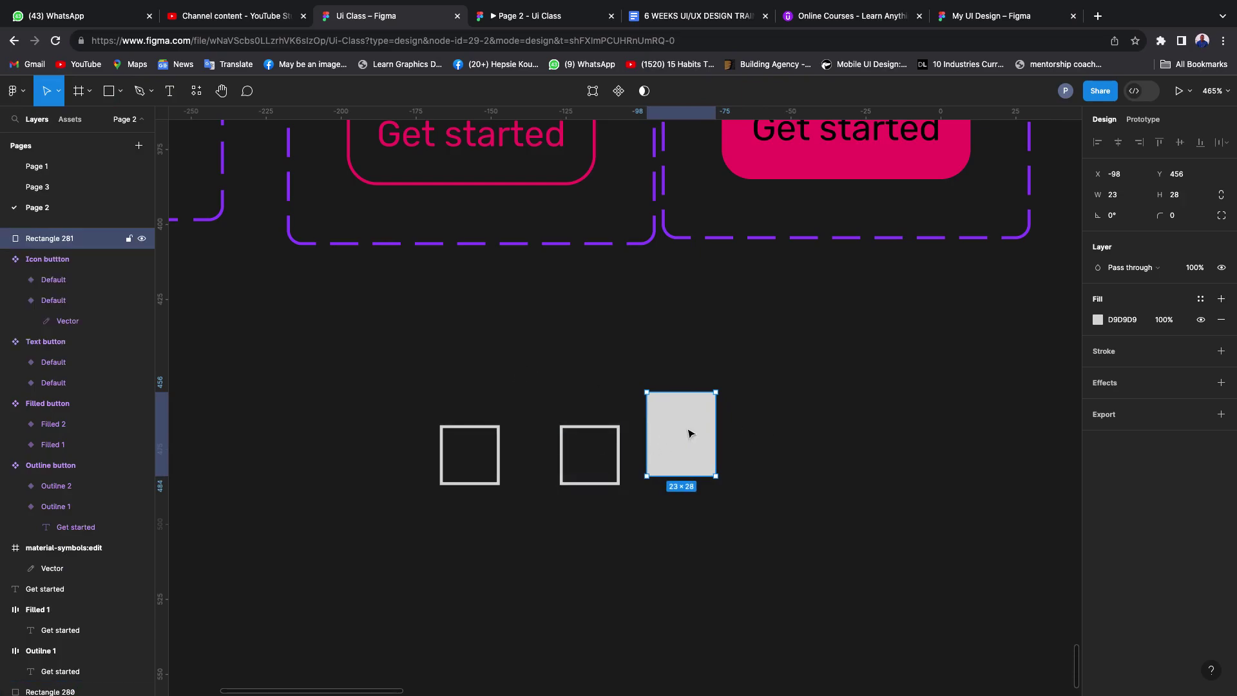
pyautogui.press('Delete')
pyautogui.click(573, 436)
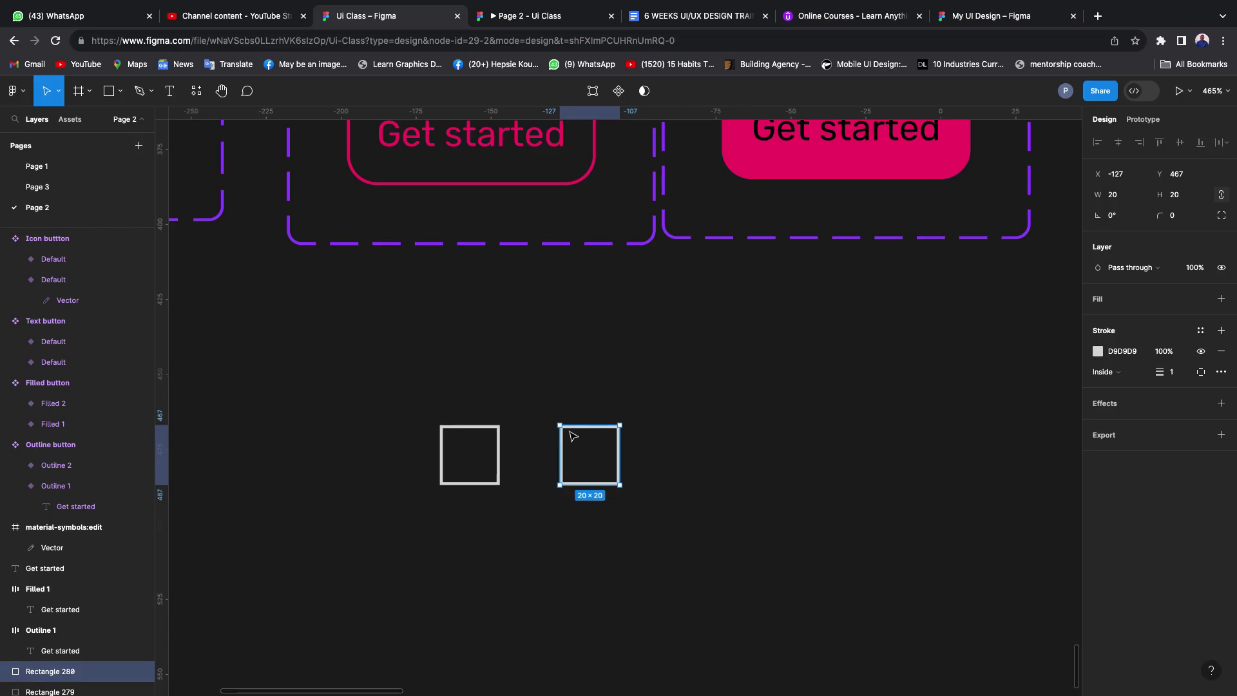
# - Draw a 21 × 34 frame to the right of the two outlined squares and set its fill to 000000
pyautogui.click(78, 92)
pyautogui.moveTo(662, 392); pyautogui.dragTo(725, 493)
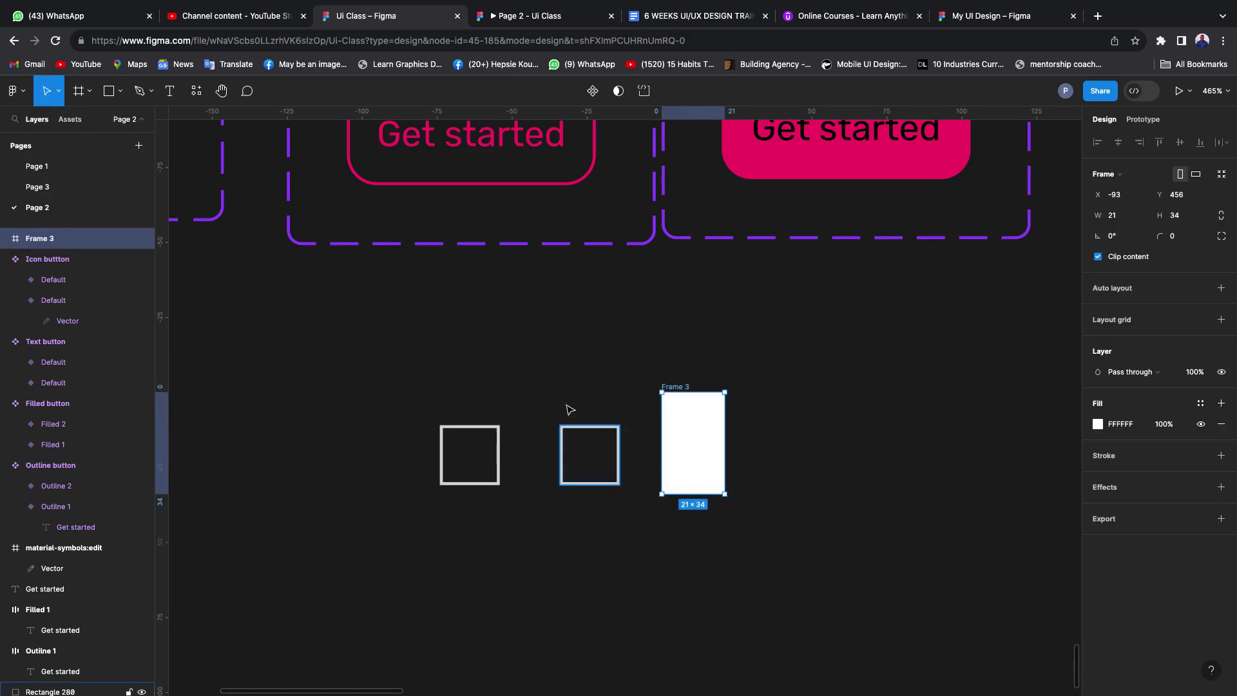
pyautogui.click(1128, 428)
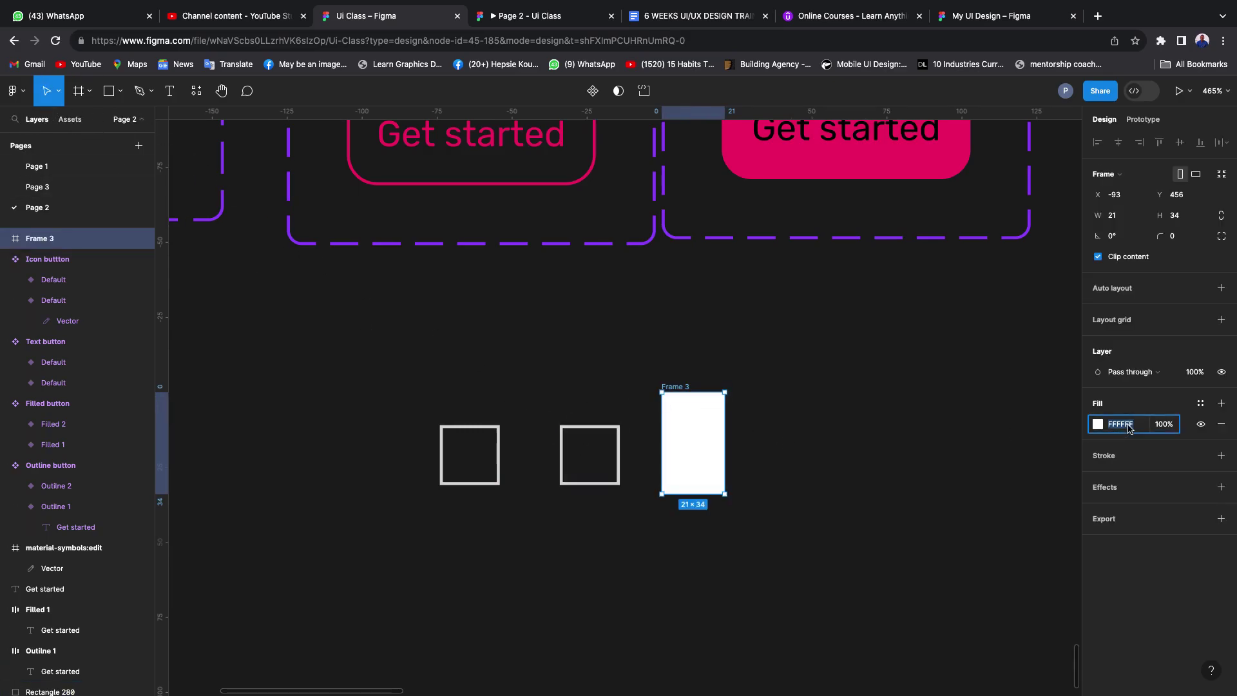
pyautogui.write('000000')
pyautogui.press('Return')
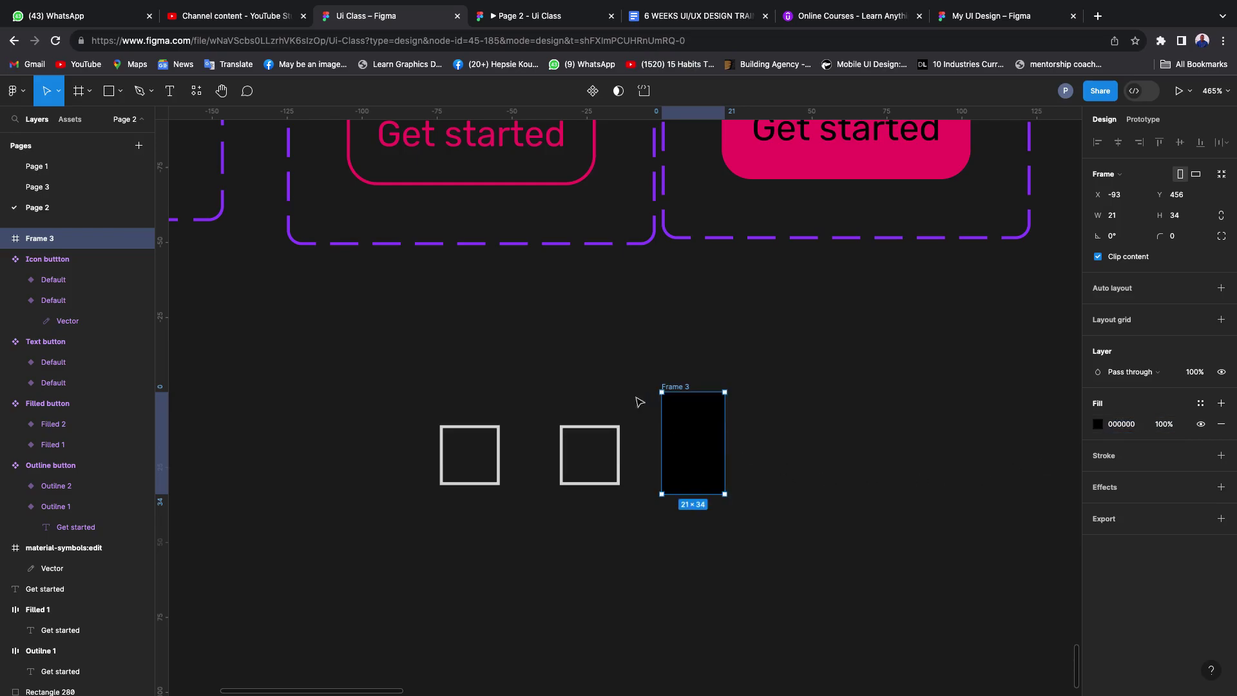
# - Move the second outlined square into the black frame
pyautogui.click(598, 418)
pyautogui.click(607, 428)
pyautogui.moveTo(594, 458); pyautogui.dragTo(702, 450)
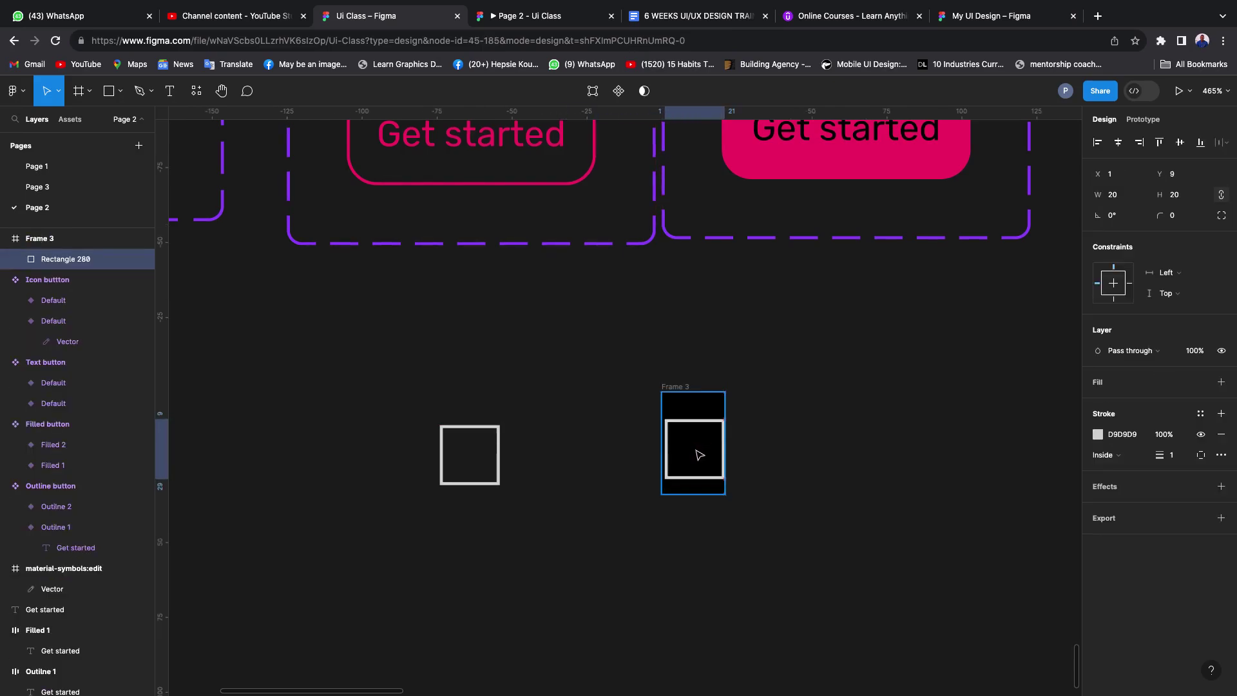
# - Enlarge the black frame to 28 × 36 and center the outlined square horizontally inside it
pyautogui.click(710, 407)
pyautogui.click(677, 387)
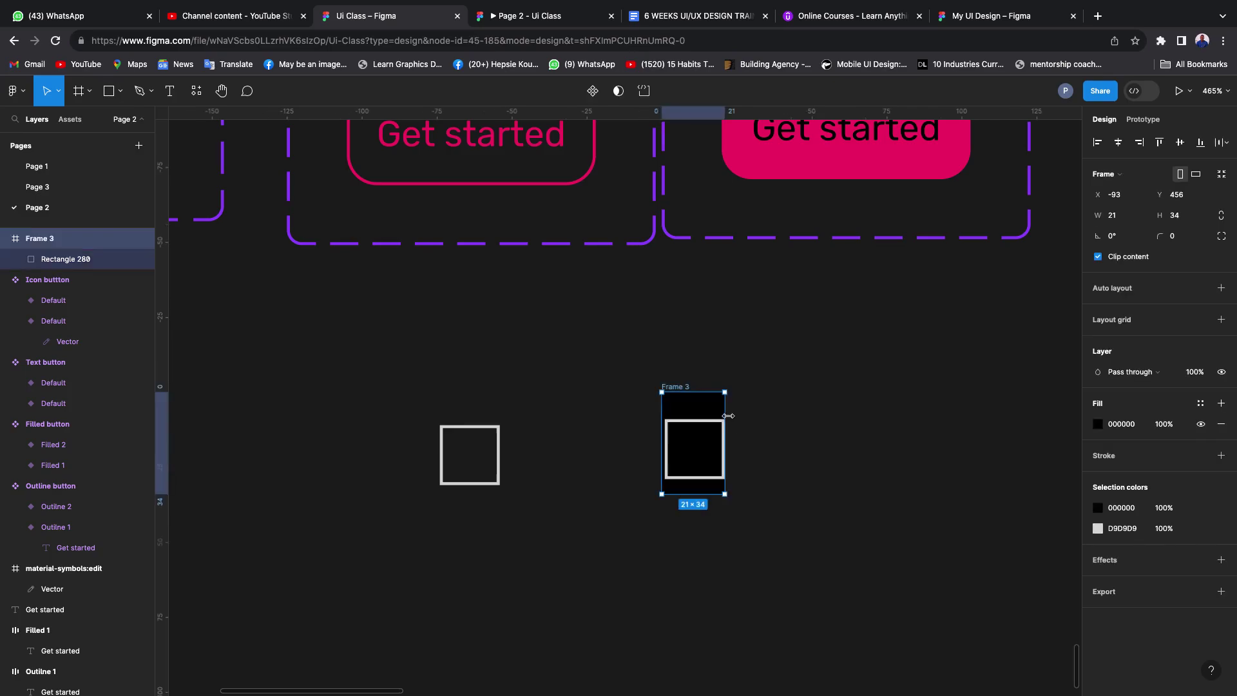
pyautogui.moveTo(725, 417); pyautogui.dragTo(747, 419)
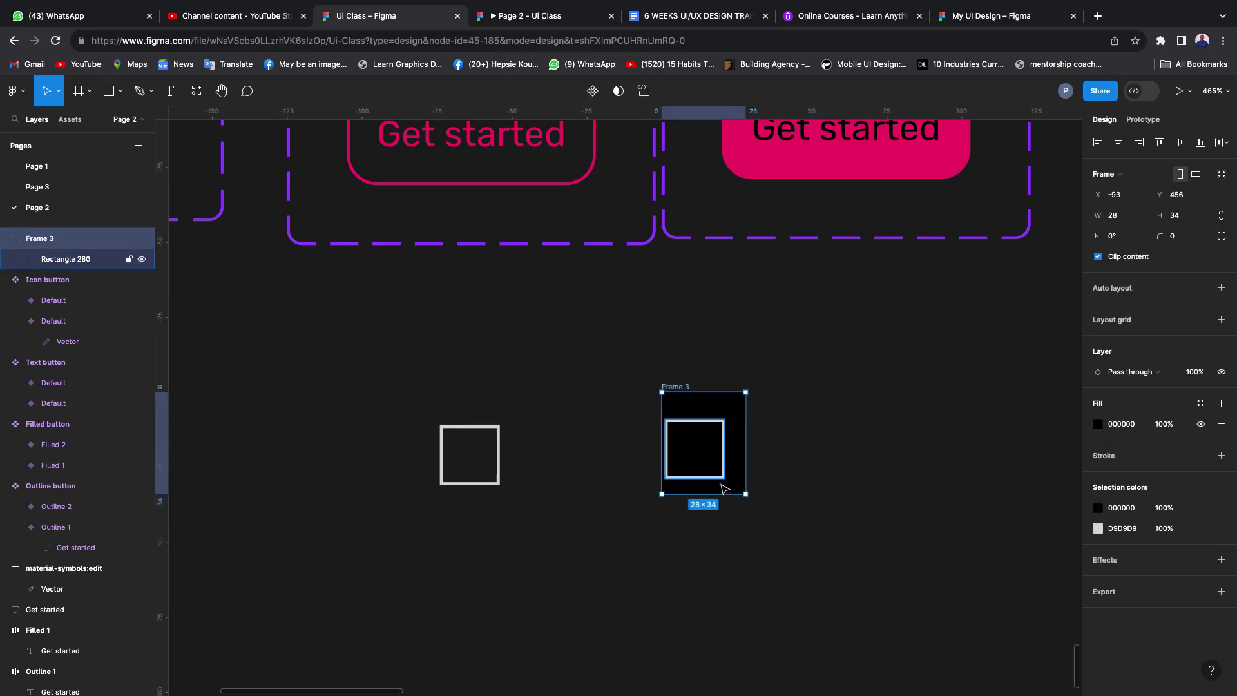
pyautogui.moveTo(719, 495); pyautogui.dragTo(719, 501)
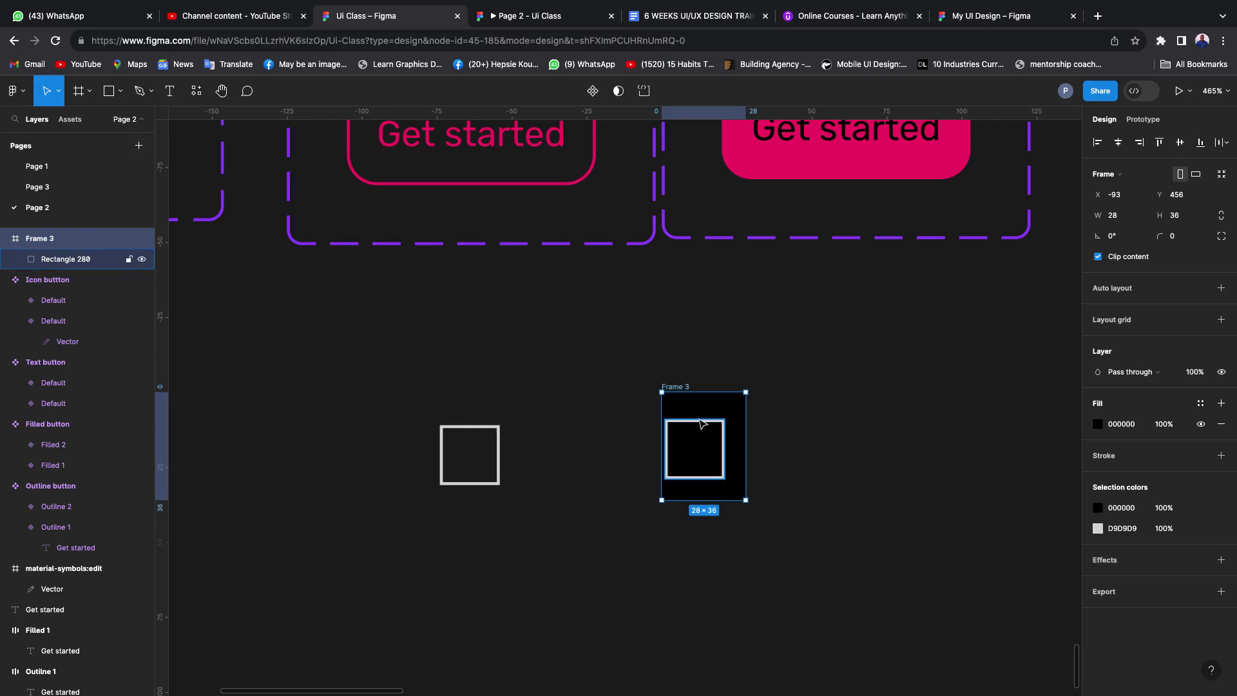
pyautogui.click(704, 426)
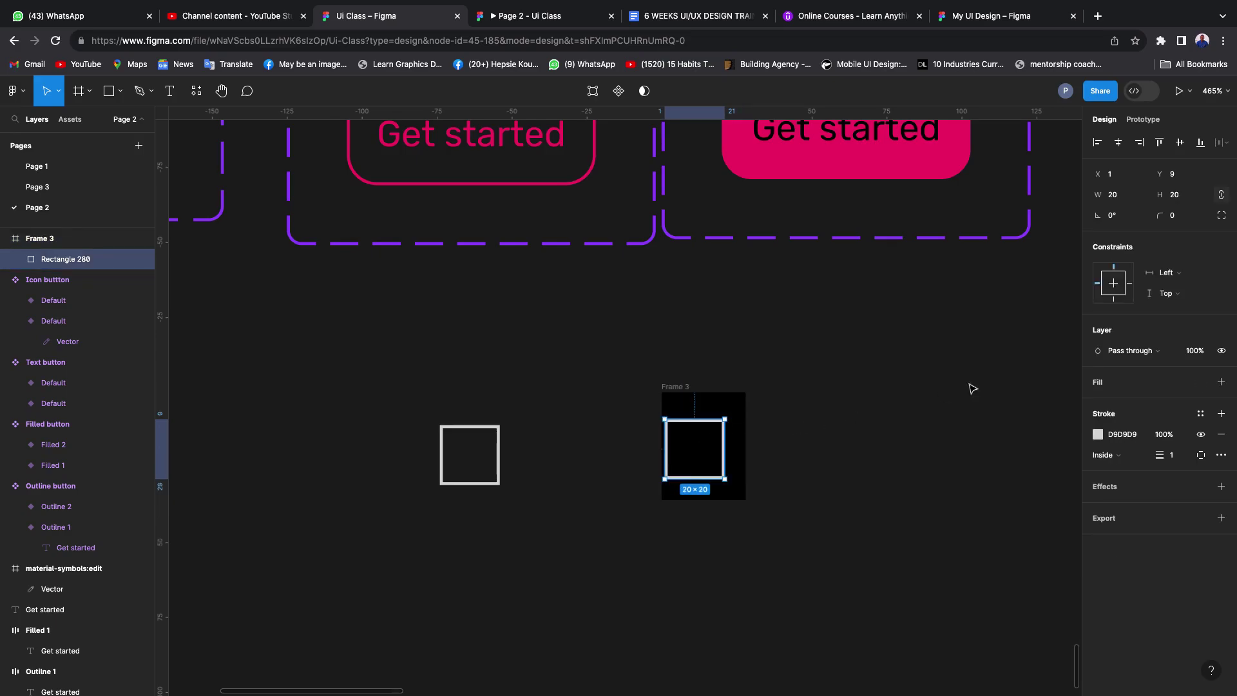
pyautogui.click(1119, 142)
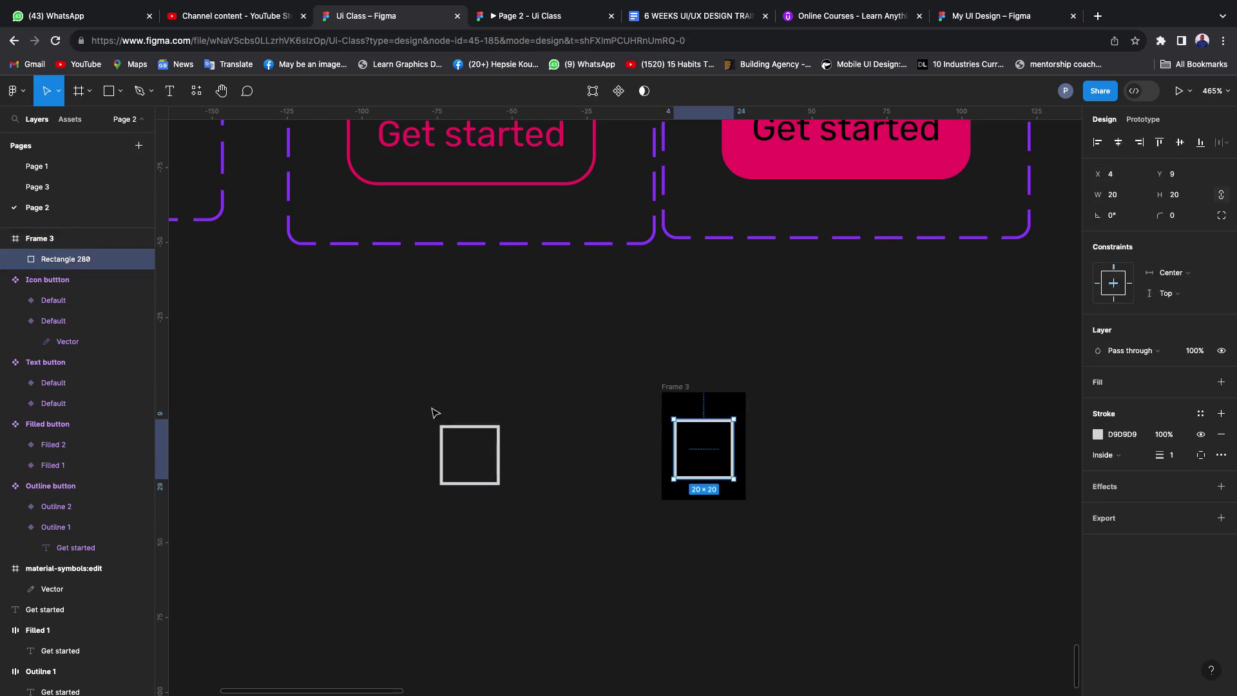
# - Move the loose square closer to the black frame, try aligning both on their vertical centers, and undo the alignment
pyautogui.click(460, 438)
pyautogui.moveTo(478, 455); pyautogui.dragTo(583, 450)
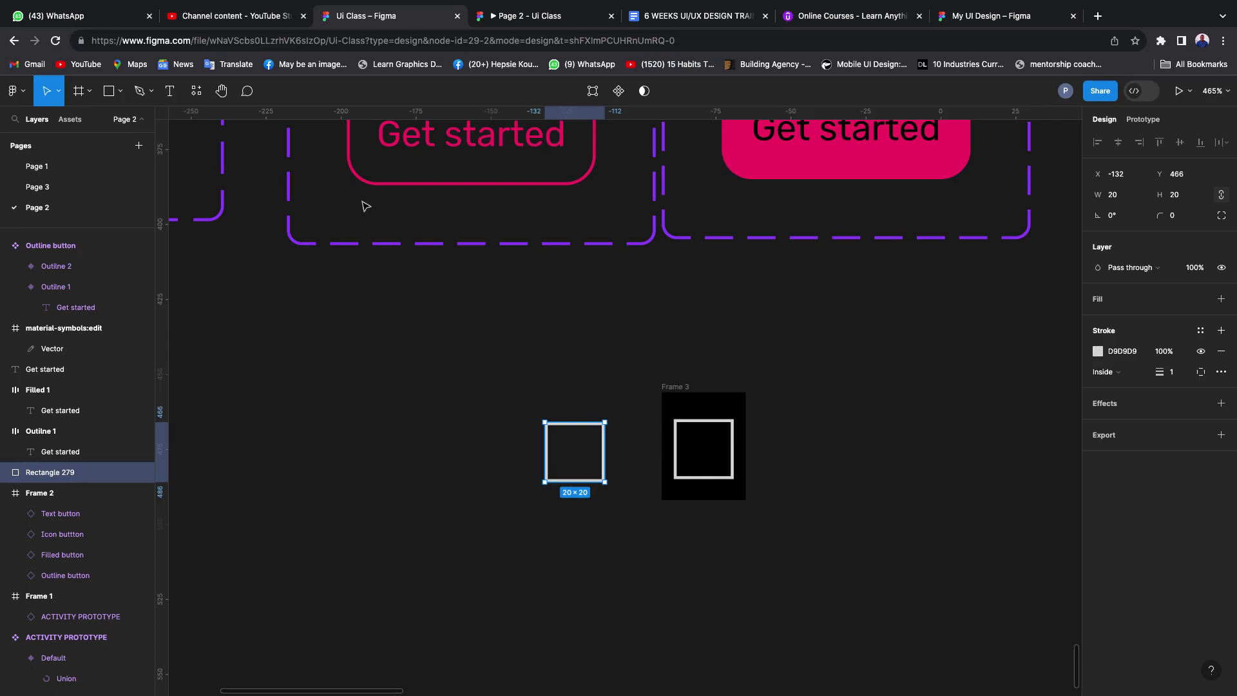
pyautogui.moveTo(462, 334); pyautogui.dragTo(805, 571)
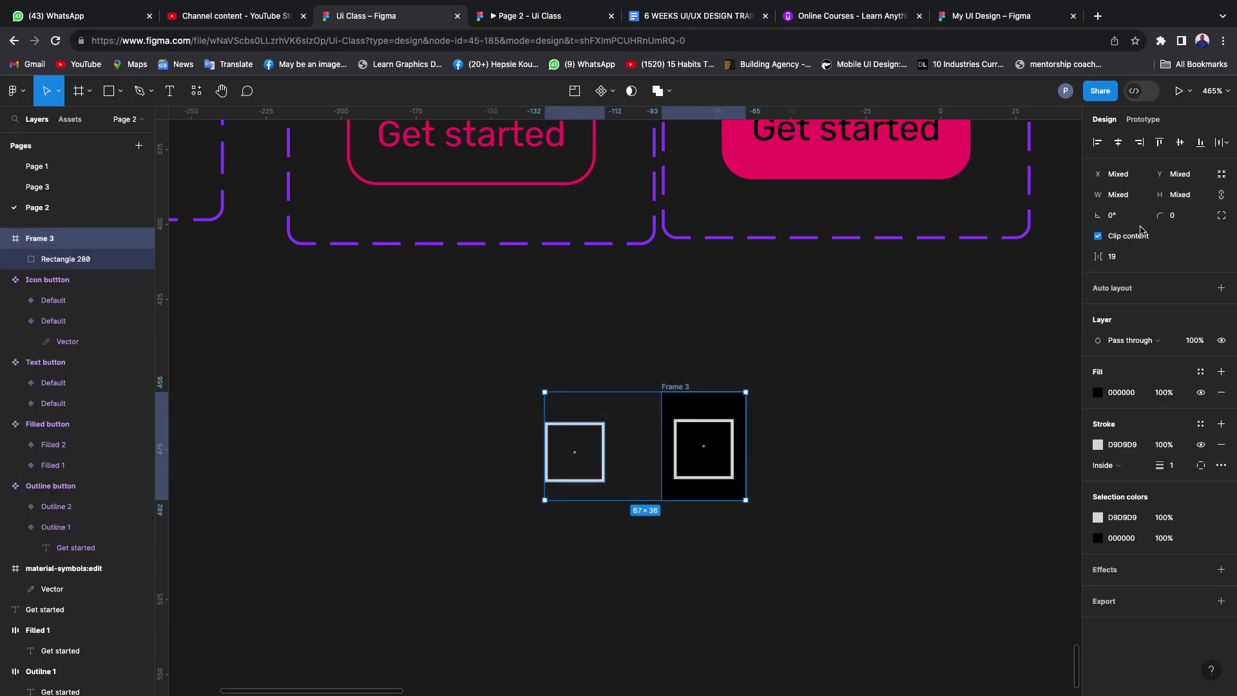
pyautogui.click(1180, 142)
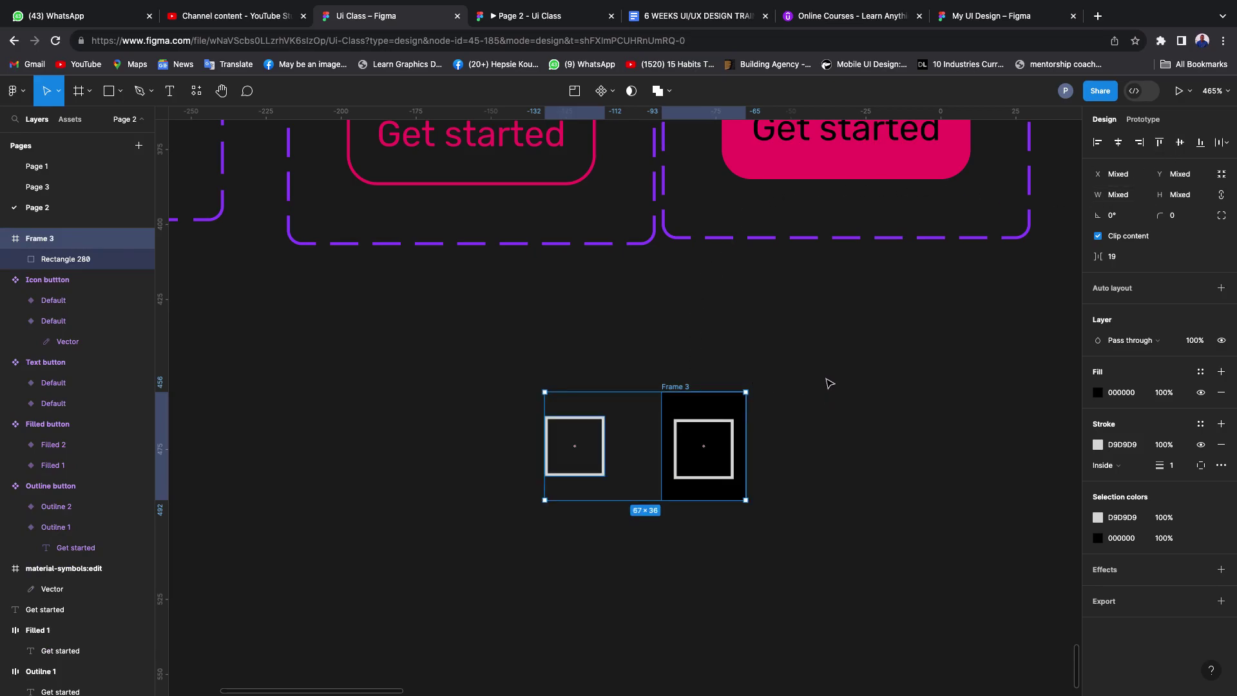
pyautogui.hotkey('ctrl', 'z')
pyautogui.click(804, 389)
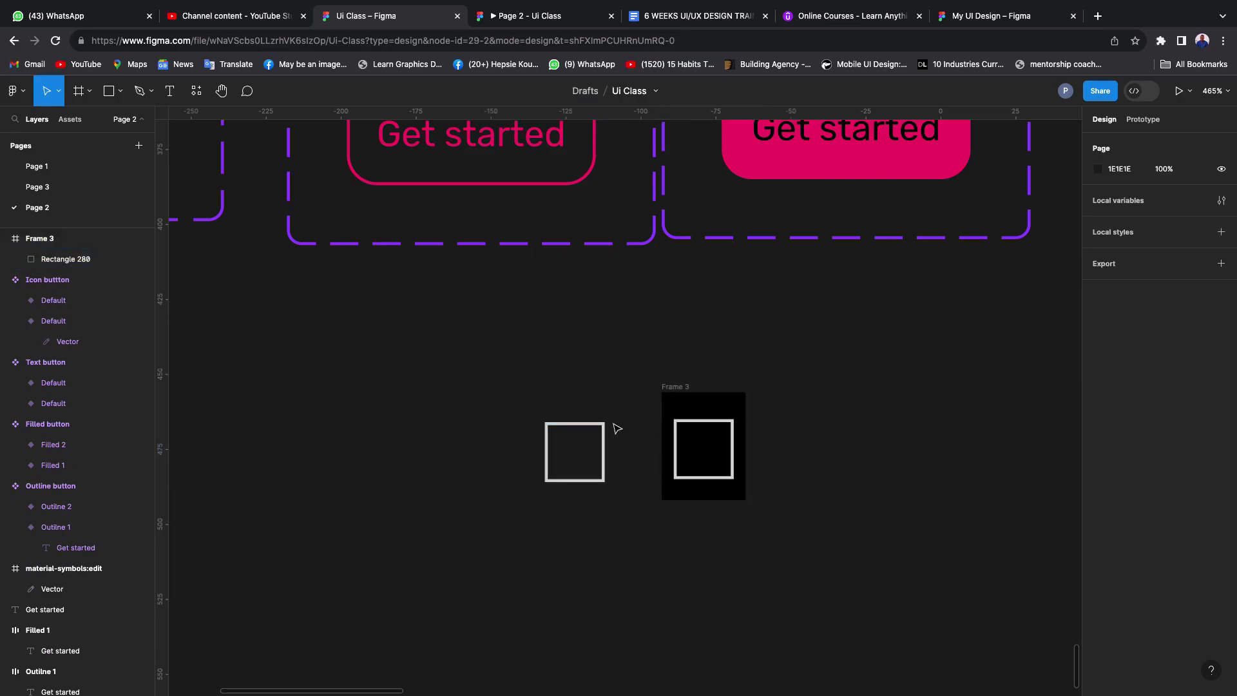
# - Move the loose square beside the black frame to X -118, Y 465, level with the square inside the frame
pyautogui.scroll(5, 593, 425)
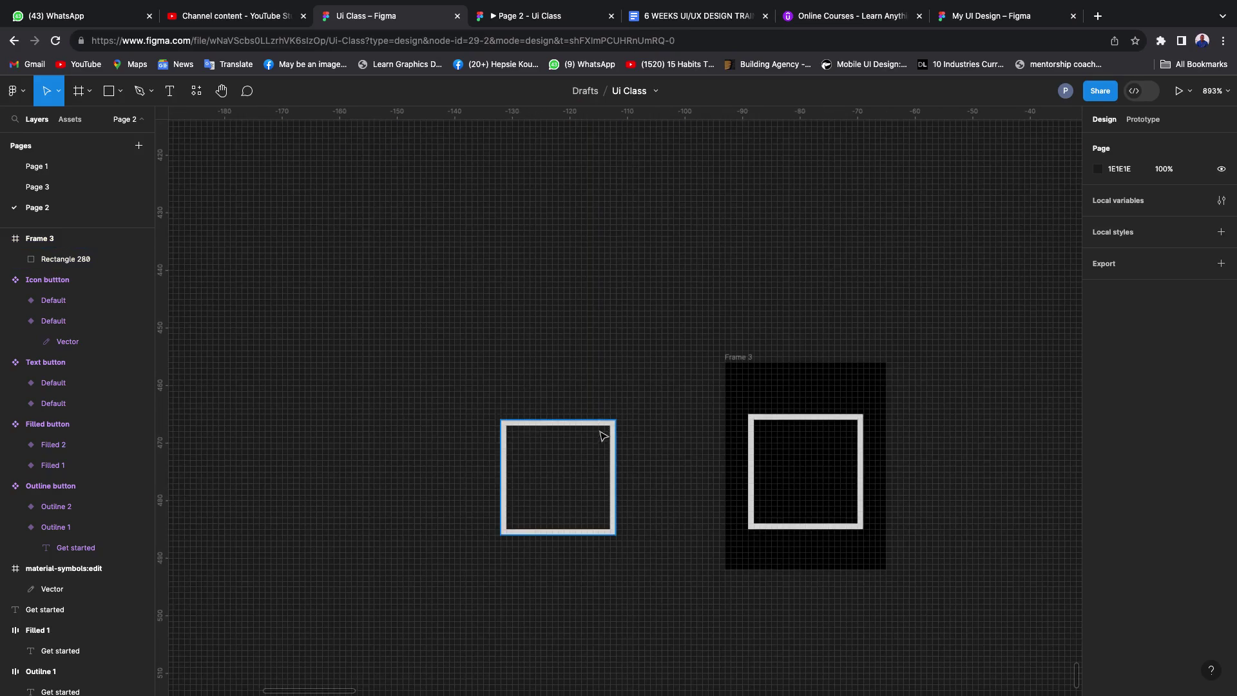
pyautogui.click(604, 431)
pyautogui.moveTo(599, 454); pyautogui.dragTo(681, 450)
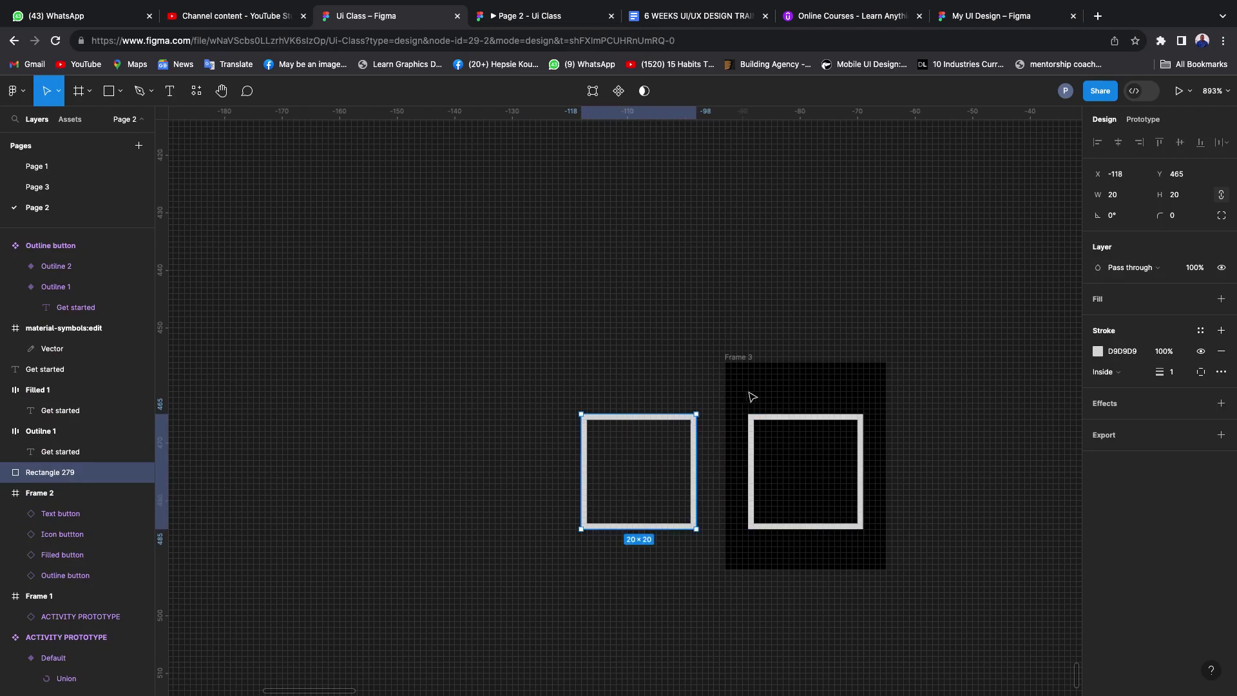
# - Combine the loose square and the black frame into a component set and name it rectangle
pyautogui.moveTo(549, 306); pyautogui.dragTo(771, 430)
pyautogui.moveTo(936, 582); pyautogui.dragTo(936, 583)
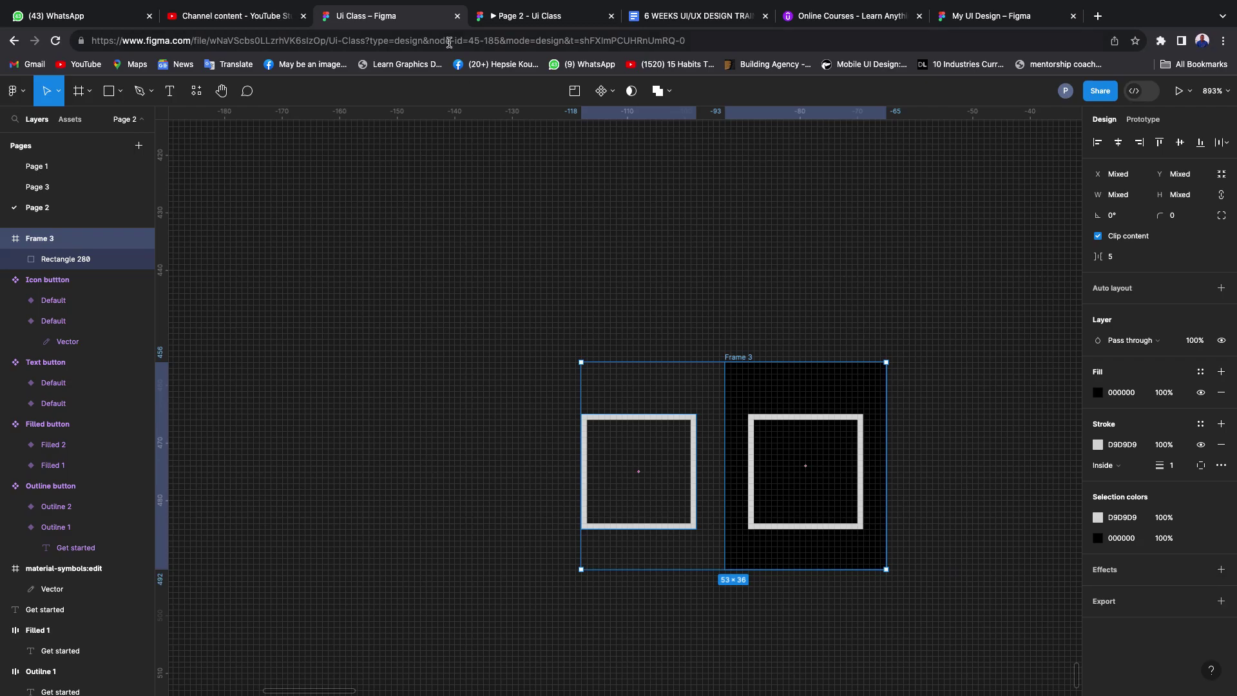
pyautogui.click(612, 92)
pyautogui.click(606, 153)
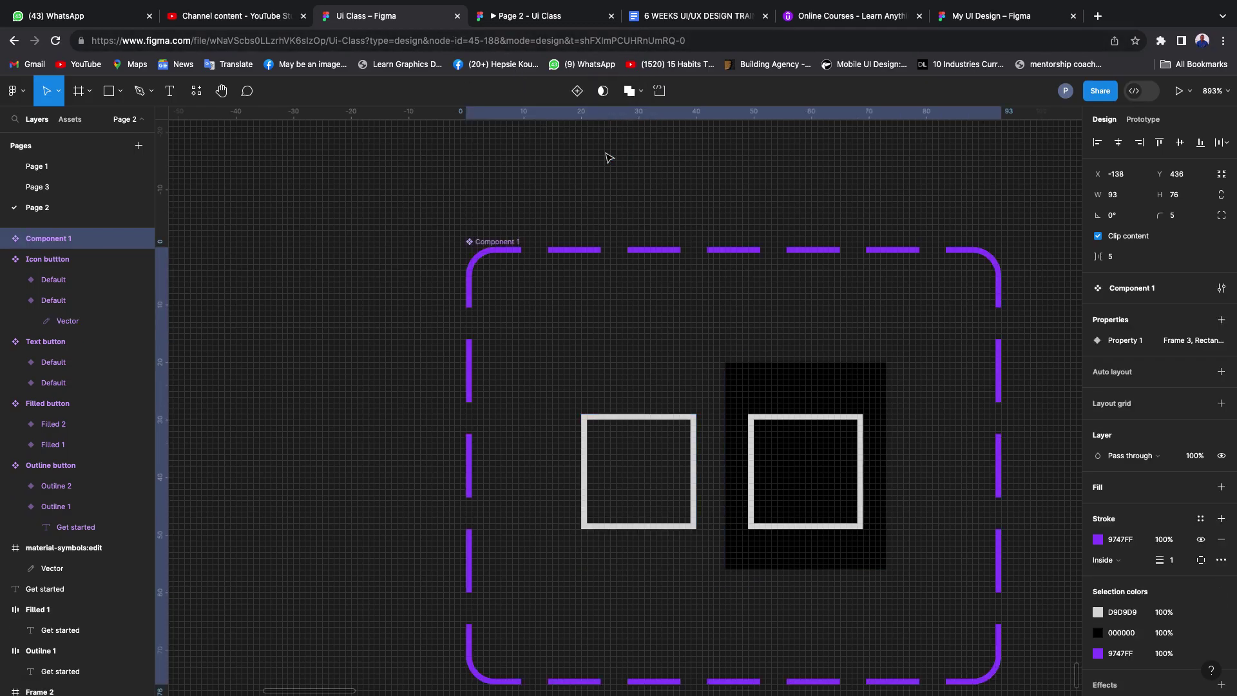
pyautogui.doubleClick(497, 241)
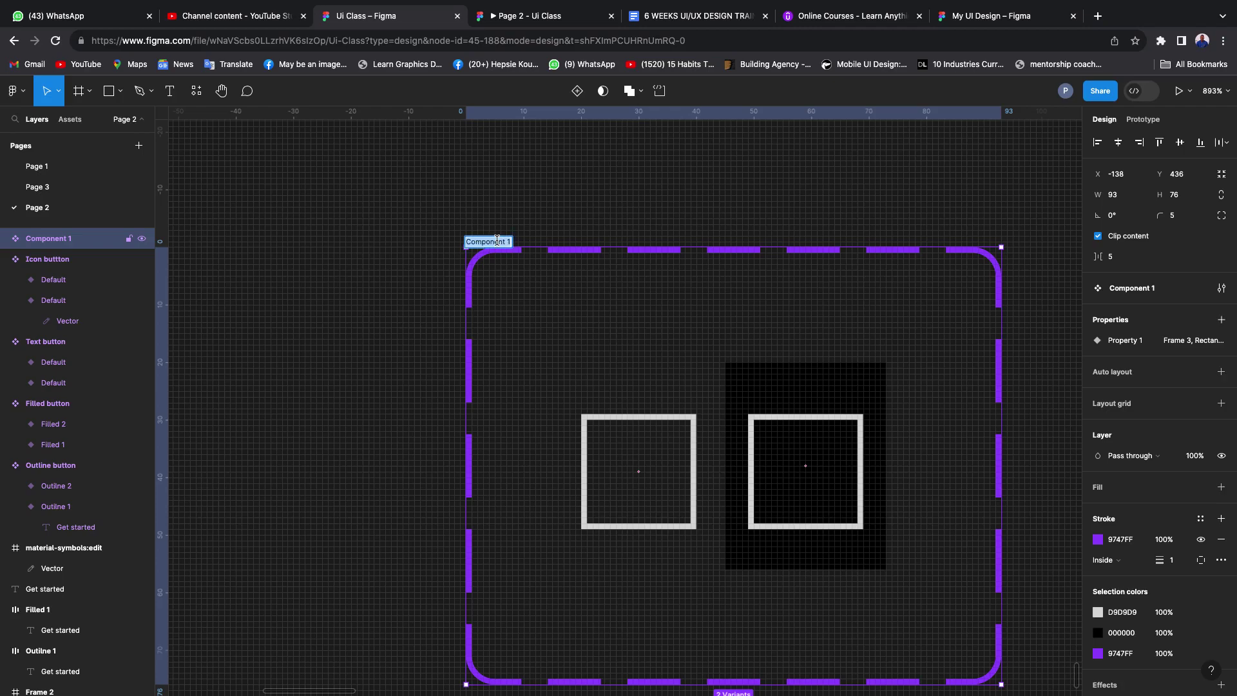
pyautogui.write('re')
pyautogui.press('Return')
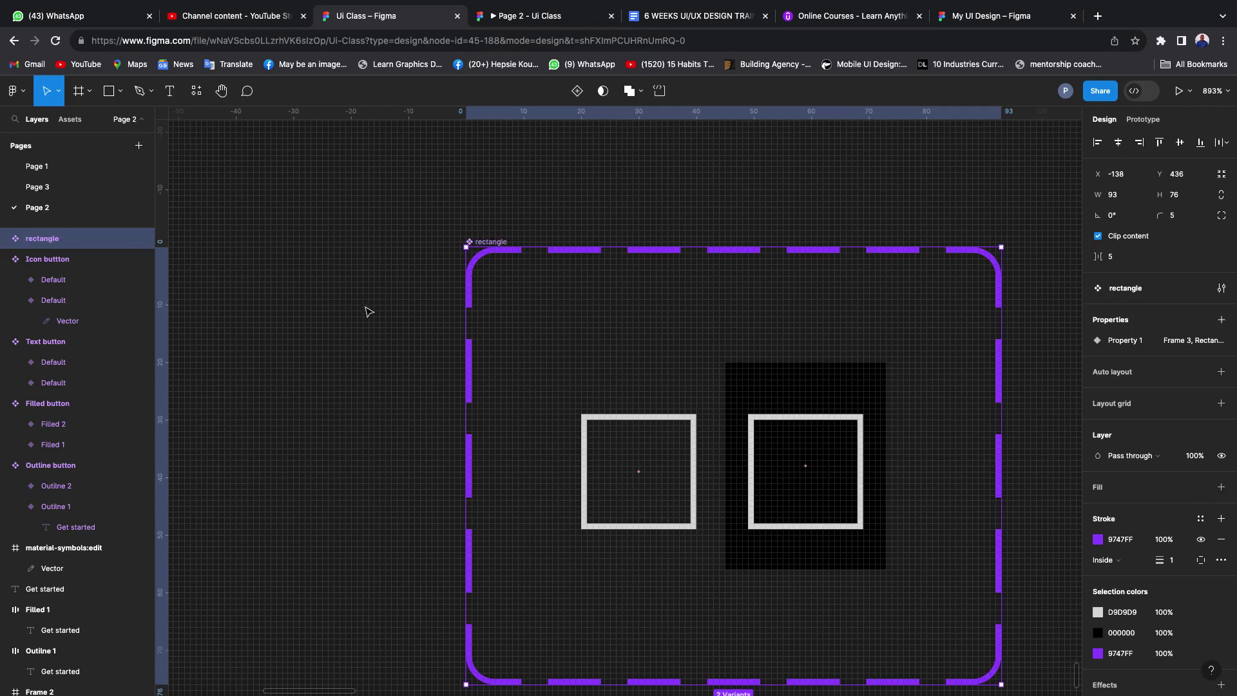
# - Add an on-click Change to interaction from the plain square variant to the Frame 3 variant, with Smart animate, Ease out, 300ms
pyautogui.scroll(-5, 412, 215)
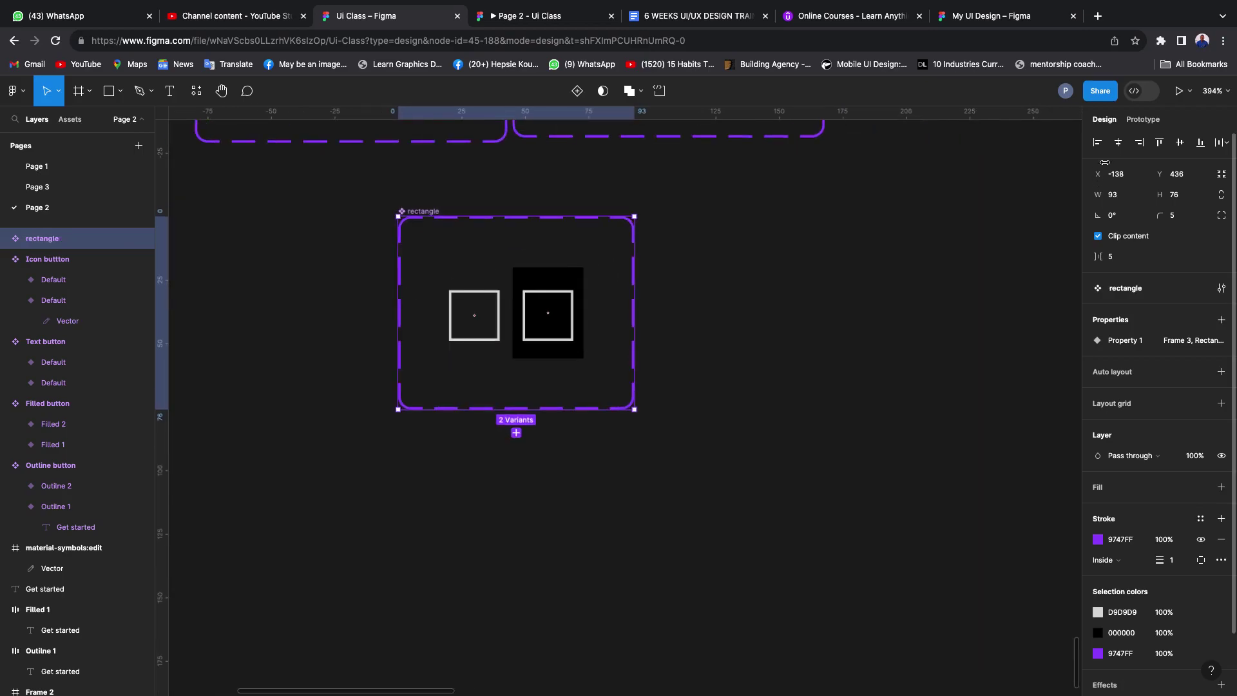
pyautogui.click(1144, 119)
pyautogui.scroll(6, 548, 312)
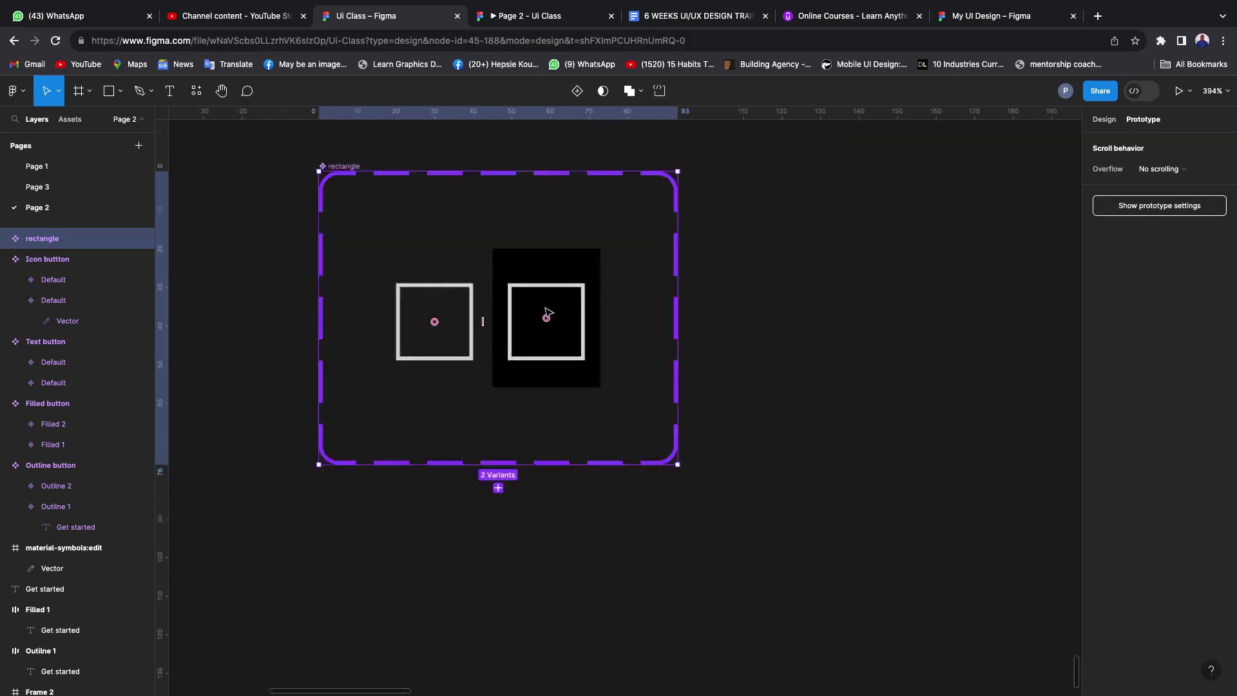
pyautogui.click(403, 287)
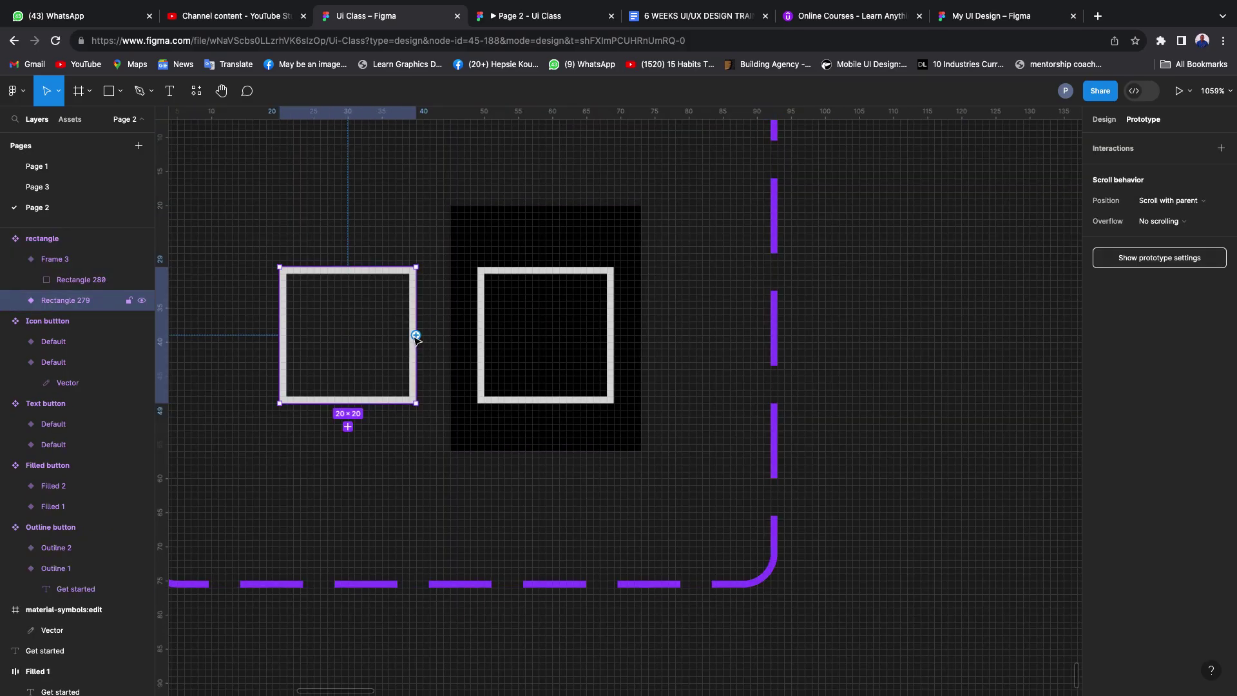
pyautogui.moveTo(417, 335); pyautogui.dragTo(457, 338)
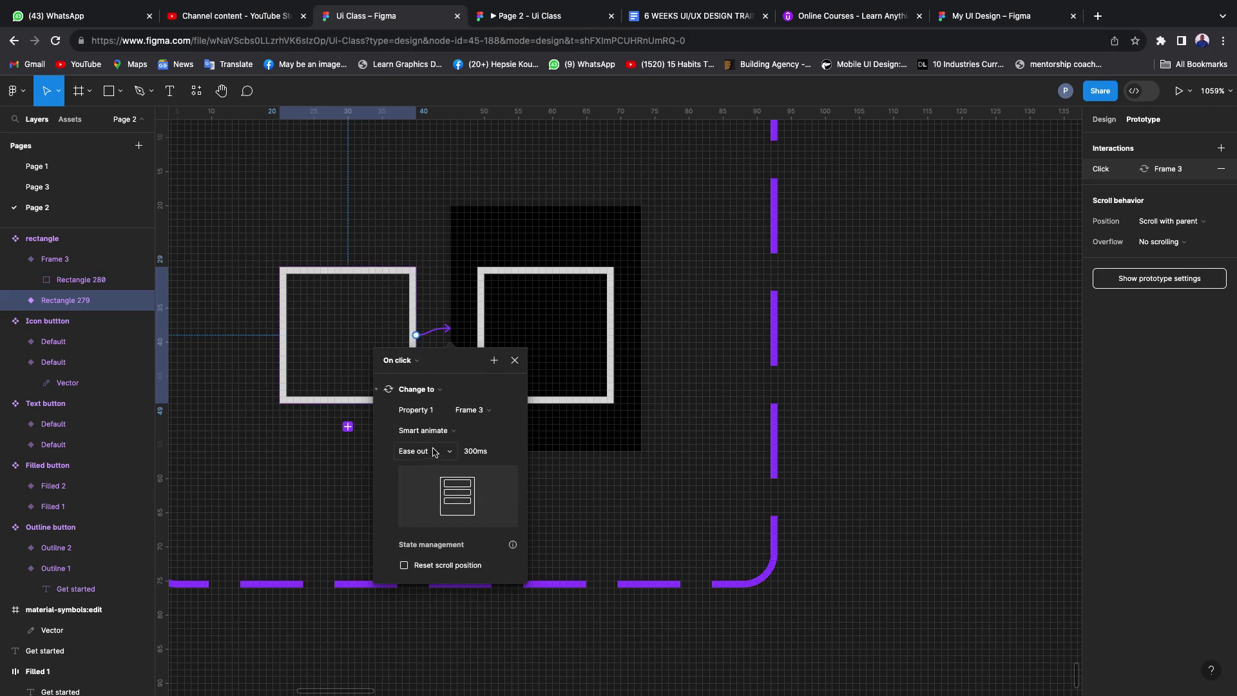
pyautogui.click(853, 257)
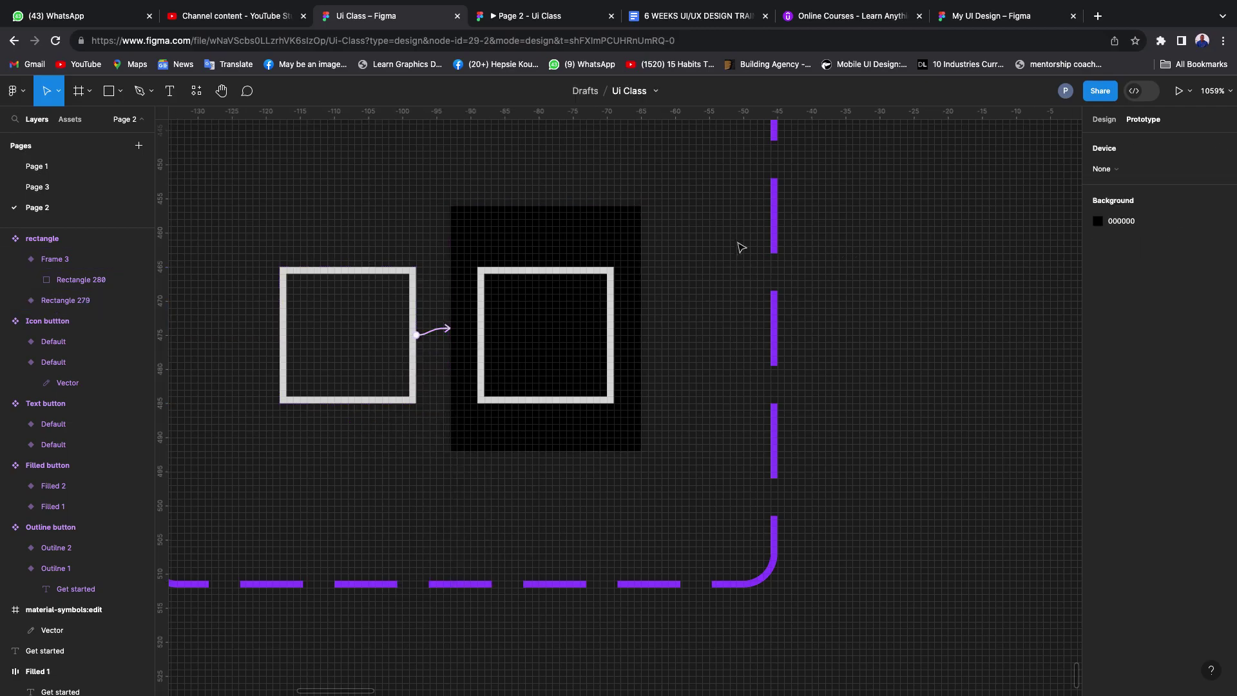
# - Place an instance of the rectangle component on the canvas and move it left of the component set to X -230, Y 456
pyautogui.click(69, 119)
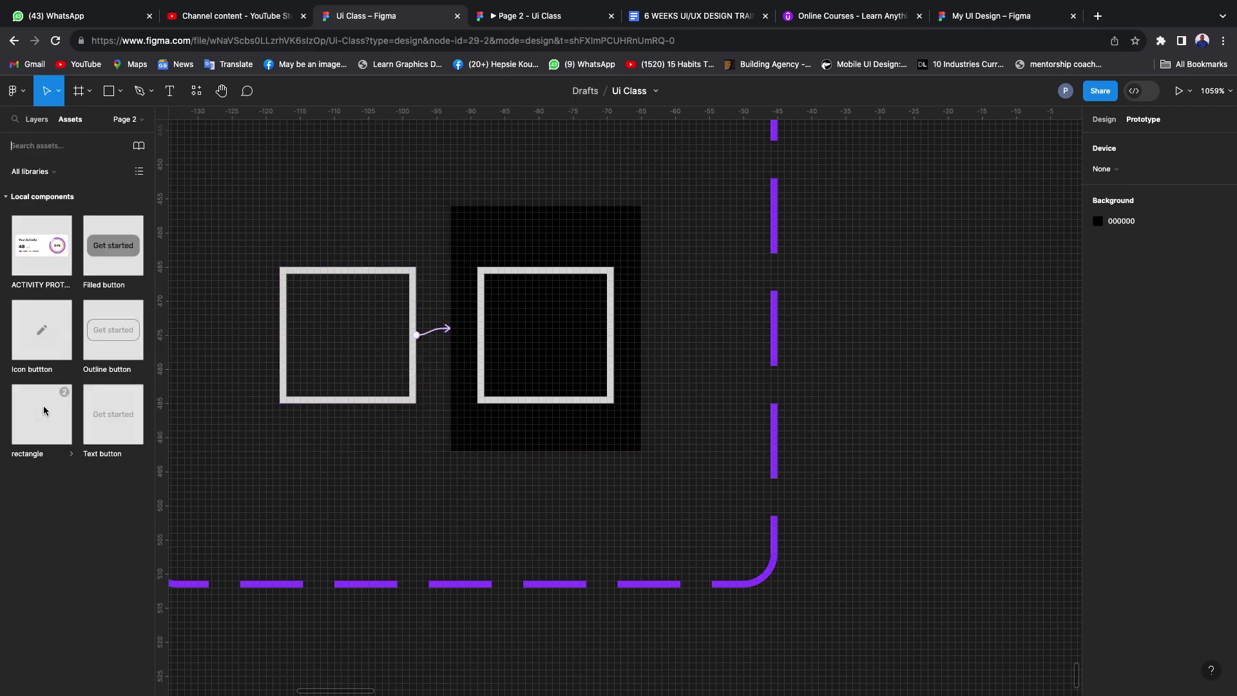
pyautogui.moveTo(50, 432); pyautogui.dragTo(926, 350)
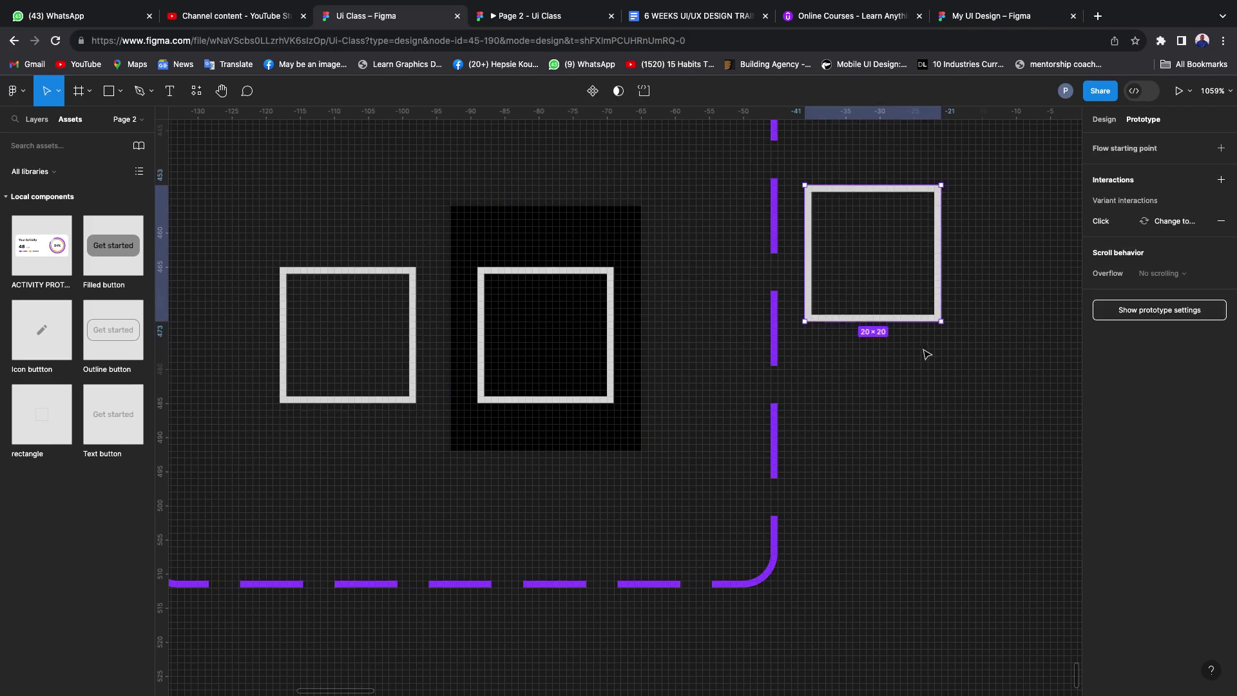
pyautogui.scroll(-3, 925, 351)
pyautogui.scroll(-5, 894, 331)
pyautogui.scroll(3, 794, 393)
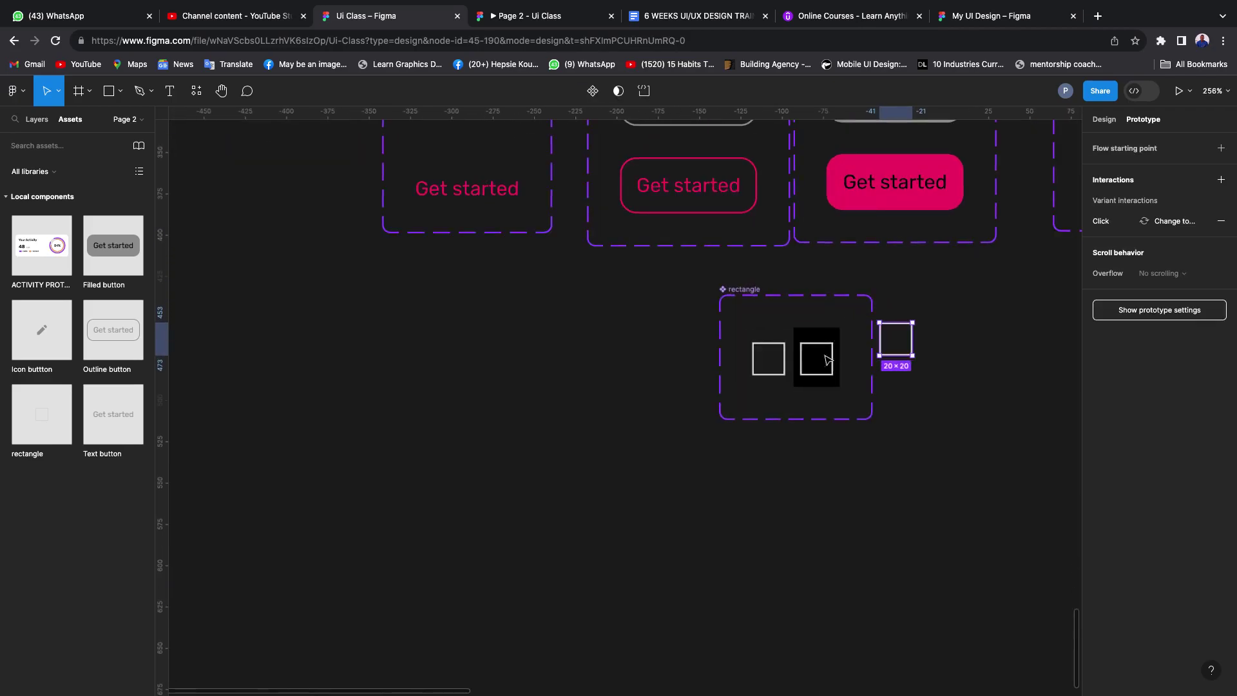
pyautogui.moveTo(903, 514)
pyautogui.moveTo(902, 514); pyautogui.dragTo(583, 514)
pyautogui.scroll(5, 580, 514)
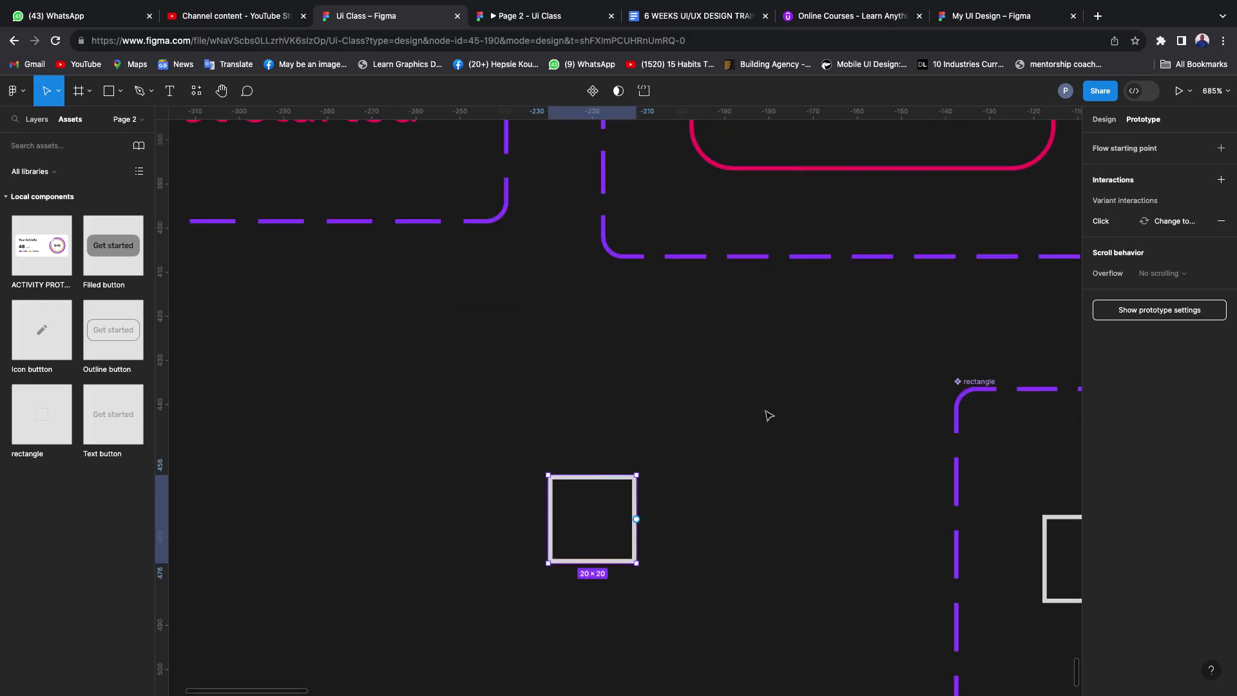
# - Move the rectangle instance into Frame 2 above the buttons, at X 117, Y 19
pyautogui.click(1102, 122)
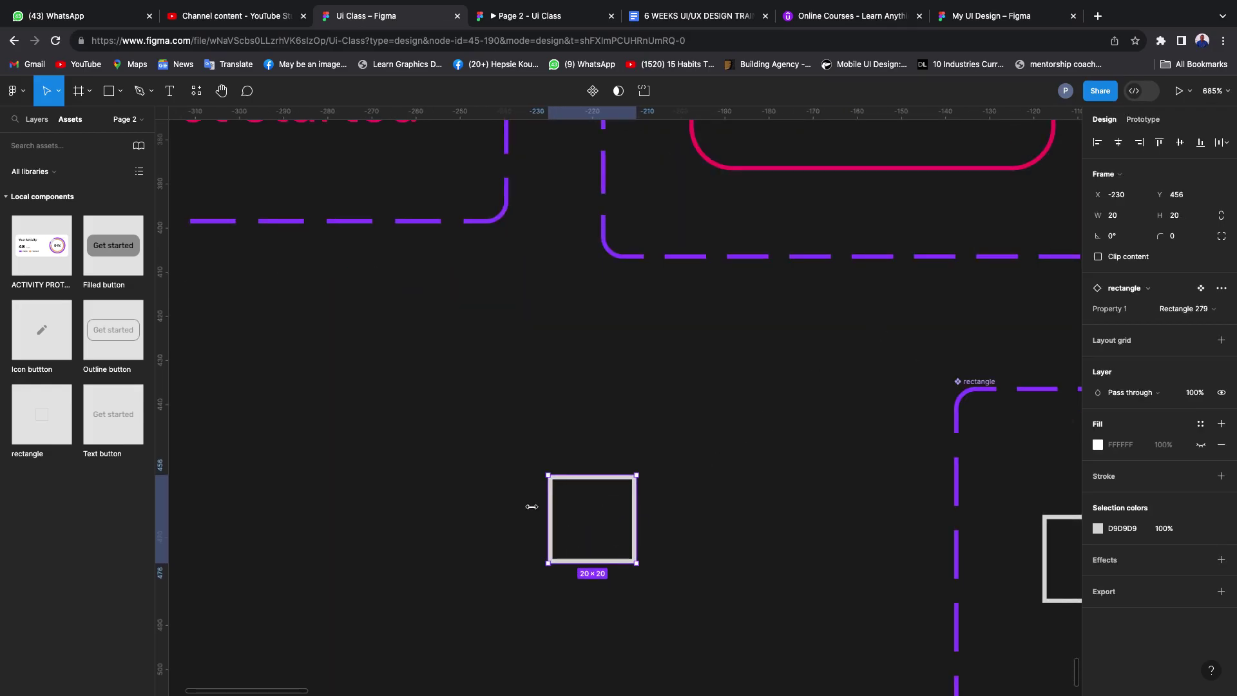
pyautogui.scroll(5, 540, 512)
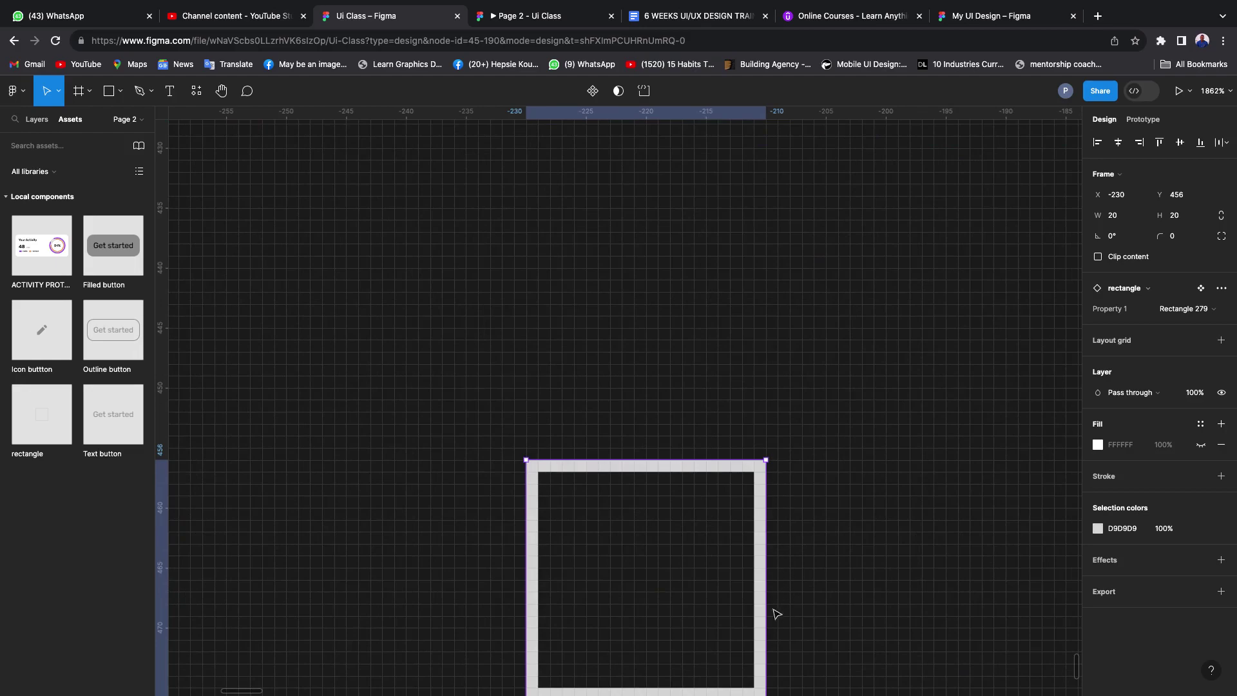
pyautogui.scroll(-3, 748, 491)
pyautogui.scroll(-10, 762, 431)
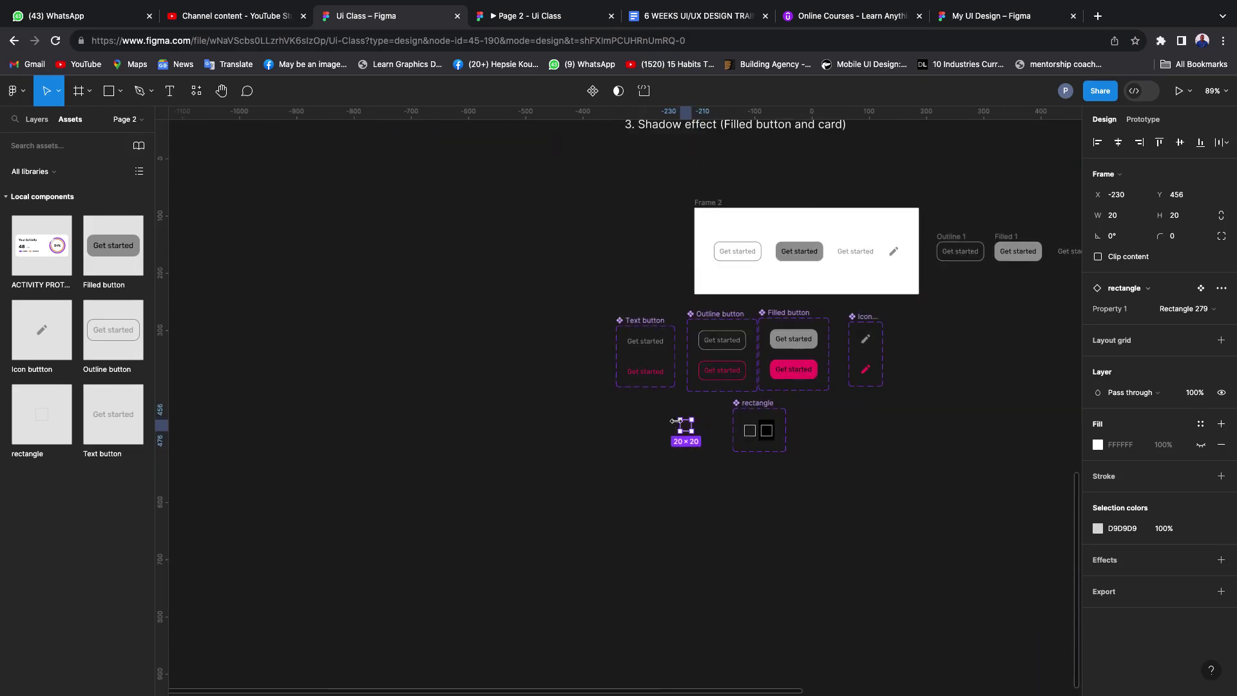
pyautogui.moveTo(687, 430); pyautogui.dragTo(767, 225)
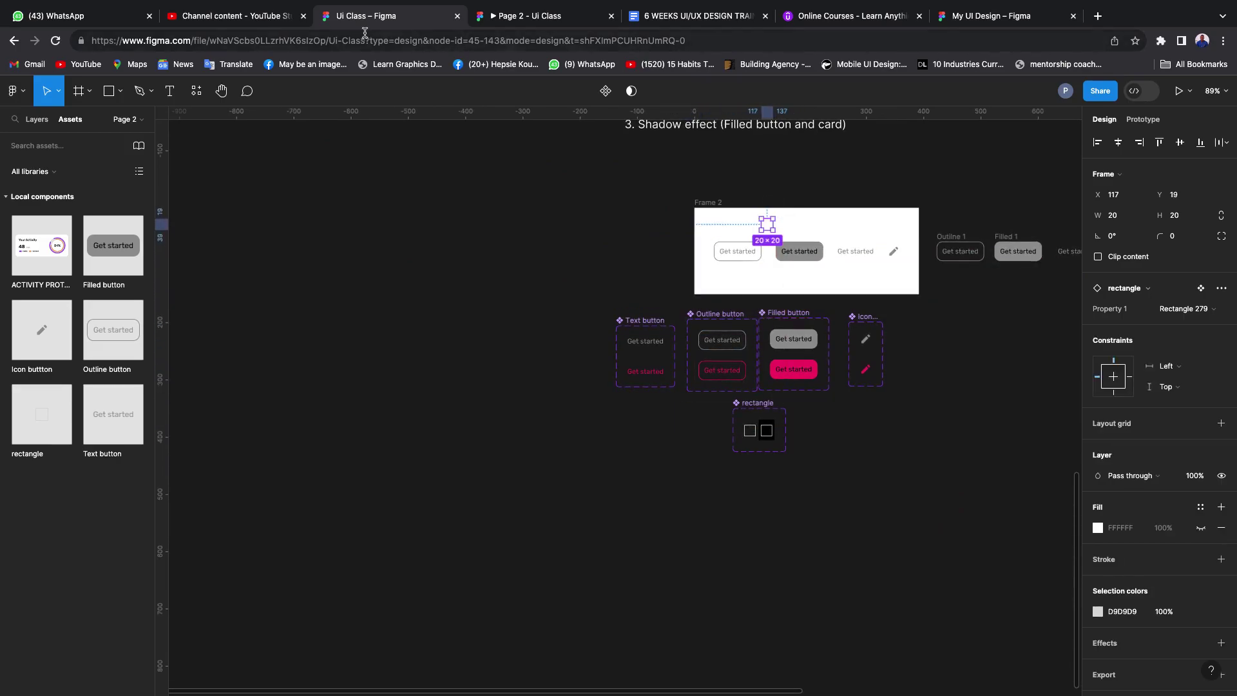
# - Test the square's click interaction in the prototype preview, and return to the design file
pyautogui.click(522, 15)
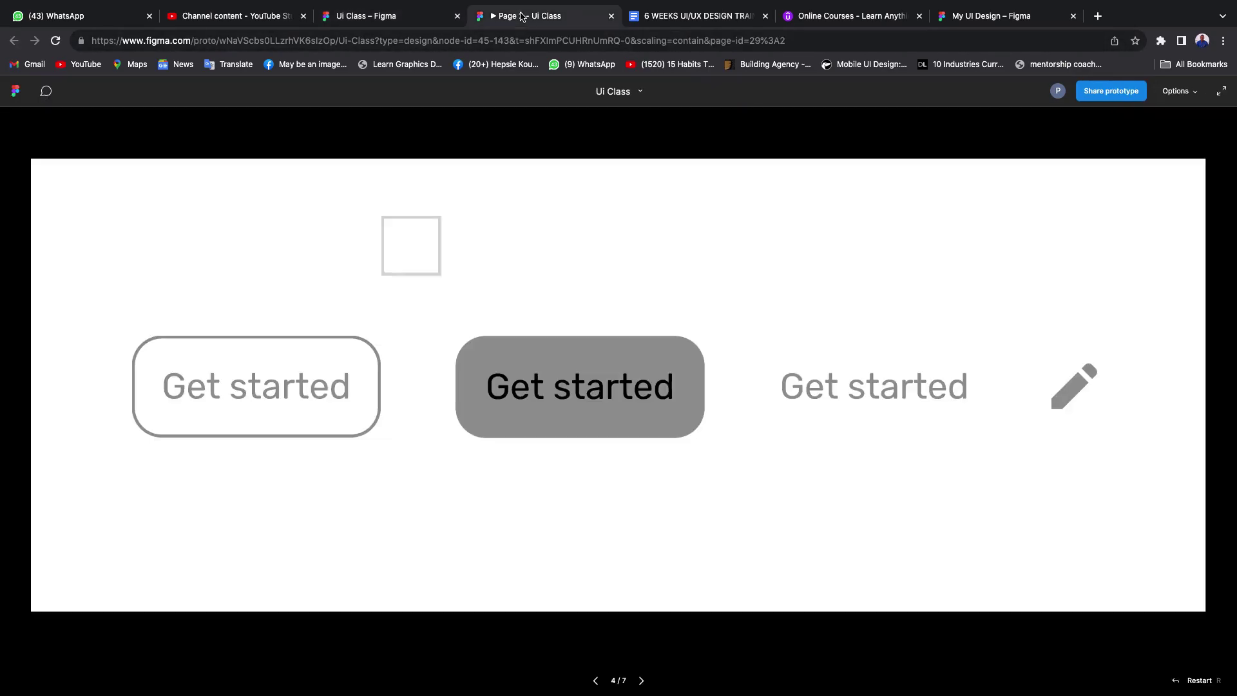
pyautogui.click(407, 224)
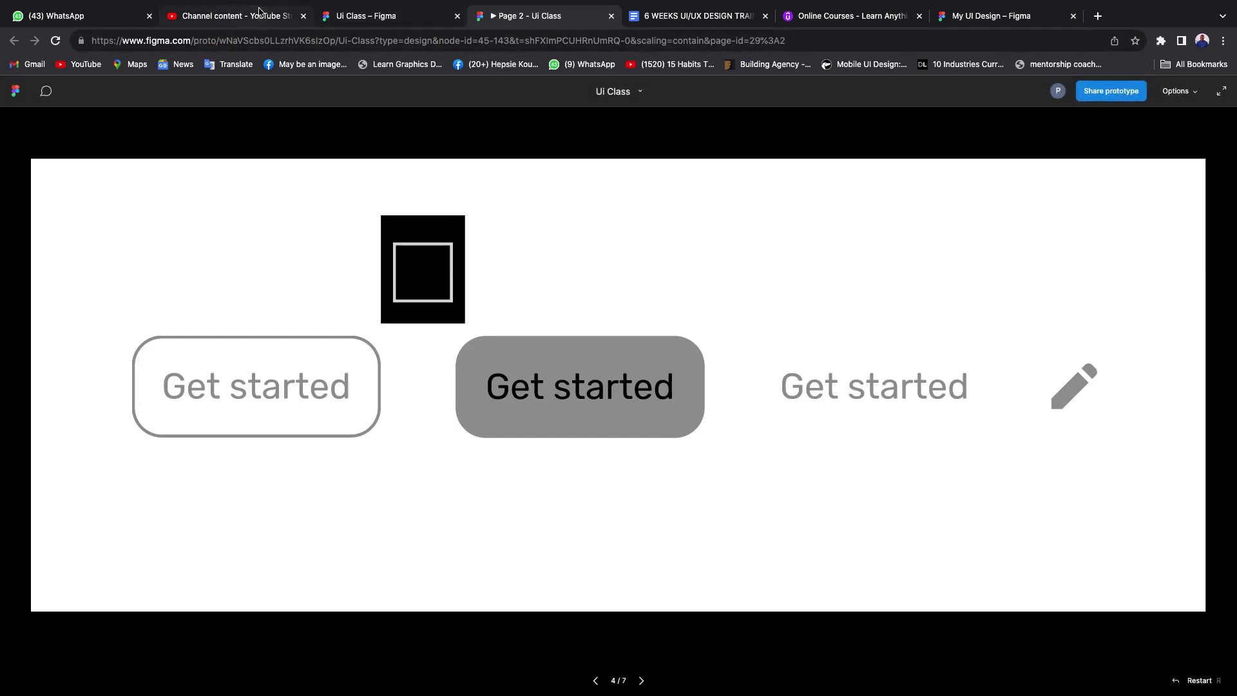
pyautogui.click(406, 23)
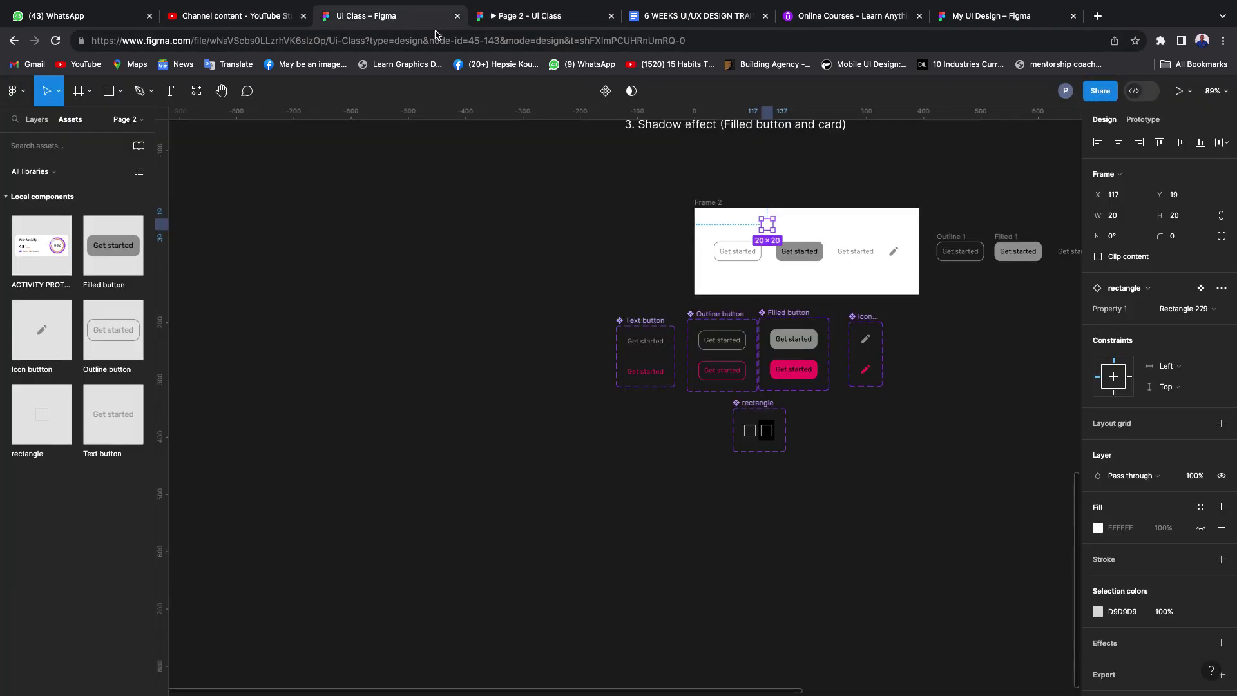
# - Change the plain square variant's interaction to Frame 3 so it triggers While hovering with an Instant animation
pyautogui.scroll(2, 809, 223)
pyautogui.click(749, 521)
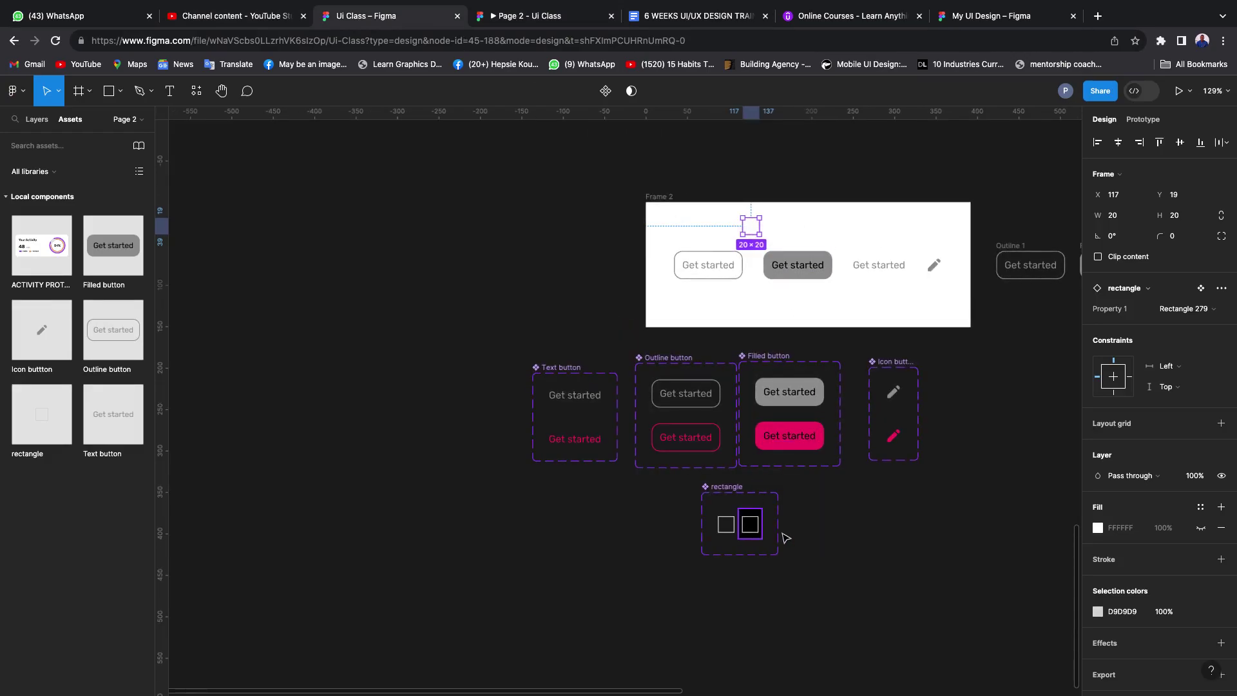
pyautogui.scroll(6, 783, 540)
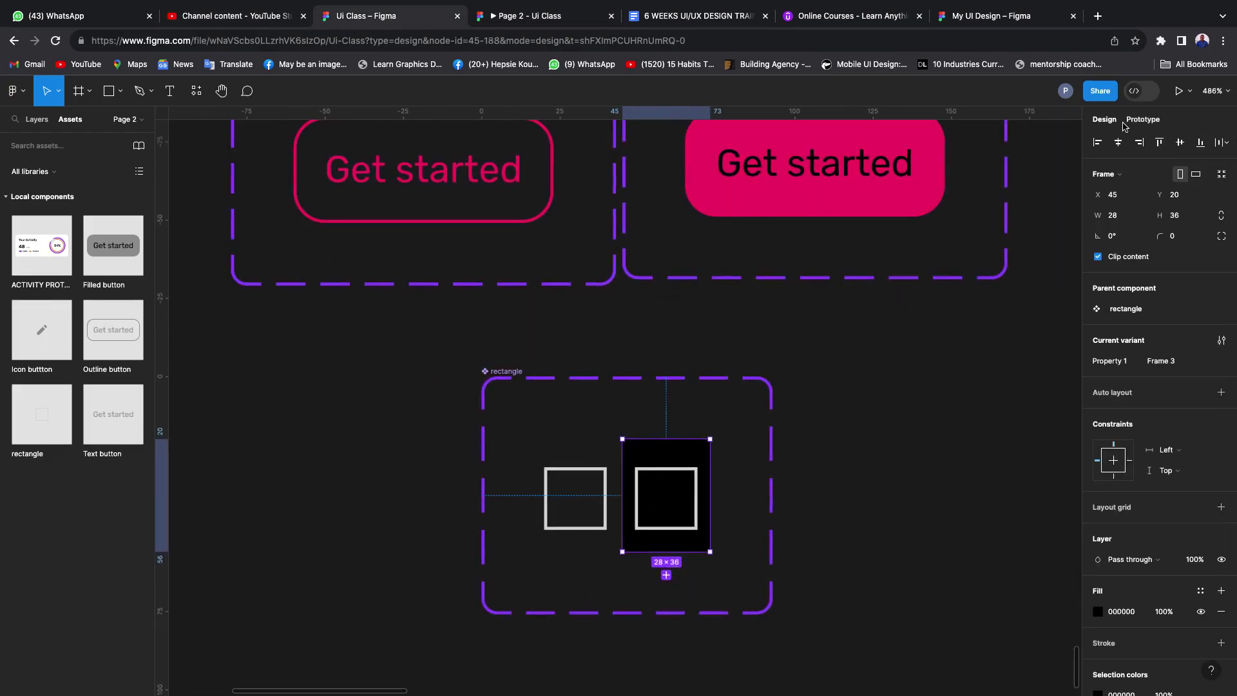
pyautogui.click(1143, 119)
pyautogui.scroll(10, 628, 493)
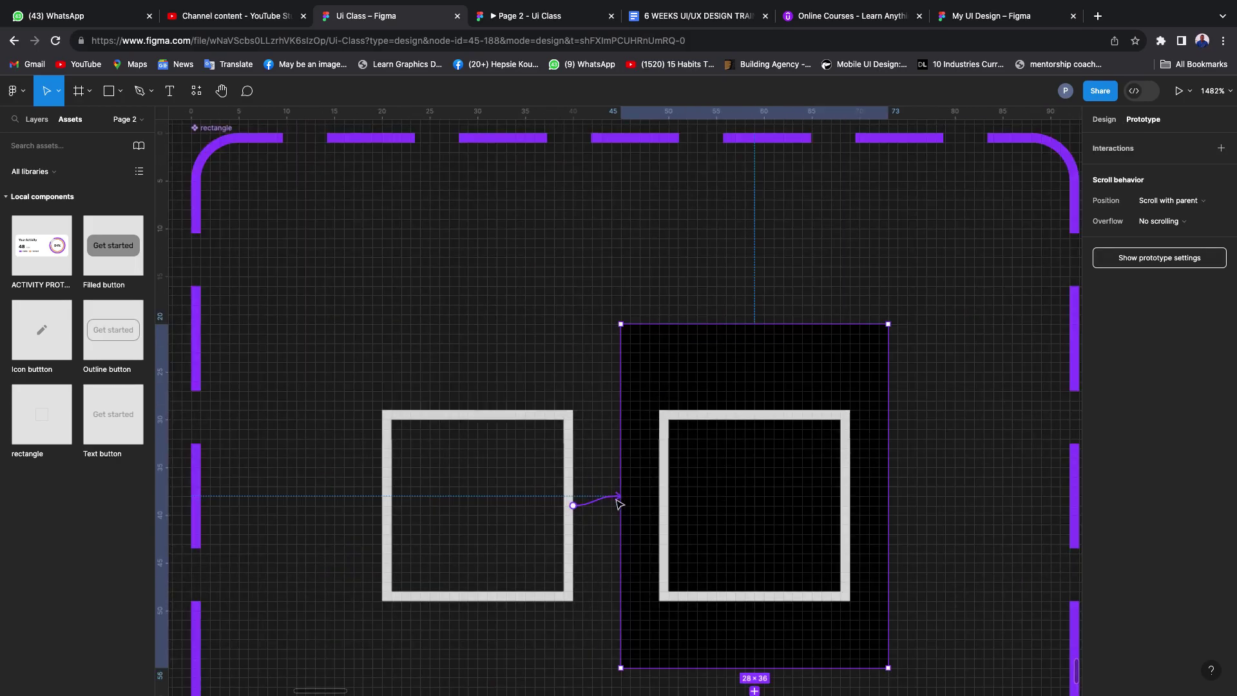
pyautogui.moveTo(598, 509); pyautogui.dragTo(566, 511)
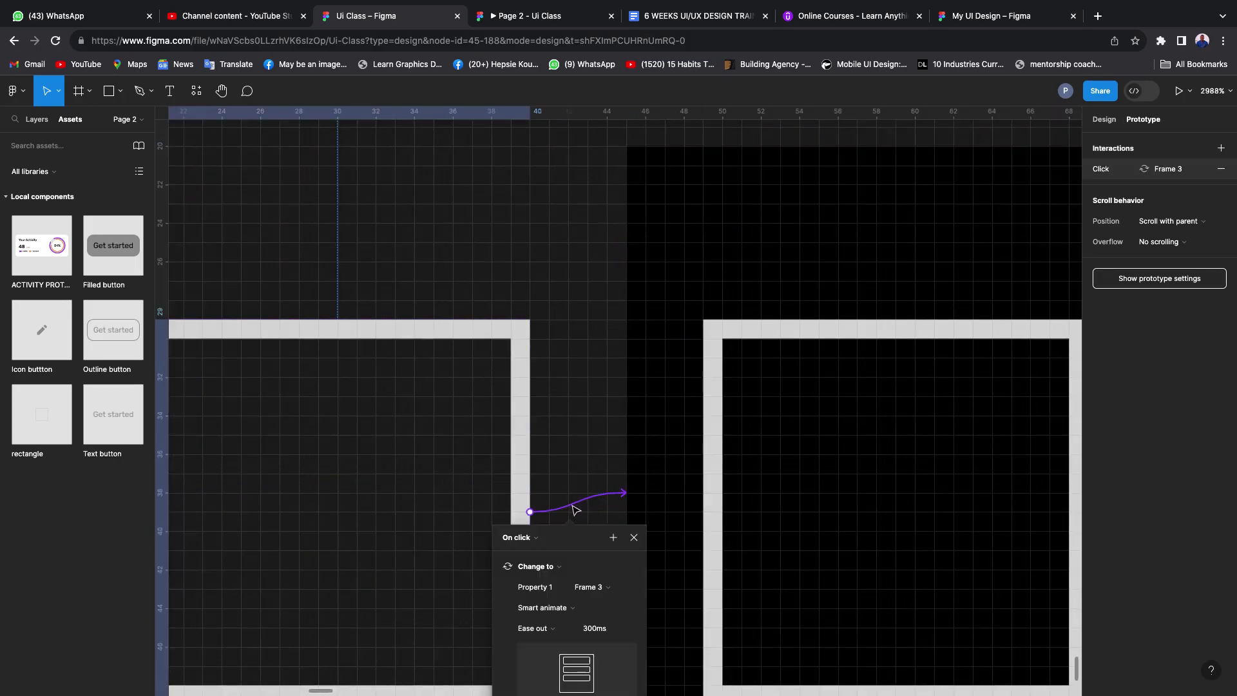
pyautogui.scroll(-5, 524, 542)
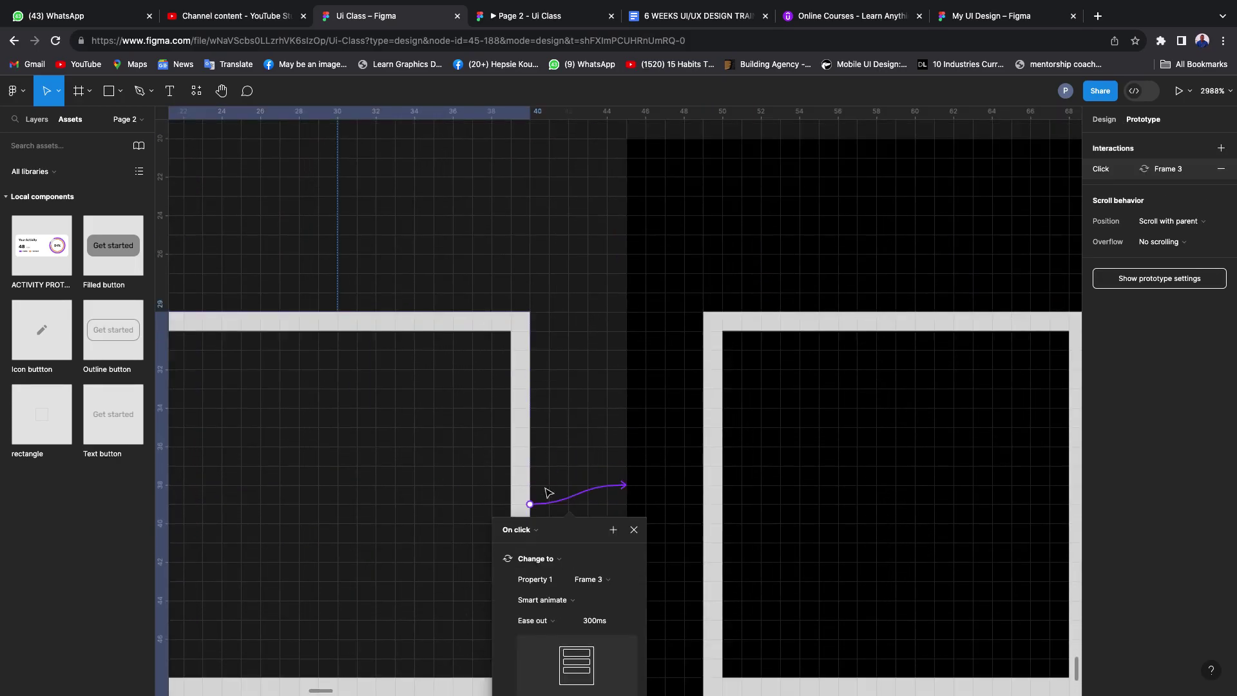
pyautogui.click(530, 361)
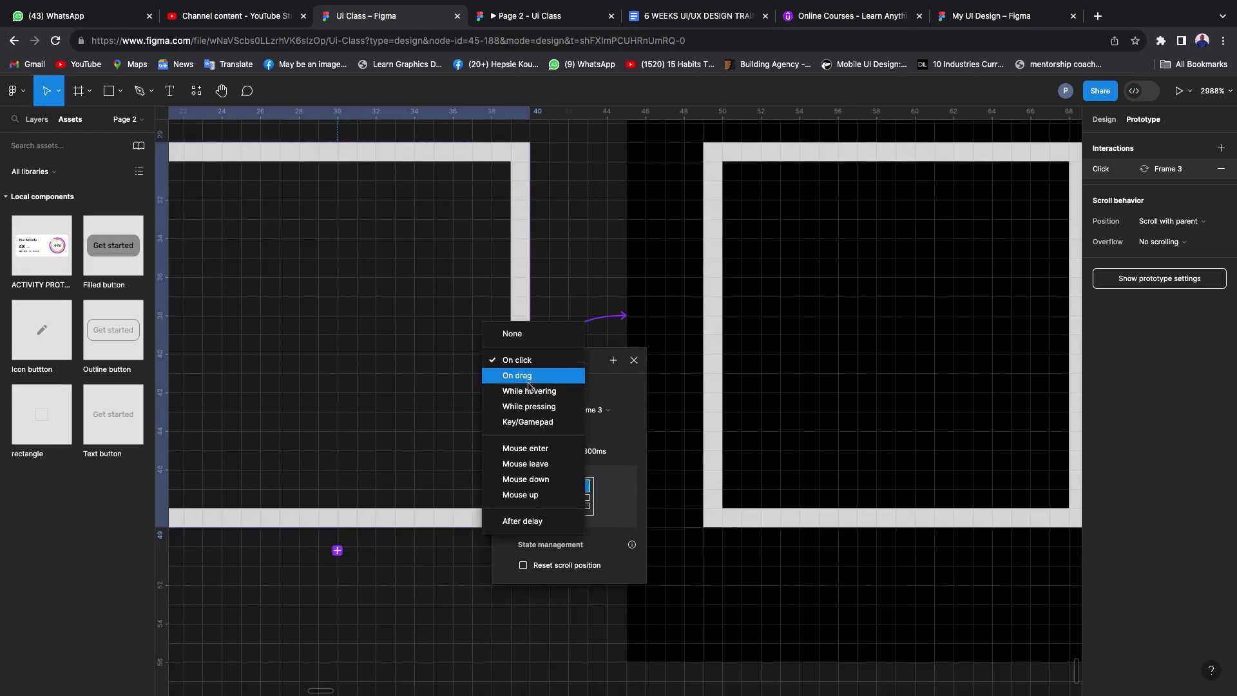
pyautogui.click(530, 391)
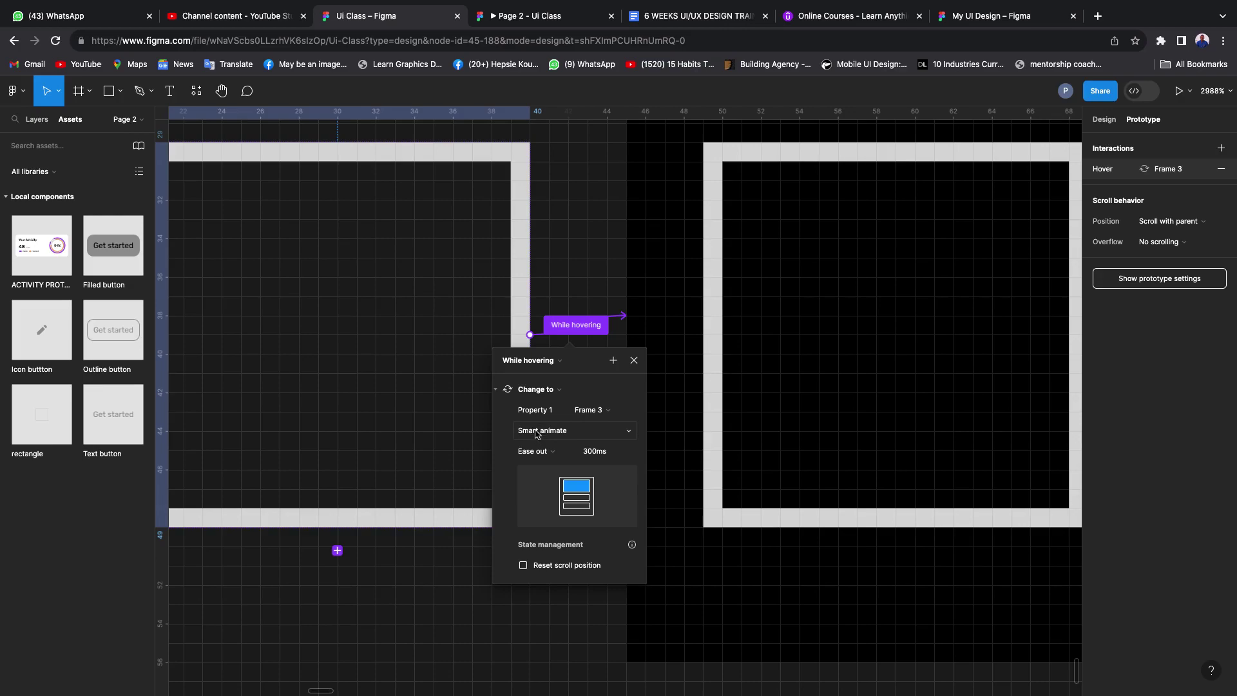
pyautogui.click(537, 431)
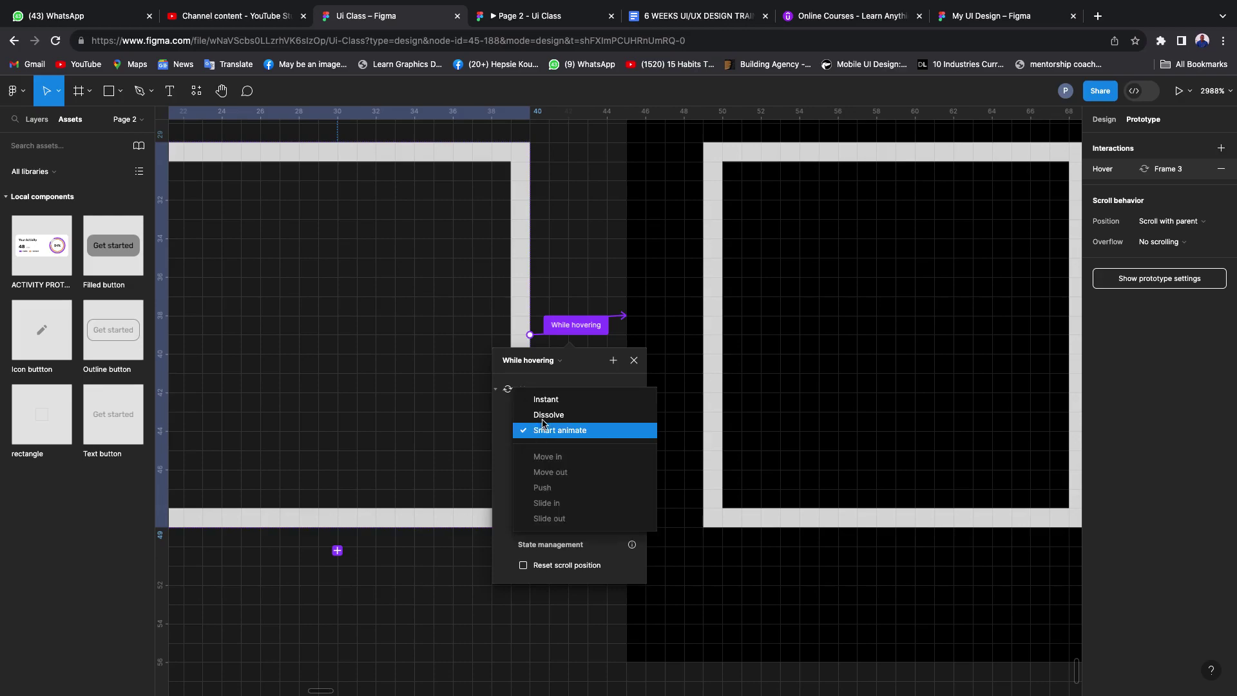
pyautogui.click(546, 400)
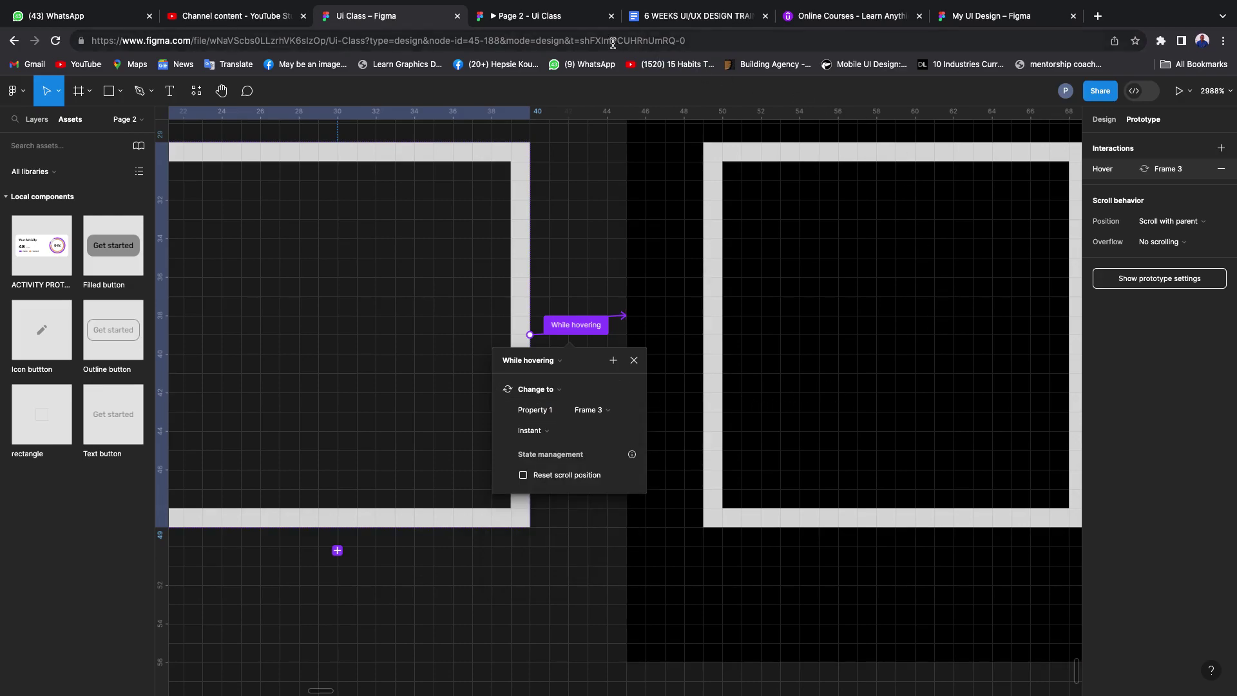
# - Test the square's hover interaction in the prototype preview, stepping through neighbouring frames and back, and return to the design file
pyautogui.click(548, 16)
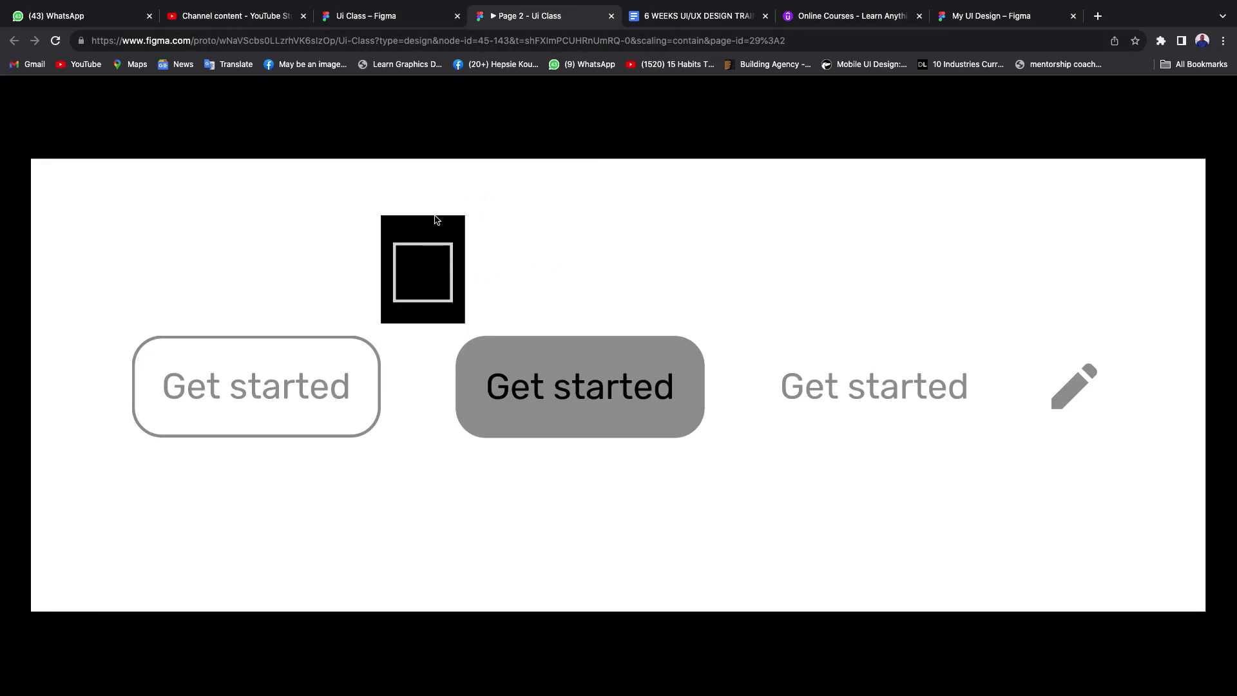
pyautogui.press('Right')
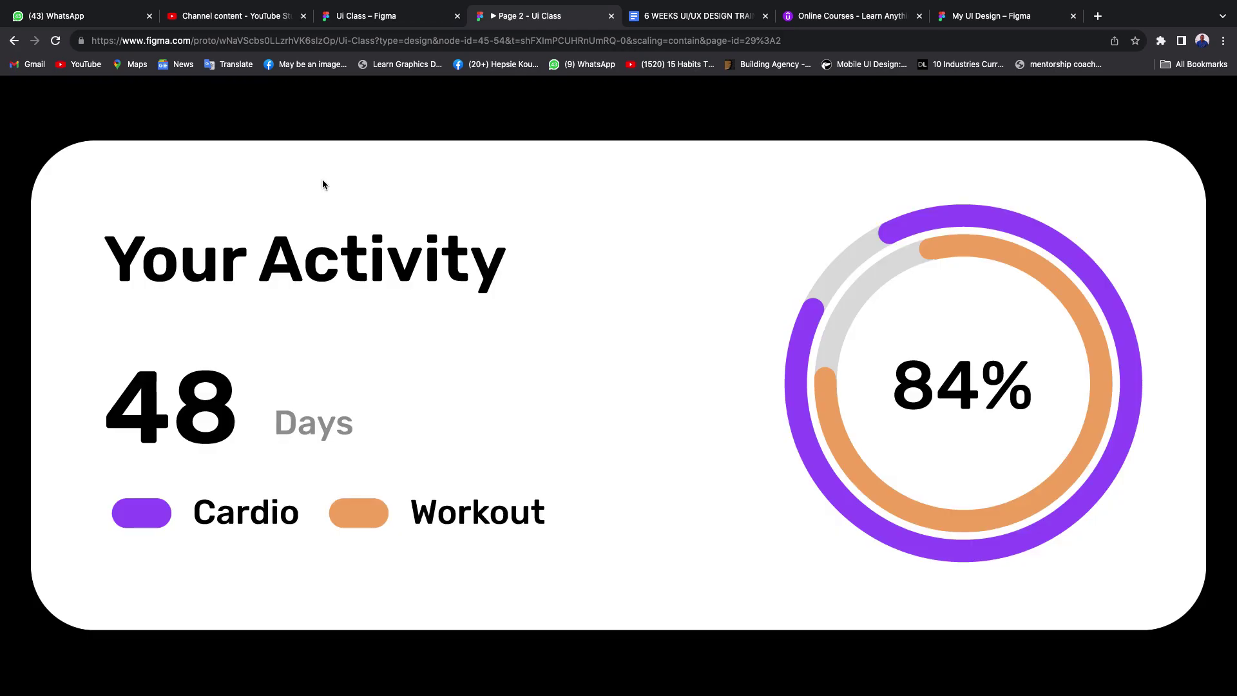
pyautogui.press('Right')
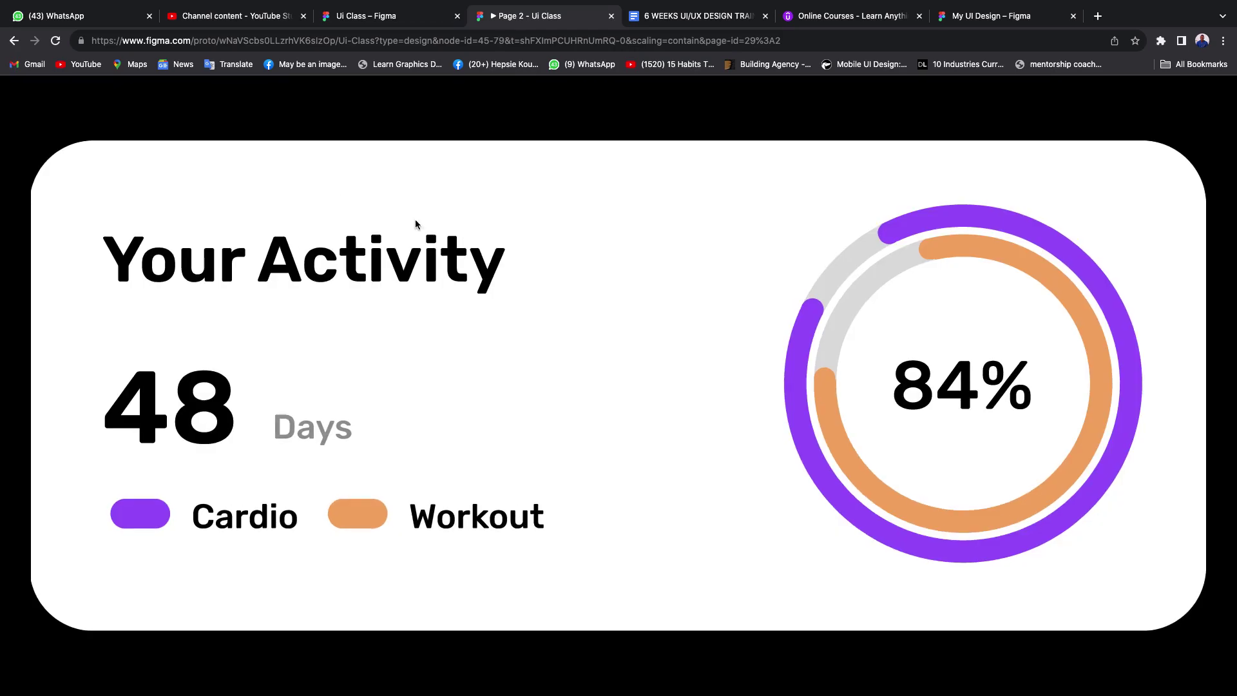
pyautogui.press('Left')
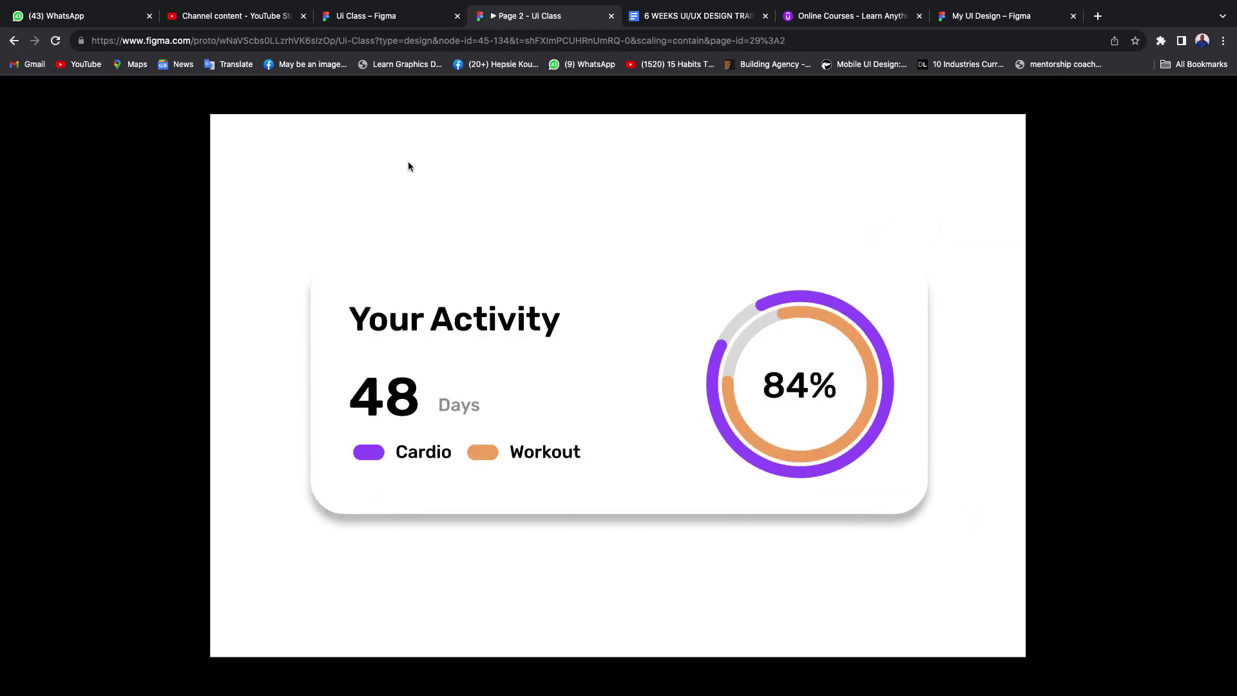
pyautogui.press('Left')
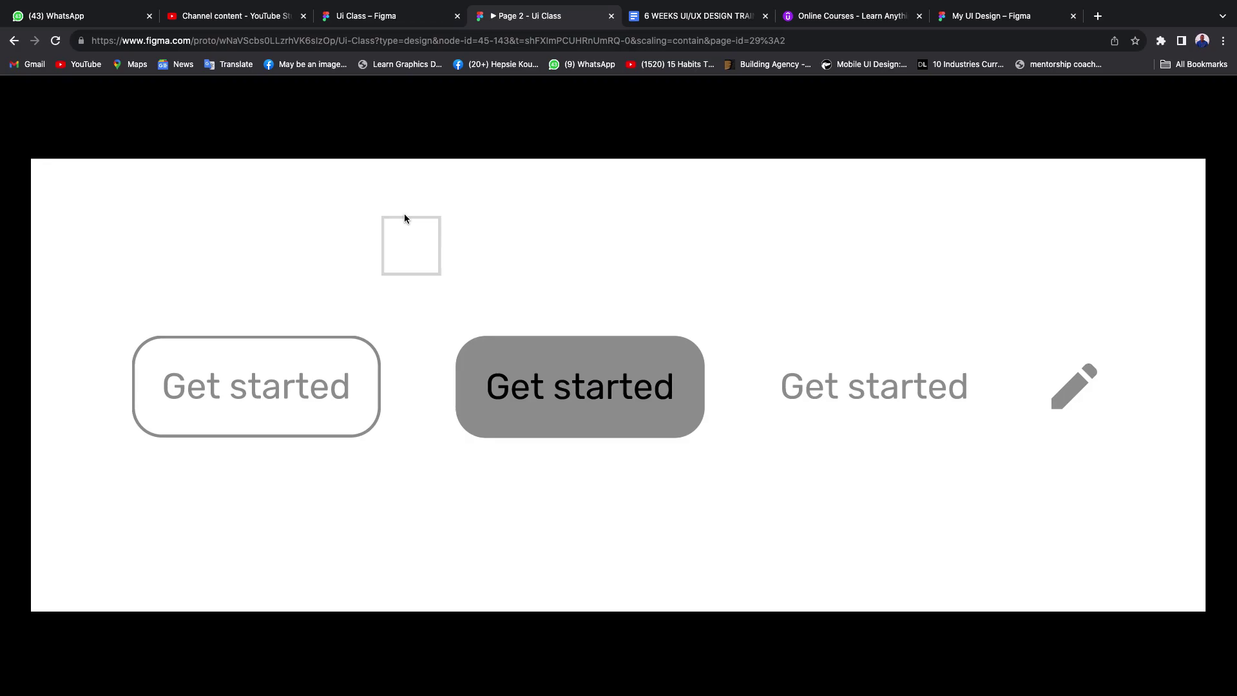
pyautogui.click(368, 19)
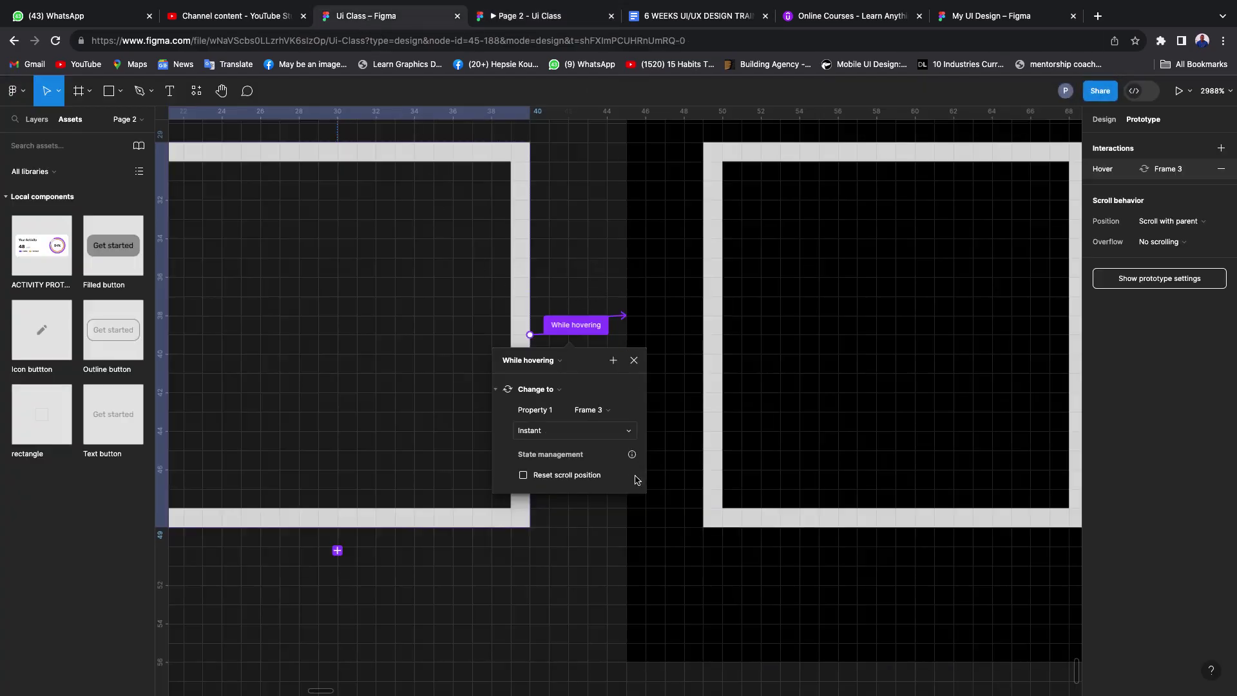
# - Close the square's interaction settings, recheck its hover response in the prototype preview, and return to the design file
pyautogui.scroll(-5, 593, 354)
pyautogui.scroll(-4, 602, 345)
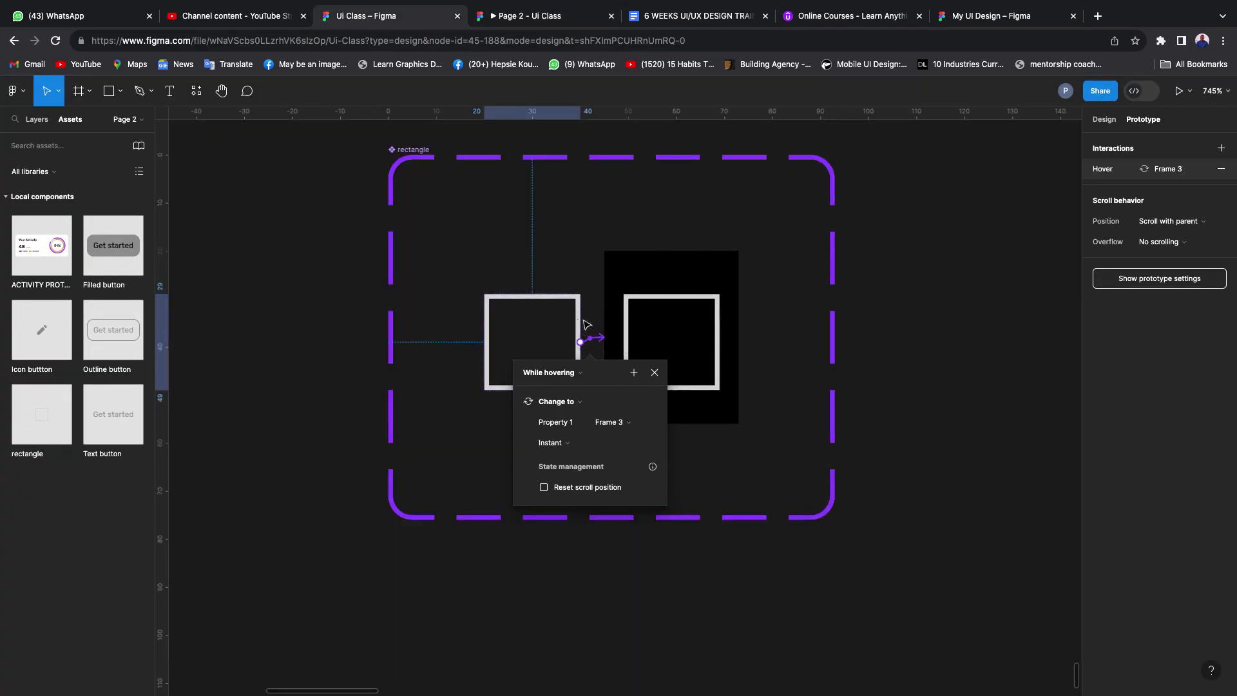
pyautogui.click(335, 260)
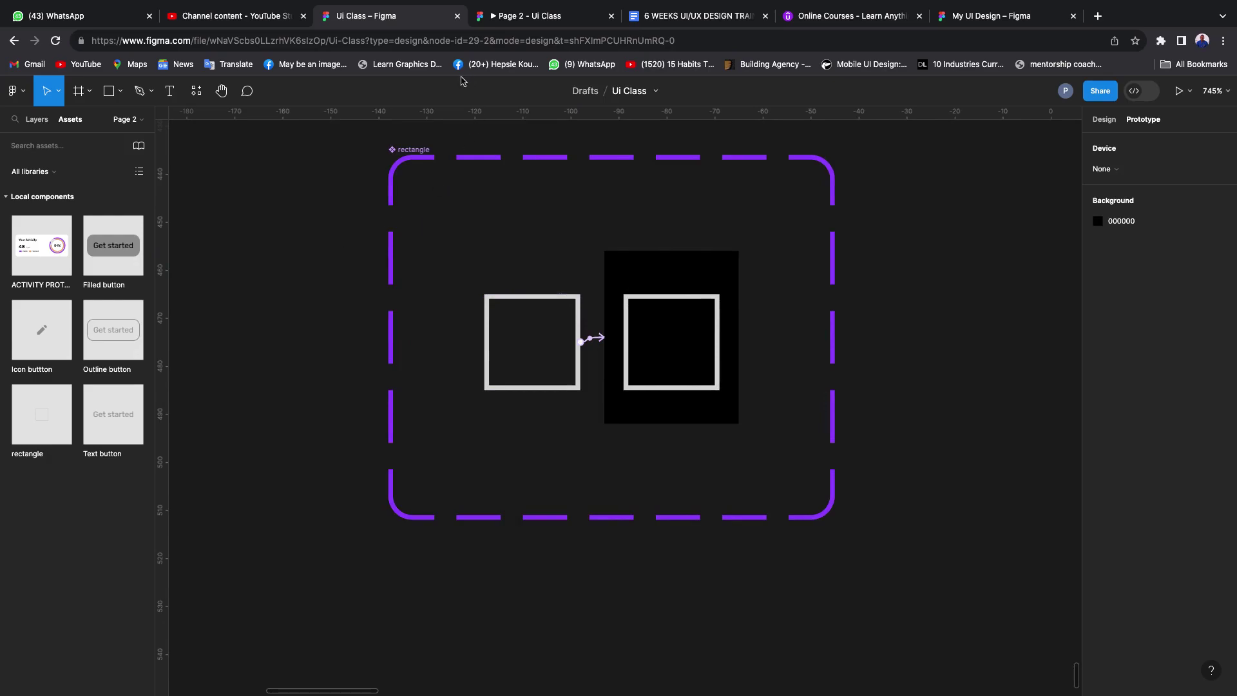
pyautogui.click(540, 18)
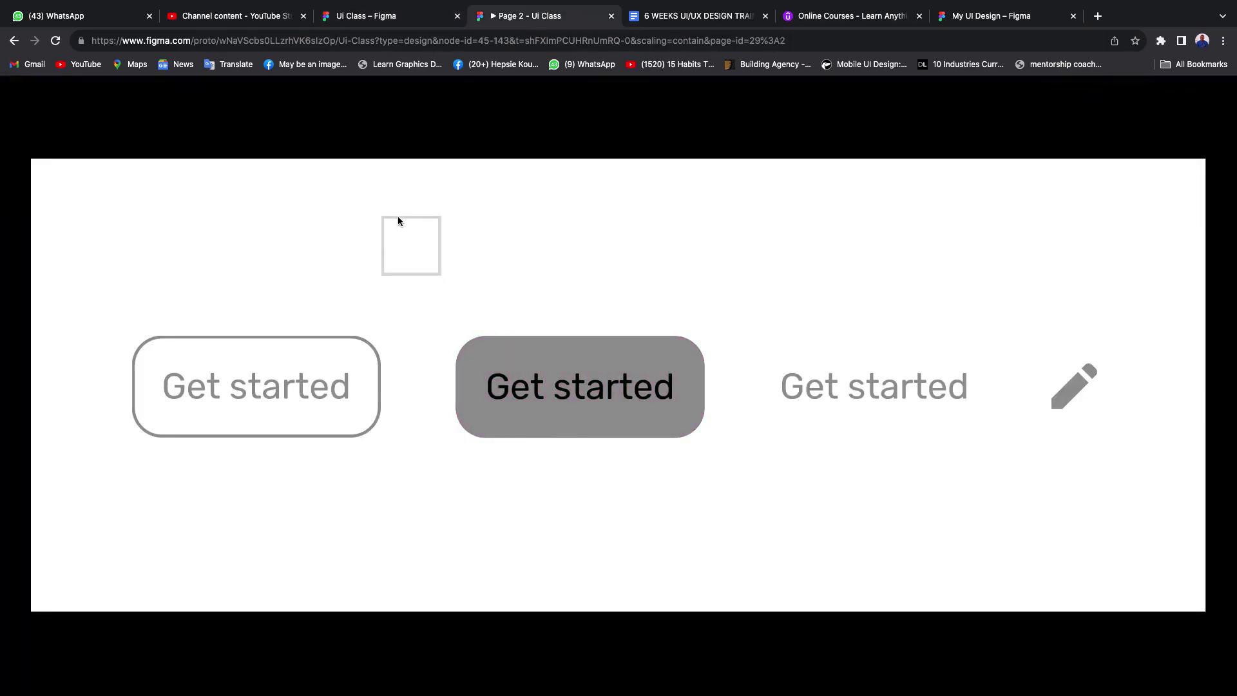
pyautogui.click(386, 16)
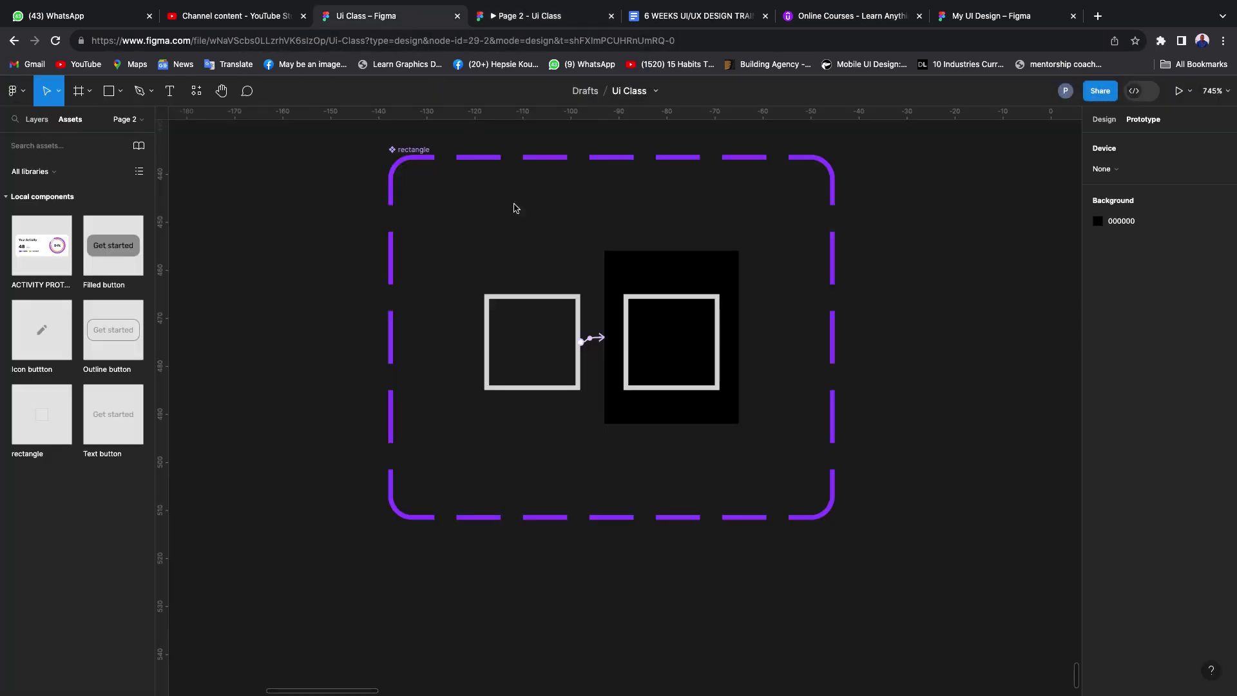
# - Review the interaction settings between the two square variants, and close them
pyautogui.click(591, 341)
pyautogui.click(593, 341)
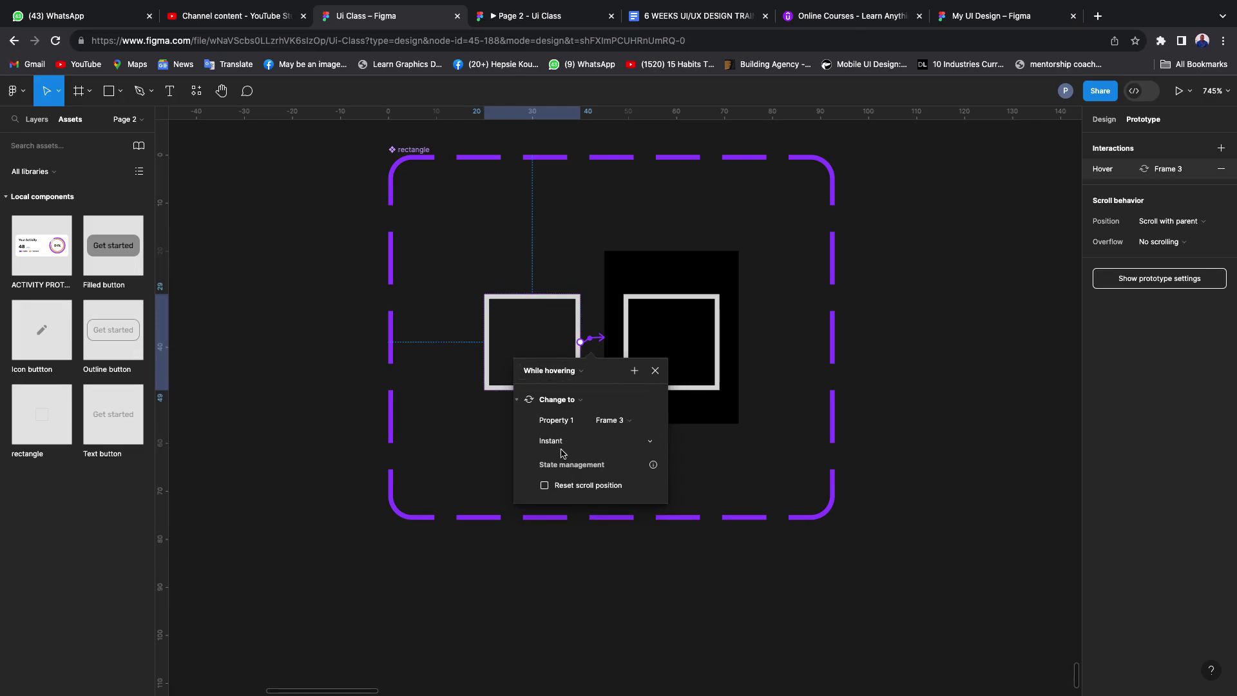
pyautogui.click(1042, 281)
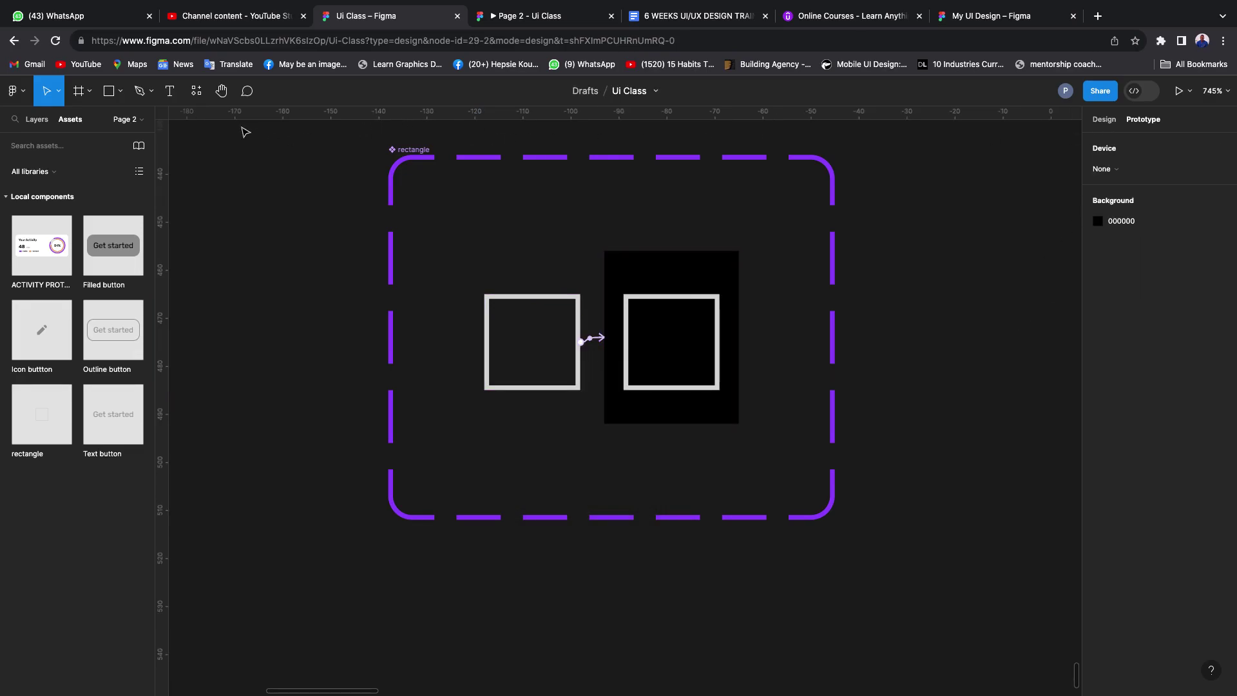
# - Show the page's layers and inspect the design properties of the rectangle instance in Frame 2
pyautogui.click(39, 119)
pyautogui.scroll(-5, 337, 242)
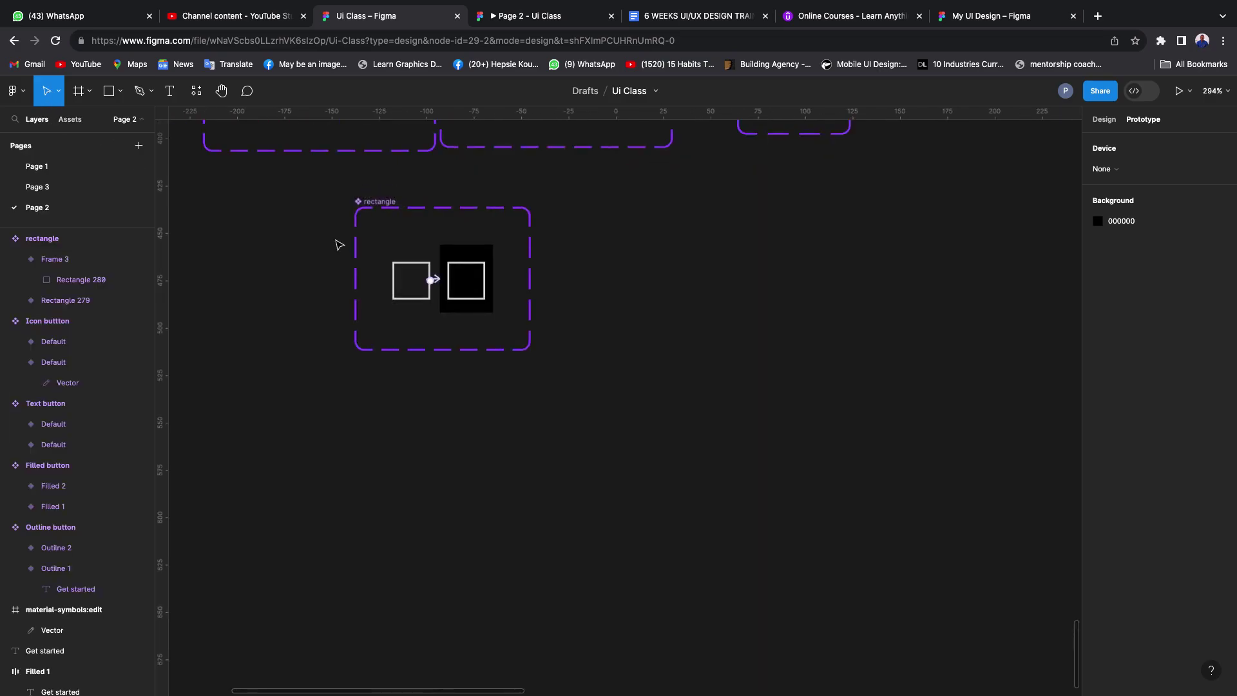
pyautogui.scroll(5, 504, 233)
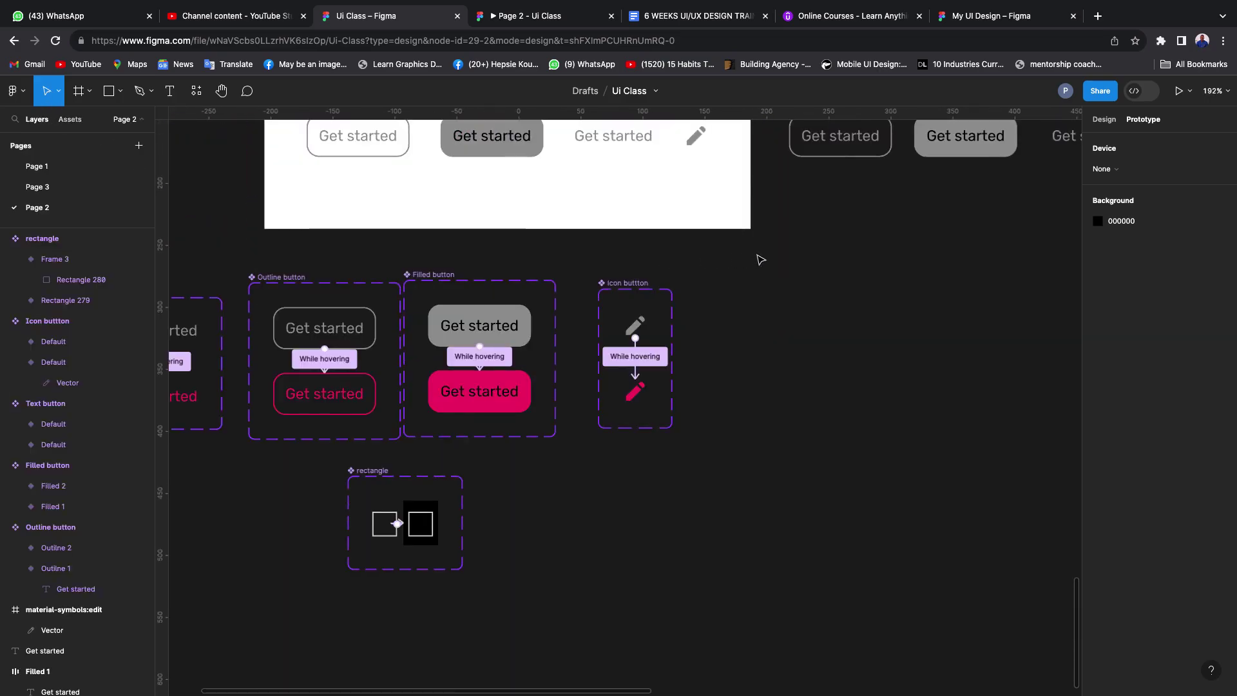
pyautogui.scroll(5, 586, 185)
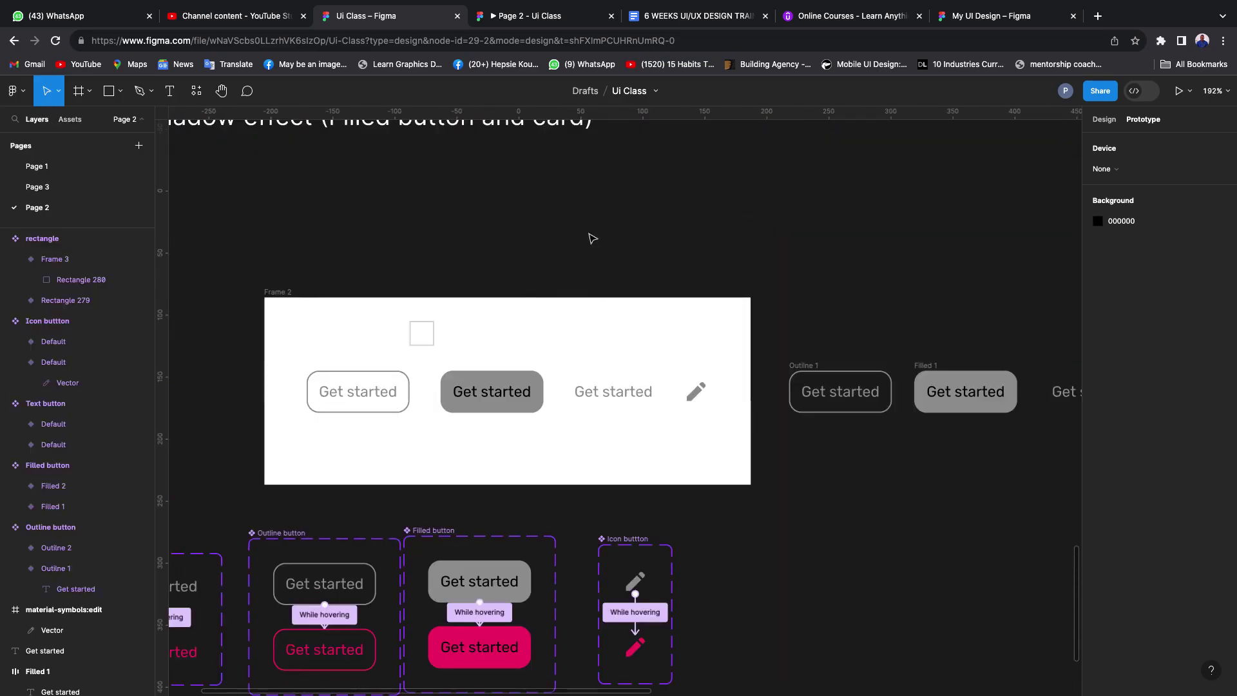
pyautogui.click(430, 330)
pyautogui.click(1106, 121)
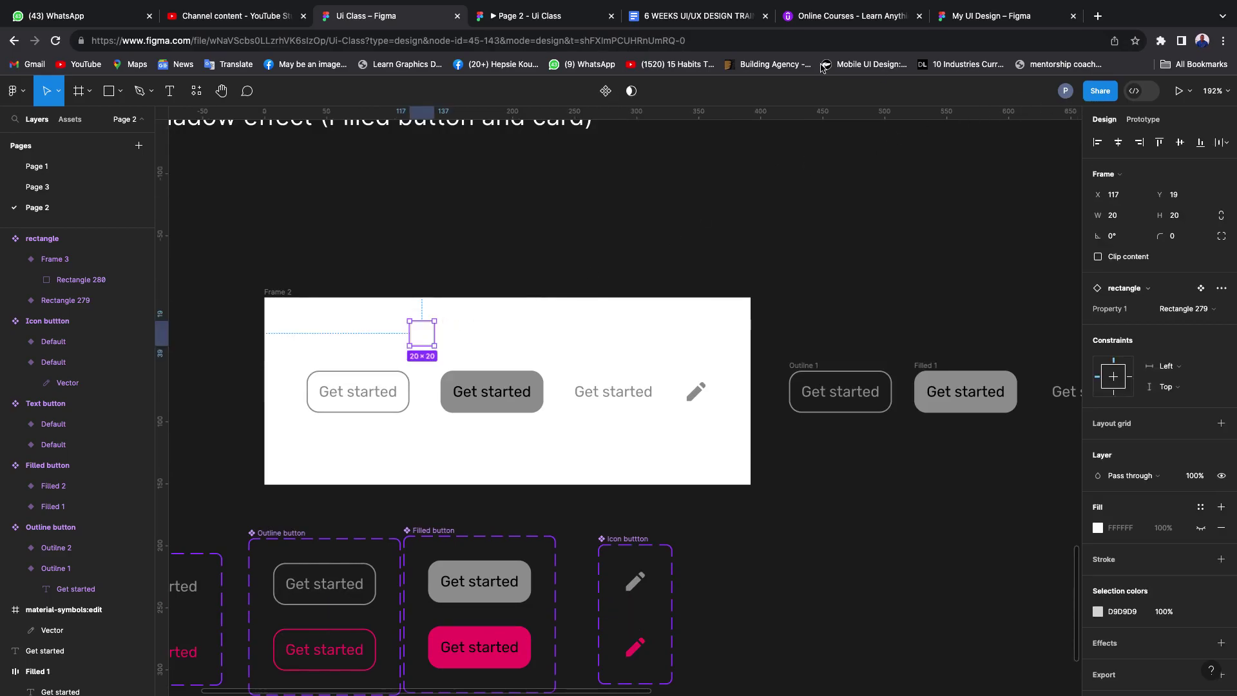
# - Switch to the prototype preview, check the button hover states and reload the page
pyautogui.click(489, 14)
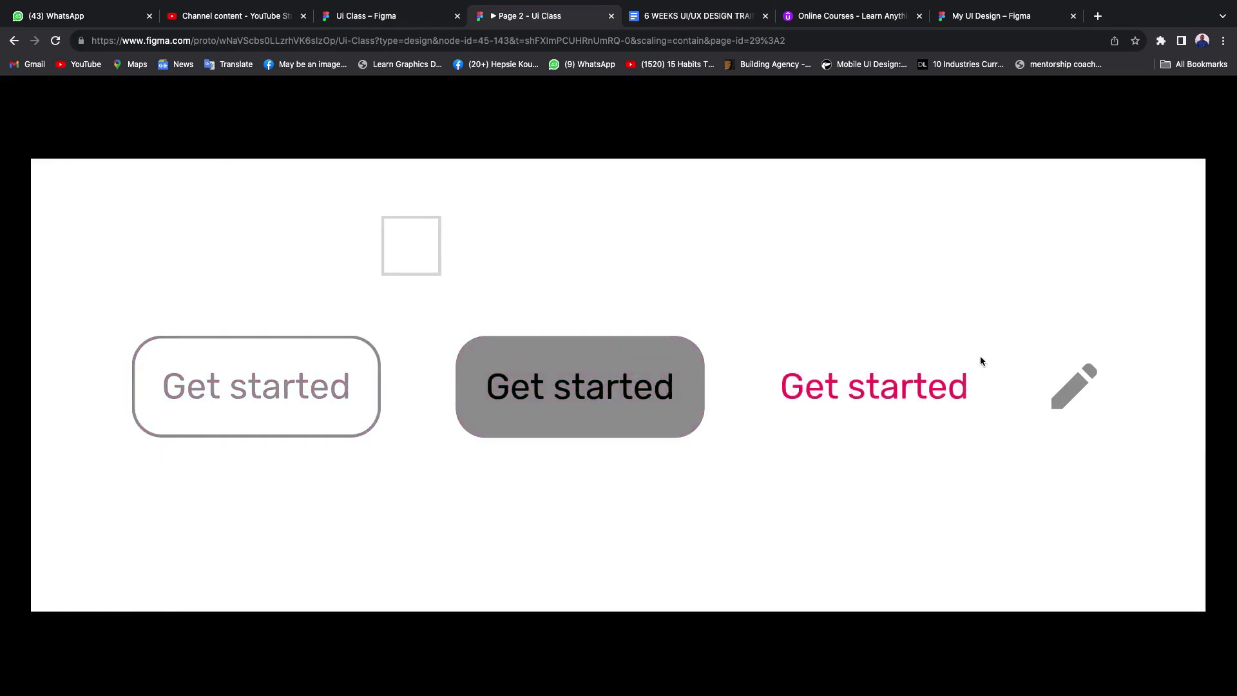
pyautogui.click(56, 42)
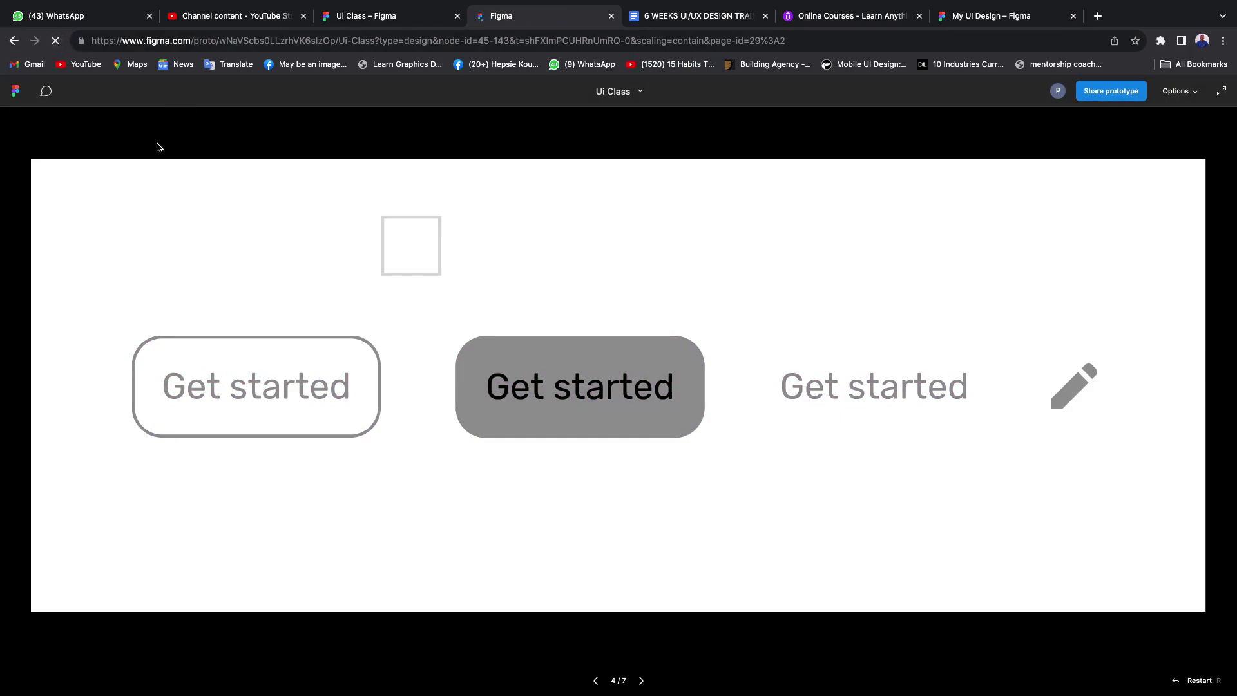